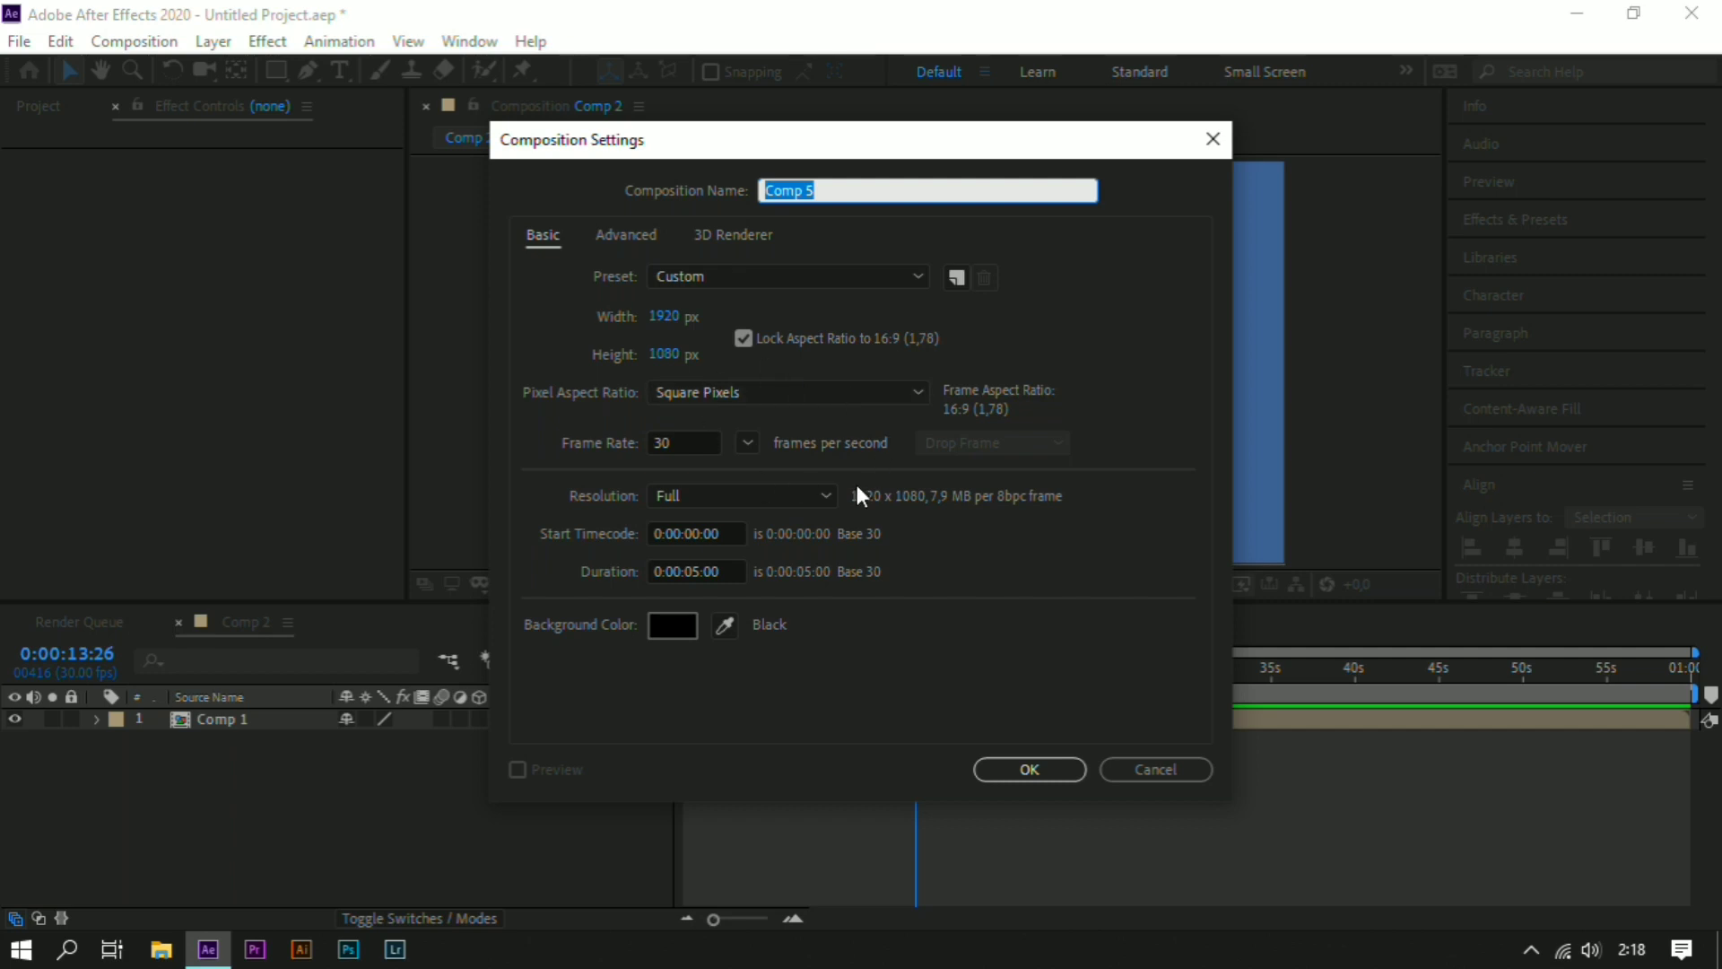
- Set the new composition's duration to 10 seconds and create it
{"action": "left_click", "coordinate": [700, 572]}
{"action": "key", "text": "BackSpace"}
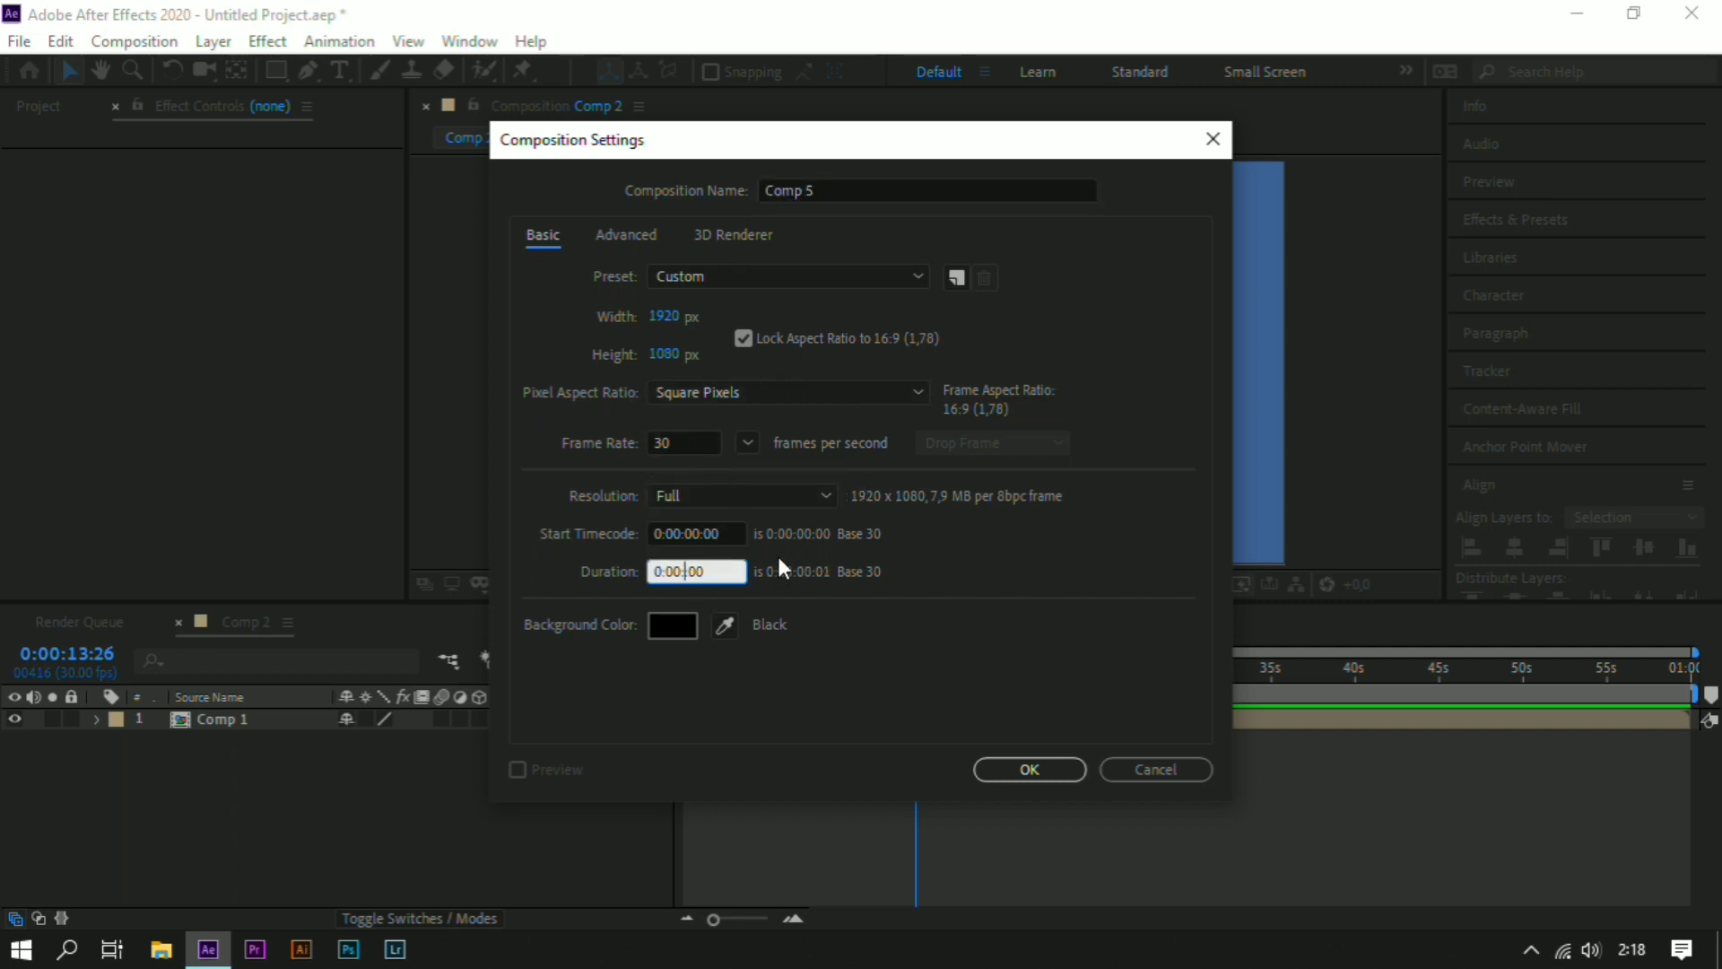
{"action": "type", "text": "10:"}
{"action": "left_click", "coordinate": [1063, 774]}
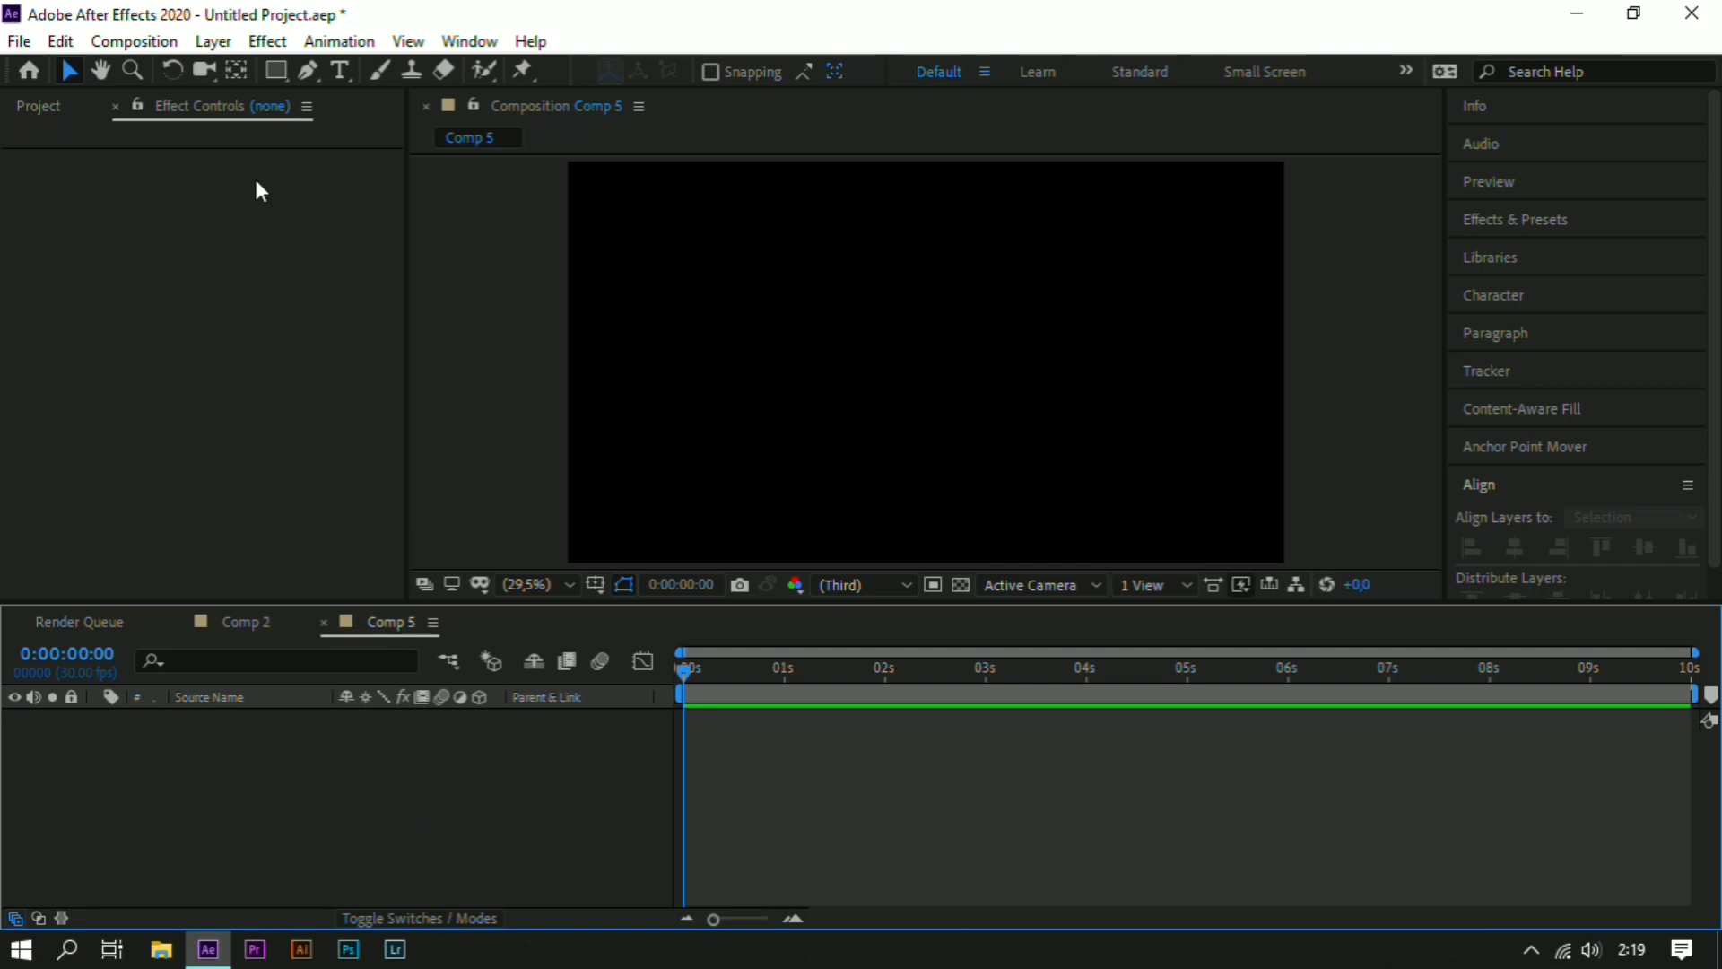
- Add a solid background layer filled with a medium royal blue to the composition
{"action": "right_click", "coordinate": [377, 767]}
{"action": "mouse_move", "coordinate": [519, 494]}
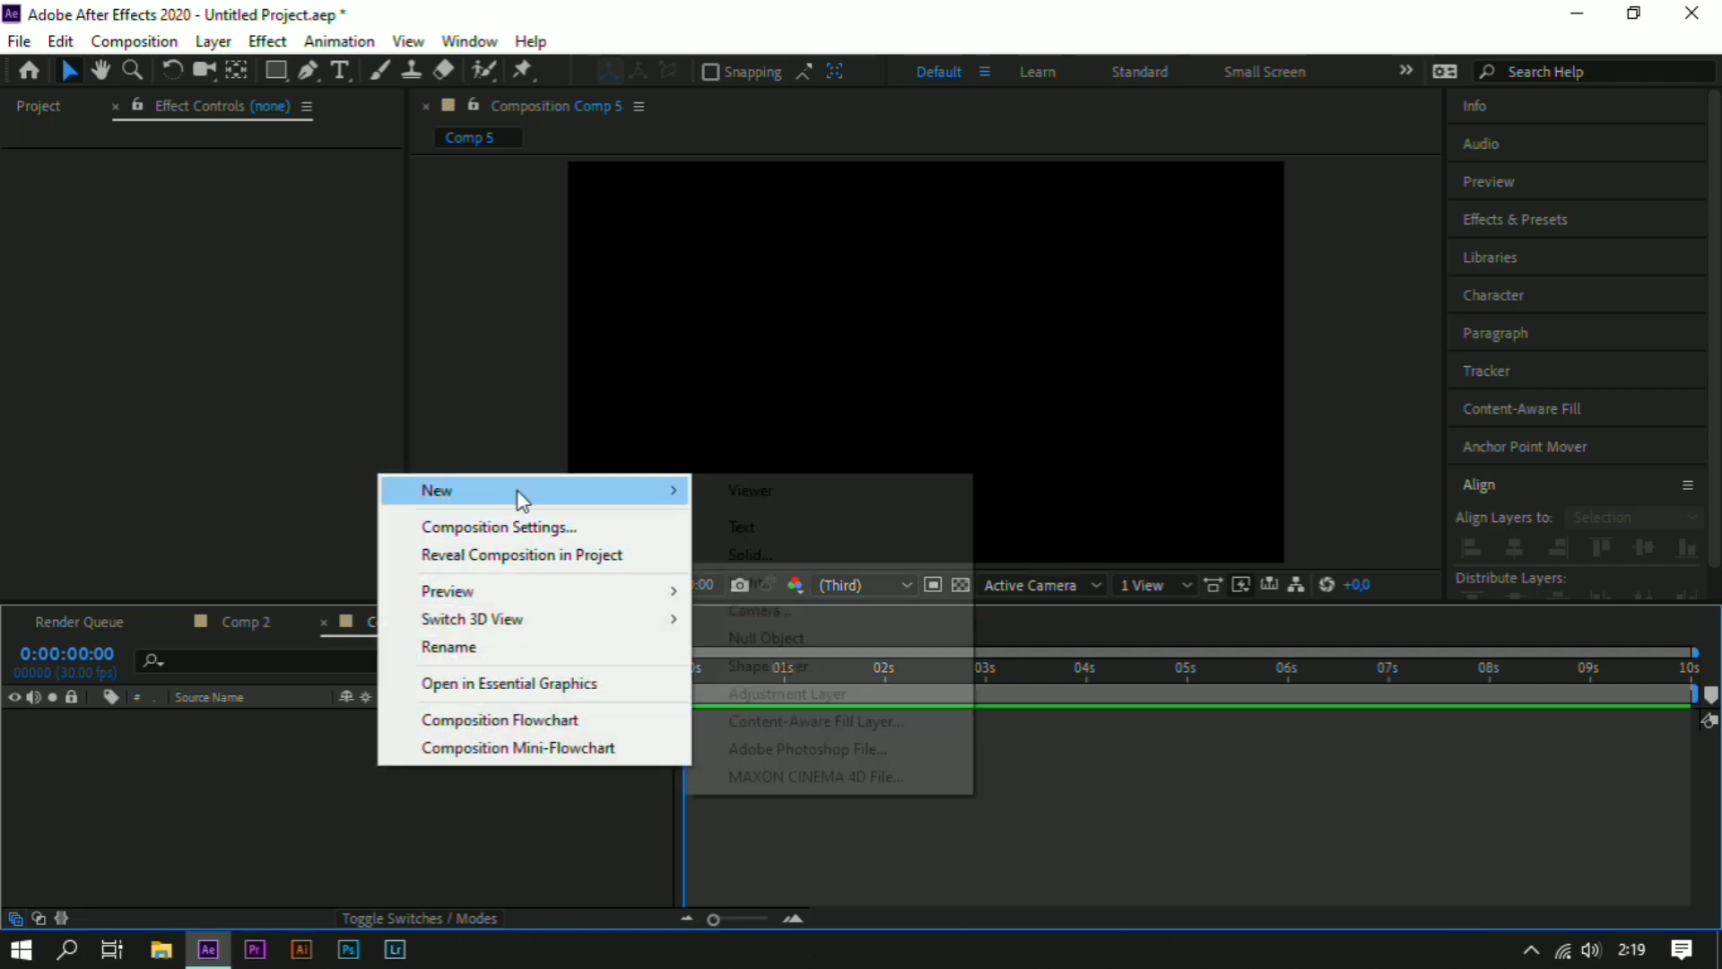
{"action": "left_click", "coordinate": [773, 554]}
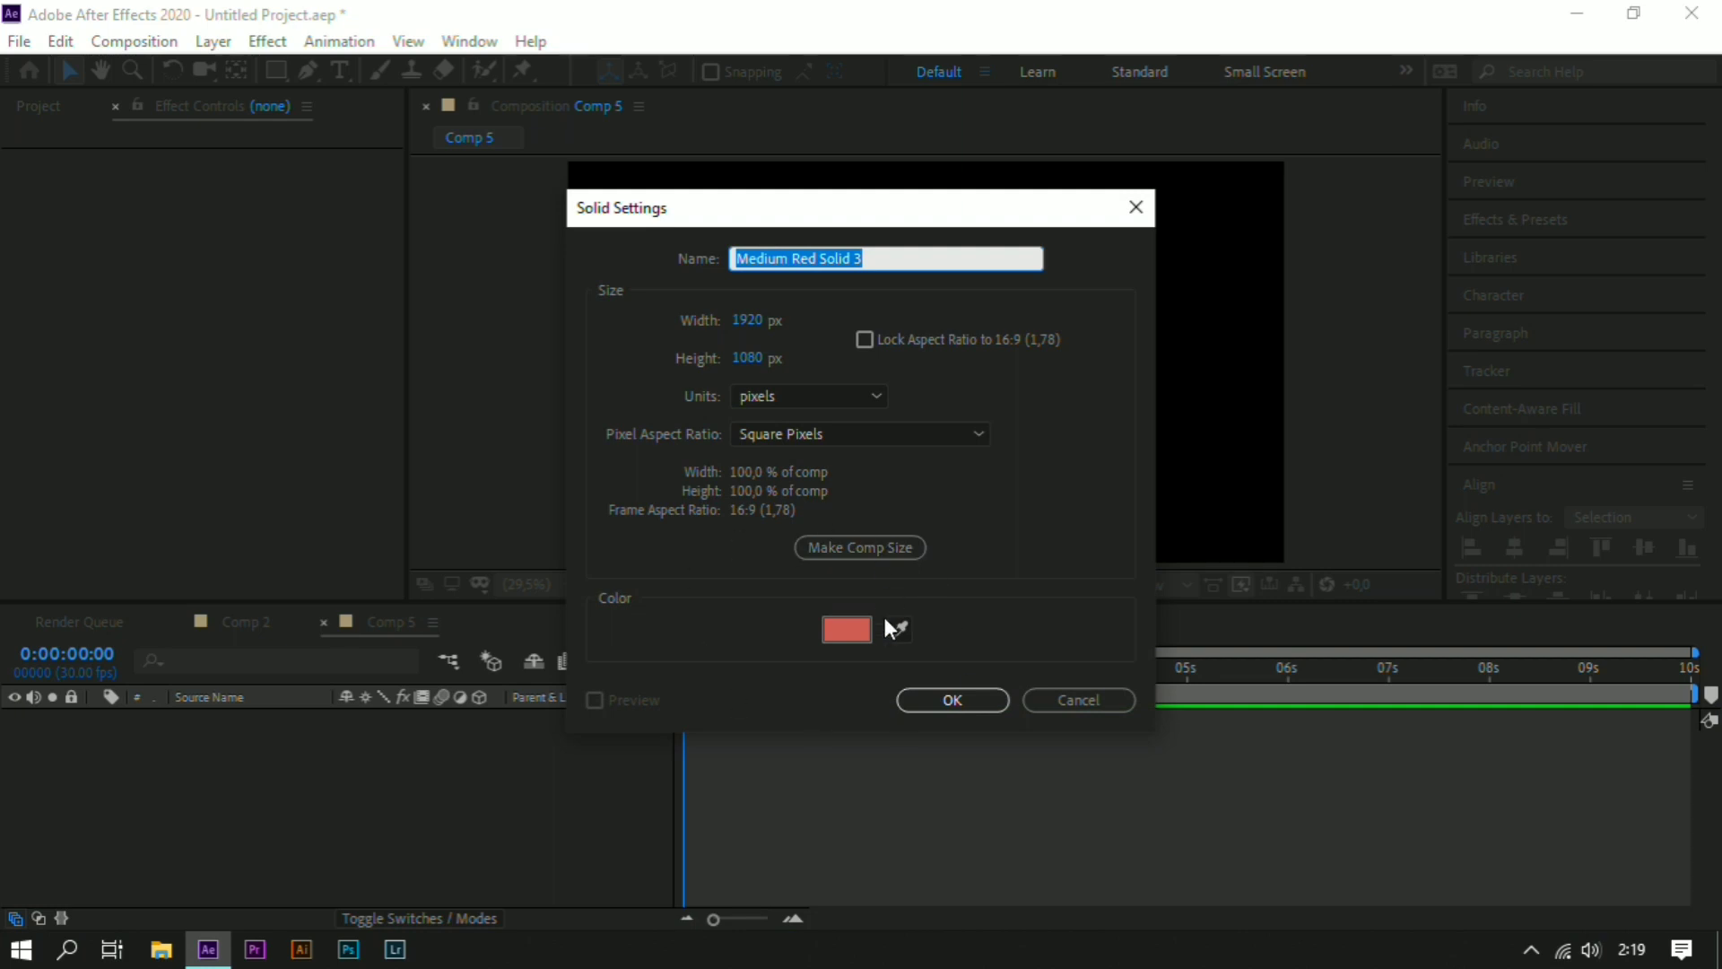
{"action": "left_click", "coordinate": [860, 634]}
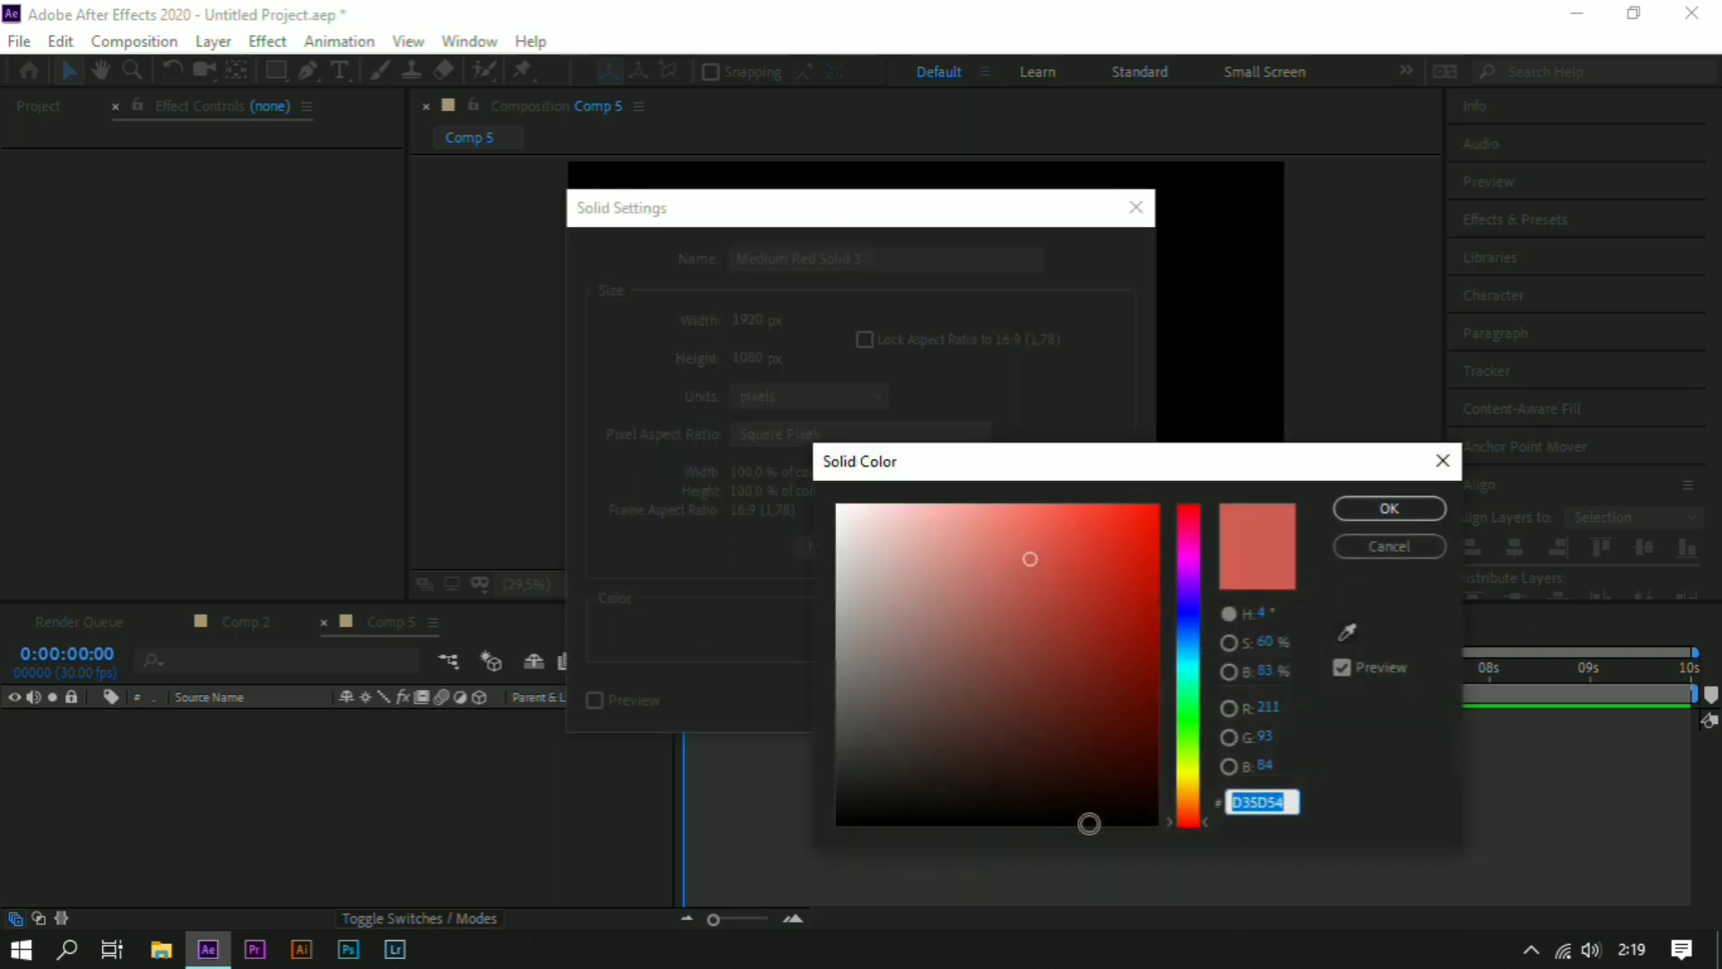
{"action": "left_click", "coordinate": [1187, 633]}
{"action": "left_click", "coordinate": [1389, 509]}
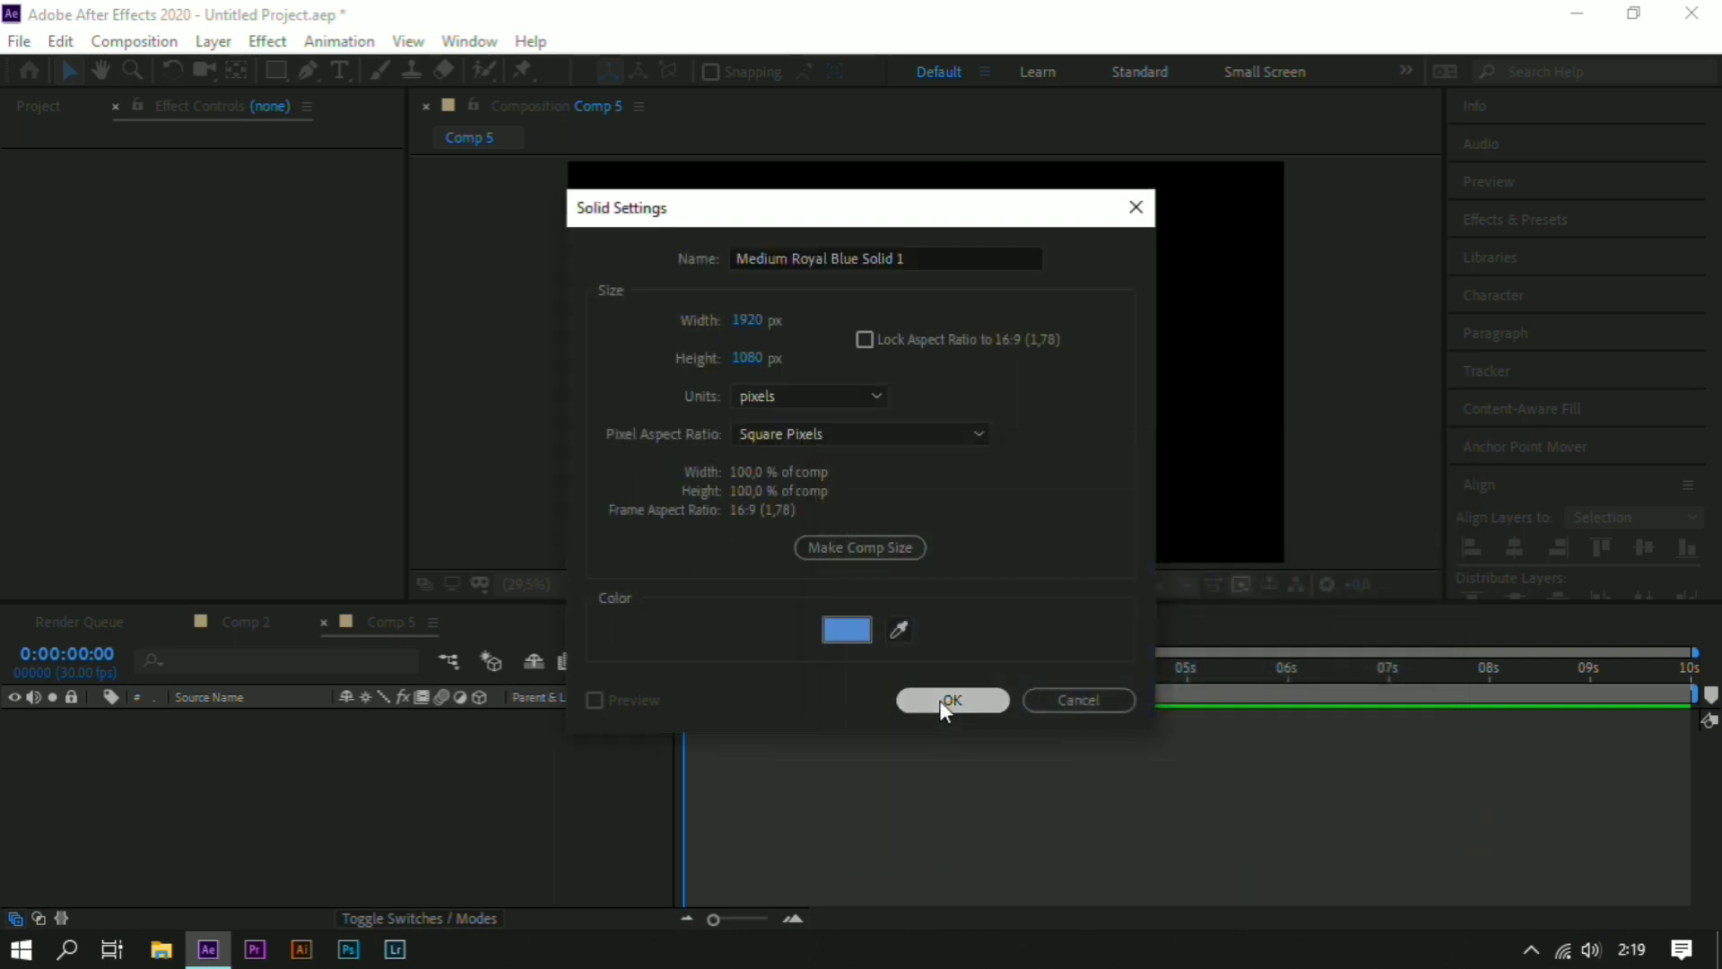
{"action": "left_click", "coordinate": [940, 701]}
{"action": "left_click", "coordinate": [456, 815]}
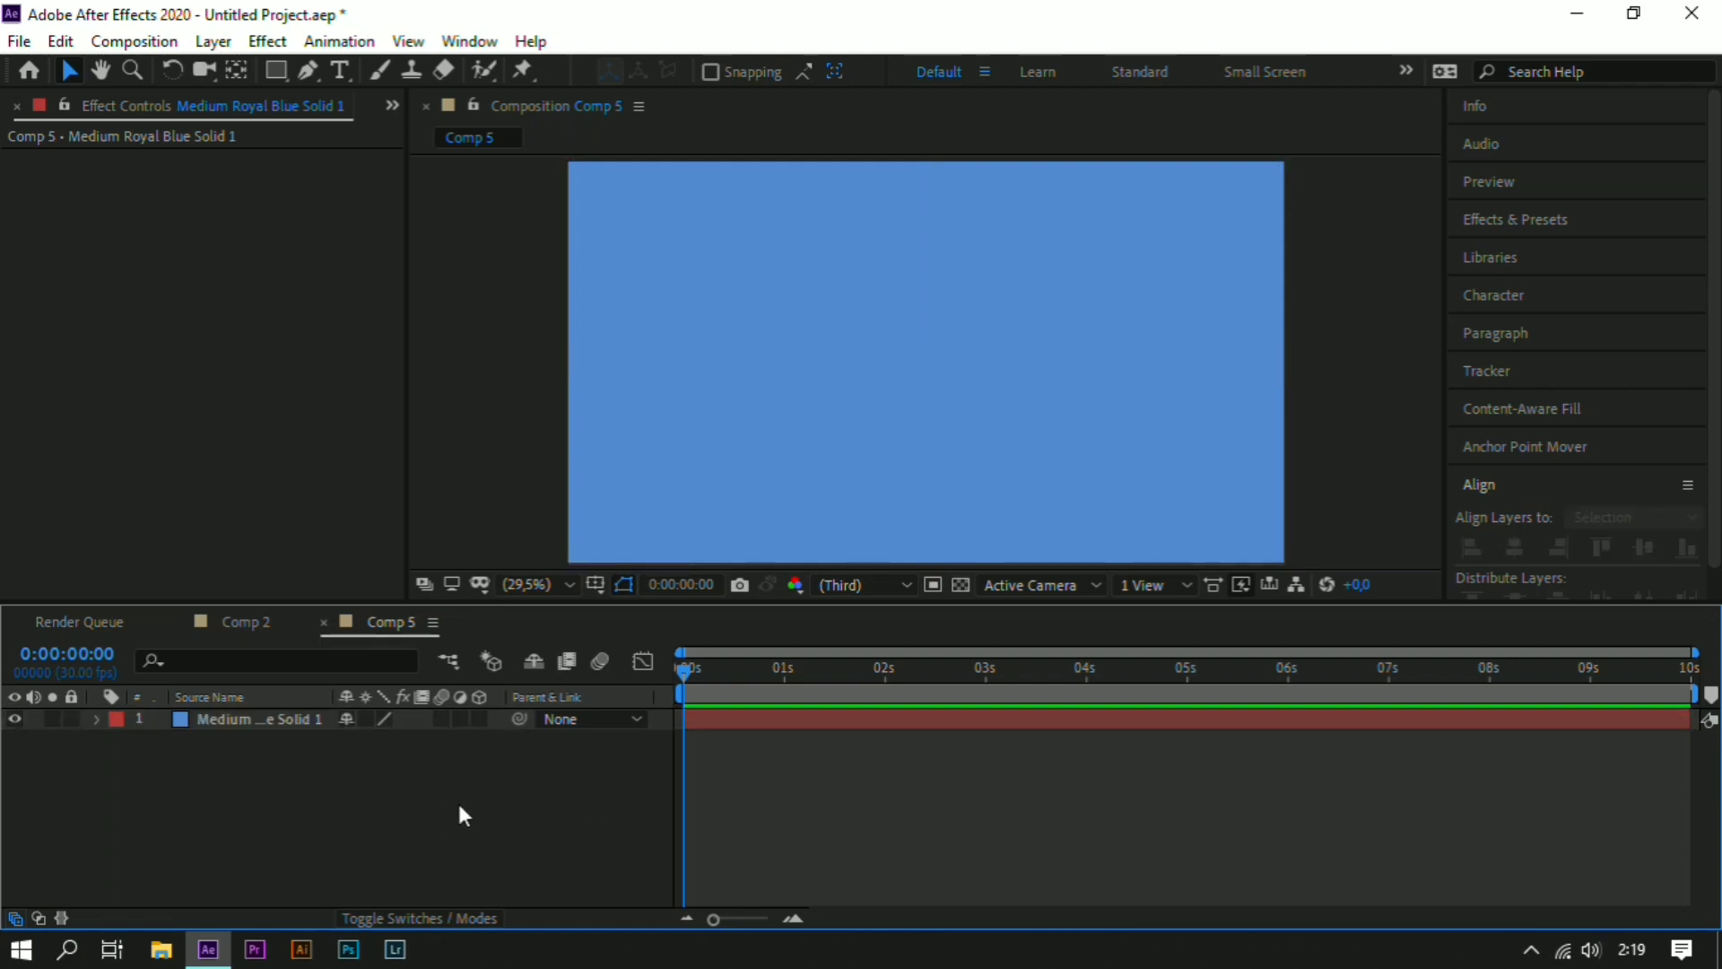
- Add a text layer reading "timer" near the middle of the composition
{"action": "left_click", "coordinate": [343, 70]}
{"action": "left_click", "coordinate": [815, 405]}
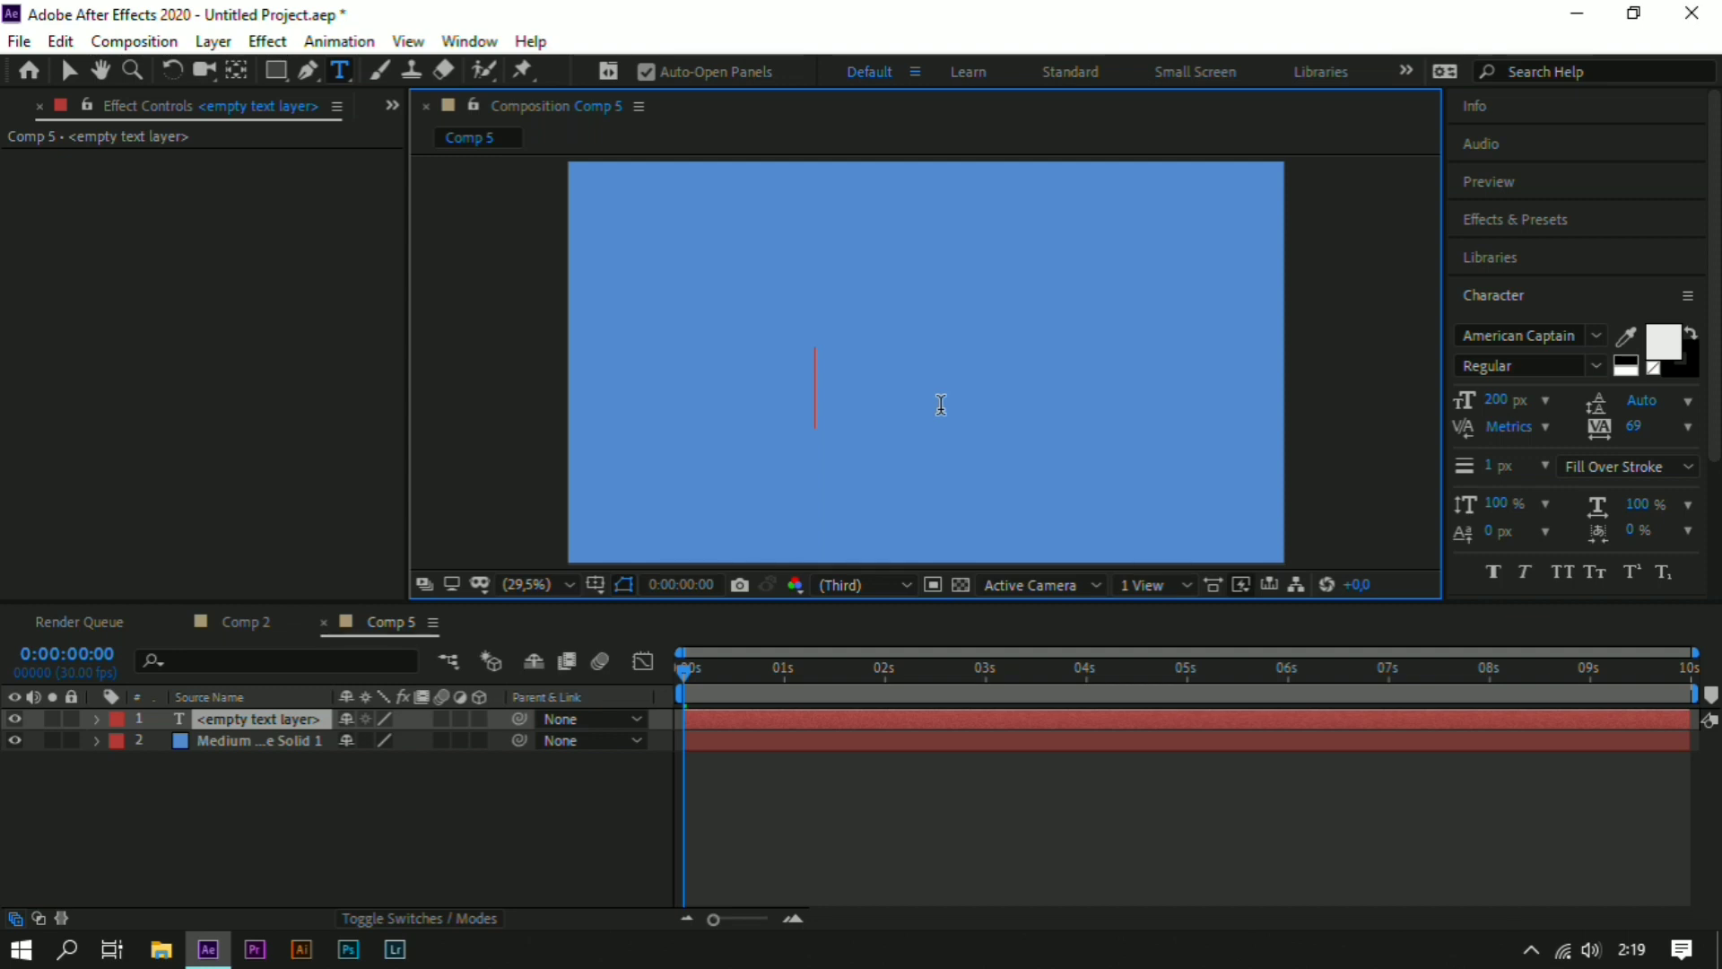
{"action": "type", "text": "ti"}
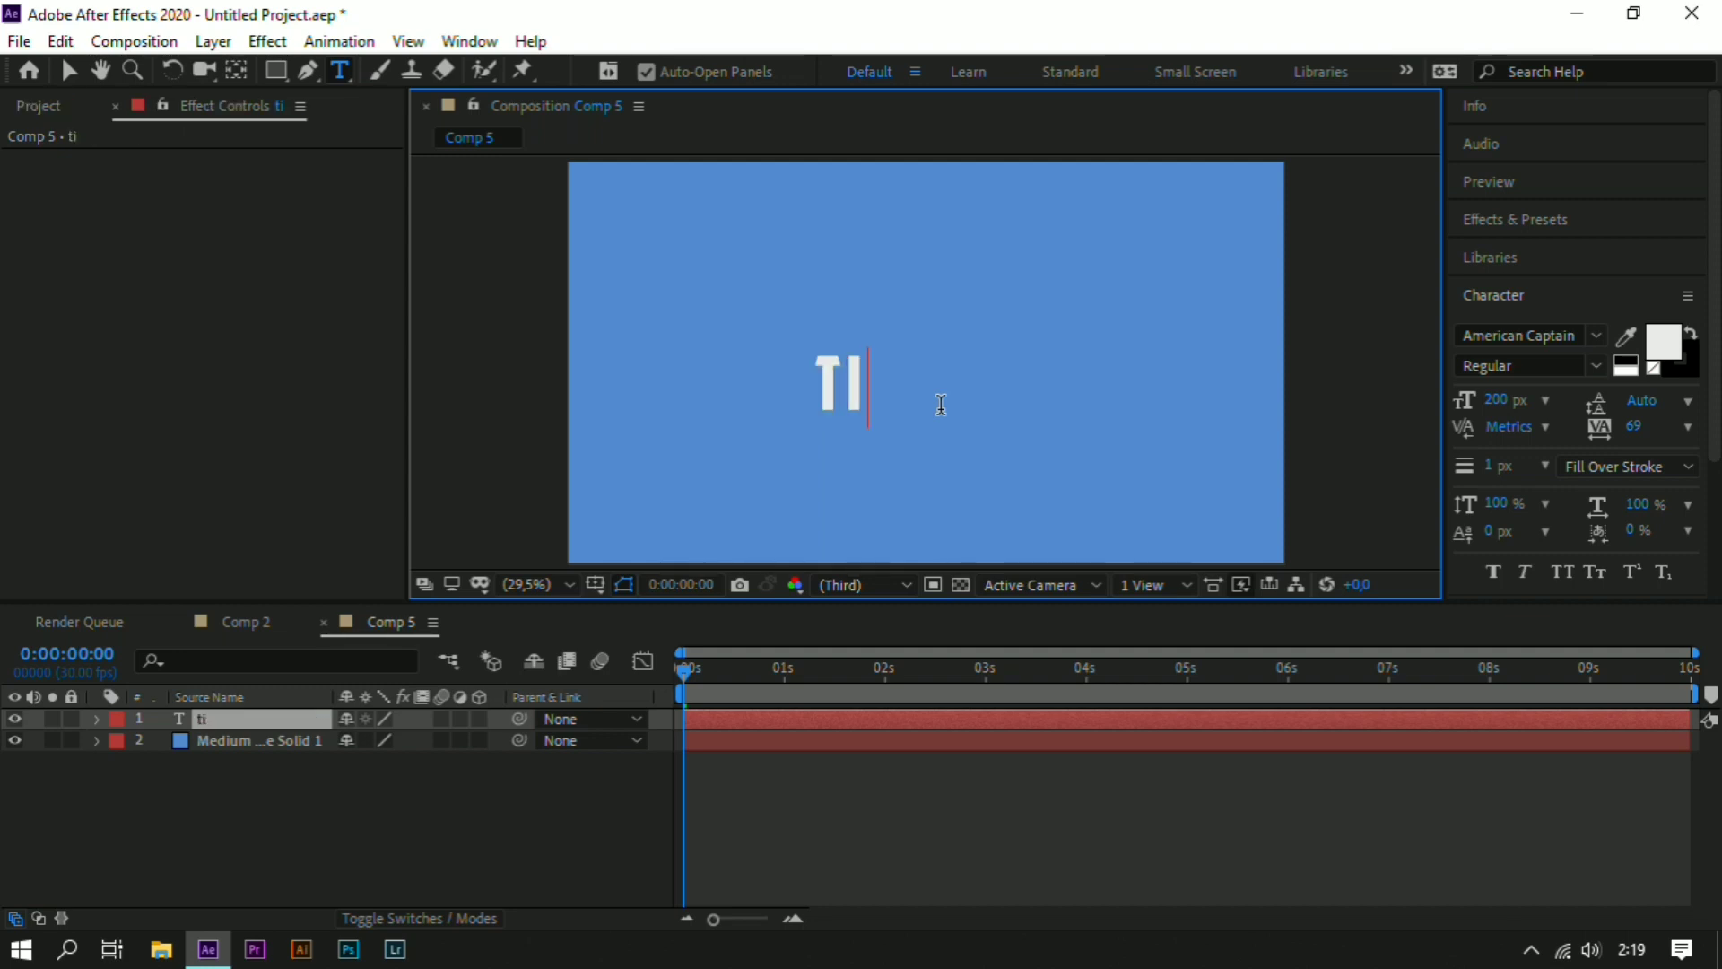
{"action": "type", "text": "mer"}
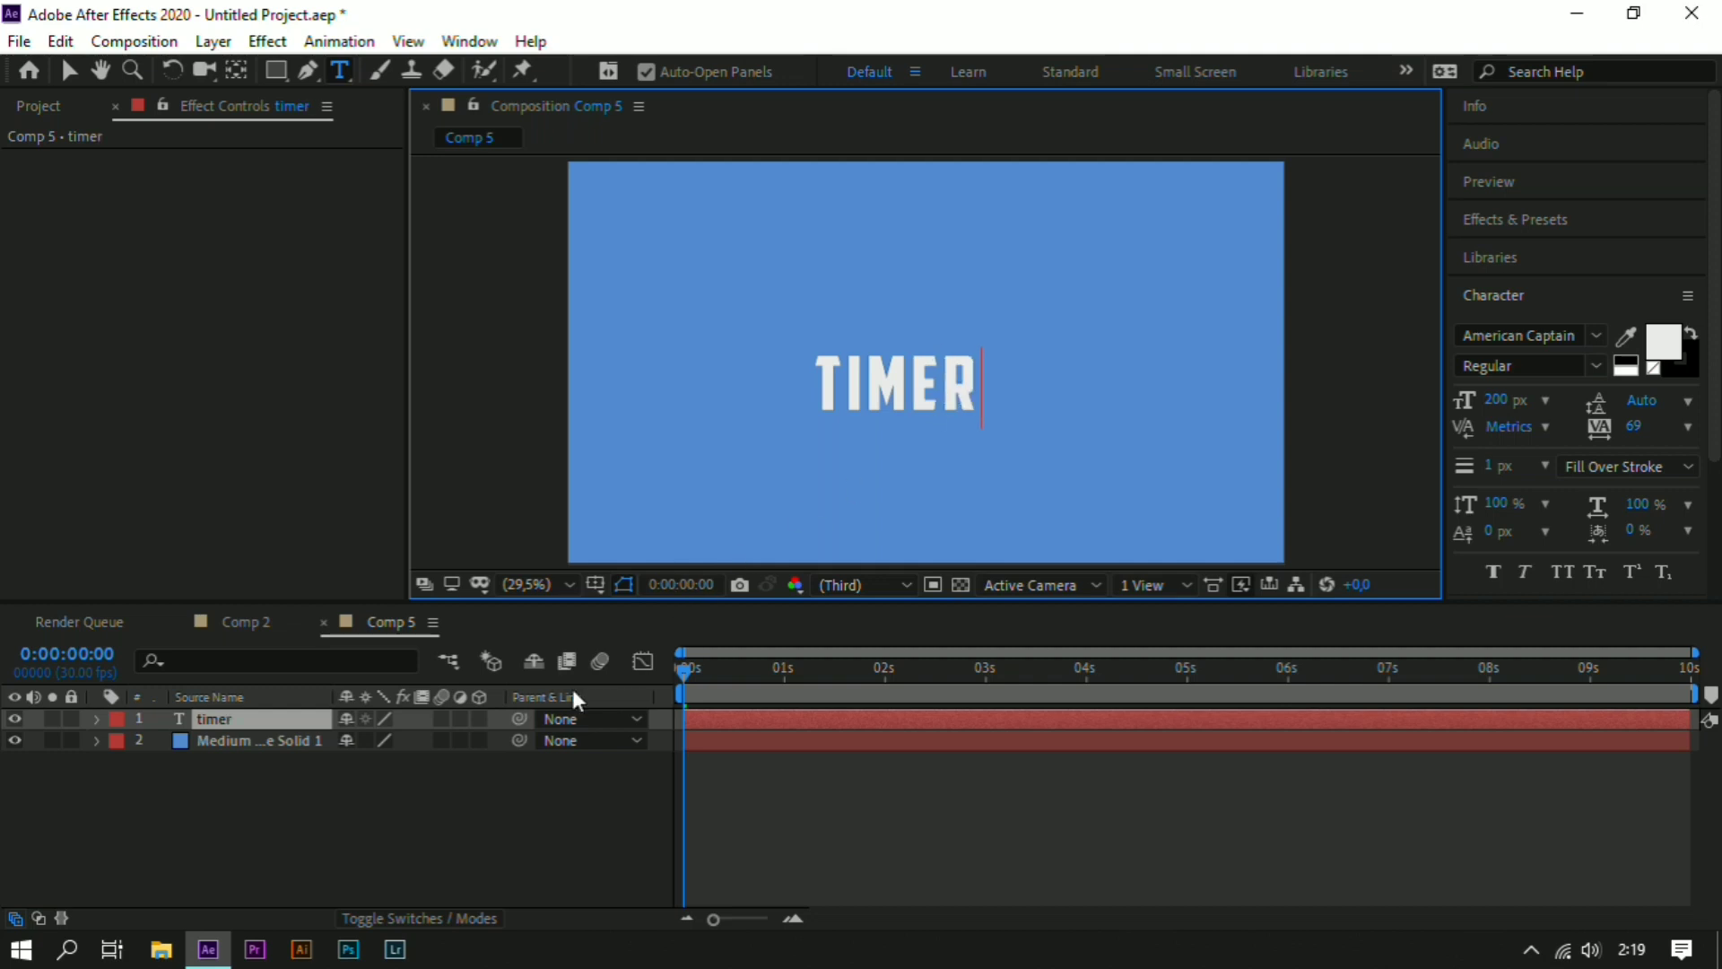
{"action": "left_click", "coordinate": [320, 761]}
- Align the timer text layer to the horizontal and vertical centre of the composition
{"action": "left_click", "coordinate": [257, 718]}
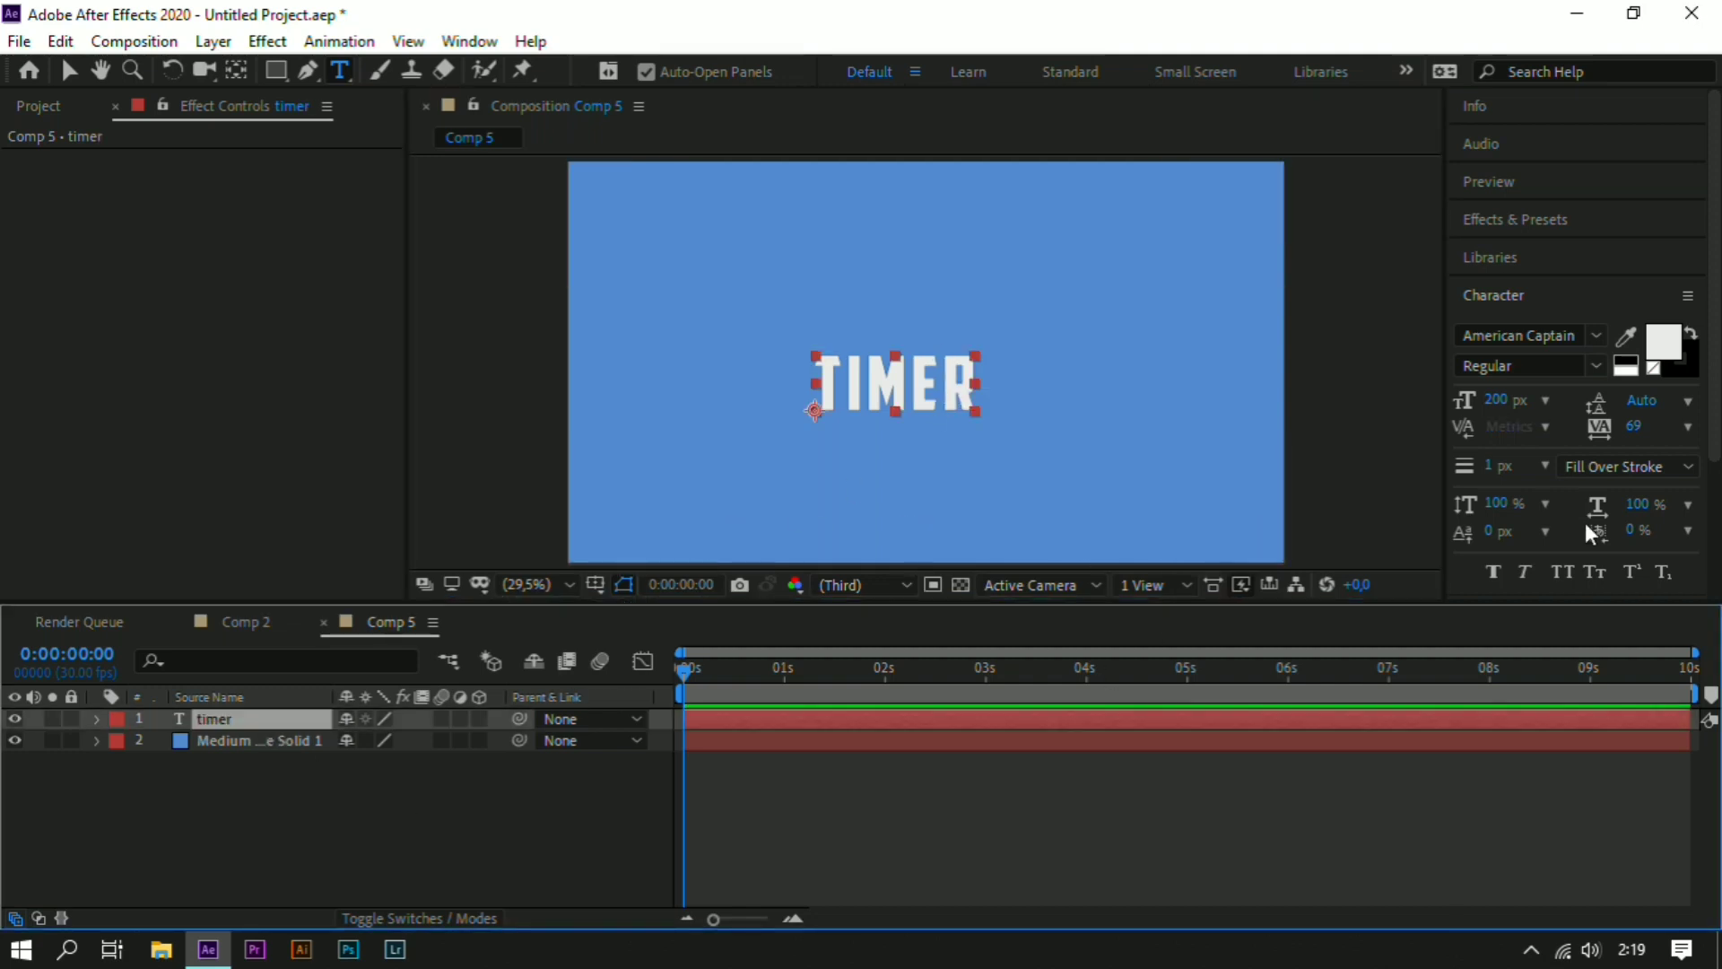
{"action": "left_click", "coordinate": [1518, 301]}
{"action": "left_click", "coordinate": [1482, 480]}
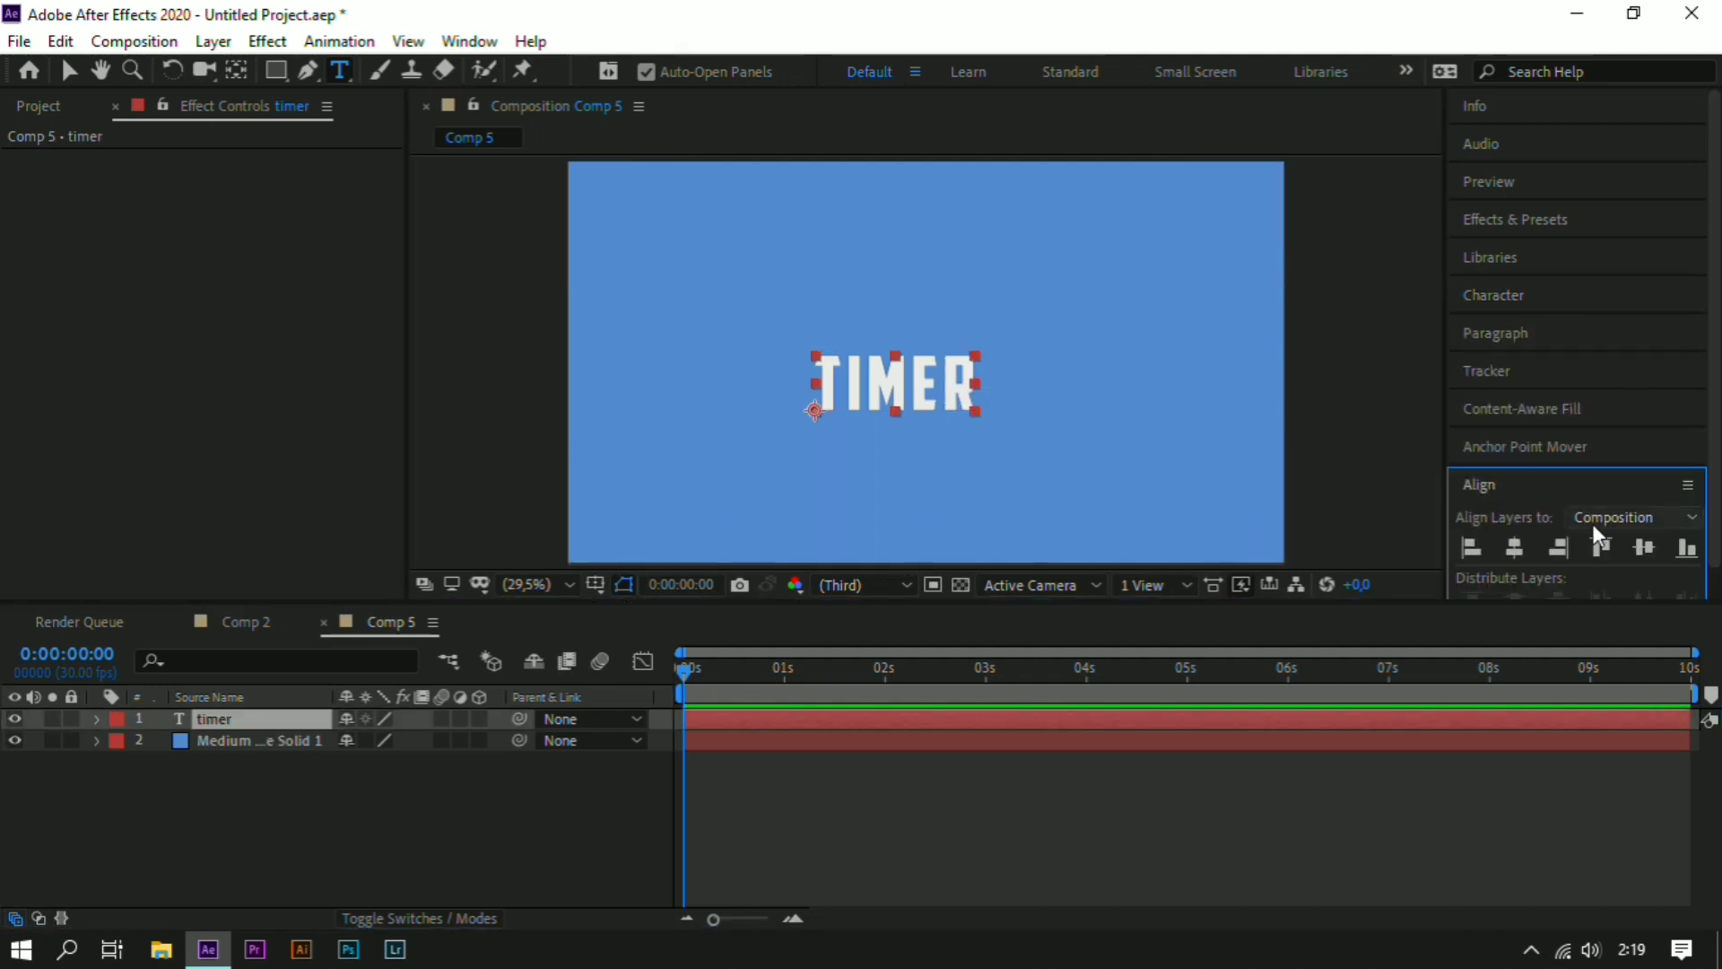
{"action": "left_click", "coordinate": [1516, 547]}
{"action": "left_click", "coordinate": [1644, 549]}
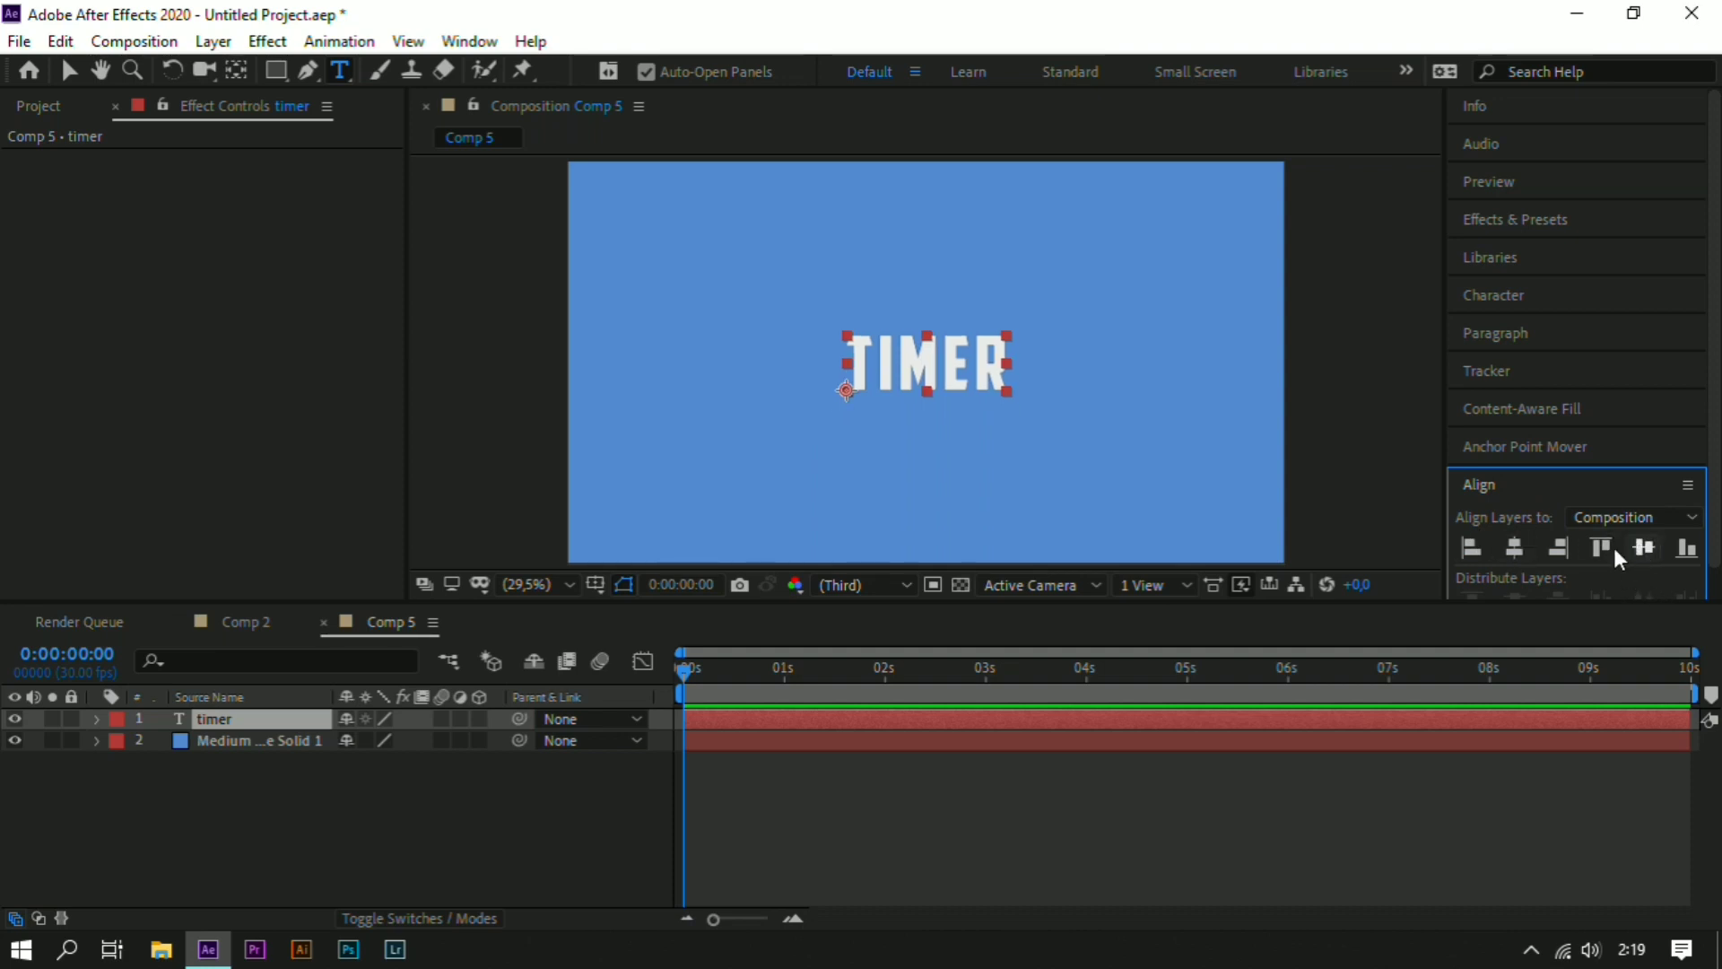
- Move the timer text layer's anchor point to the centre of the text
{"action": "left_click", "coordinate": [1513, 446]}
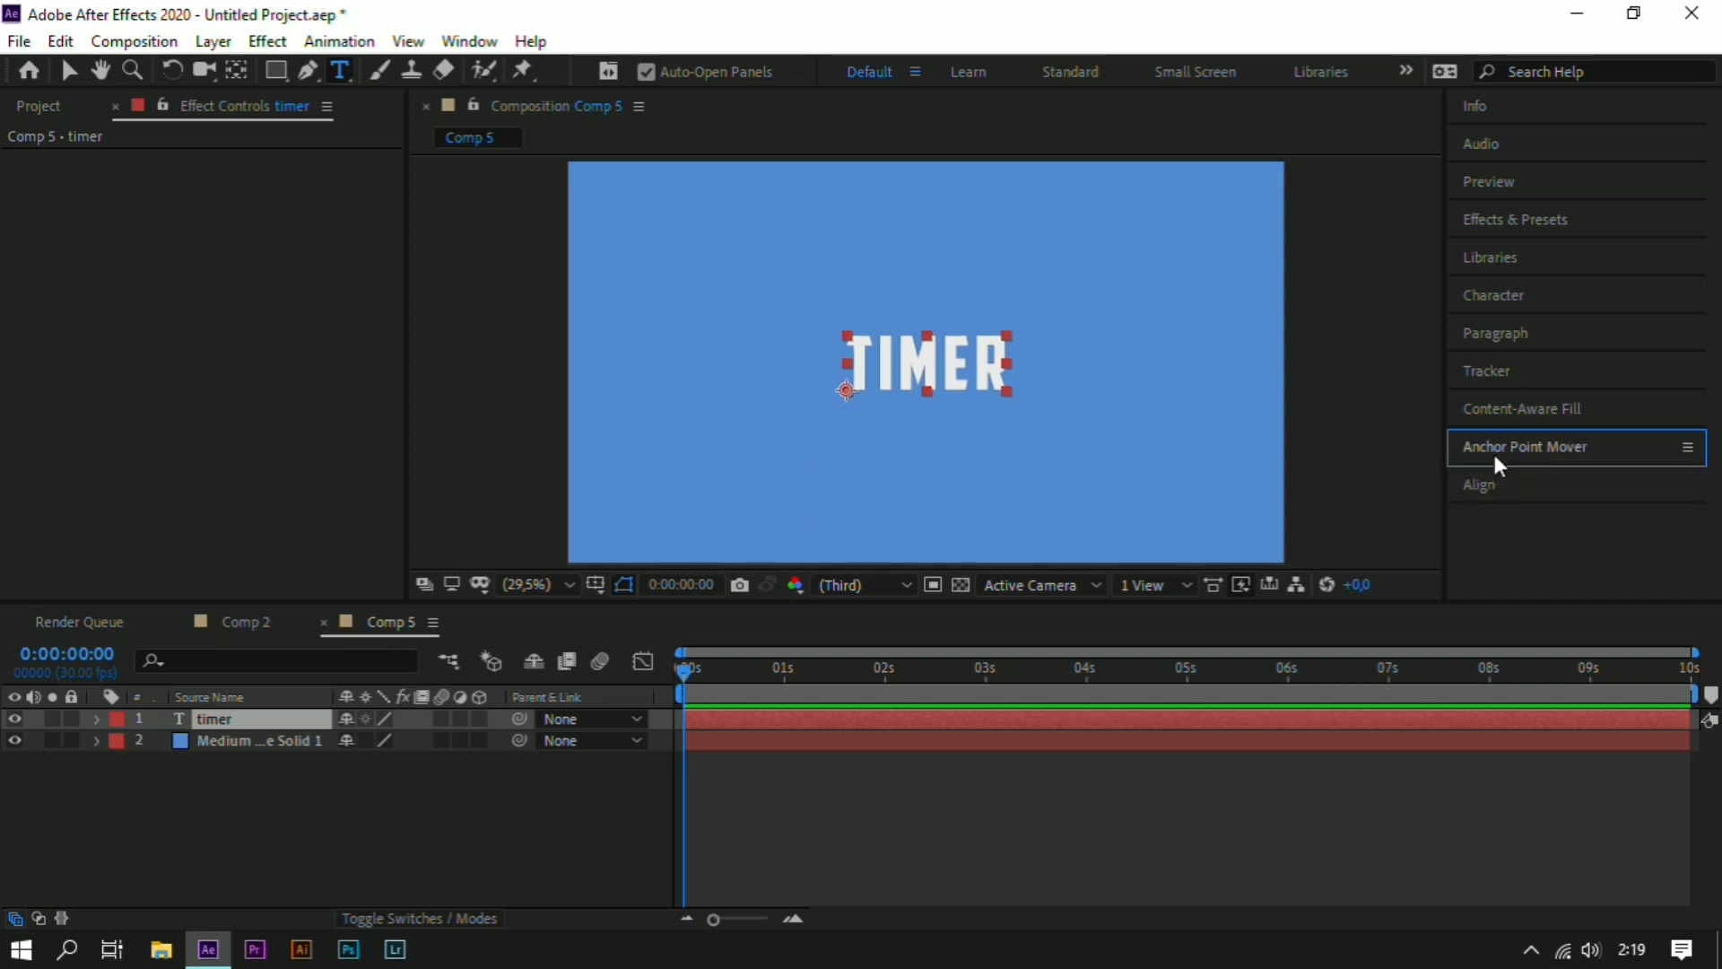
{"action": "left_click", "coordinate": [1513, 534]}
{"action": "left_click", "coordinate": [1503, 460]}
{"action": "left_click", "coordinate": [506, 823]}
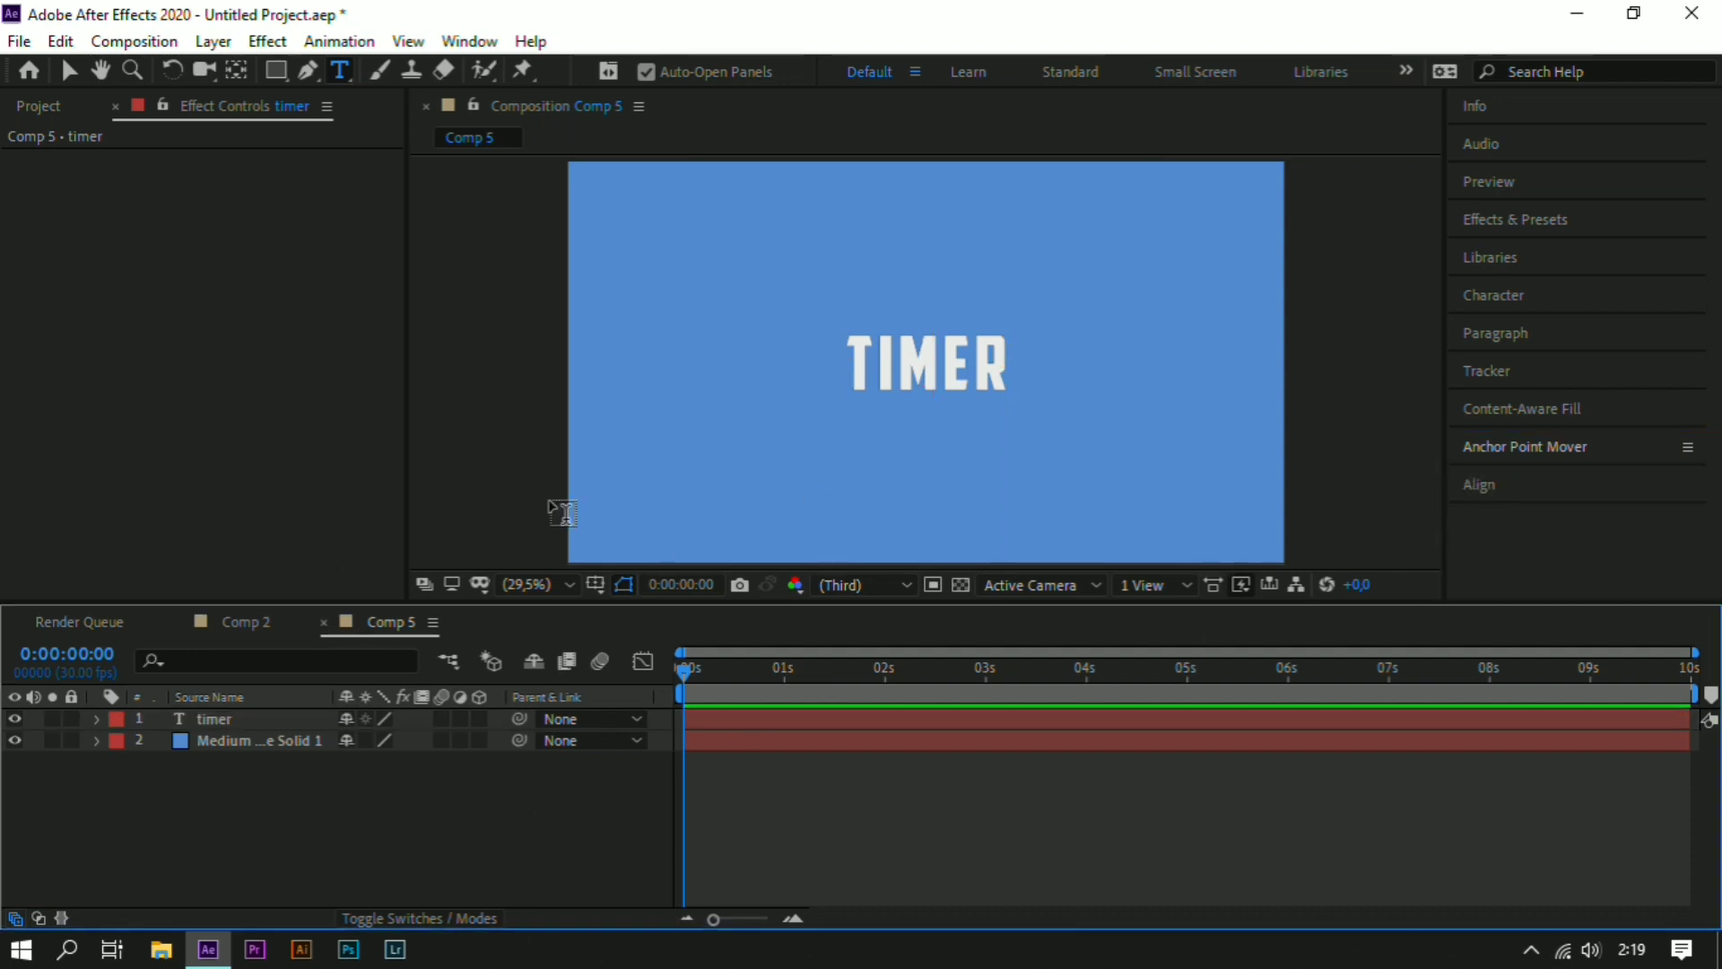
- Apply a Slider Control effect to the timer text layer
{"action": "left_click", "coordinate": [231, 718]}
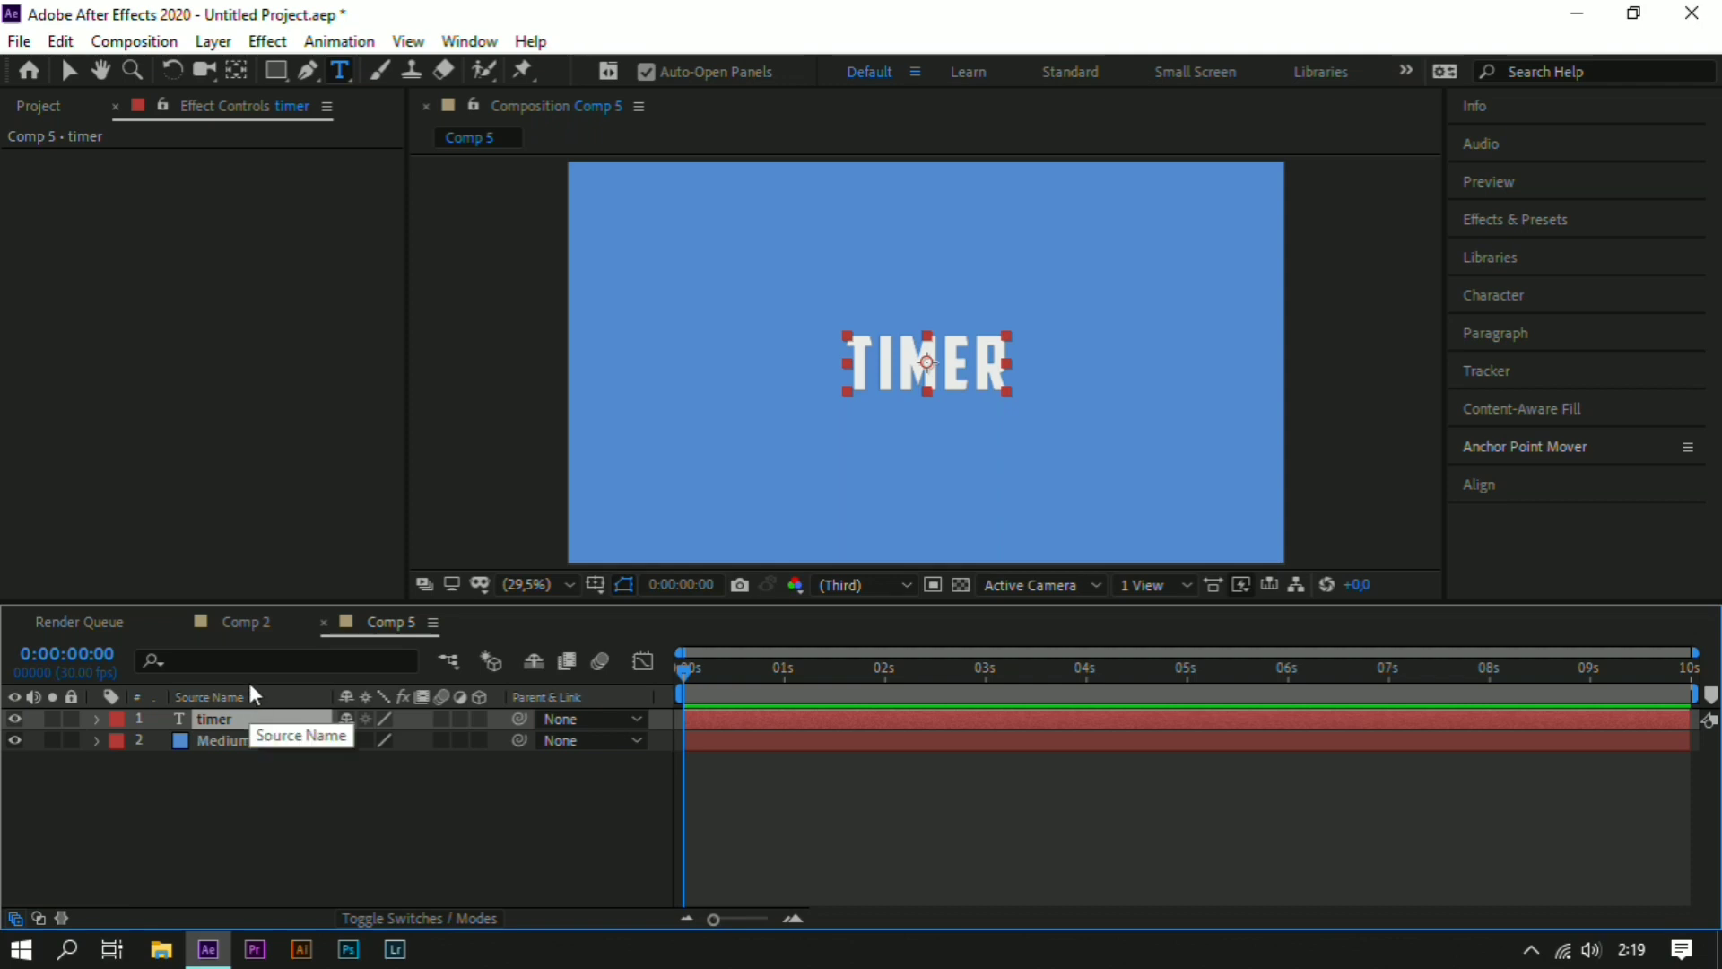
{"action": "left_click", "coordinate": [271, 41]}
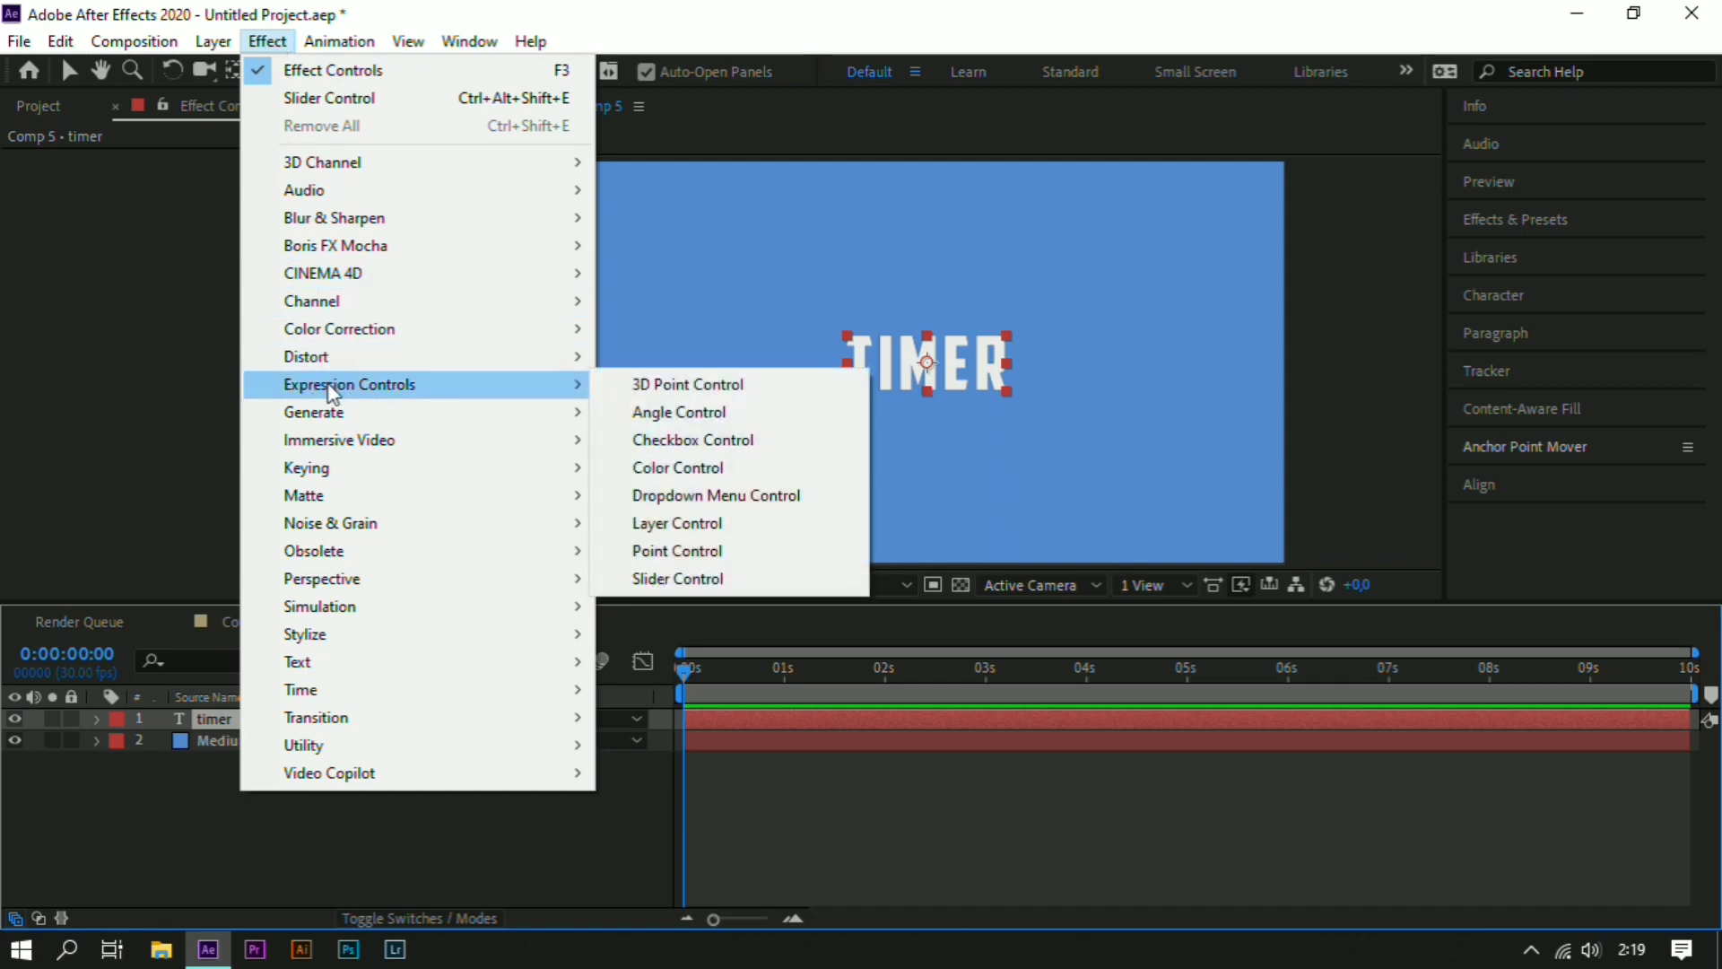
{"action": "left_click", "coordinate": [713, 578]}
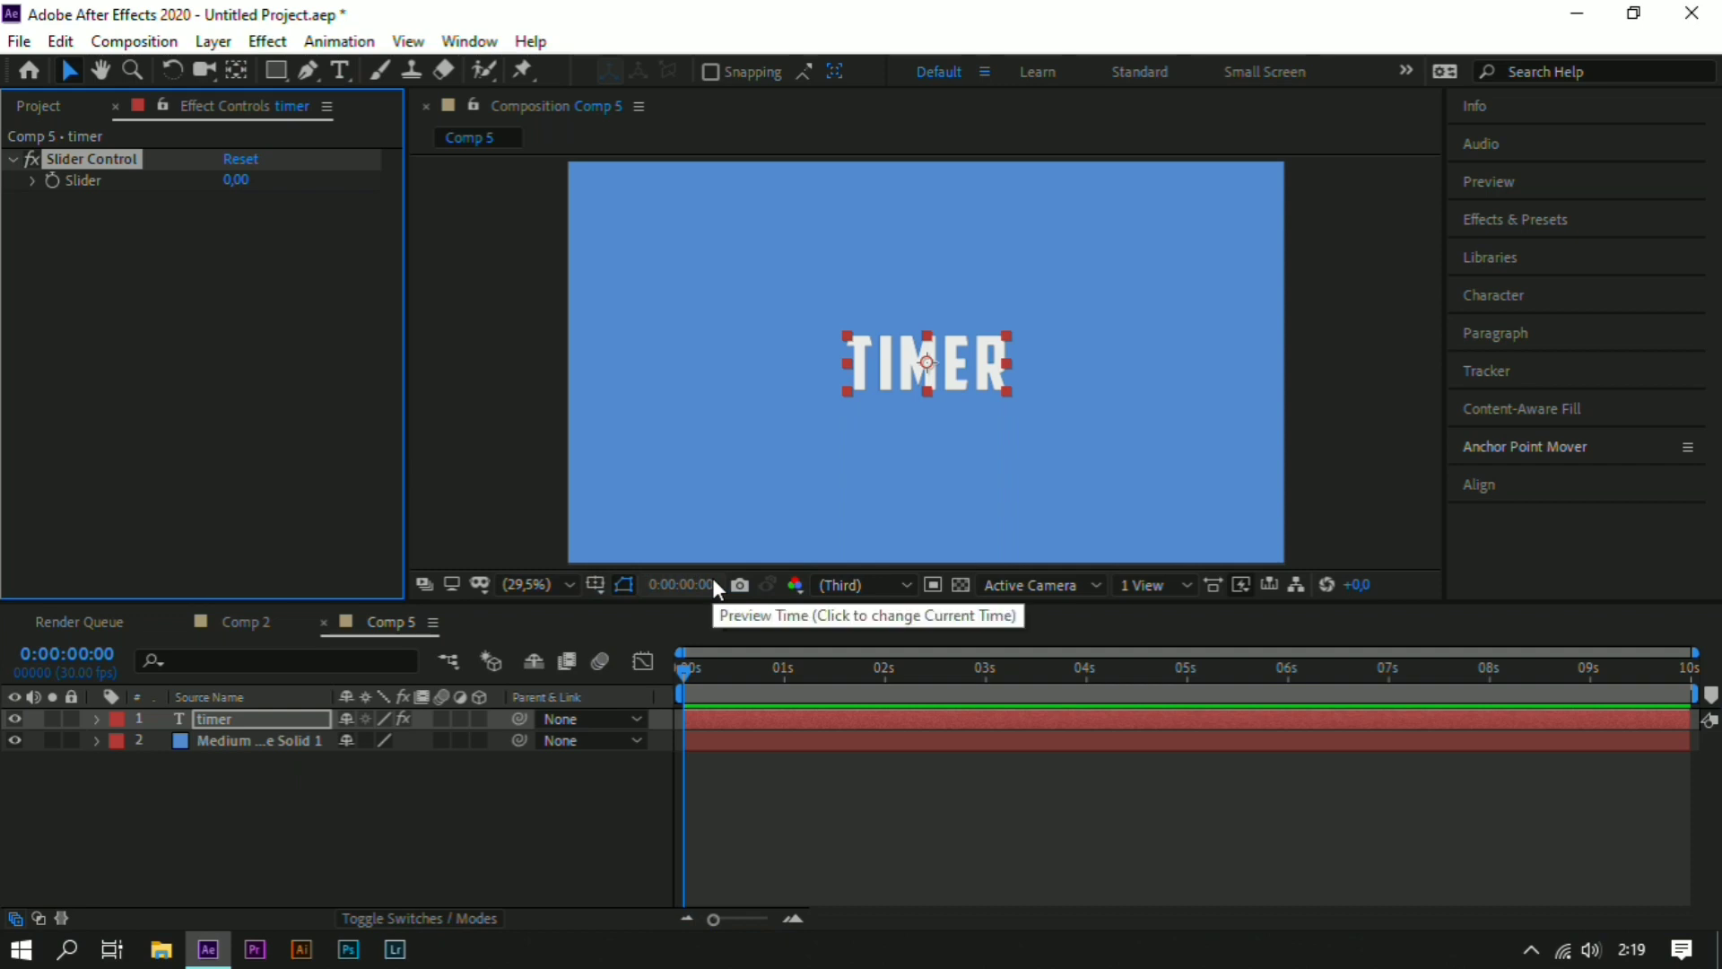
{"action": "left_click", "coordinate": [423, 850]}
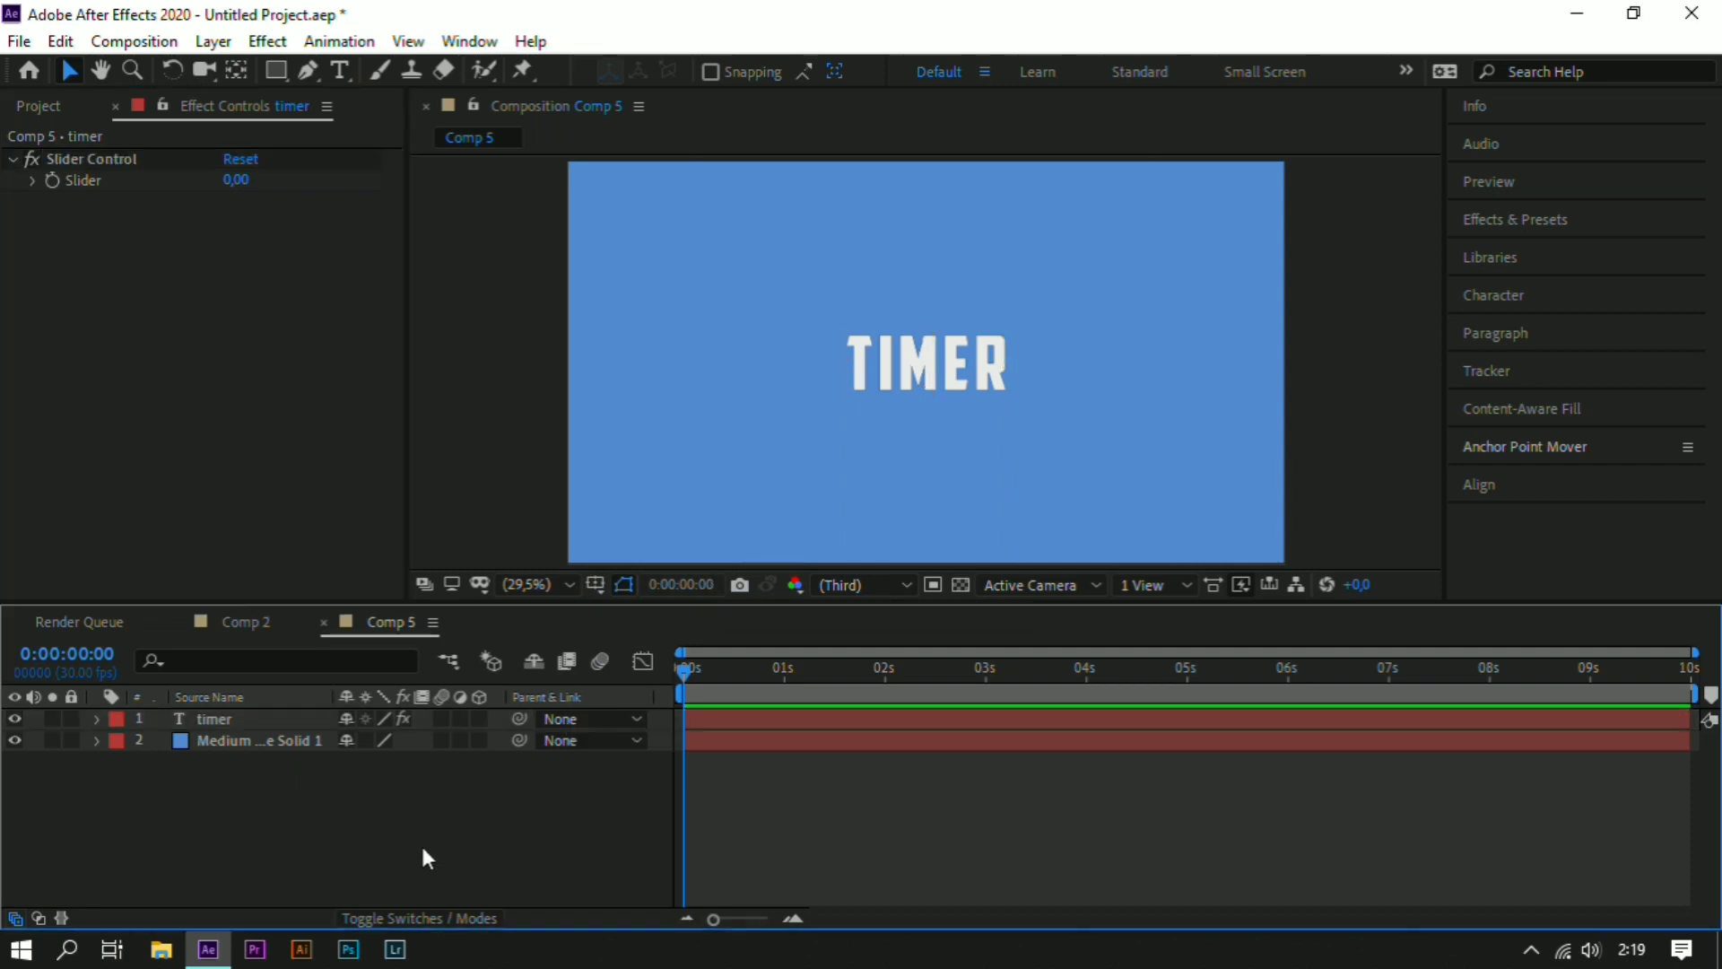
- Add the expression slider = effect("Slider Control")("Slider") to the timer layer's Source Text, linking it to the effect's Slider
{"action": "left_click", "coordinate": [96, 720]}
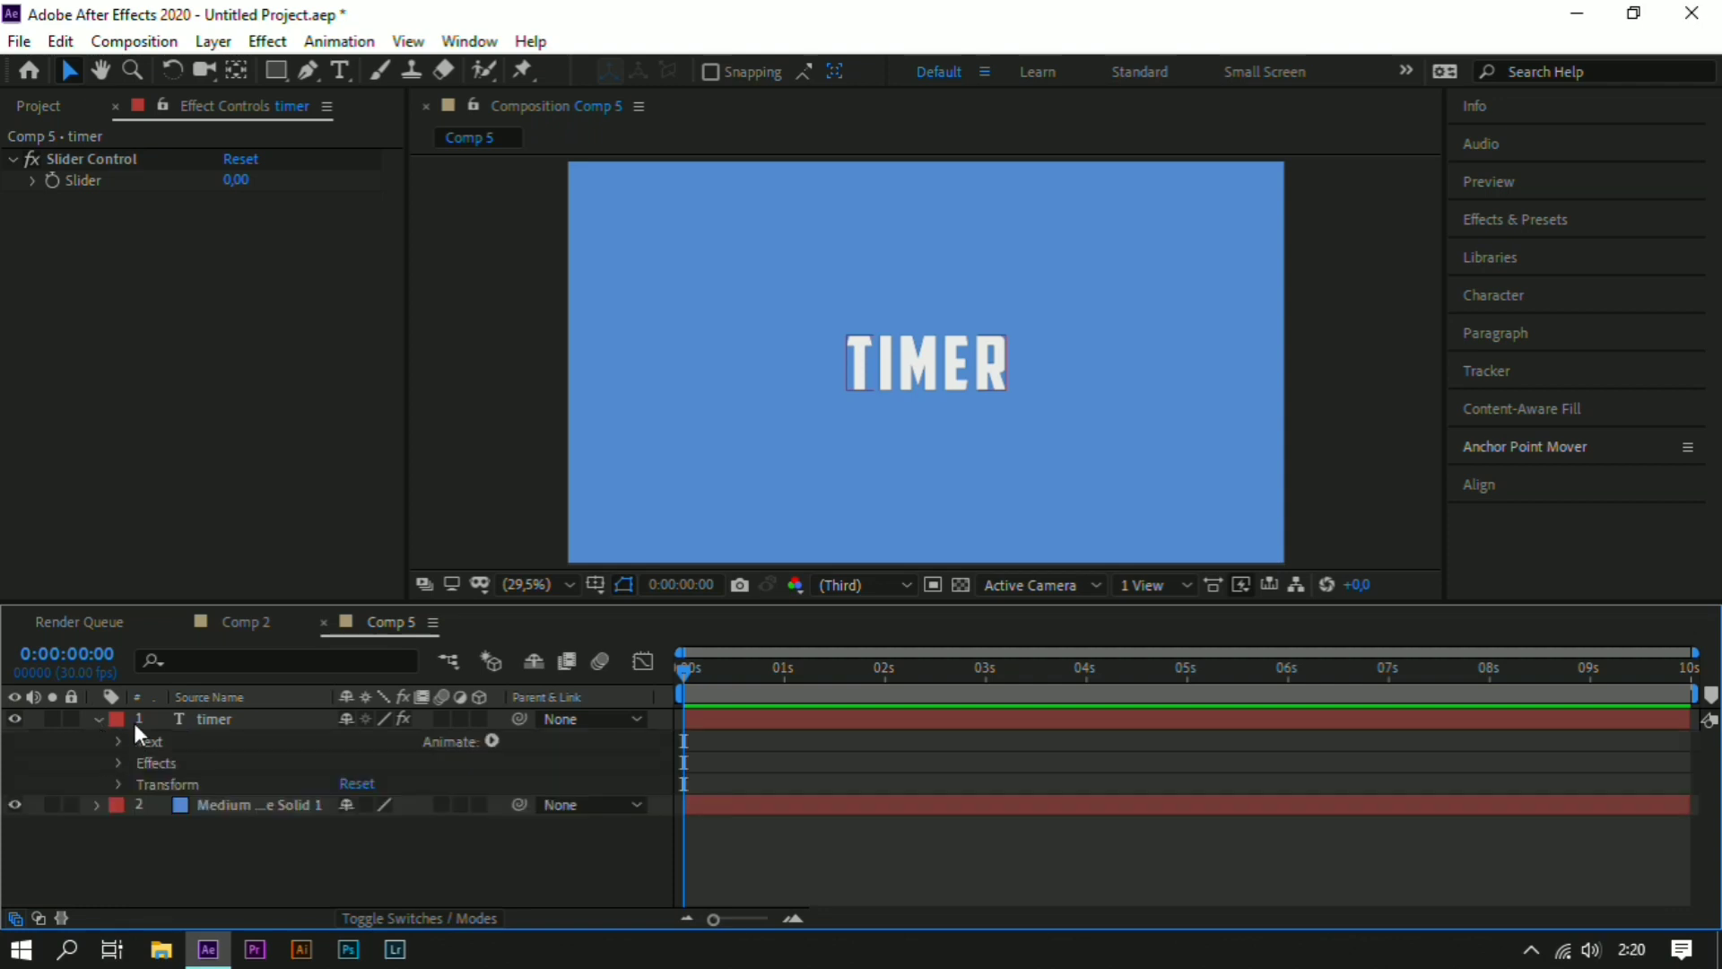
{"action": "left_click", "coordinate": [119, 741]}
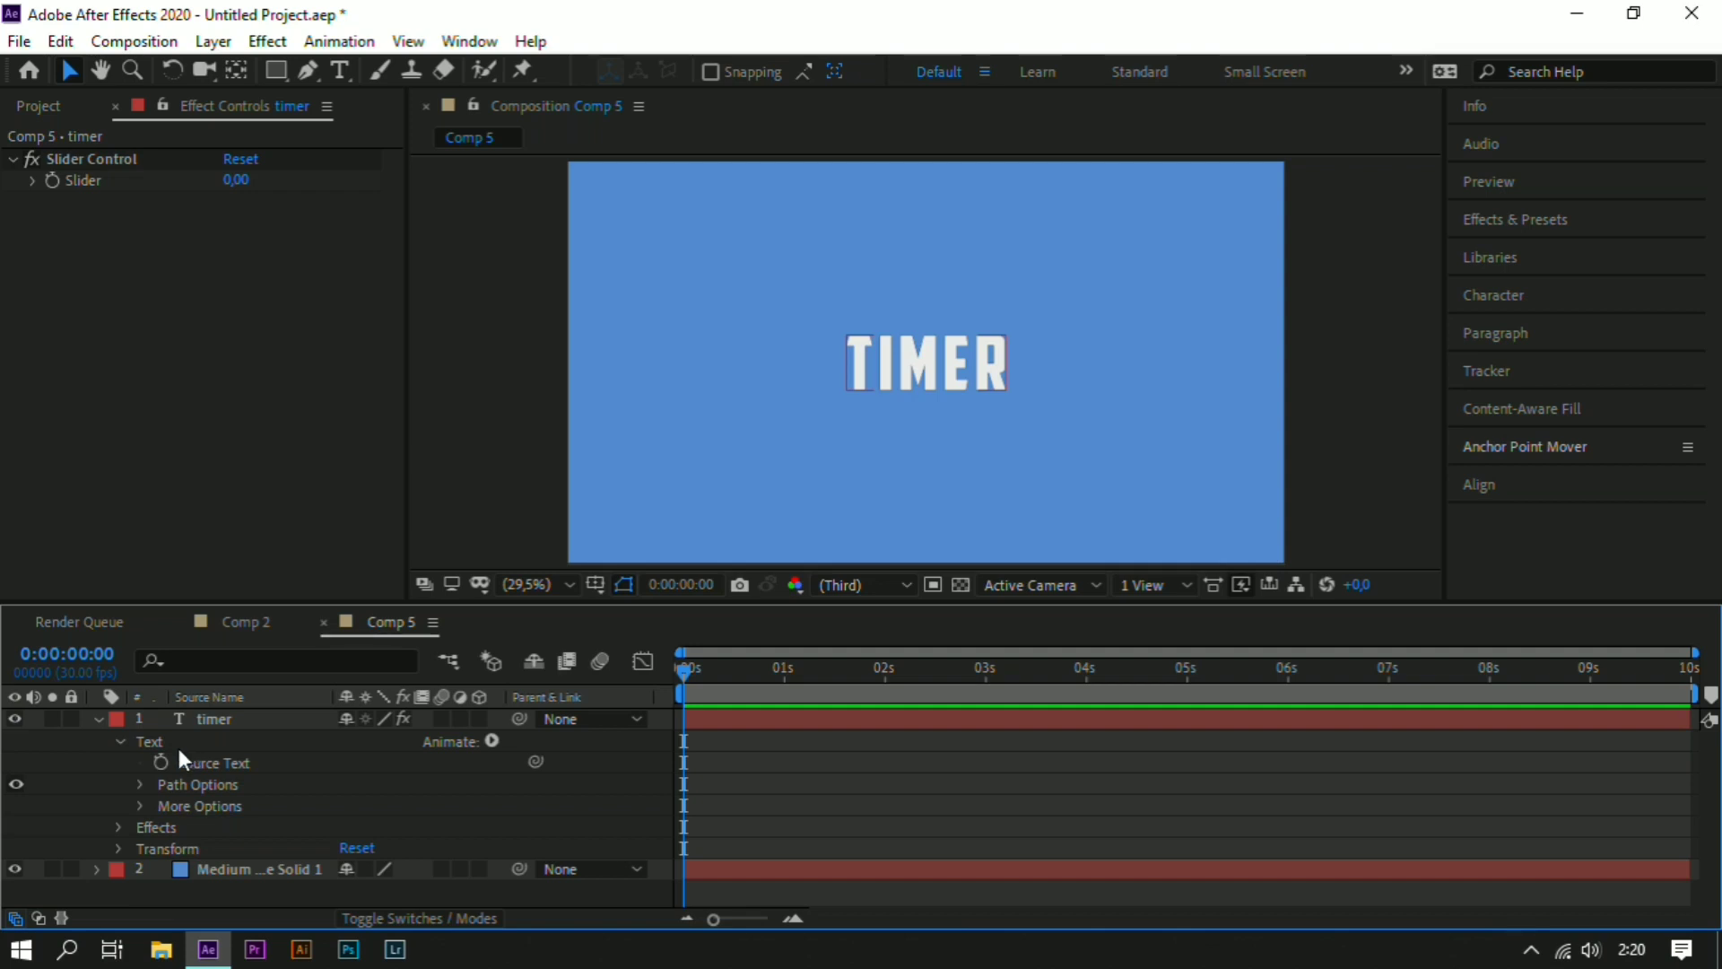
{"action": "left_click", "coordinate": [160, 762], "text": "alt"}
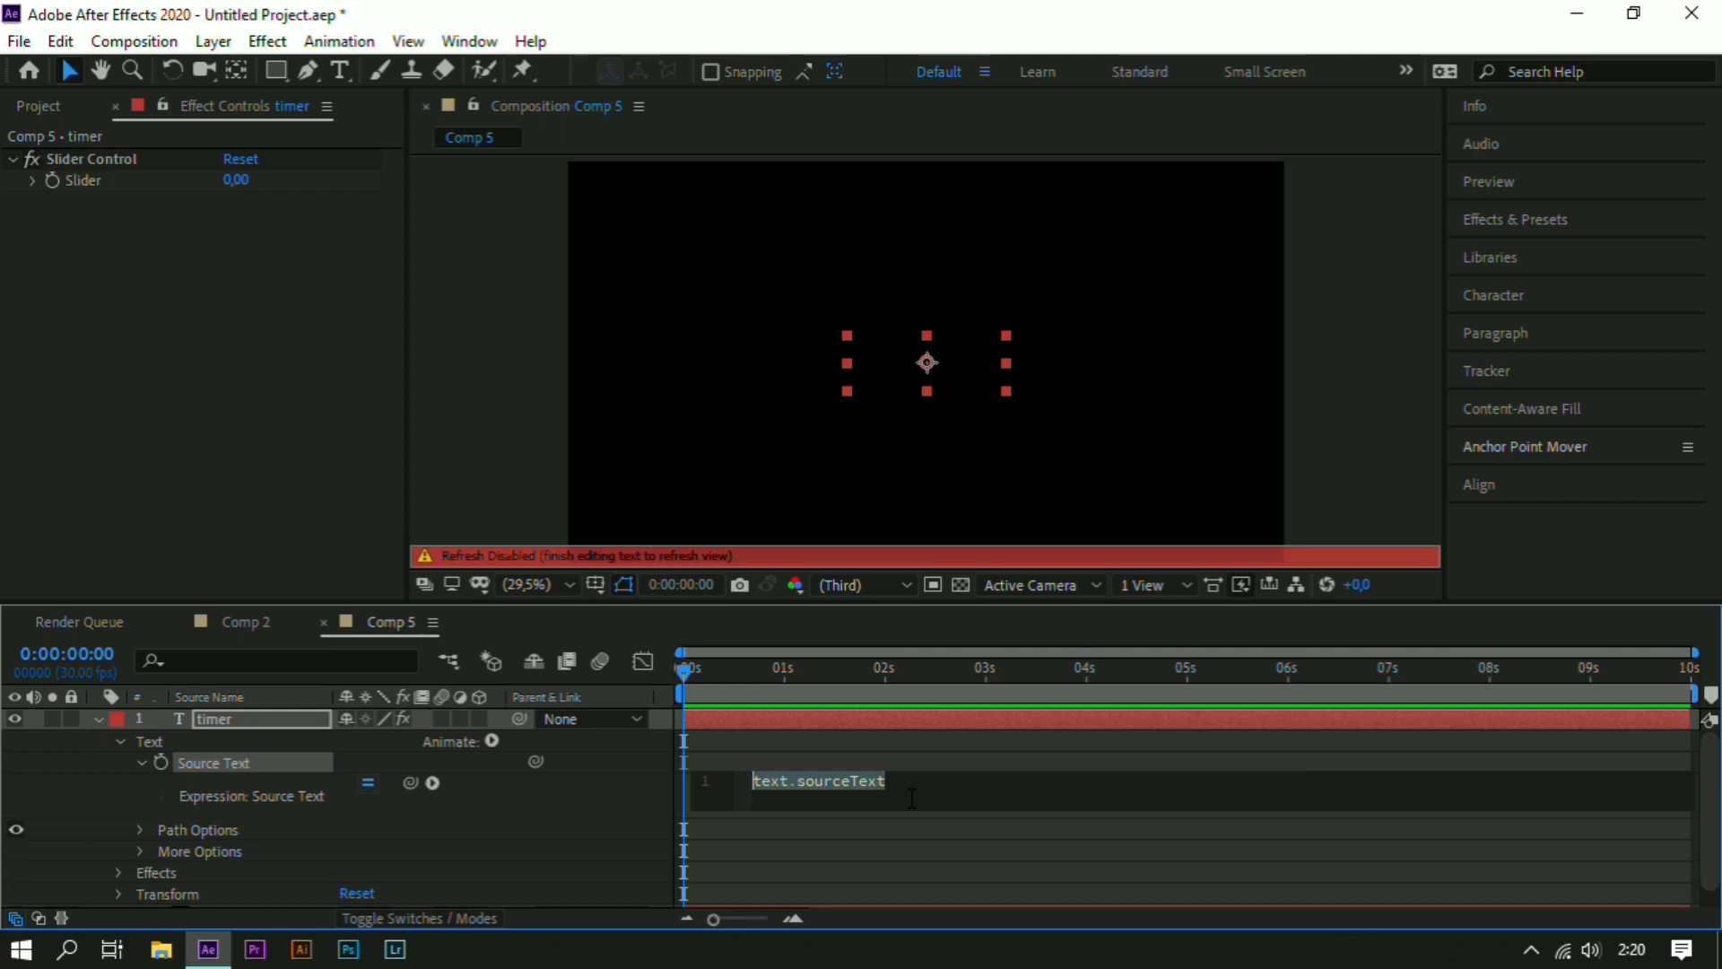
{"action": "type", "text": "slide"}
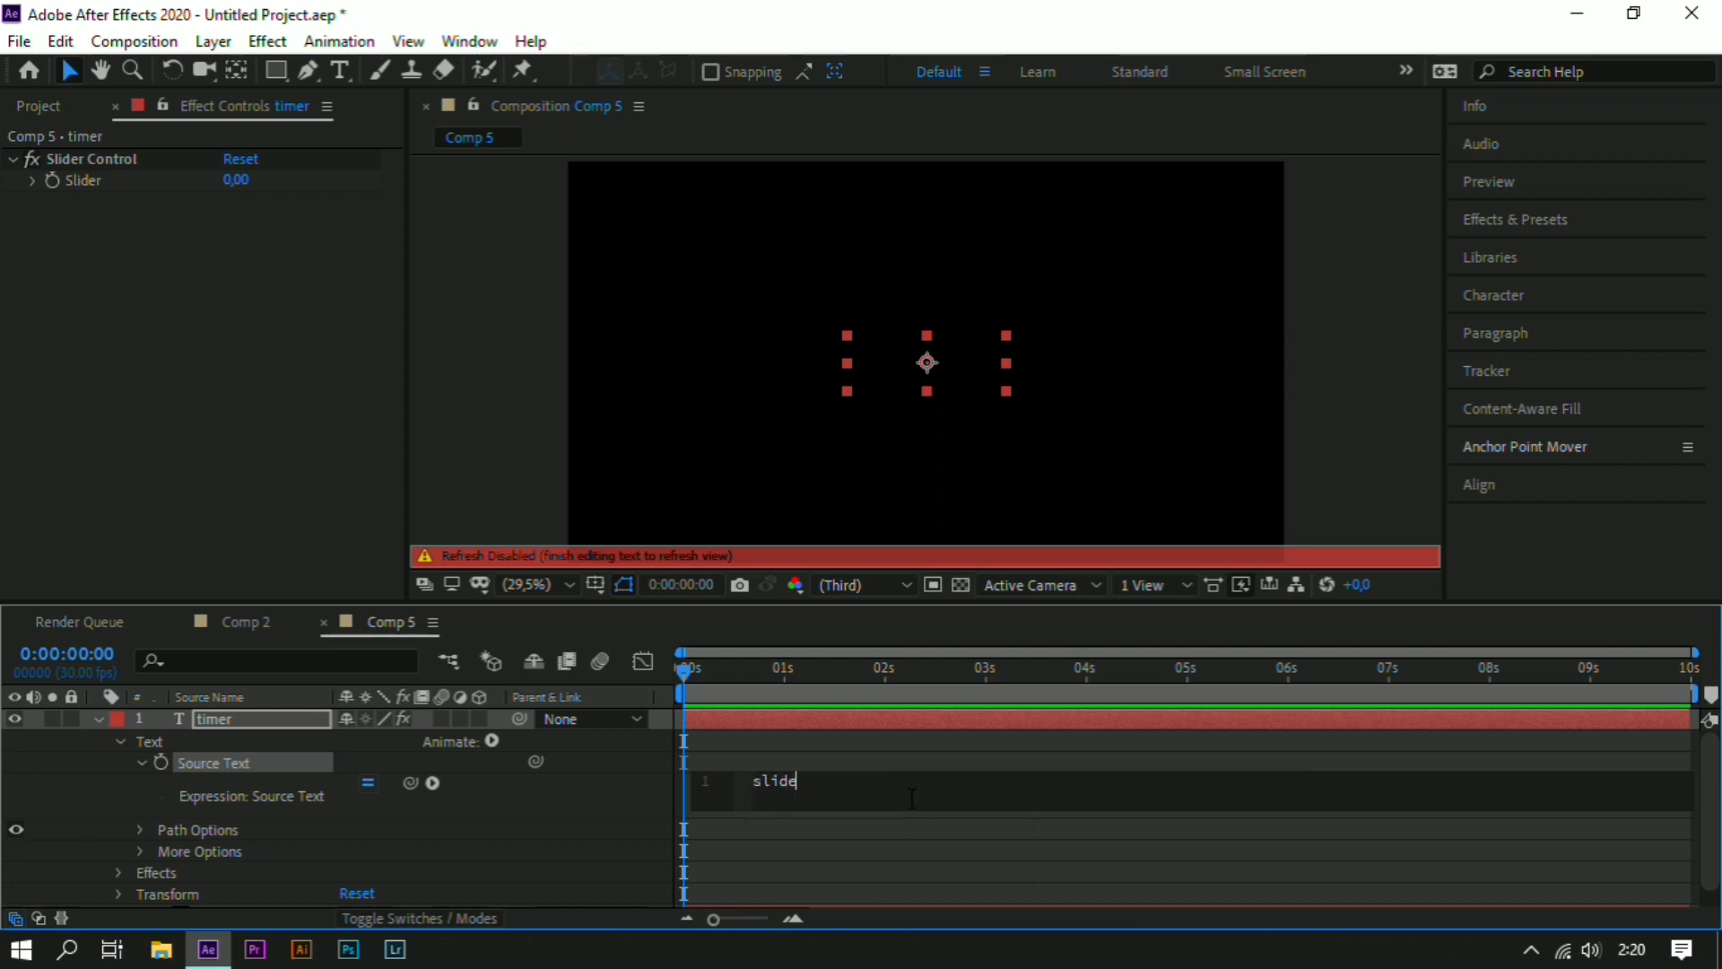
{"action": "type", "text": "r ="}
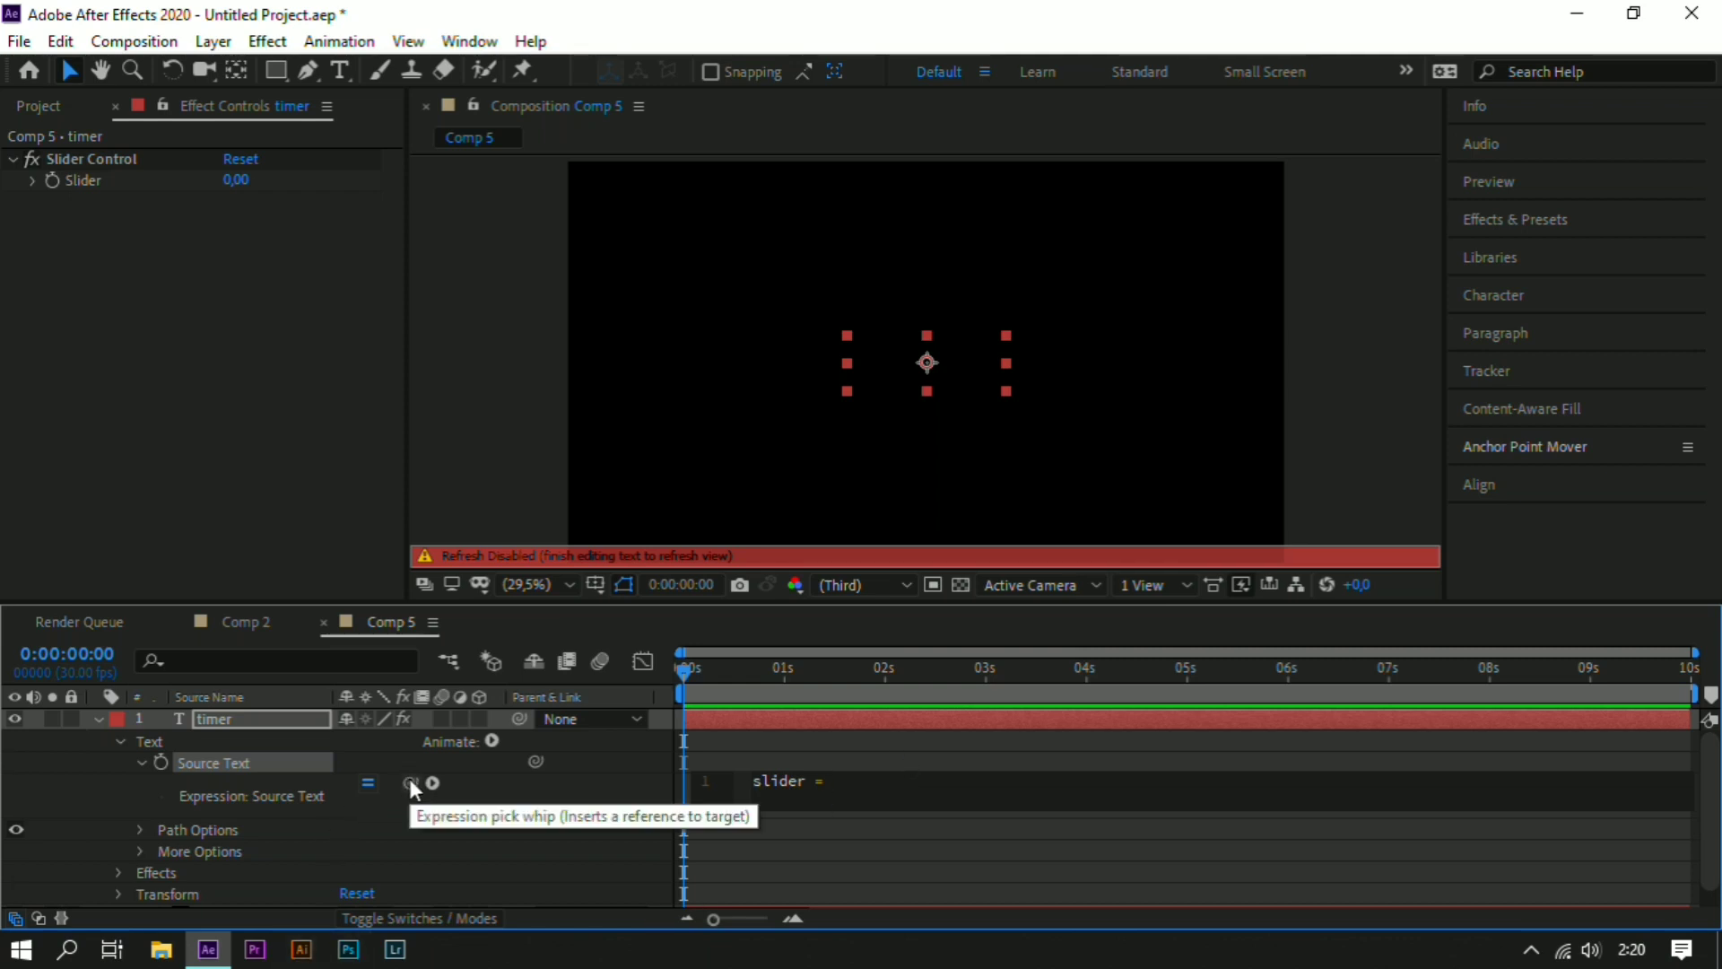
{"action": "left_click_drag", "start_coordinate": [410, 780], "coordinate": [87, 178]}
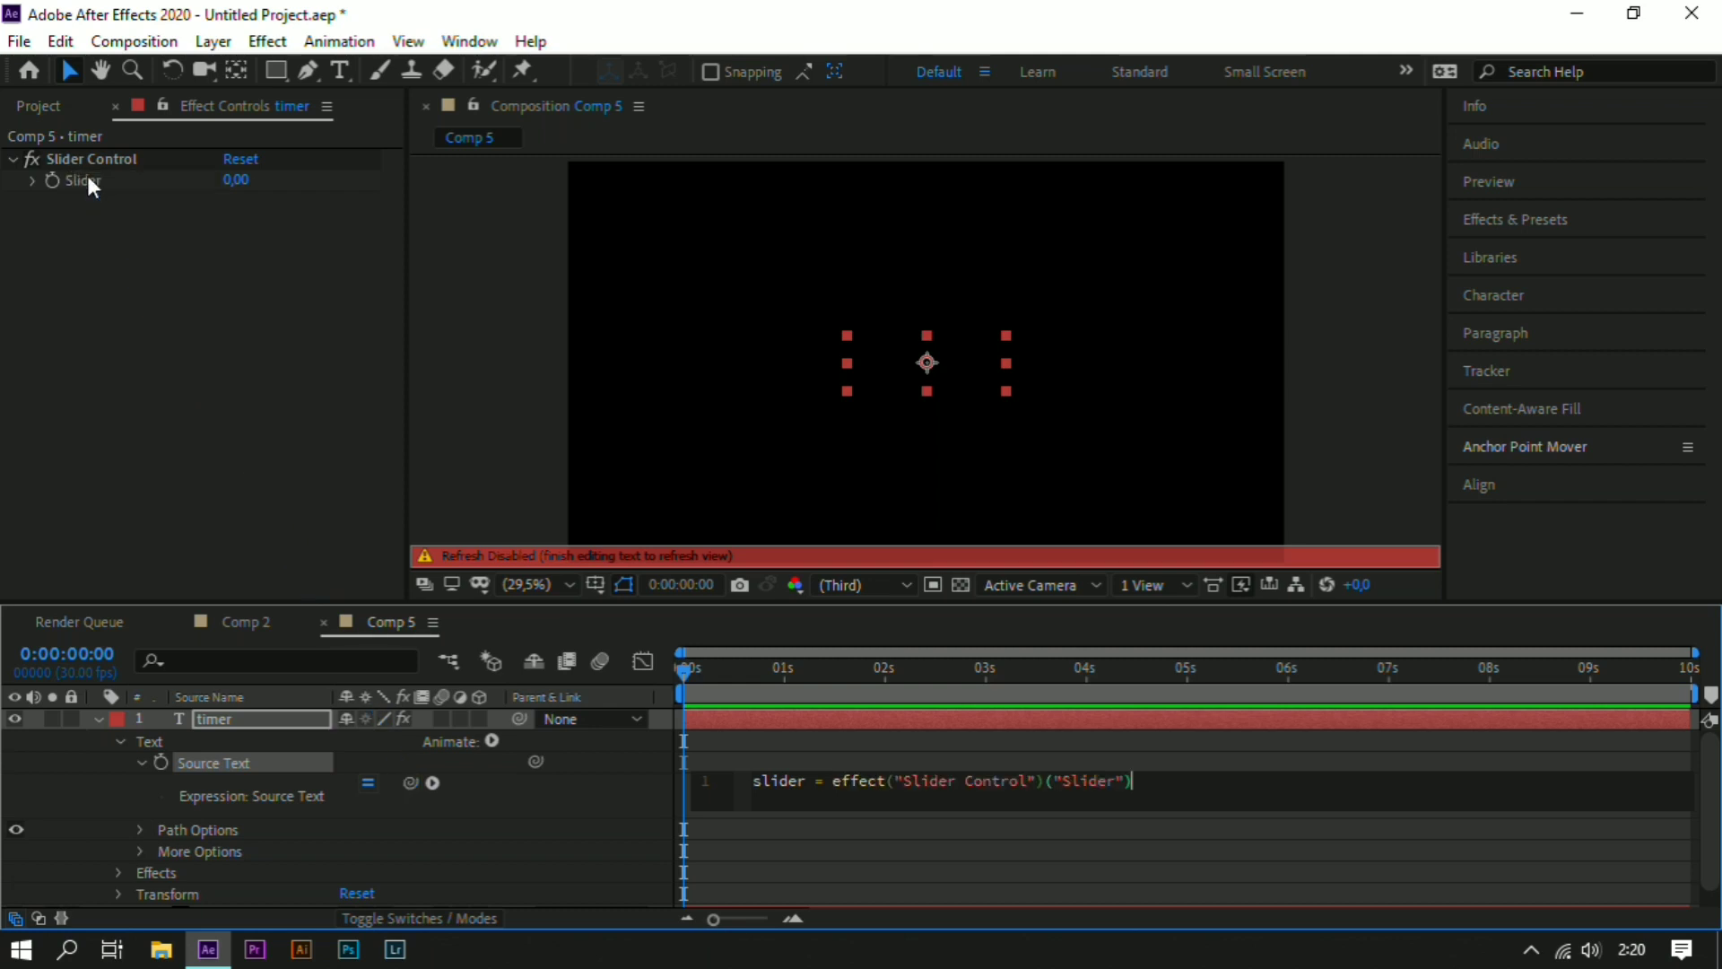
{"action": "left_click", "coordinate": [1342, 382]}
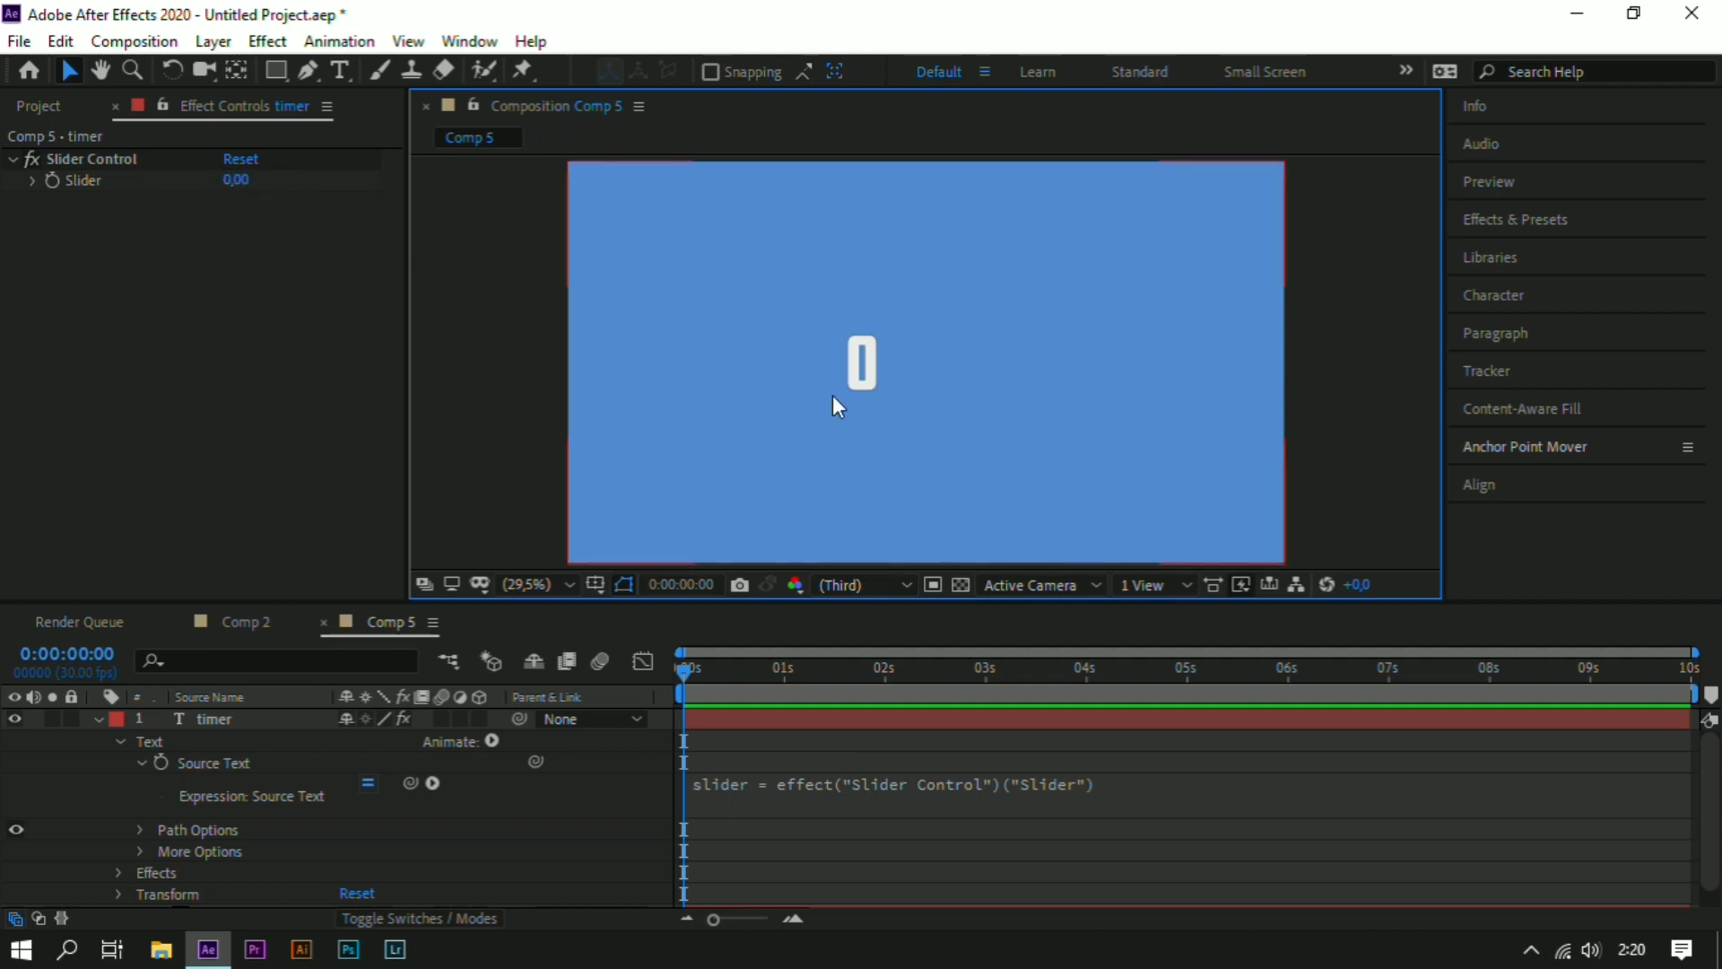
- Test the link between the slider and the text by setting the Slider value to 14 and to 600
{"action": "left_click", "coordinate": [236, 181]}
{"action": "type", "text": "1"}
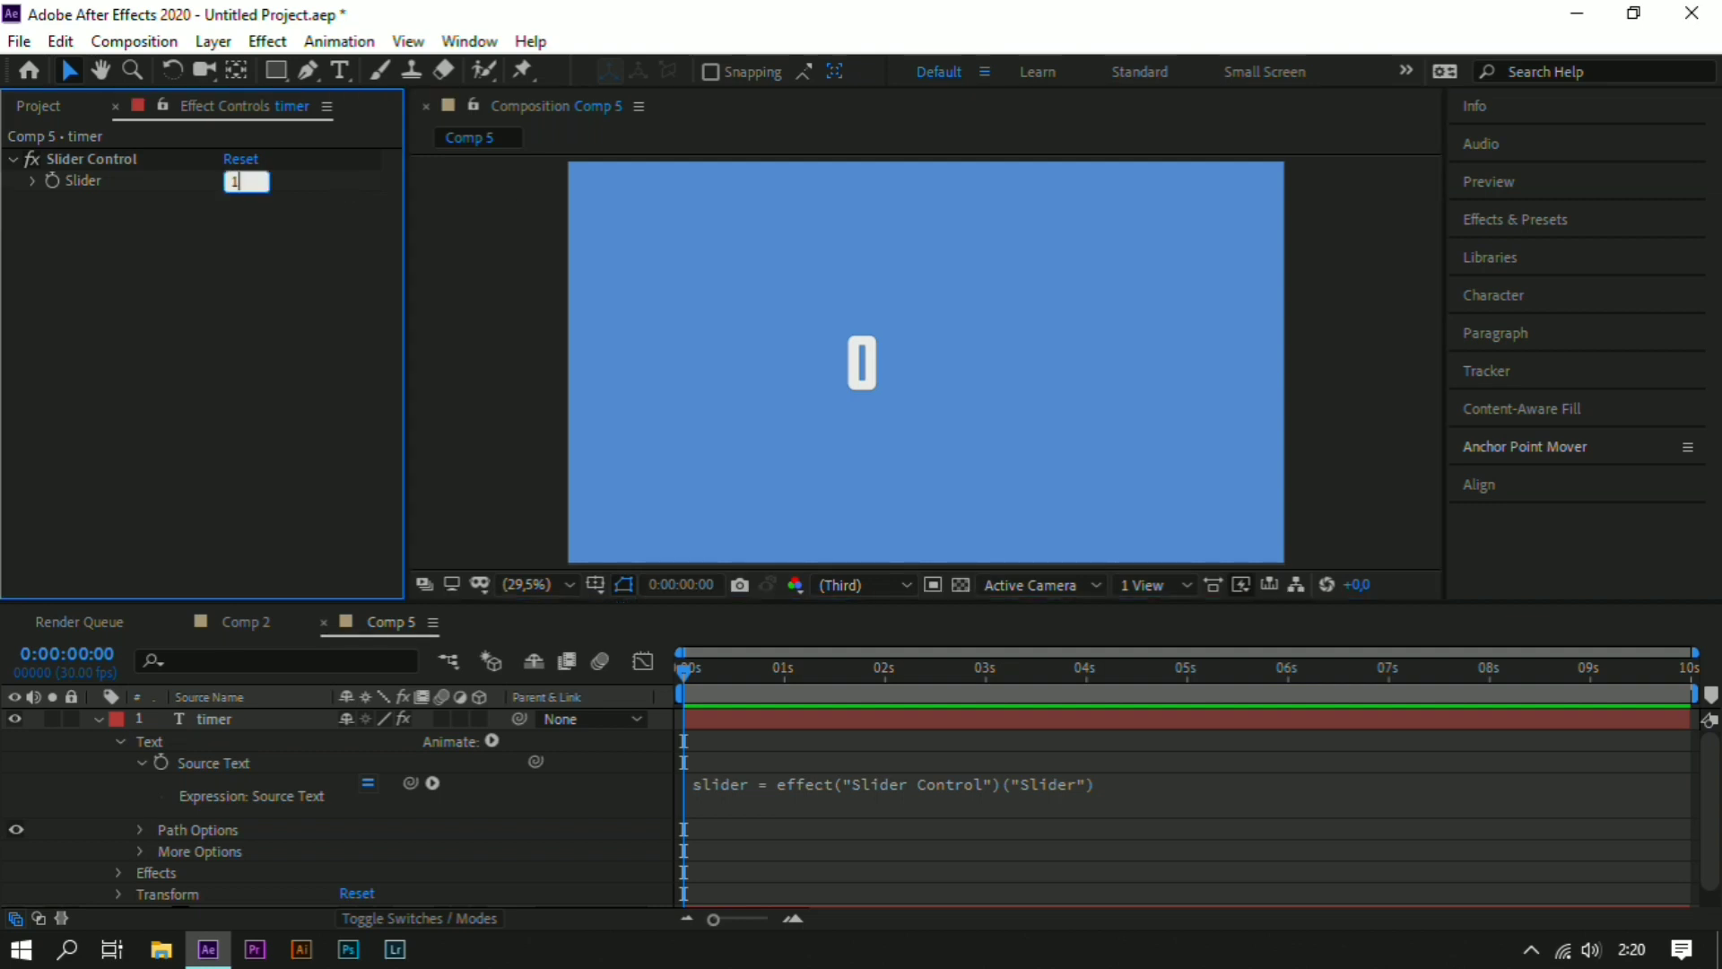
{"action": "type", "text": "4"}
{"action": "key", "text": "Return"}
{"action": "left_click", "coordinate": [465, 266]}
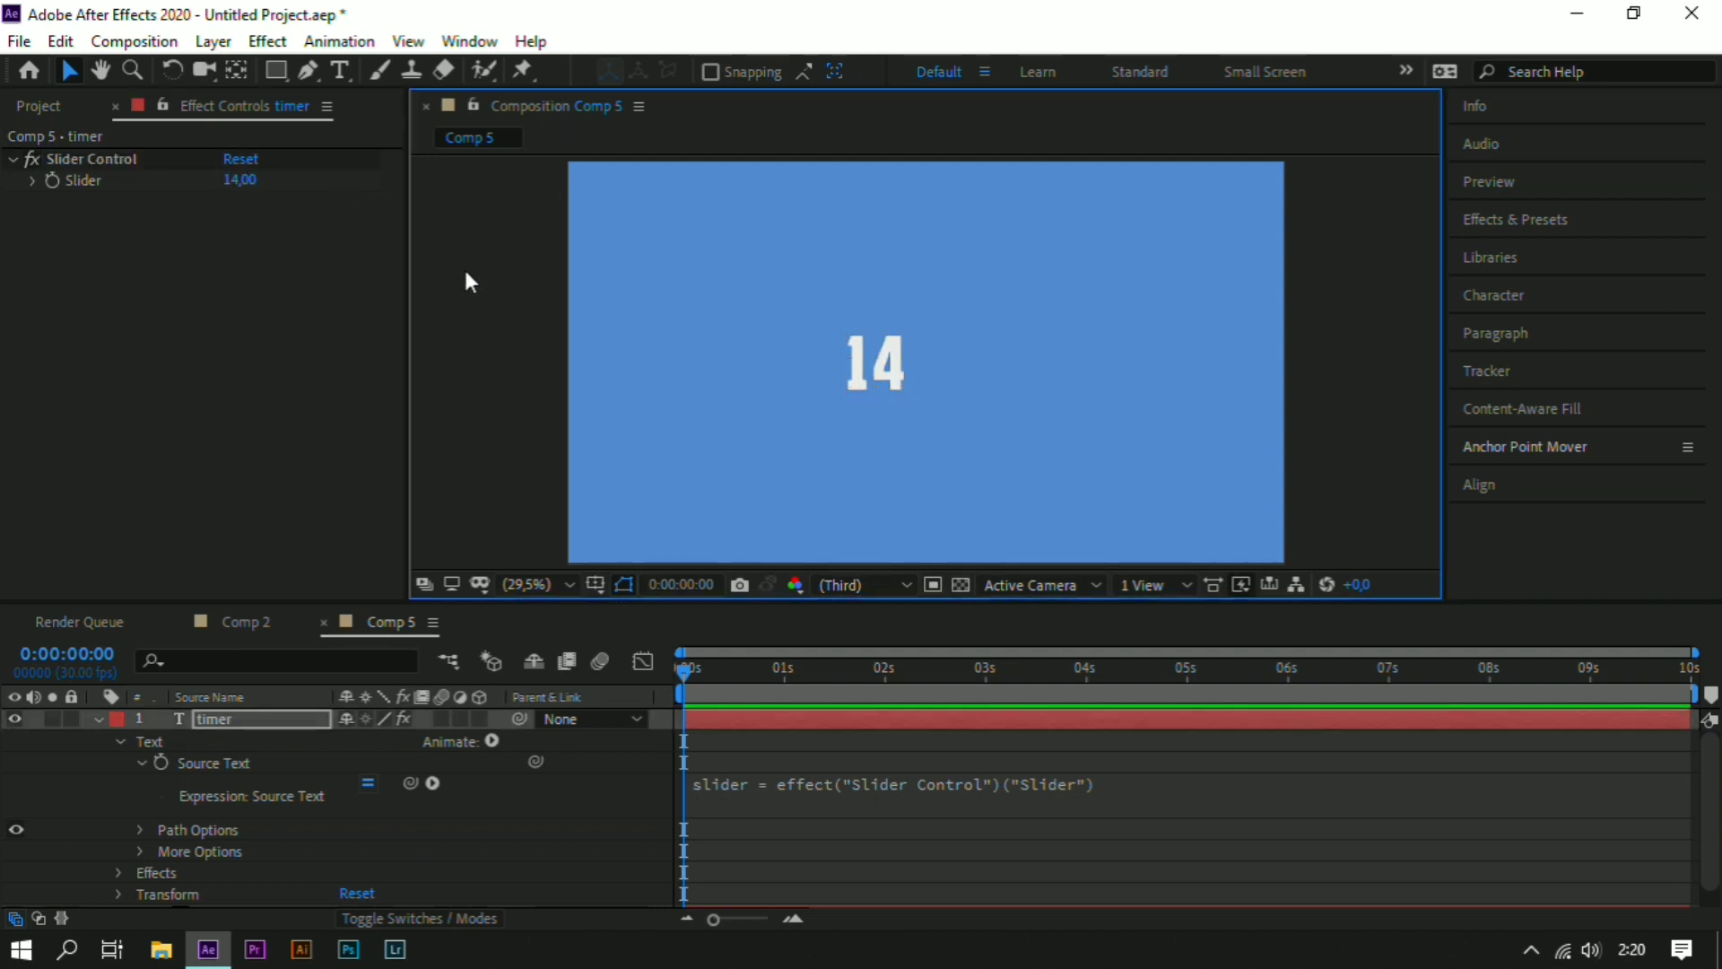
{"action": "left_click", "coordinate": [235, 182]}
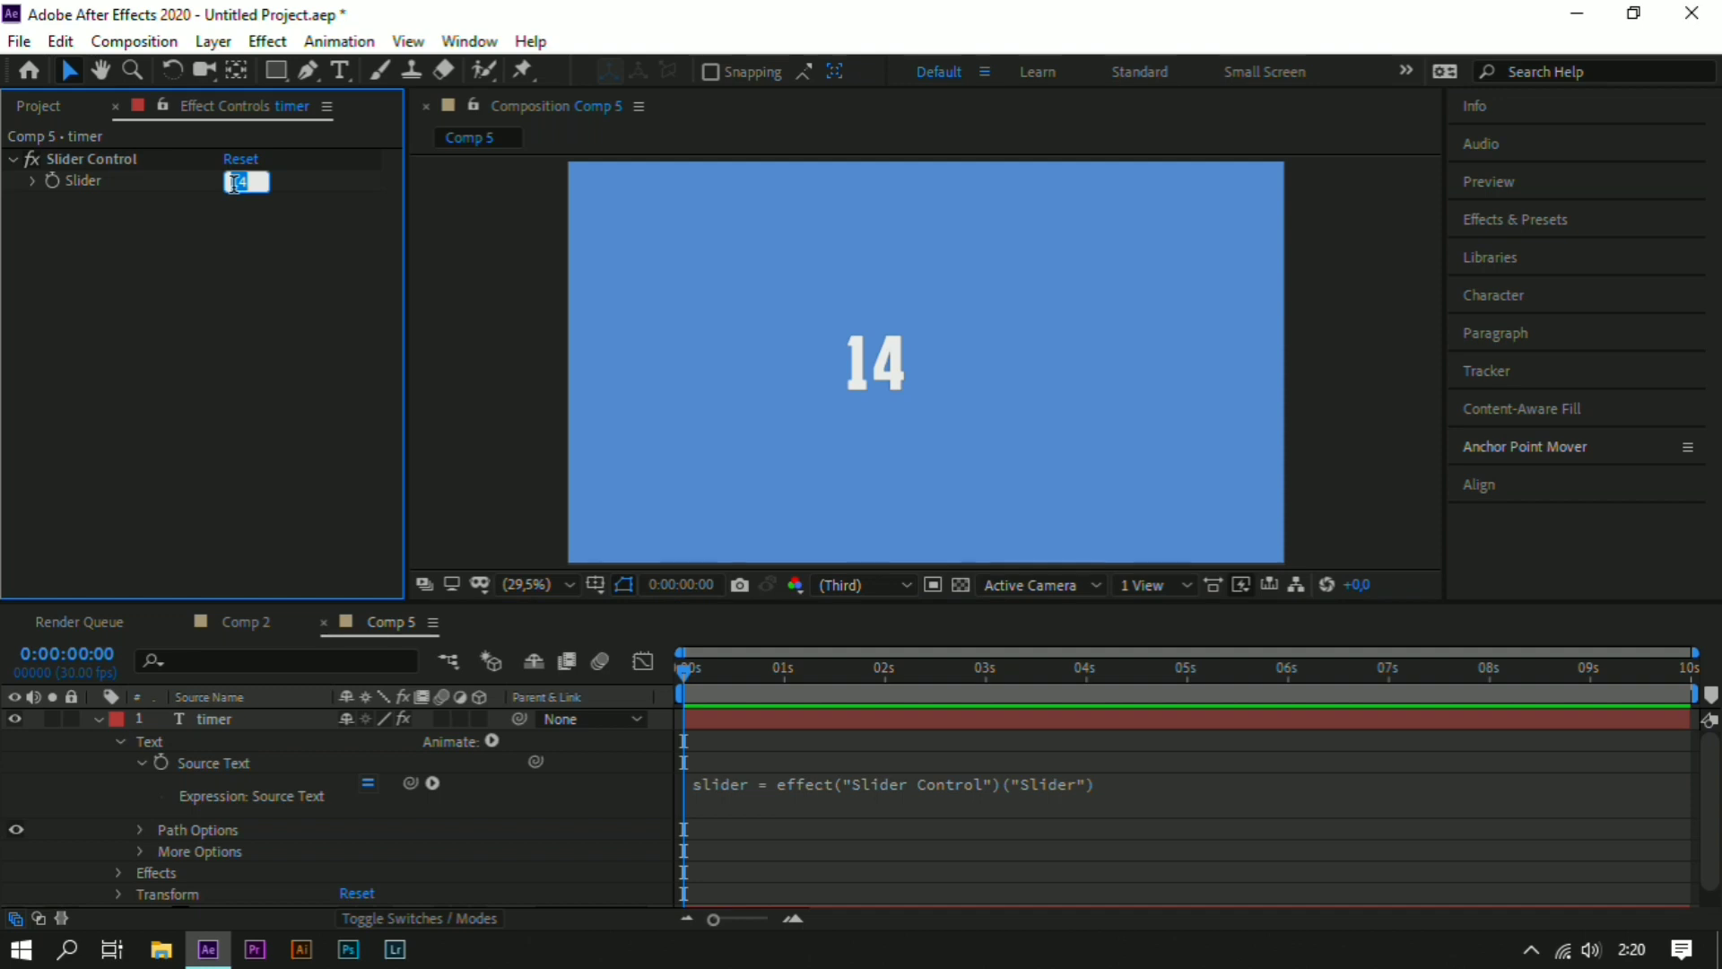
{"action": "type", "text": "600"}
{"action": "key", "text": "Return"}
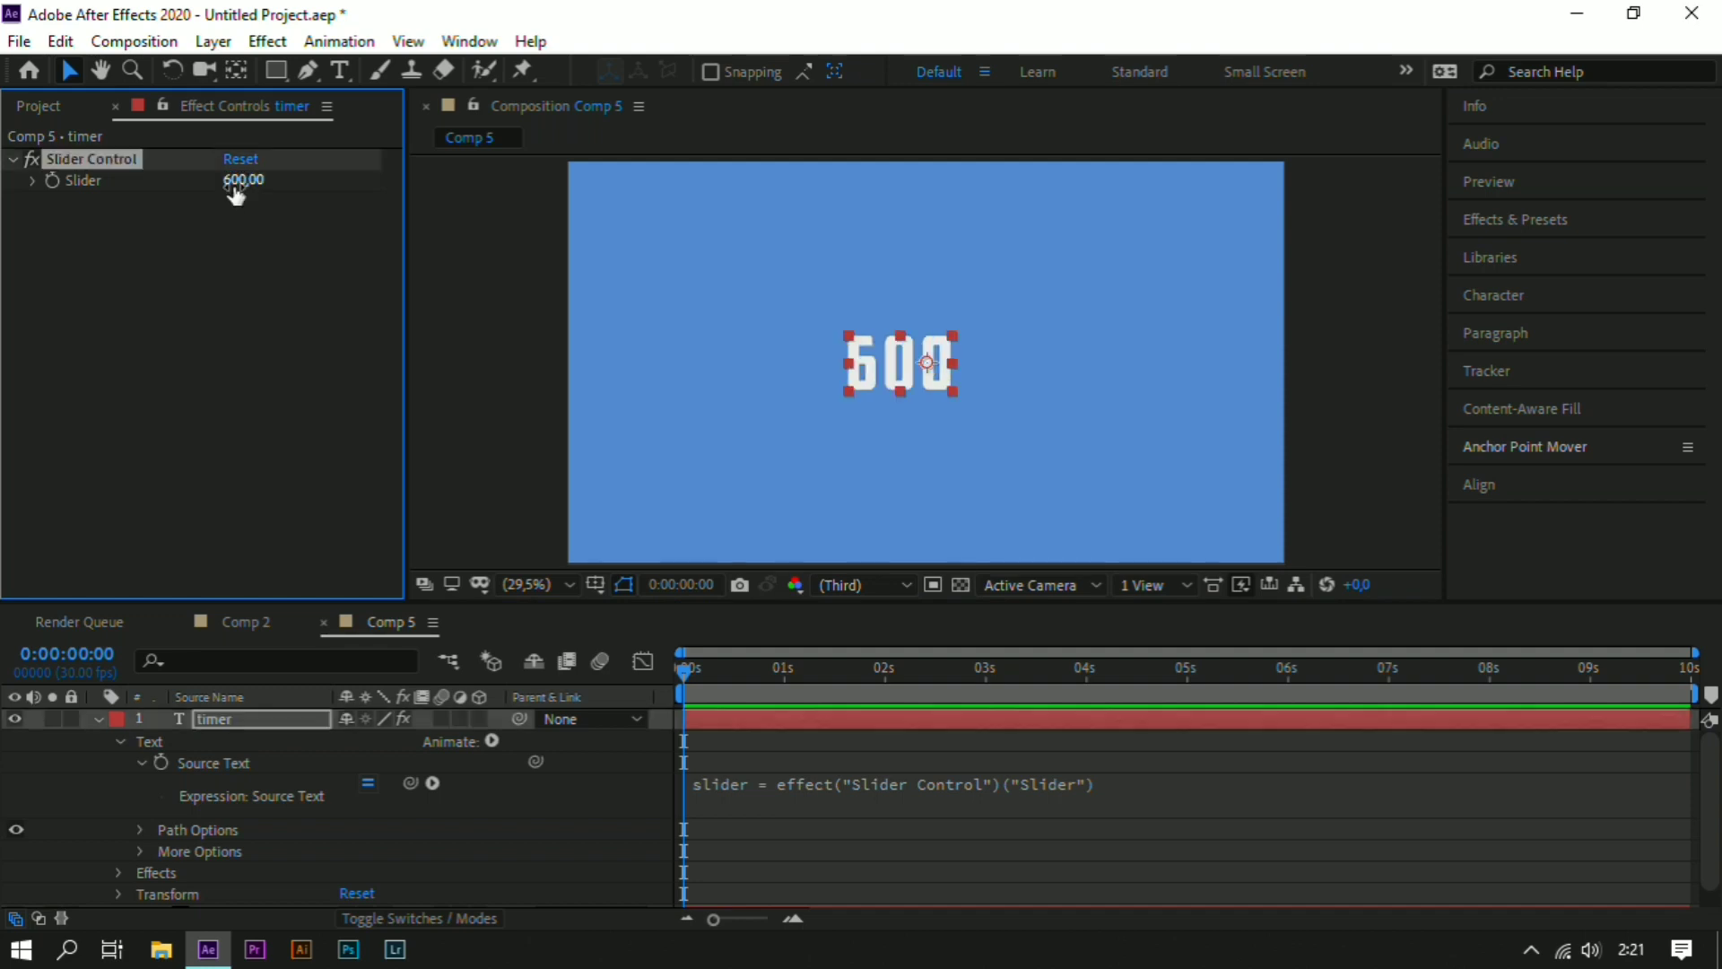
{"action": "left_click", "coordinate": [1385, 436]}
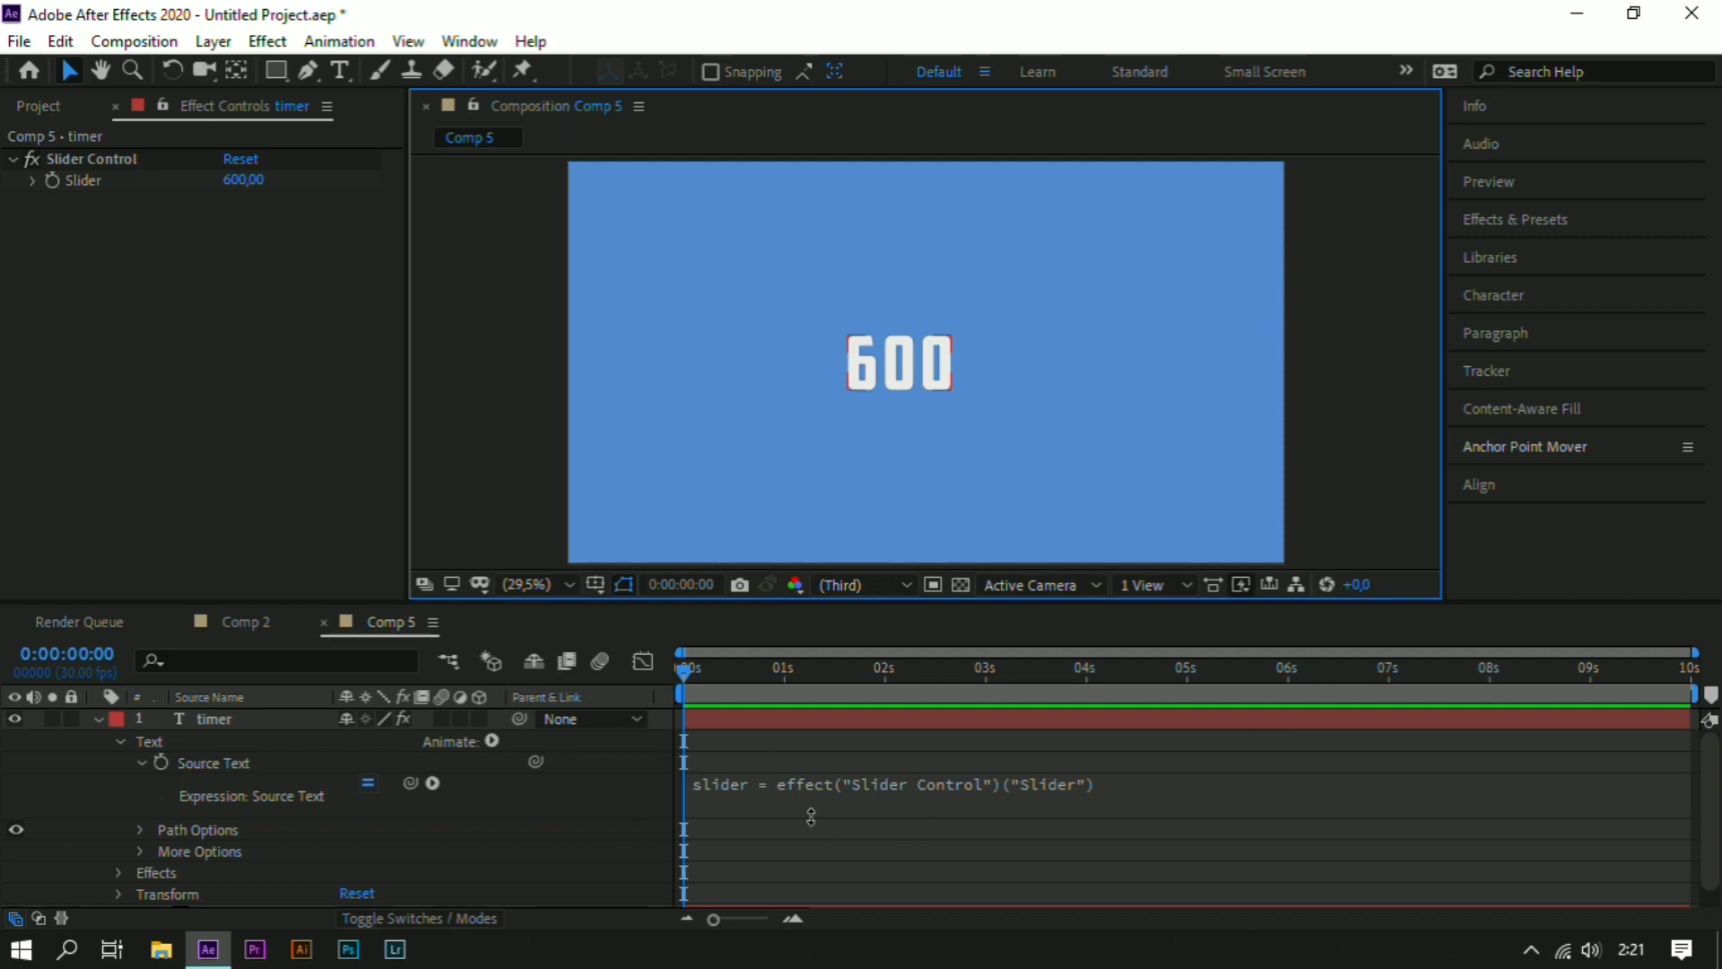
- Set the timer layer's Slider value back to 0
{"action": "left_click", "coordinate": [242, 180]}
{"action": "type", "text": "0"}
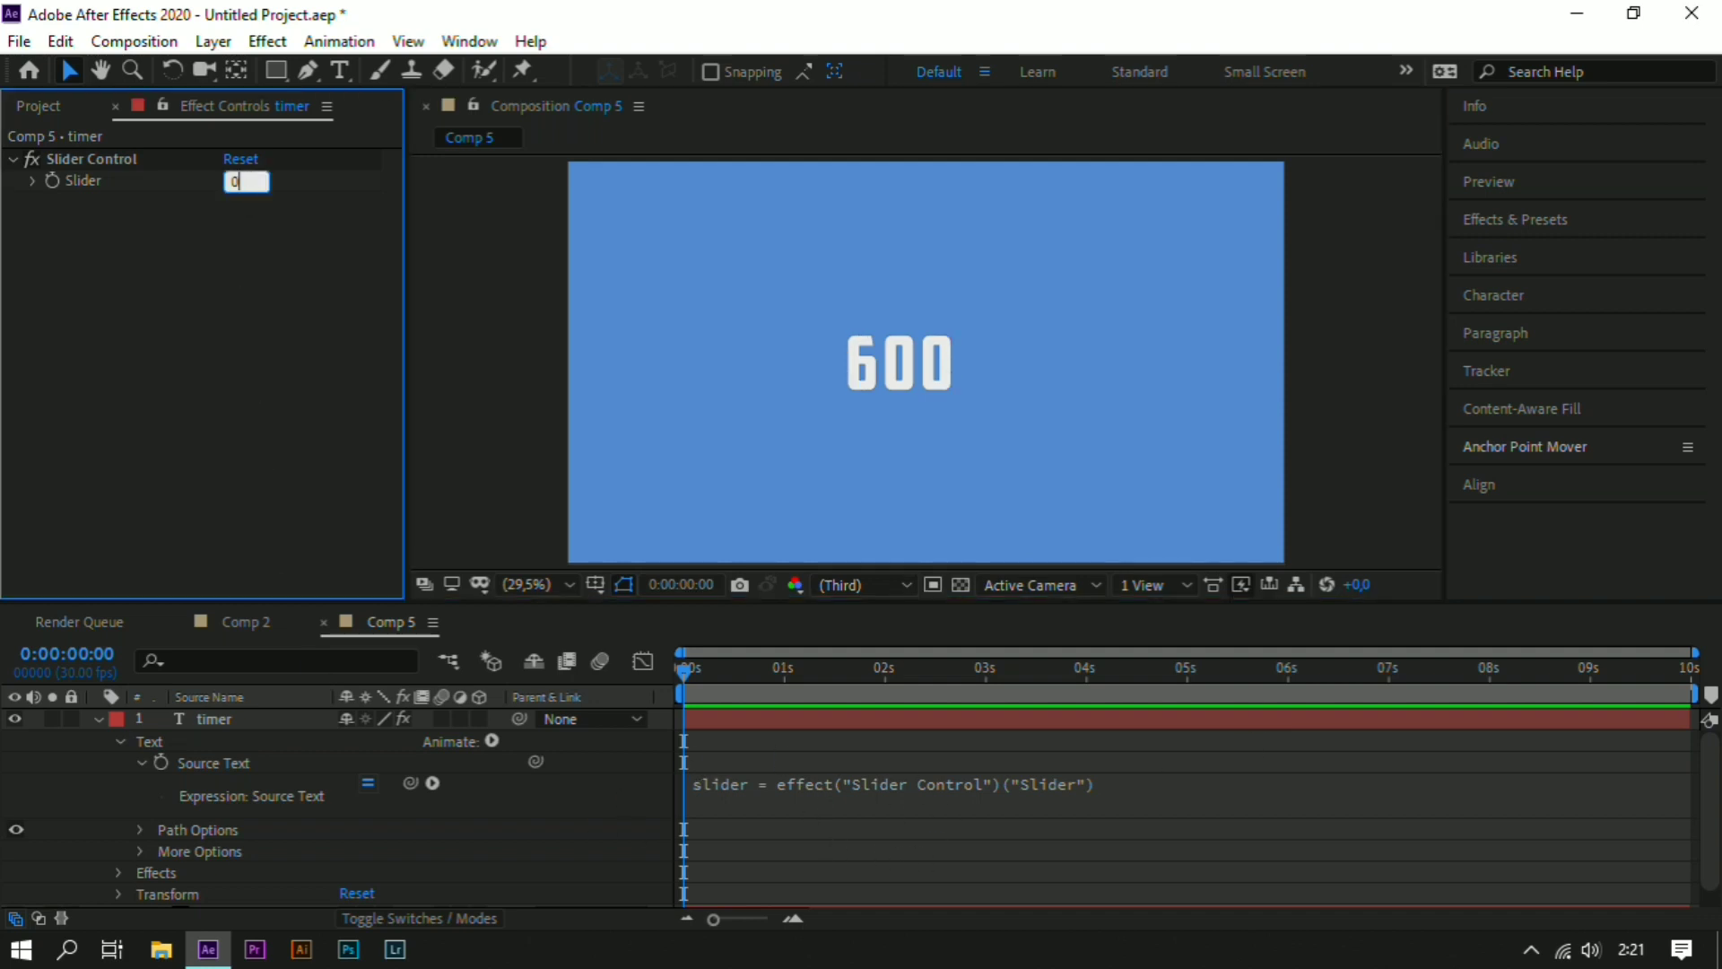
{"action": "key", "text": "Return"}
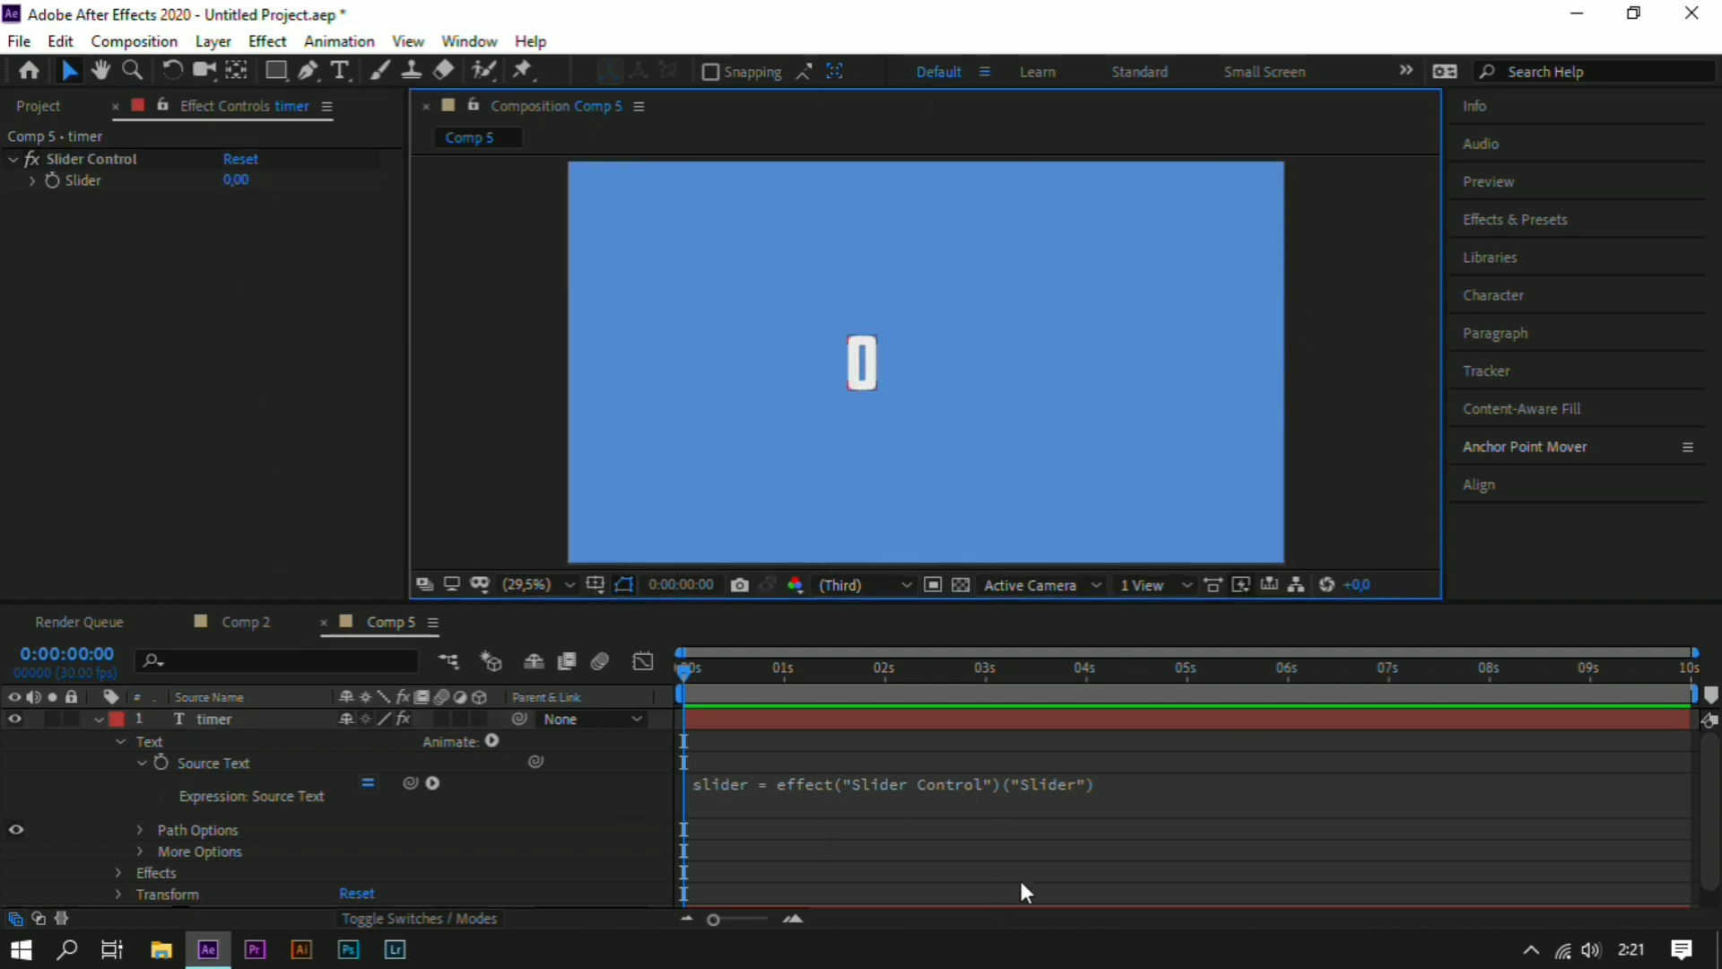
- Add the line sec = slider%60; below the slider definition in the timer layer's Source Text expression
{"action": "left_click", "coordinate": [1169, 793]}
{"action": "left_click", "coordinate": [1168, 795]}
{"action": "key", "text": "Return"}
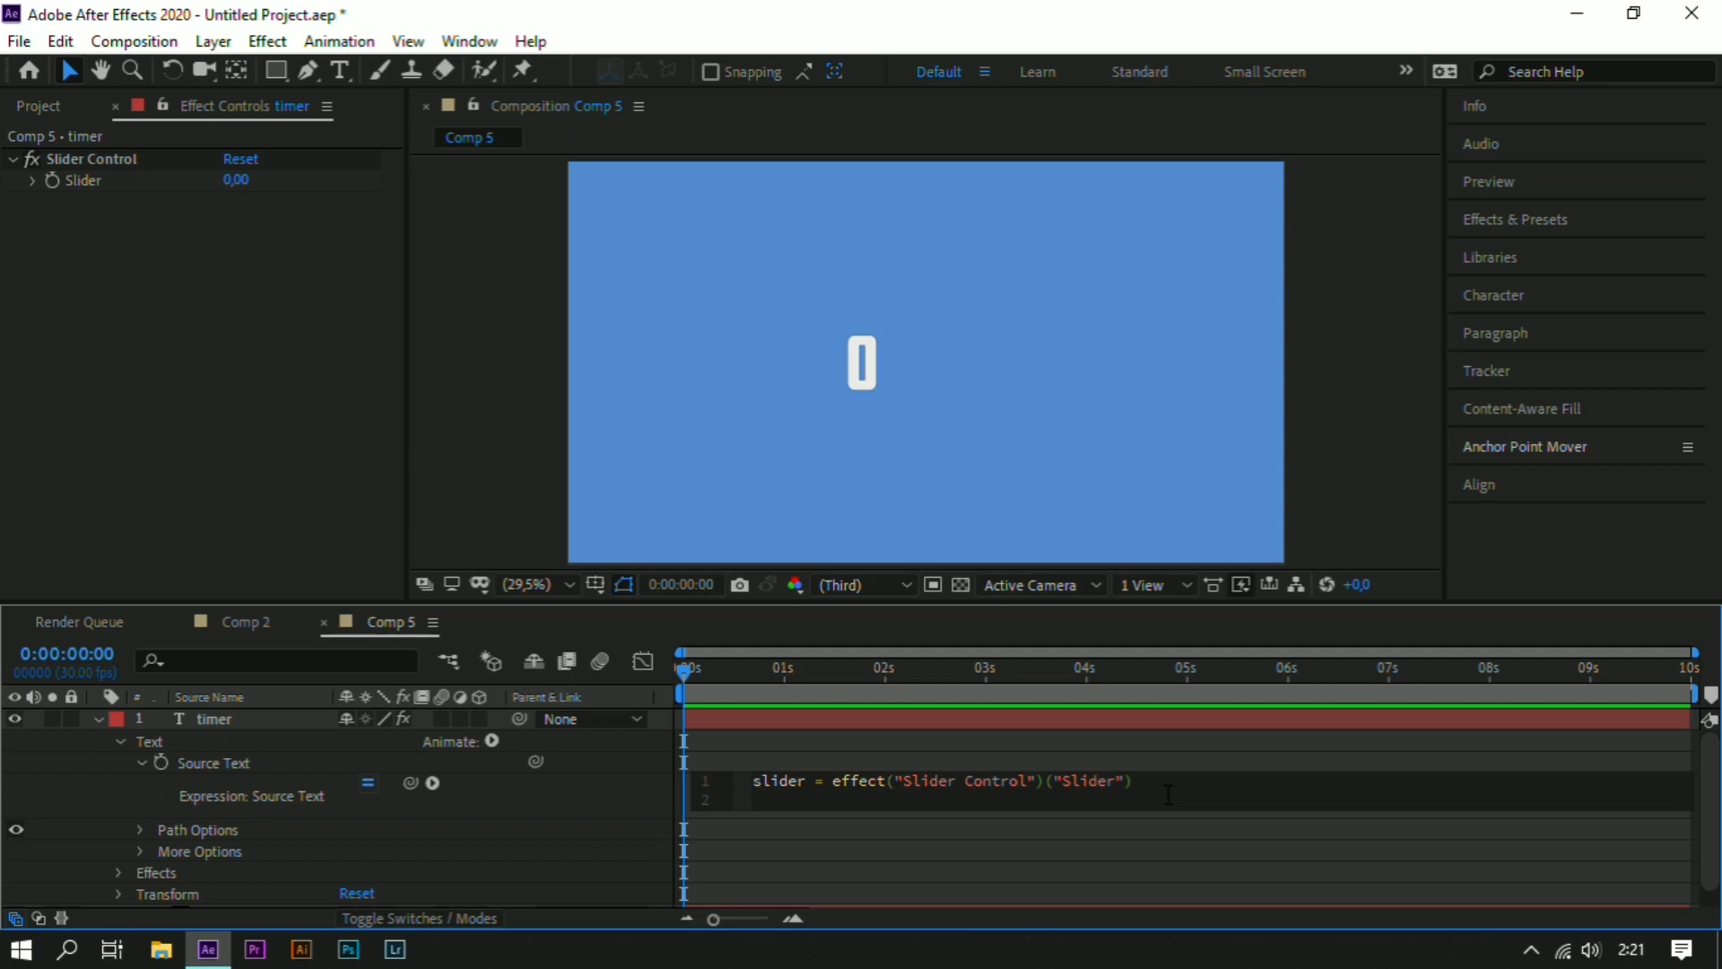
{"action": "type", "text": "sec "}
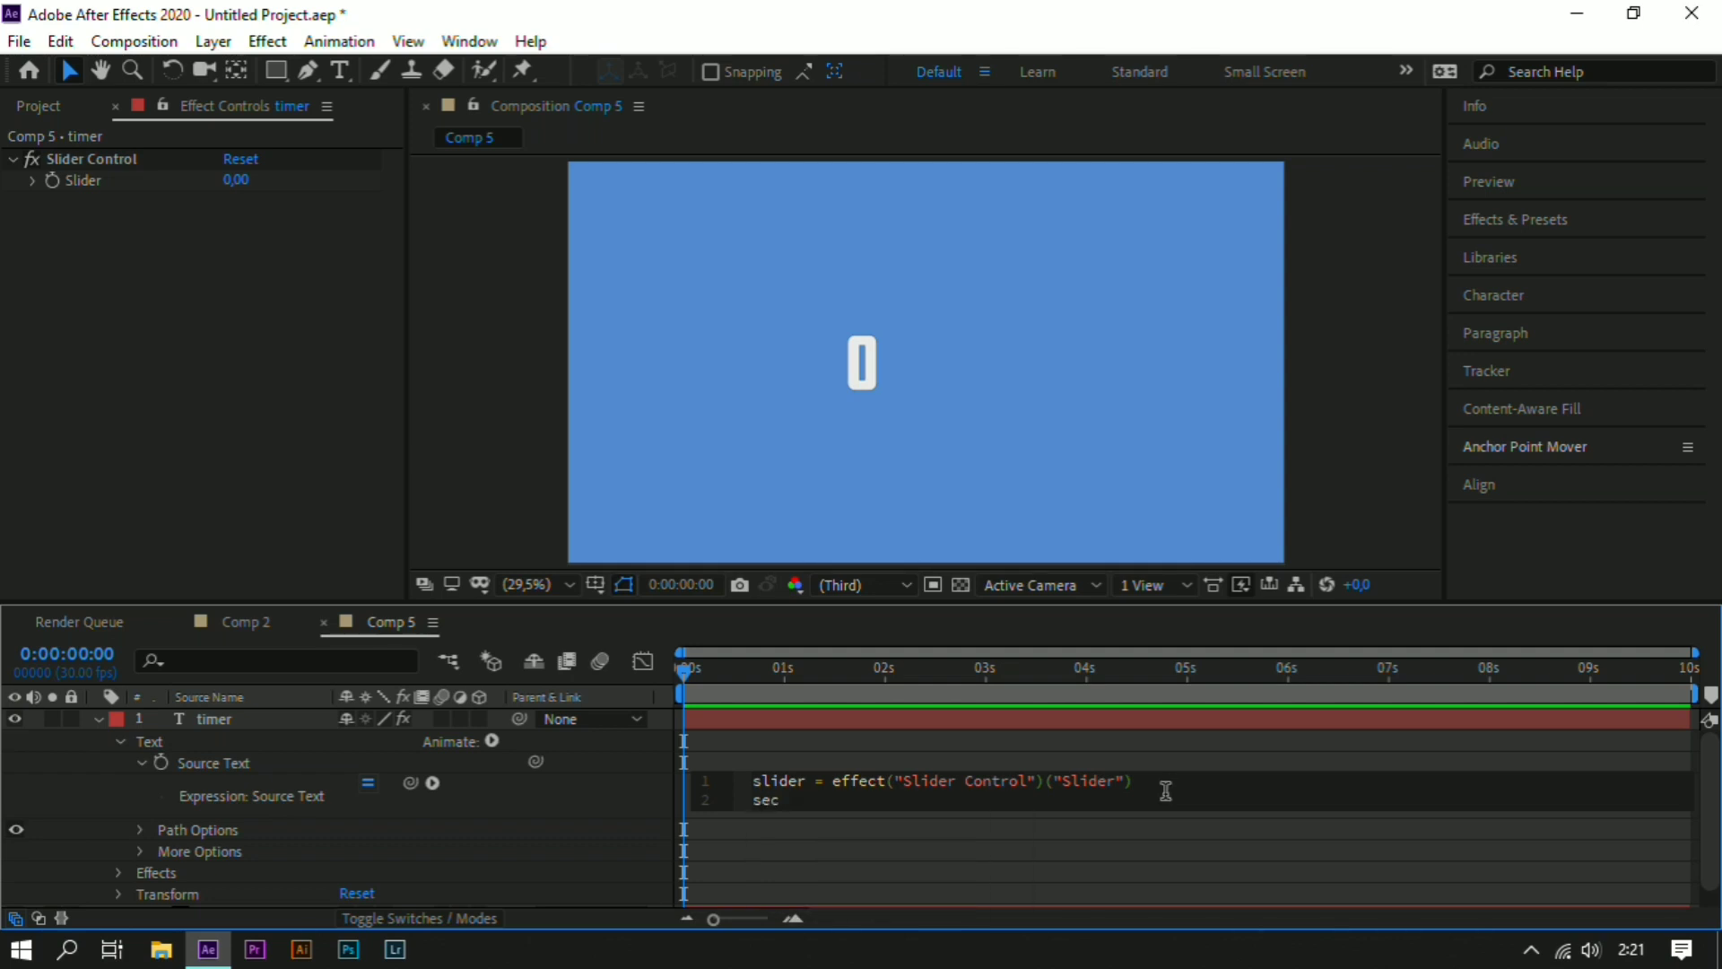
{"action": "type", "text": "= slider"}
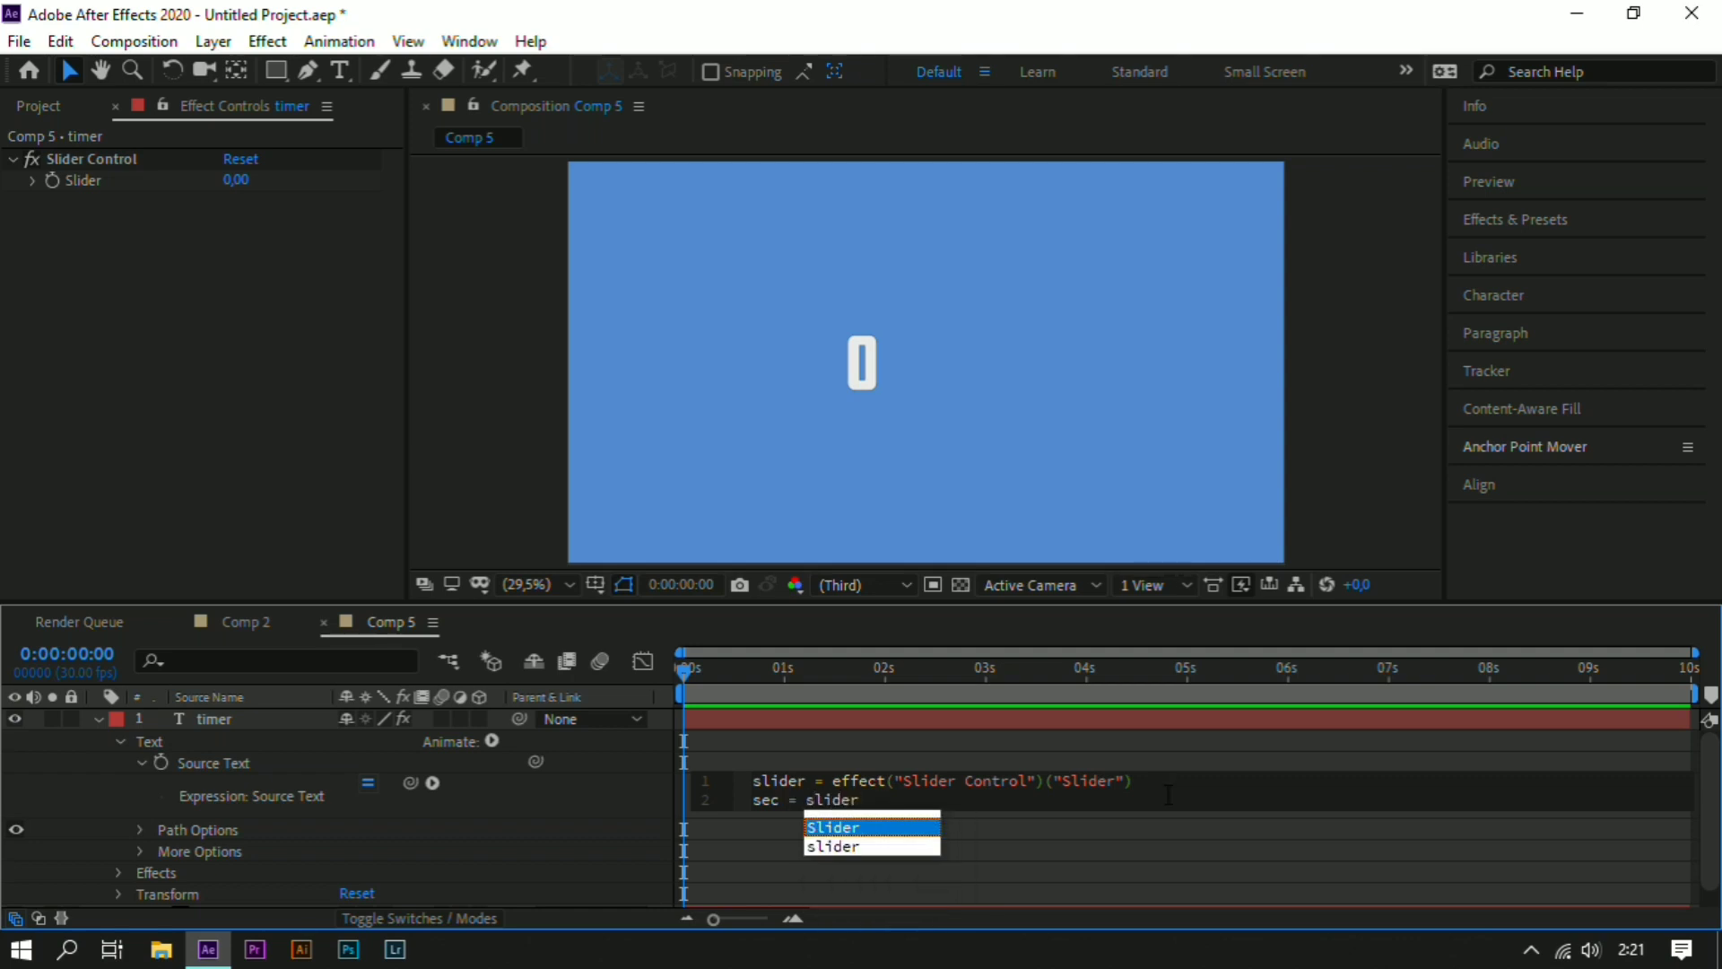
{"action": "type", "text": "%"}
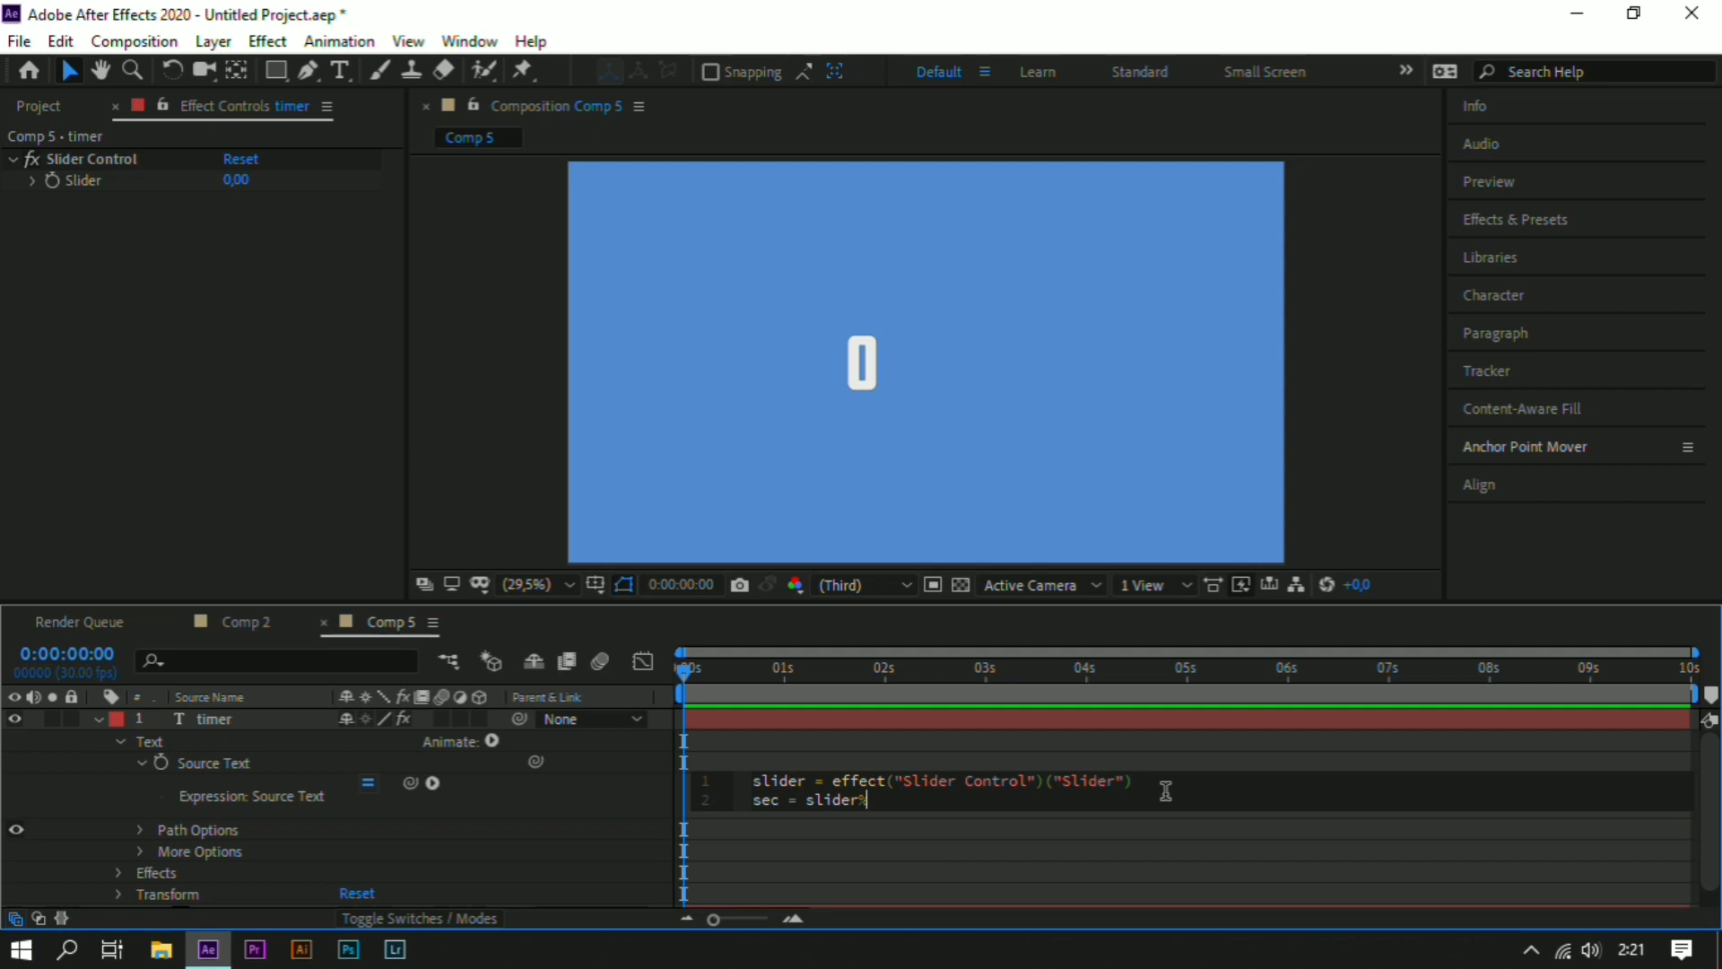
{"action": "type", "text": "60;"}
{"action": "key", "text": "Return"}
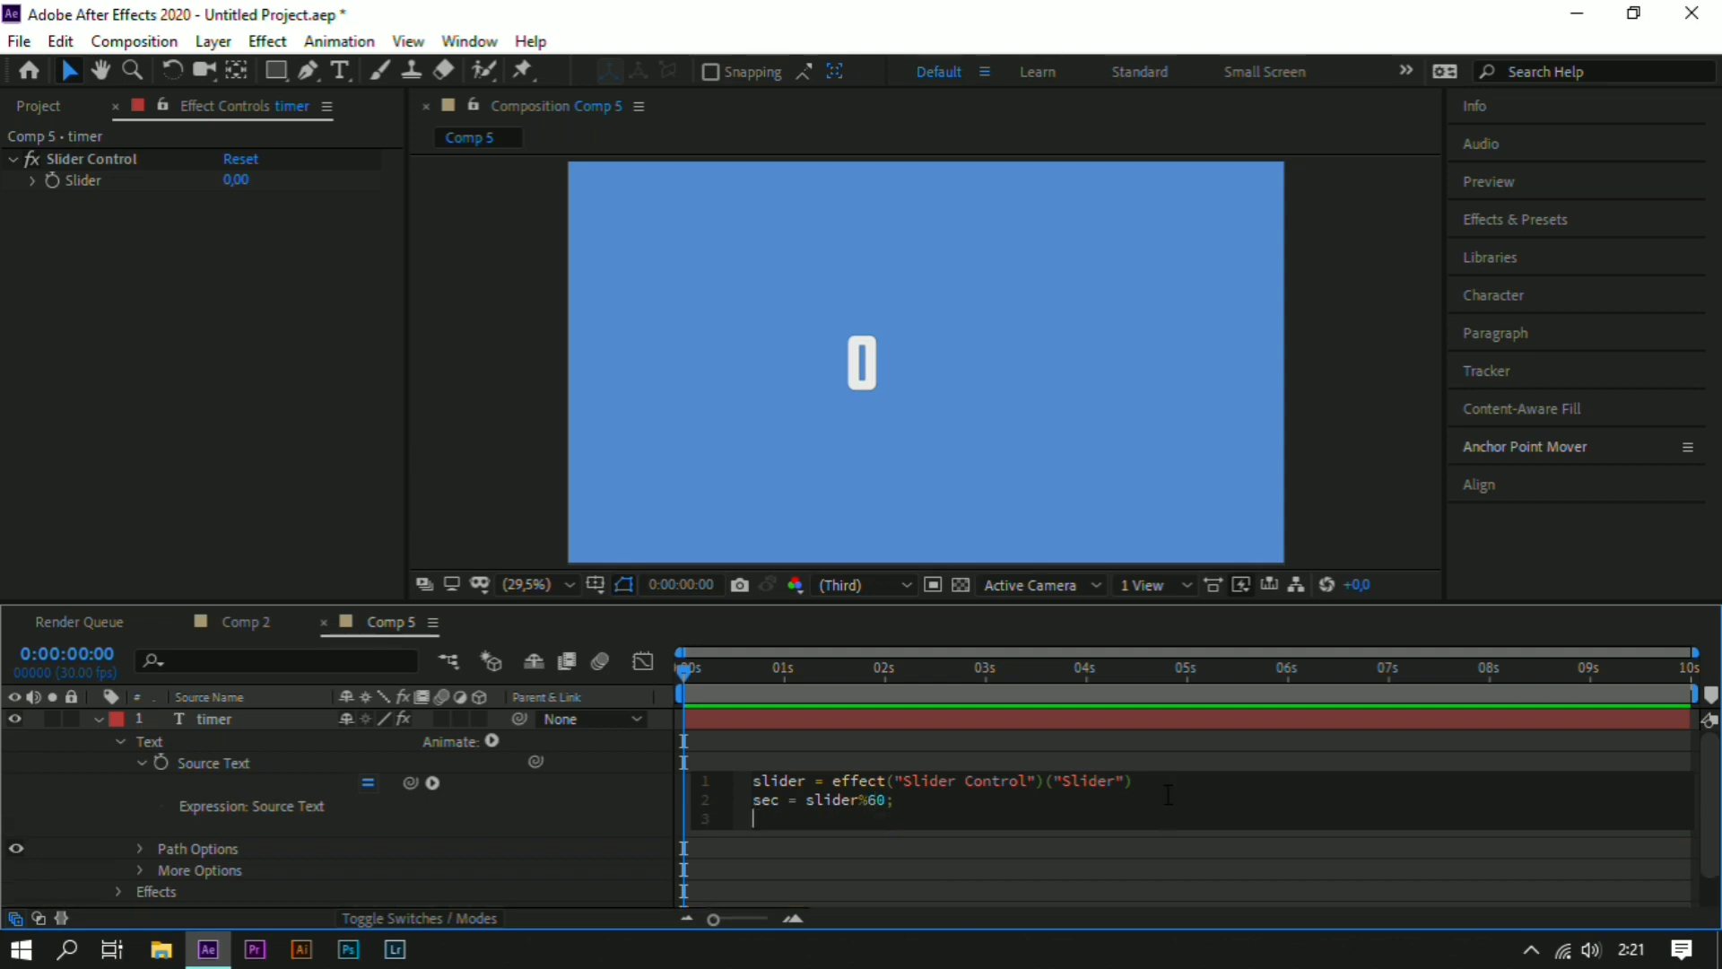
- Add the line min = slider/60%60; to the Source Text expression to calculate the minutes
{"action": "type", "text": "min "}
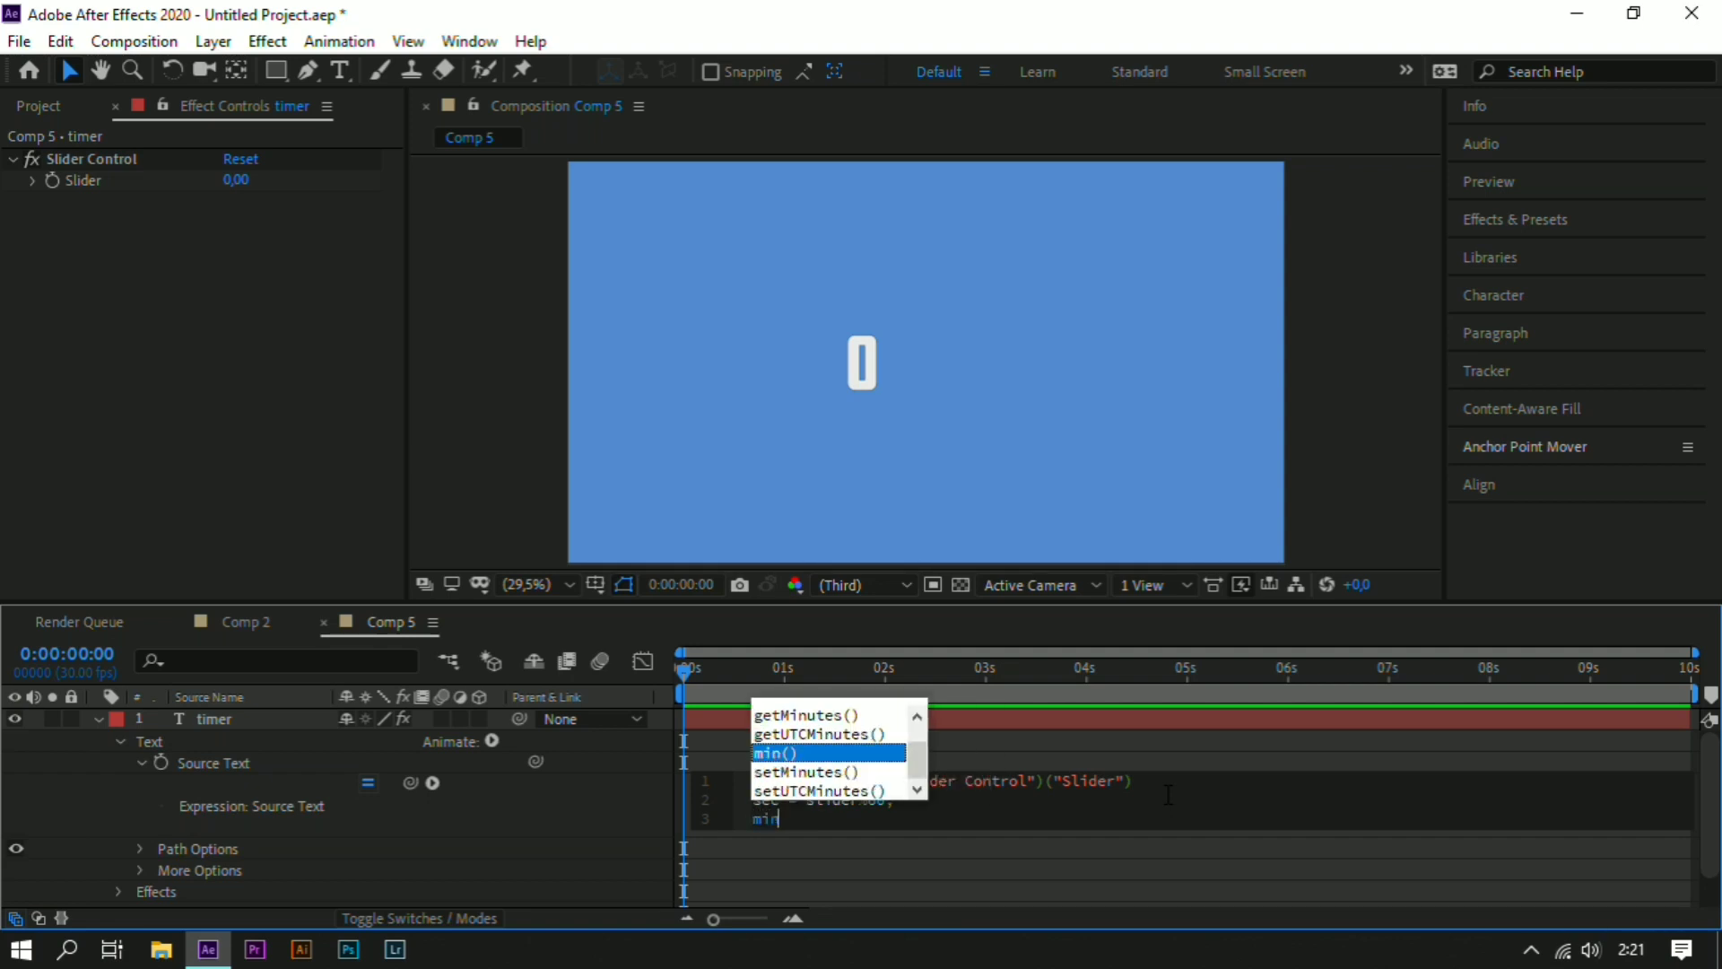
{"action": "type", "text": "="}
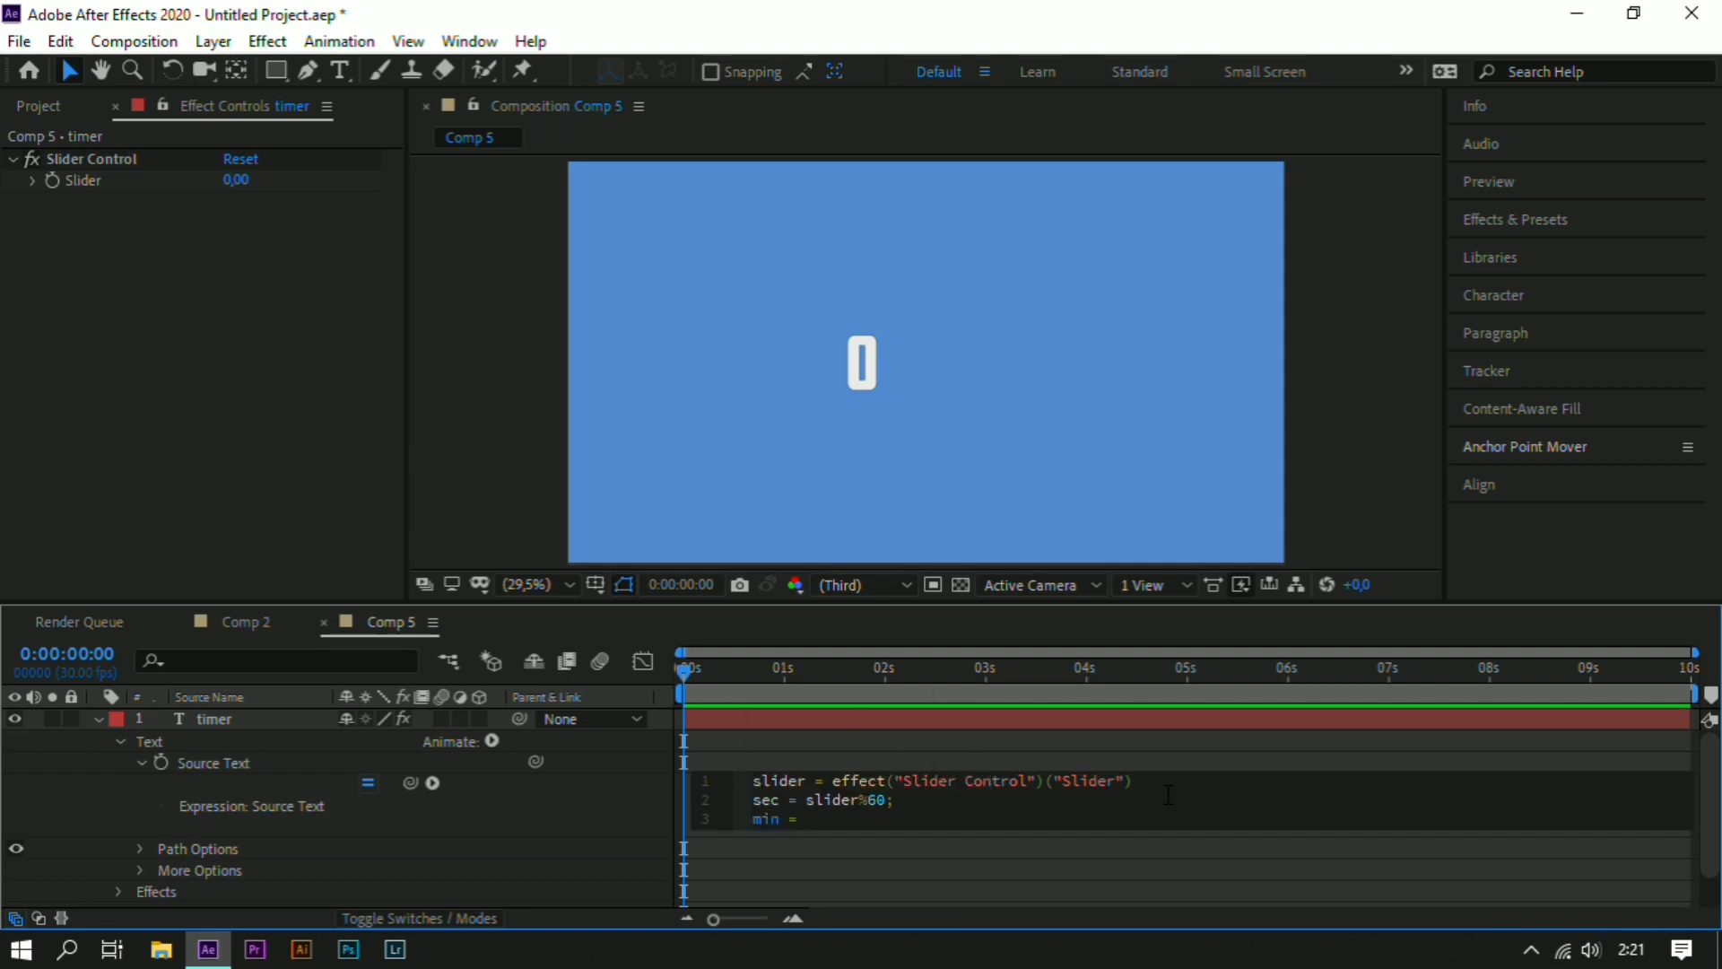
{"action": "type", "text": " slider"}
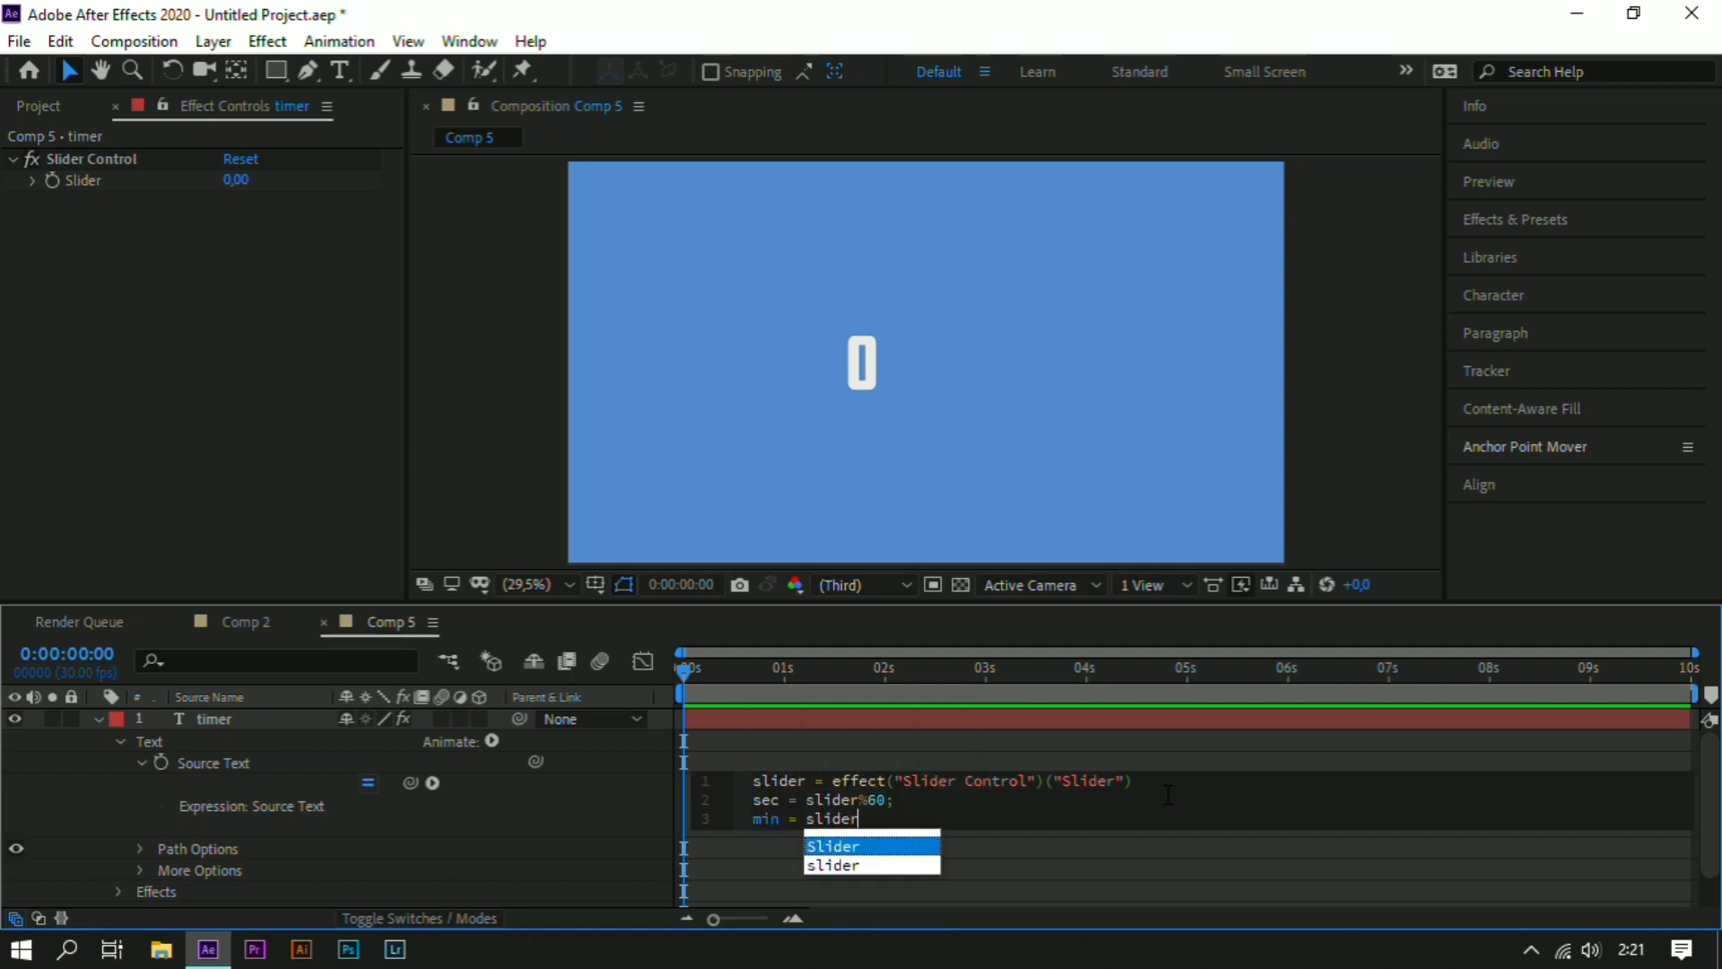
{"action": "type", "text": "/6"}
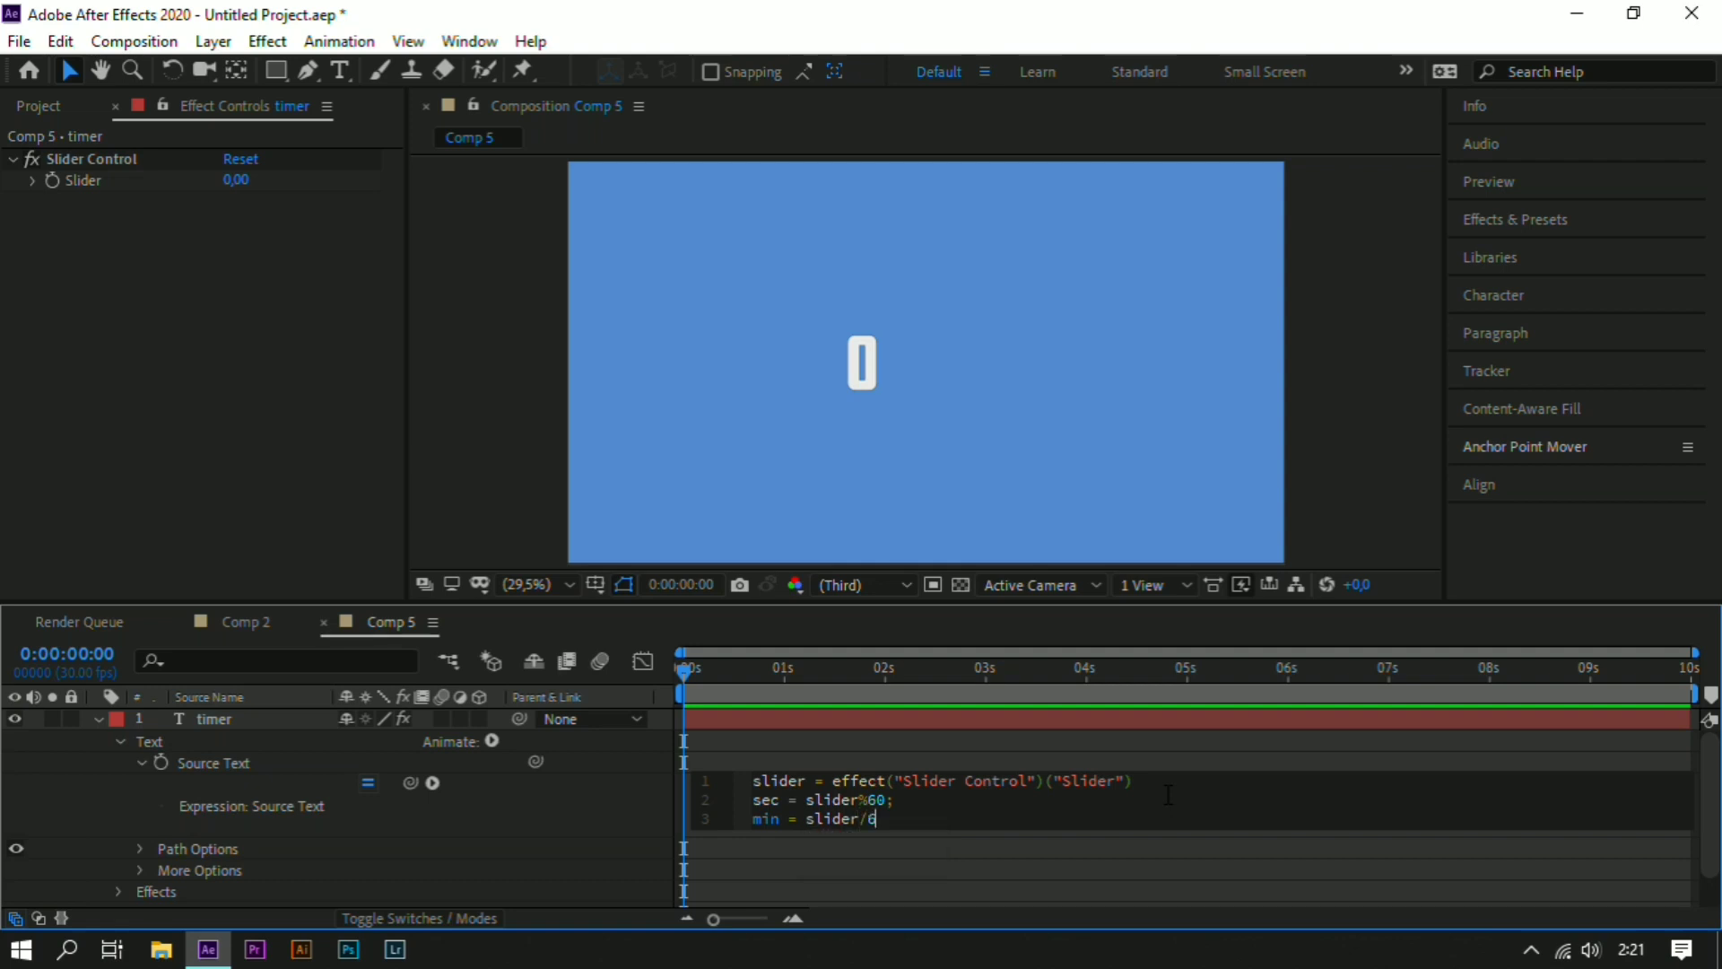
{"action": "type", "text": "0%60;"}
{"action": "key", "text": "Return"}
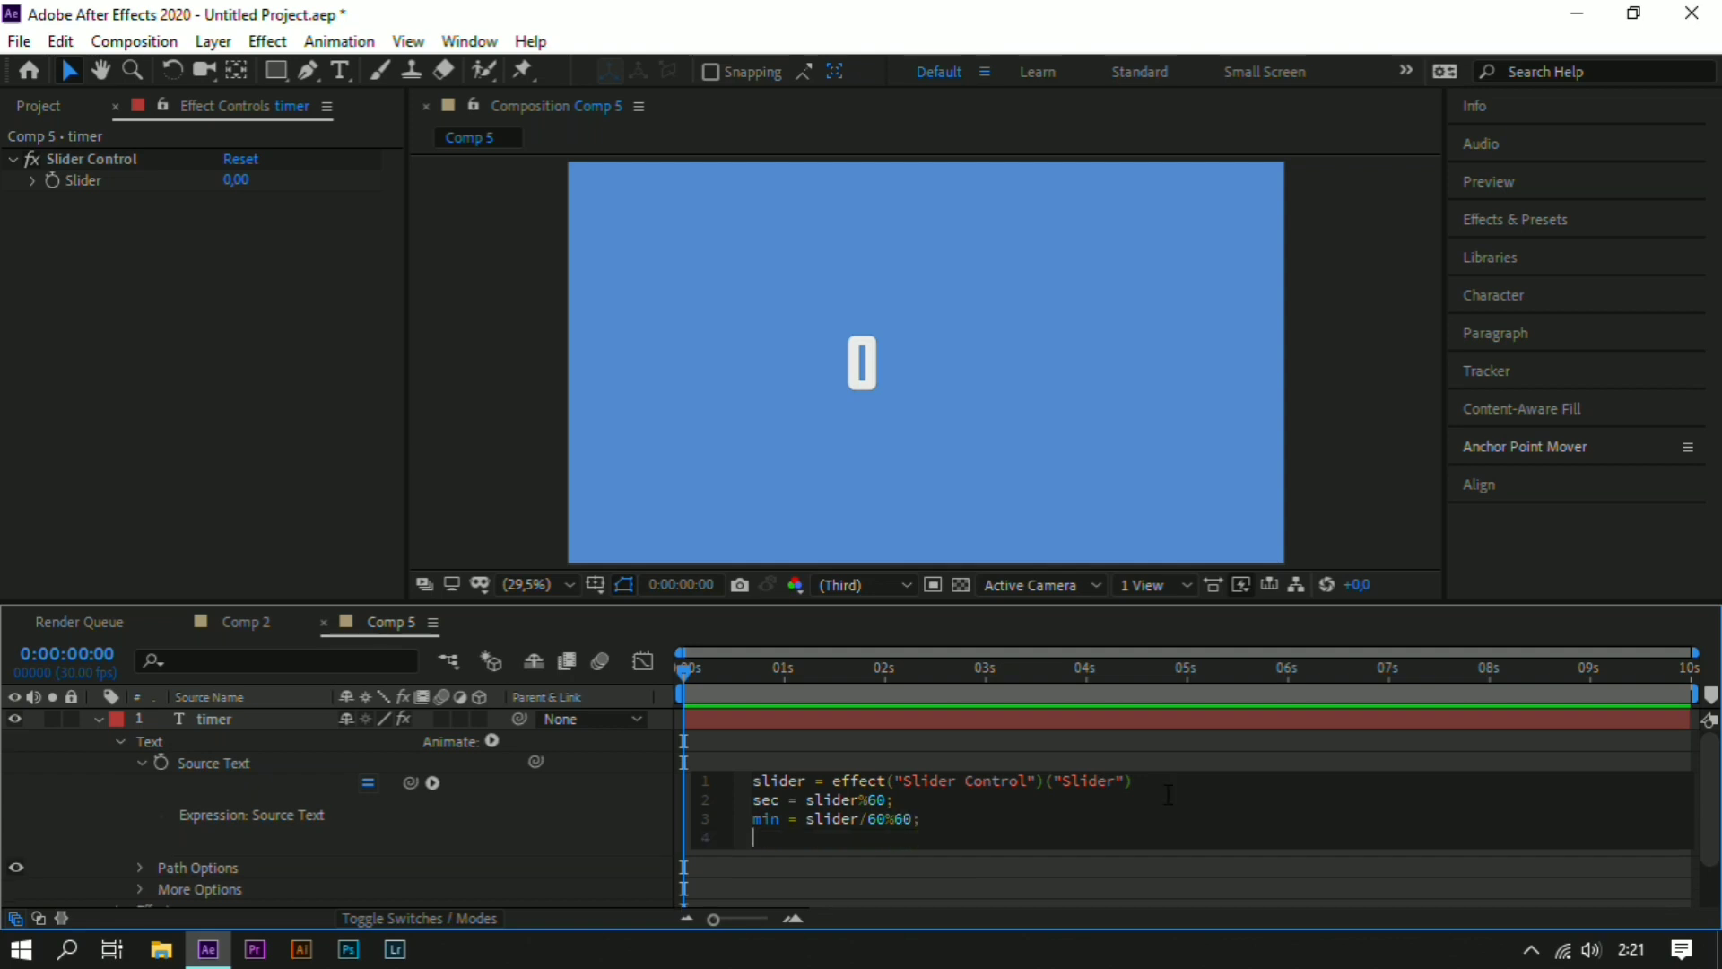
- Add the line hours = slider/3600%24; to the Source Text expression, followed by a blank line
{"action": "type", "text": "hou"}
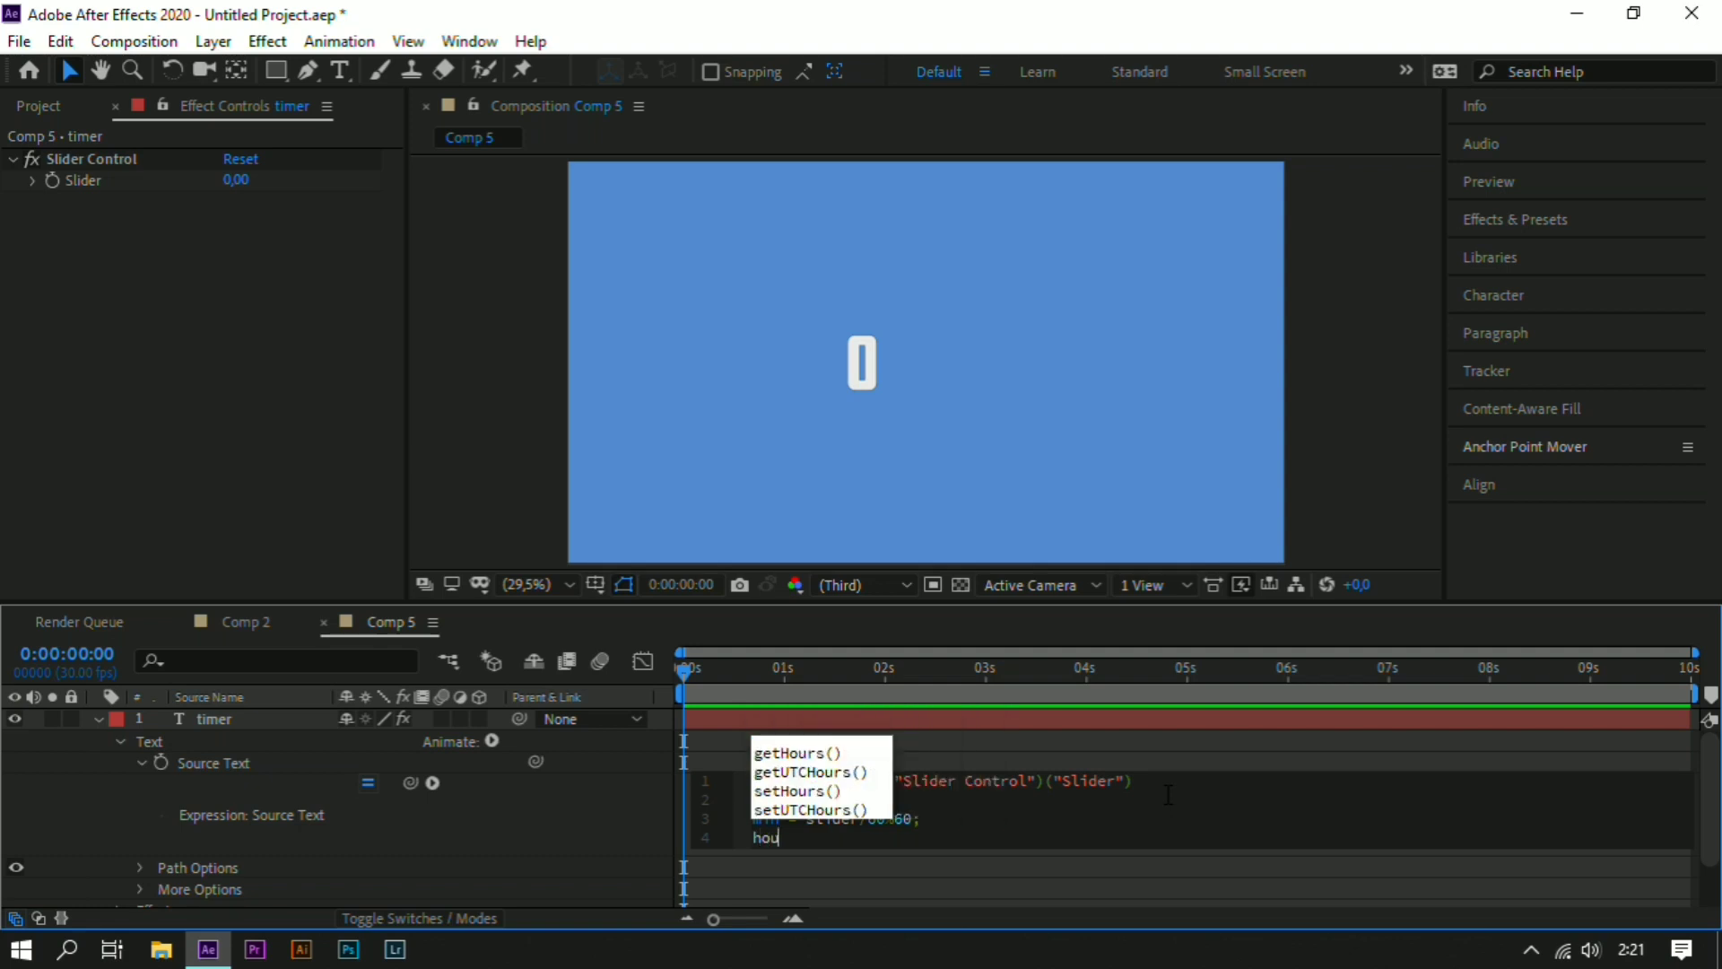
{"action": "type", "text": "rs "}
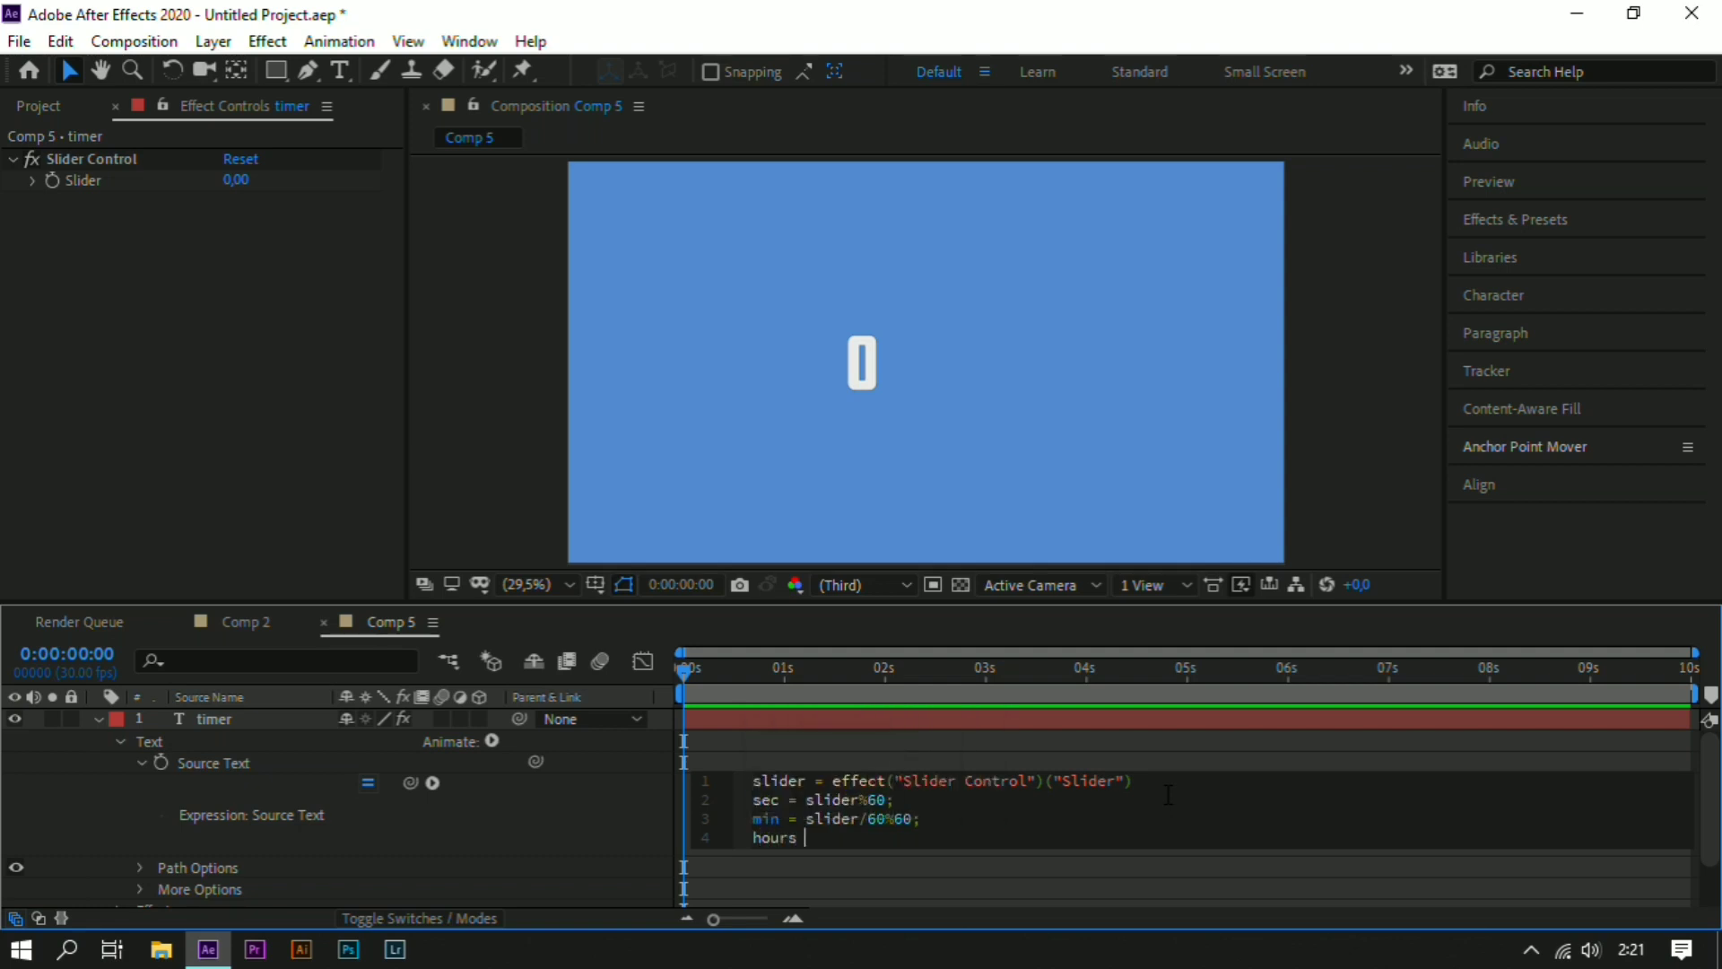
{"action": "type", "text": "= slider"}
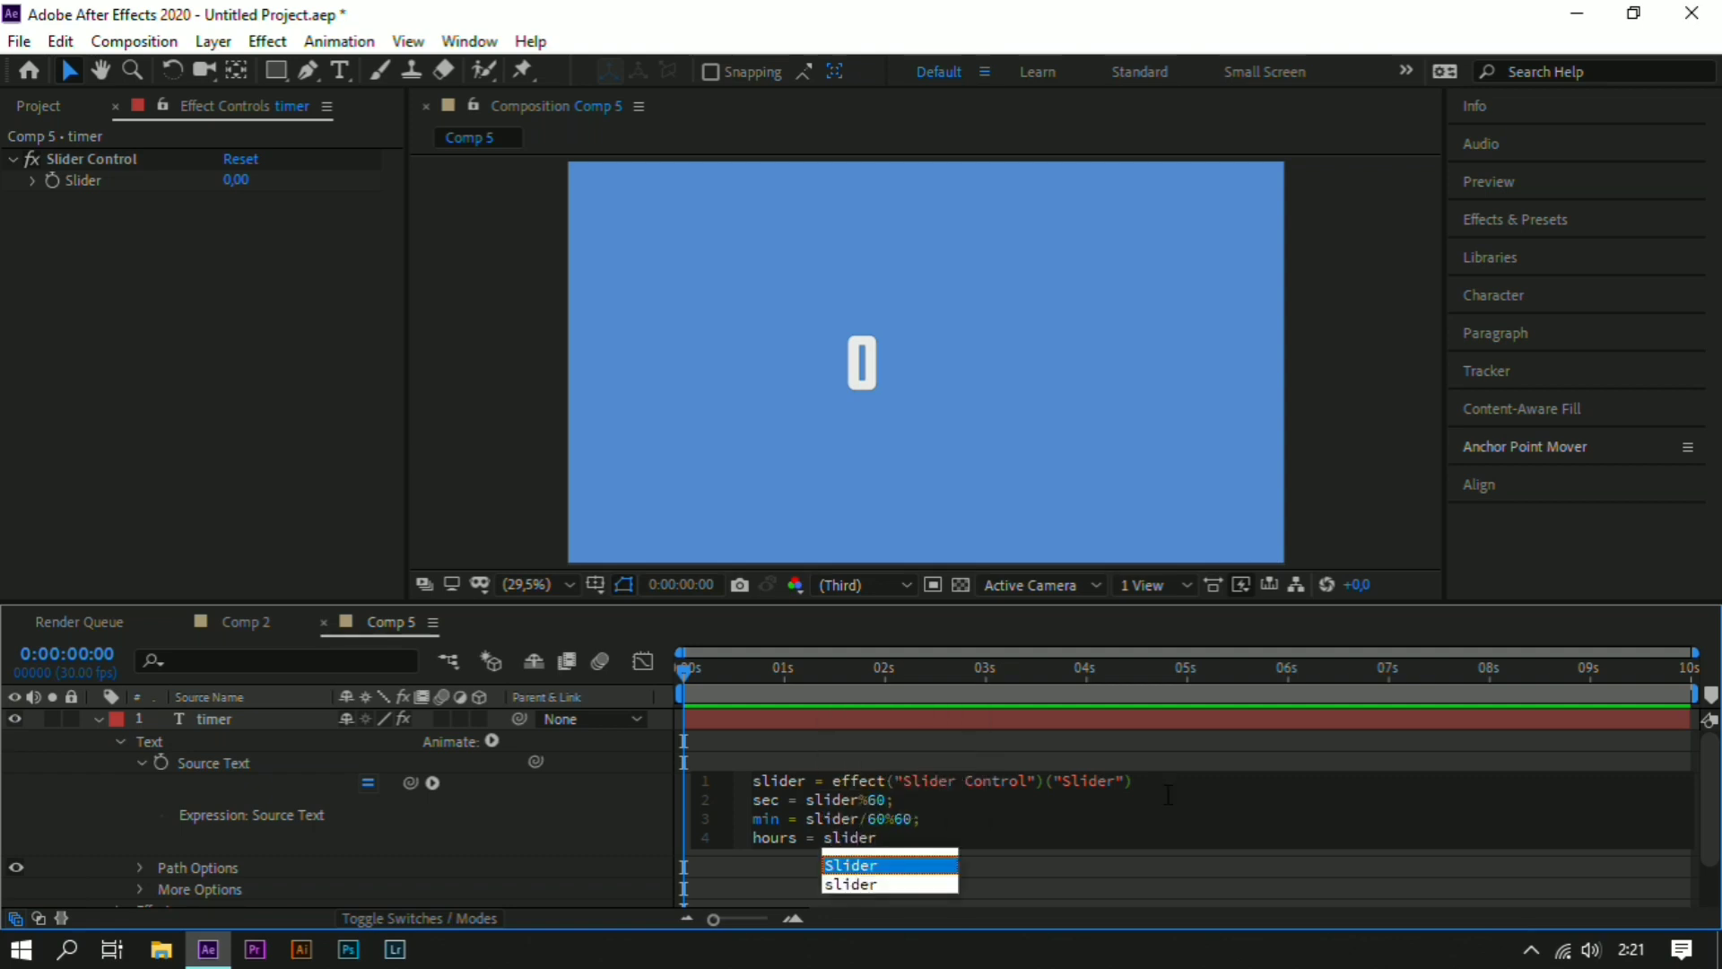
{"action": "type", "text": "/3"}
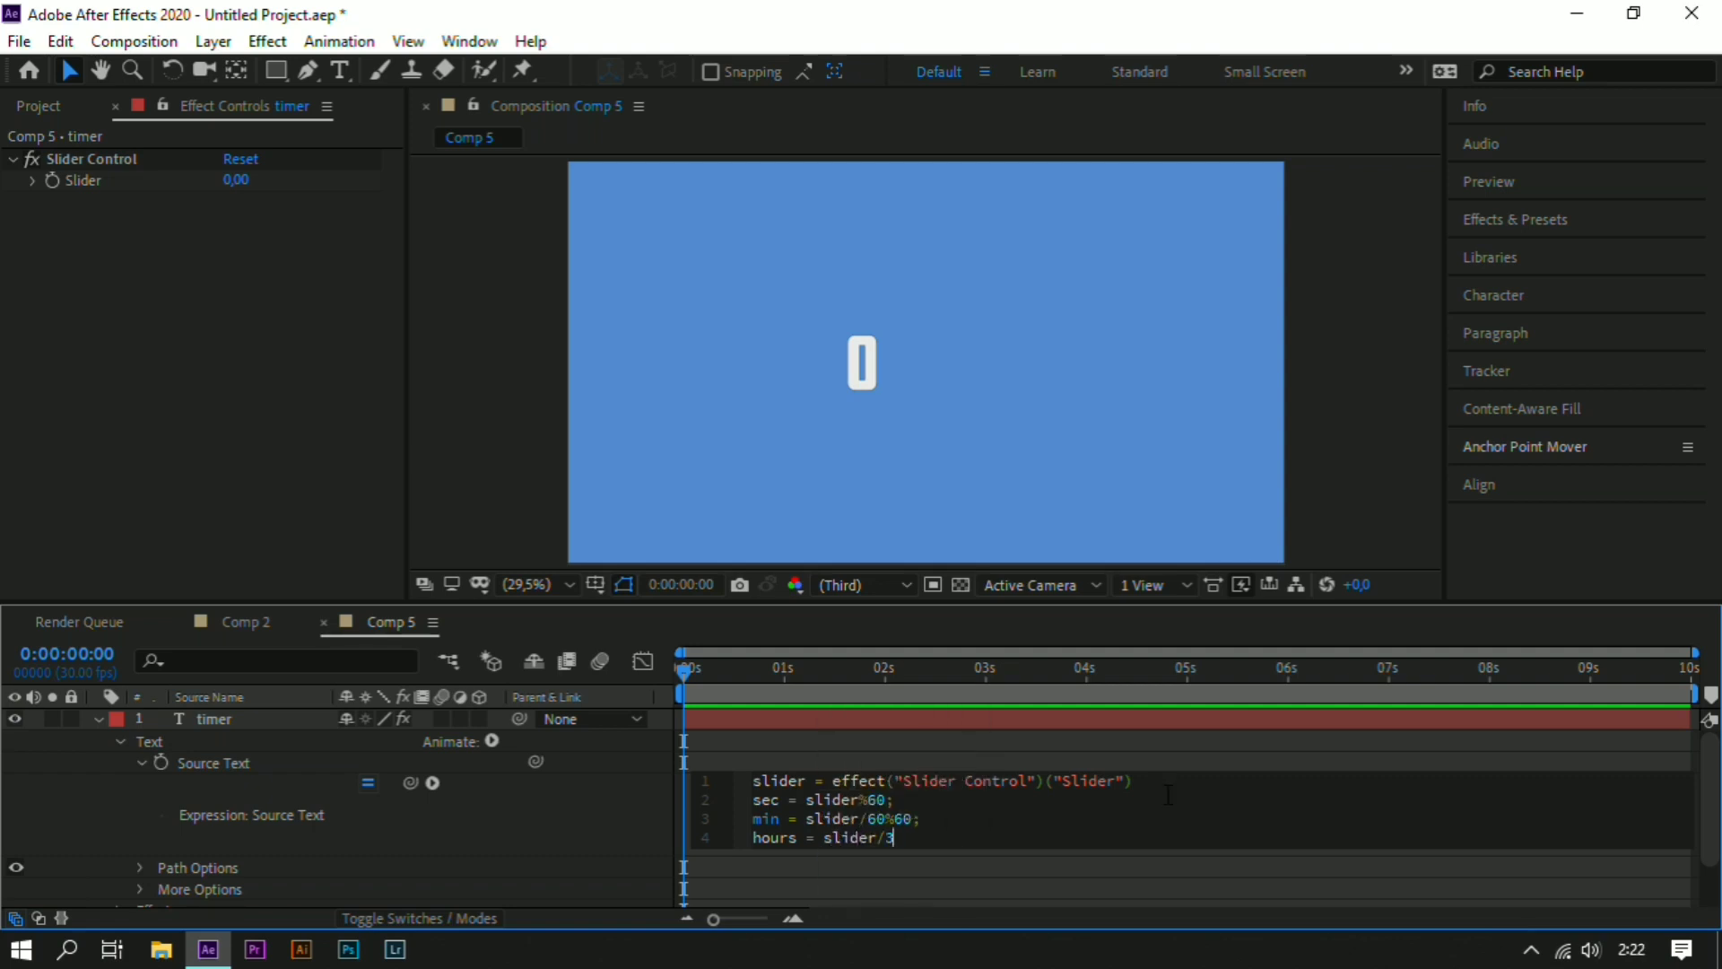
{"action": "type", "text": "600%24;"}
{"action": "key", "text": "Return"}
{"action": "key", "text": "Return"}
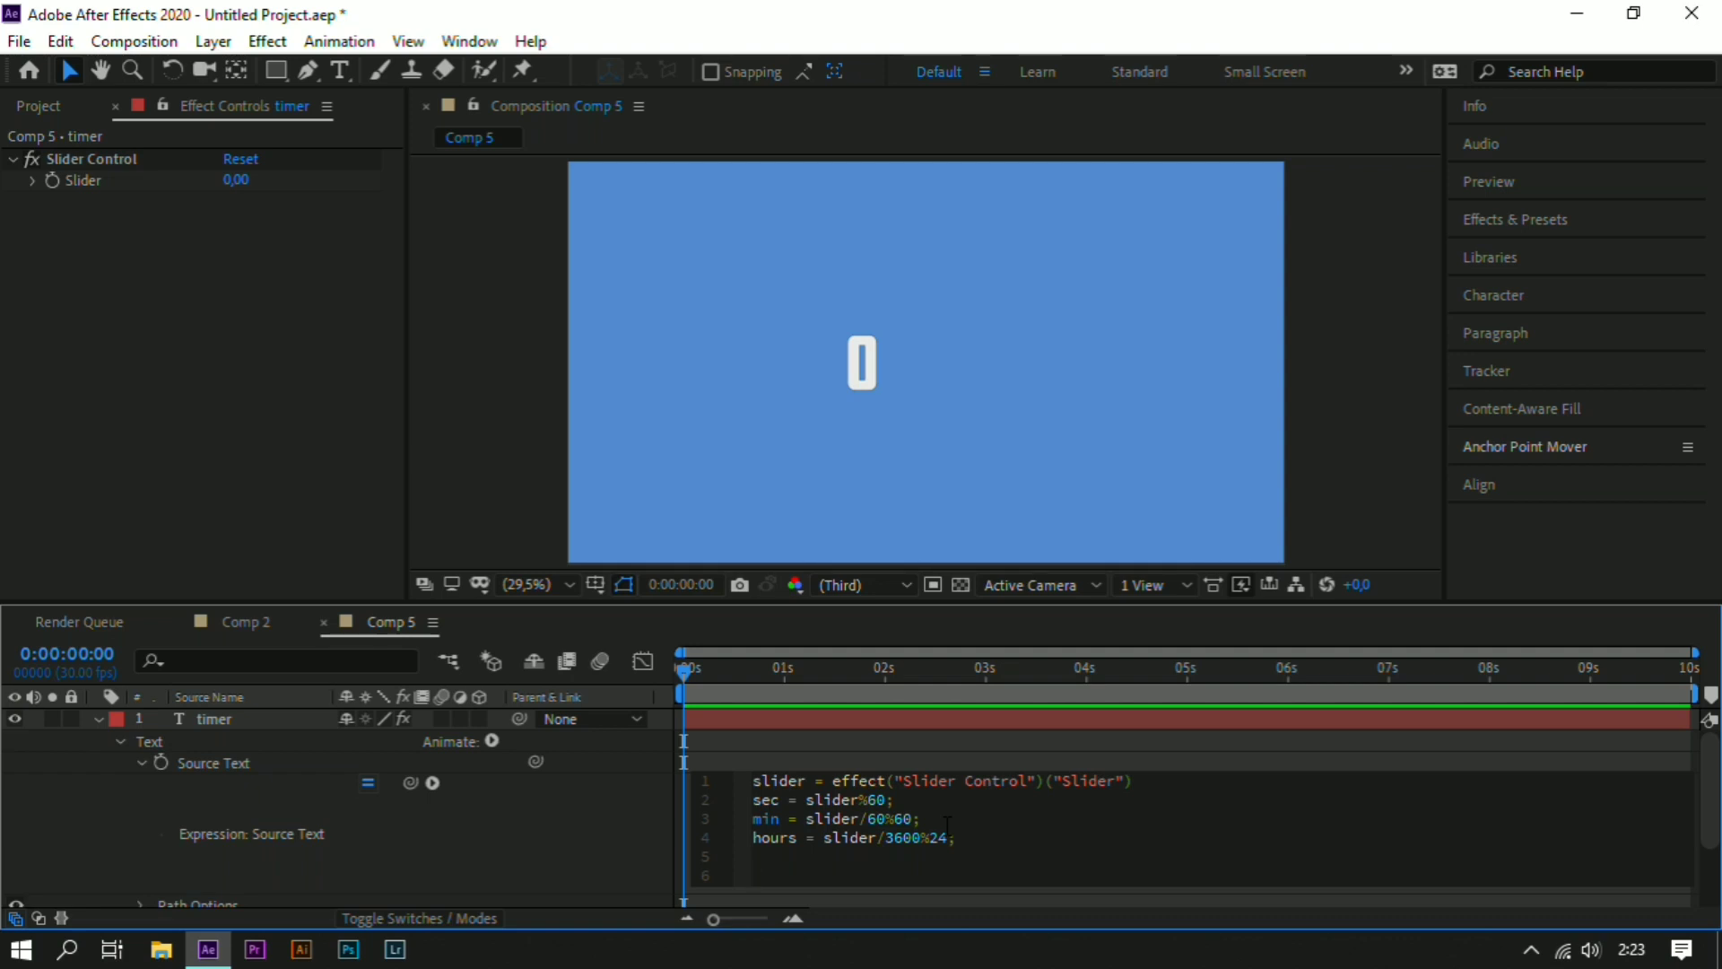
- Add an output line to the expression that joins hours, min and sec with ":" separators
{"action": "type", "text": "hou"}
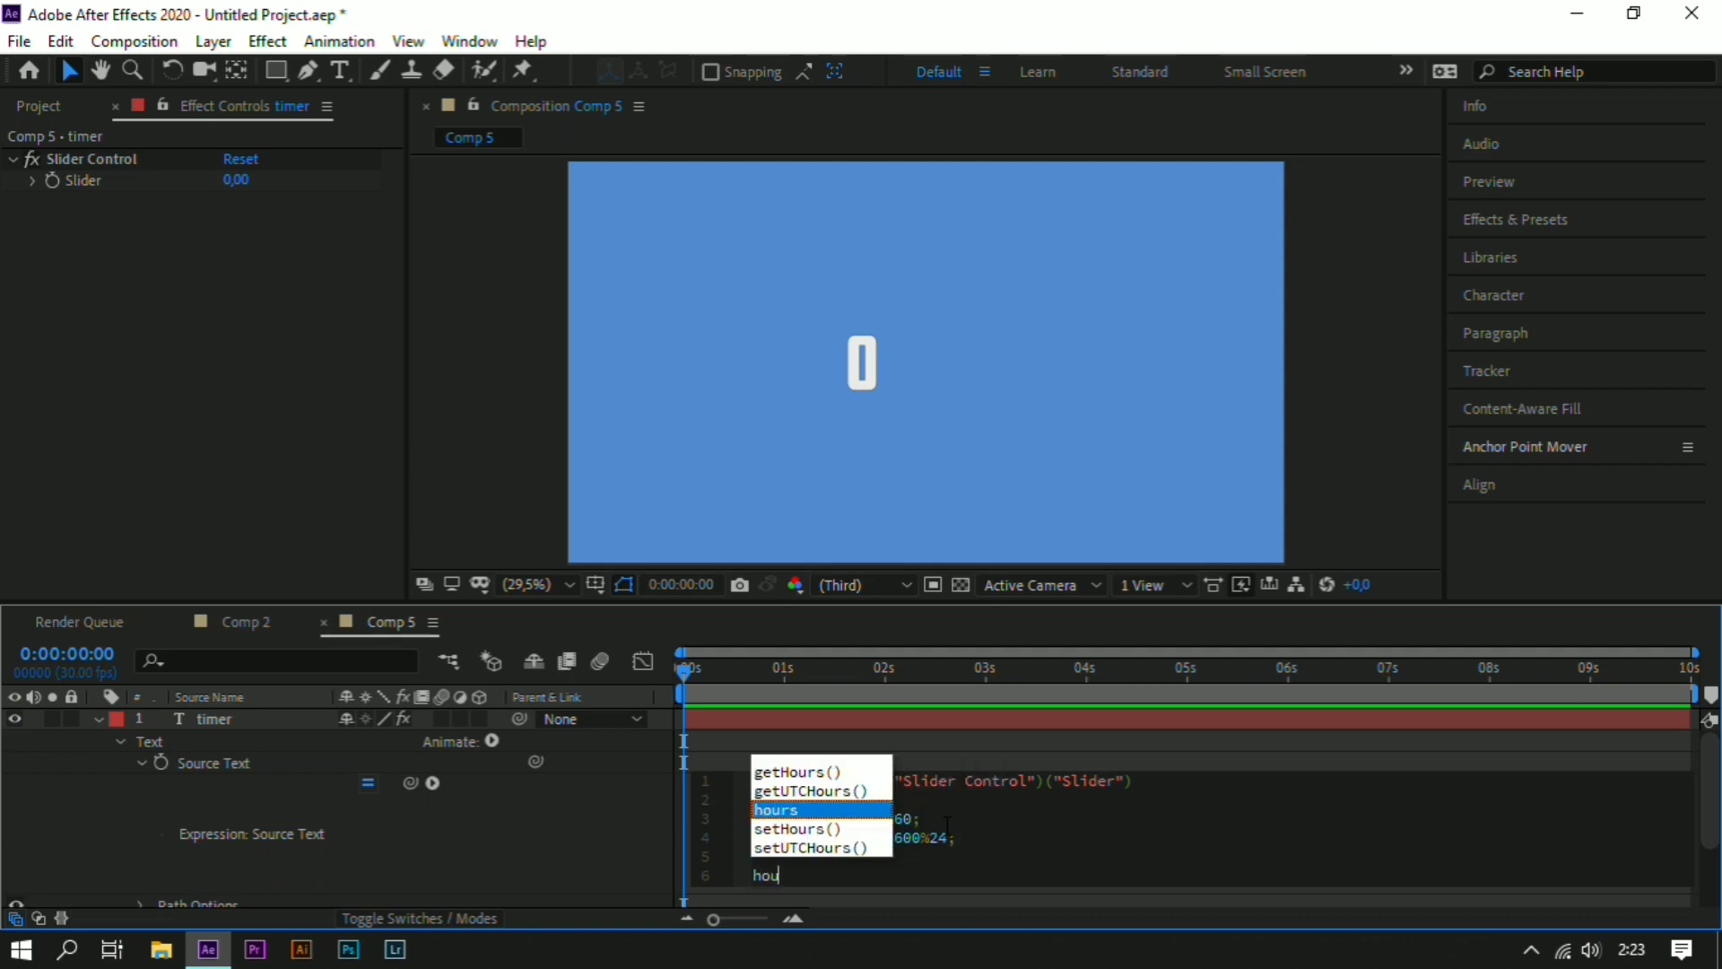
{"action": "type", "text": "rs "}
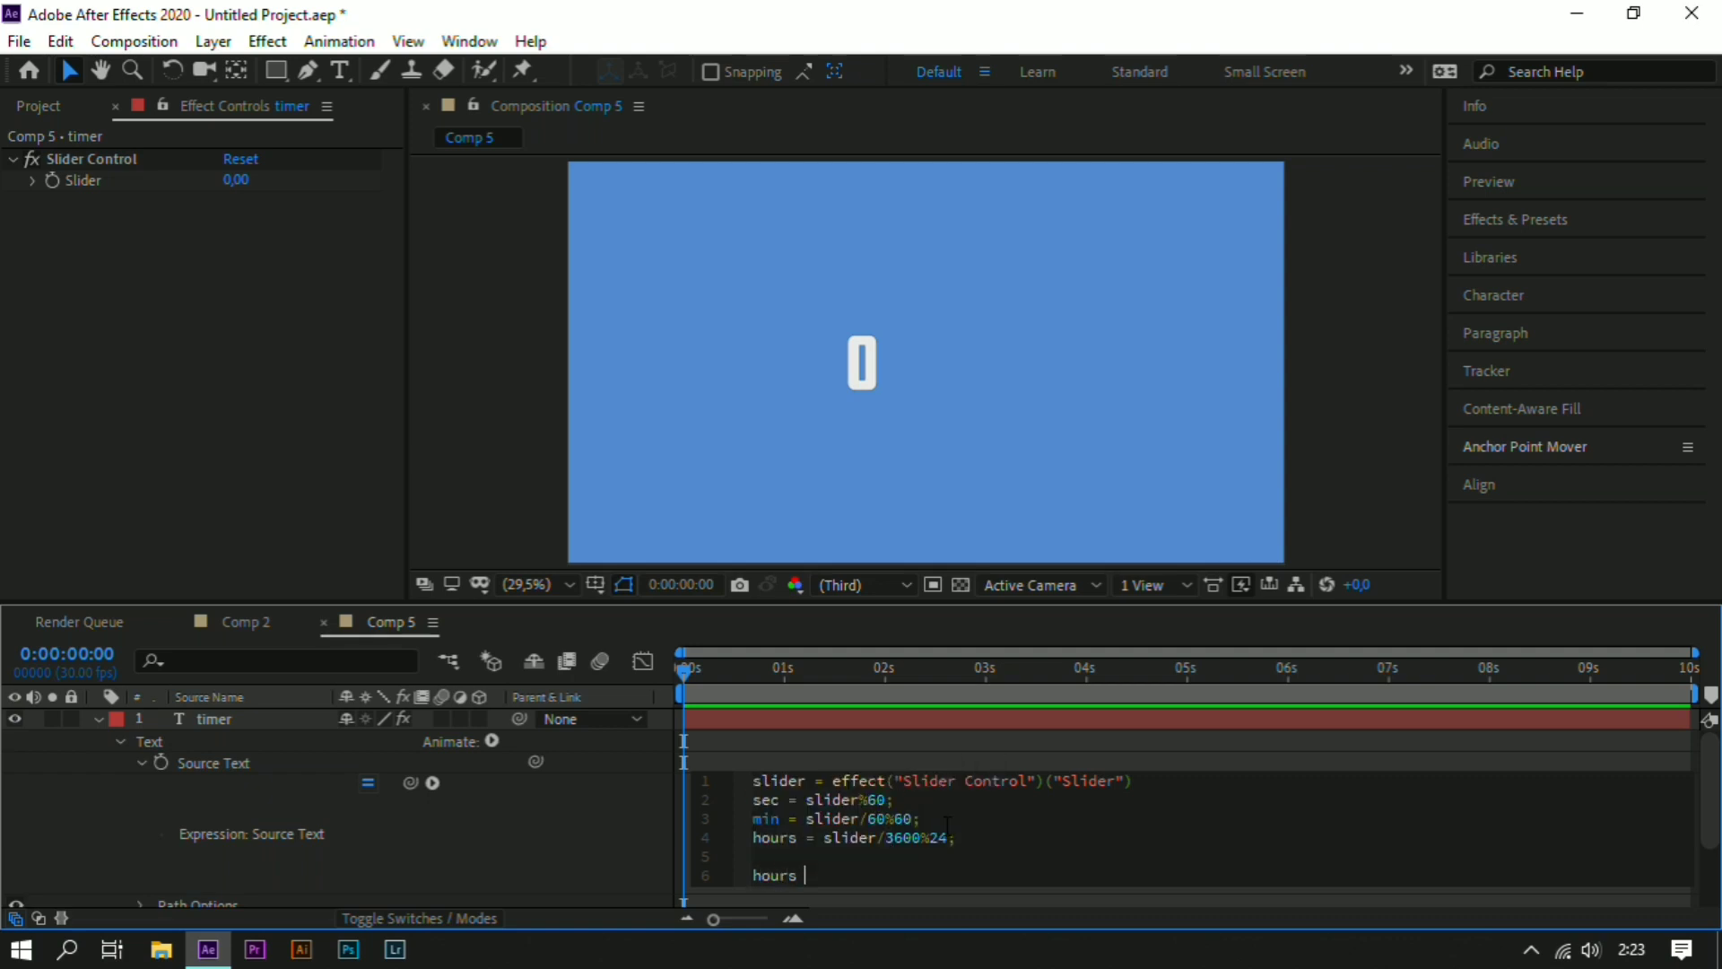
{"action": "type", "text": "+ \":\""}
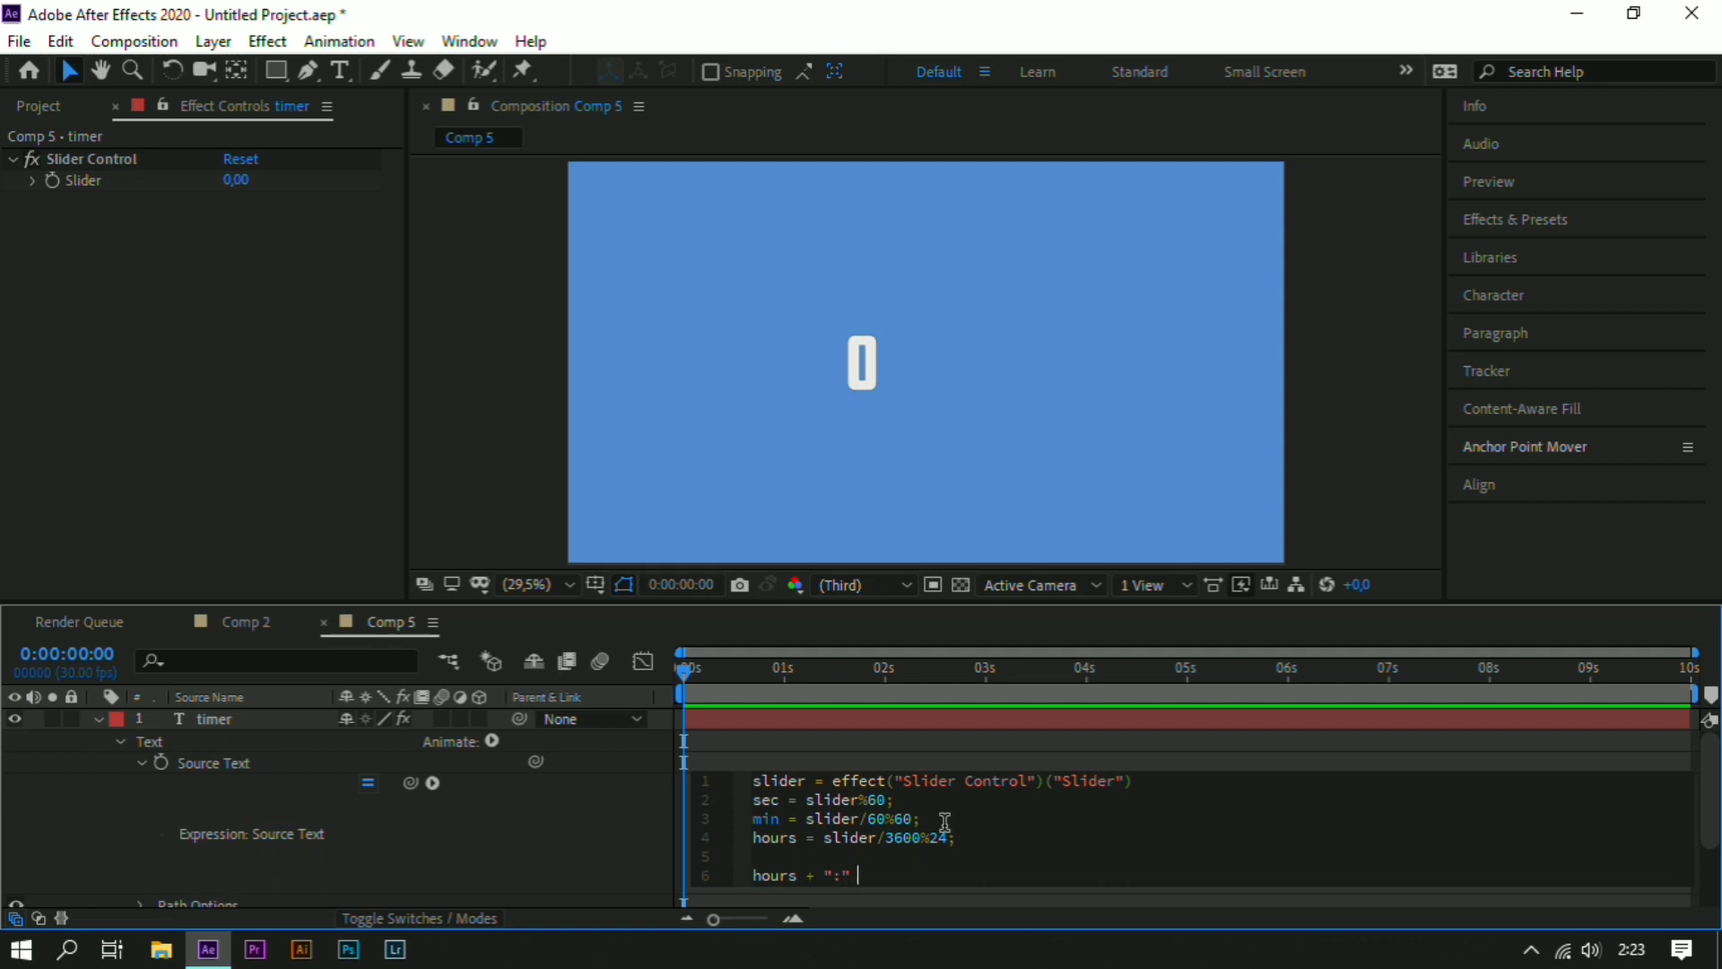
{"action": "type", "text": " + min \""}
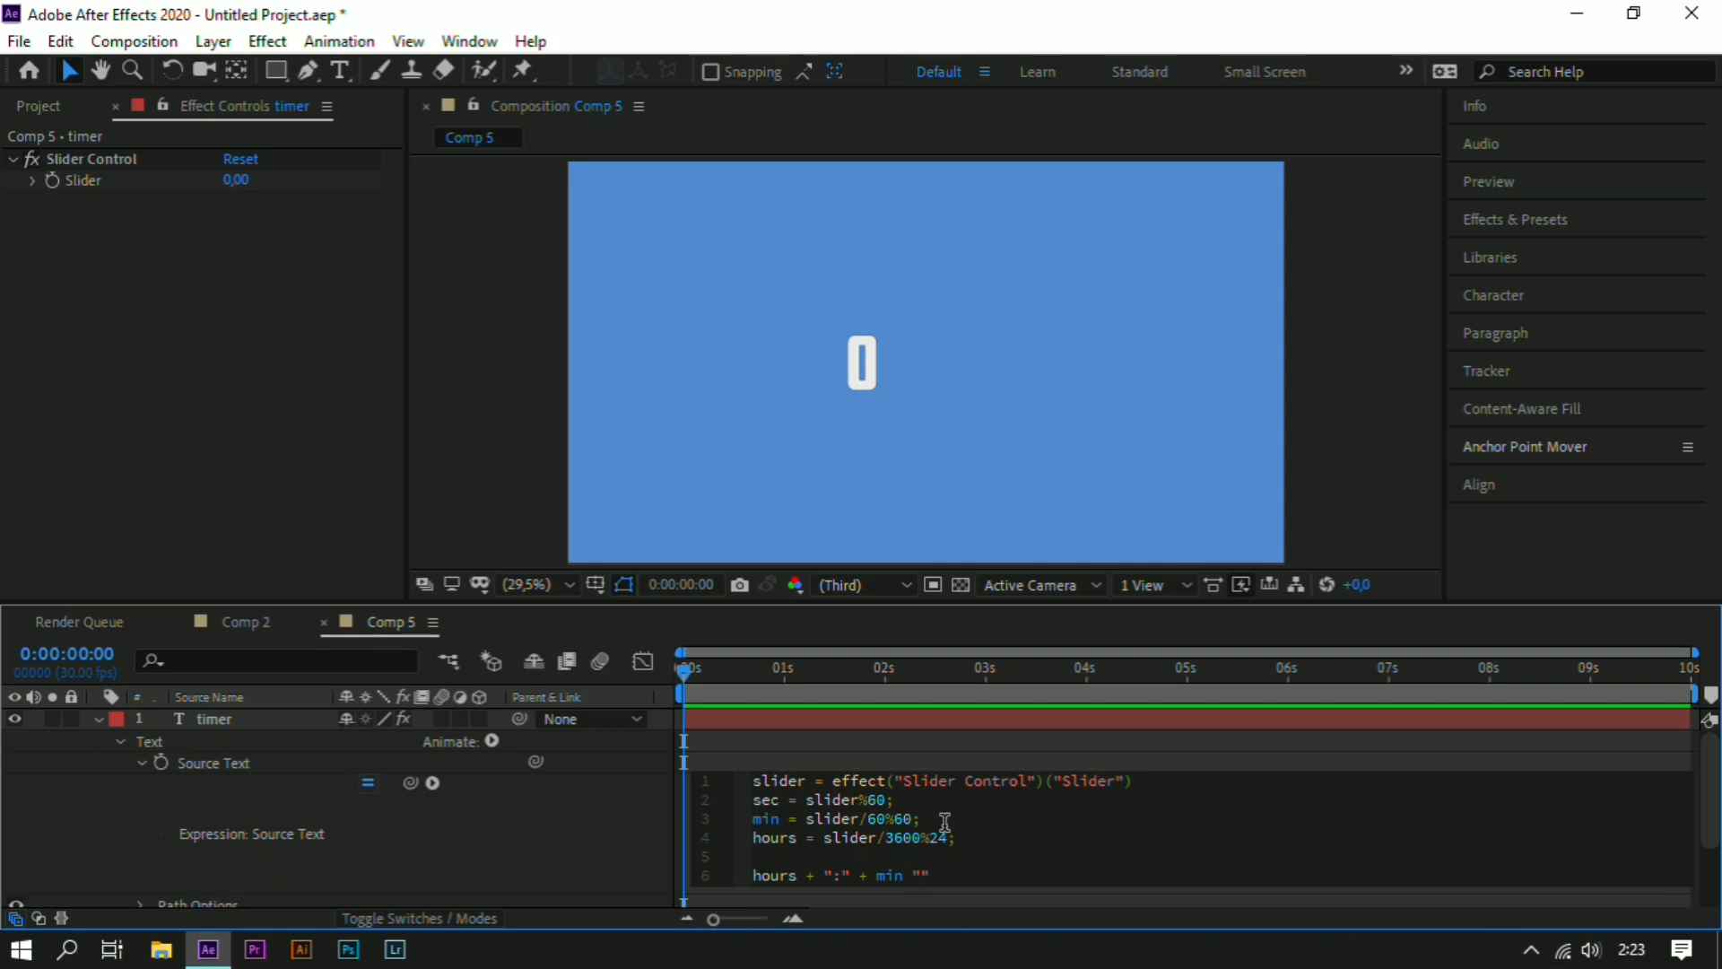
{"action": "type", "text": ":"}
{"action": "key", "text": "Right"}
{"action": "type", "text": "+"}
{"action": "type", "text": "\":\""}
{"action": "type", "text": "+ se"}
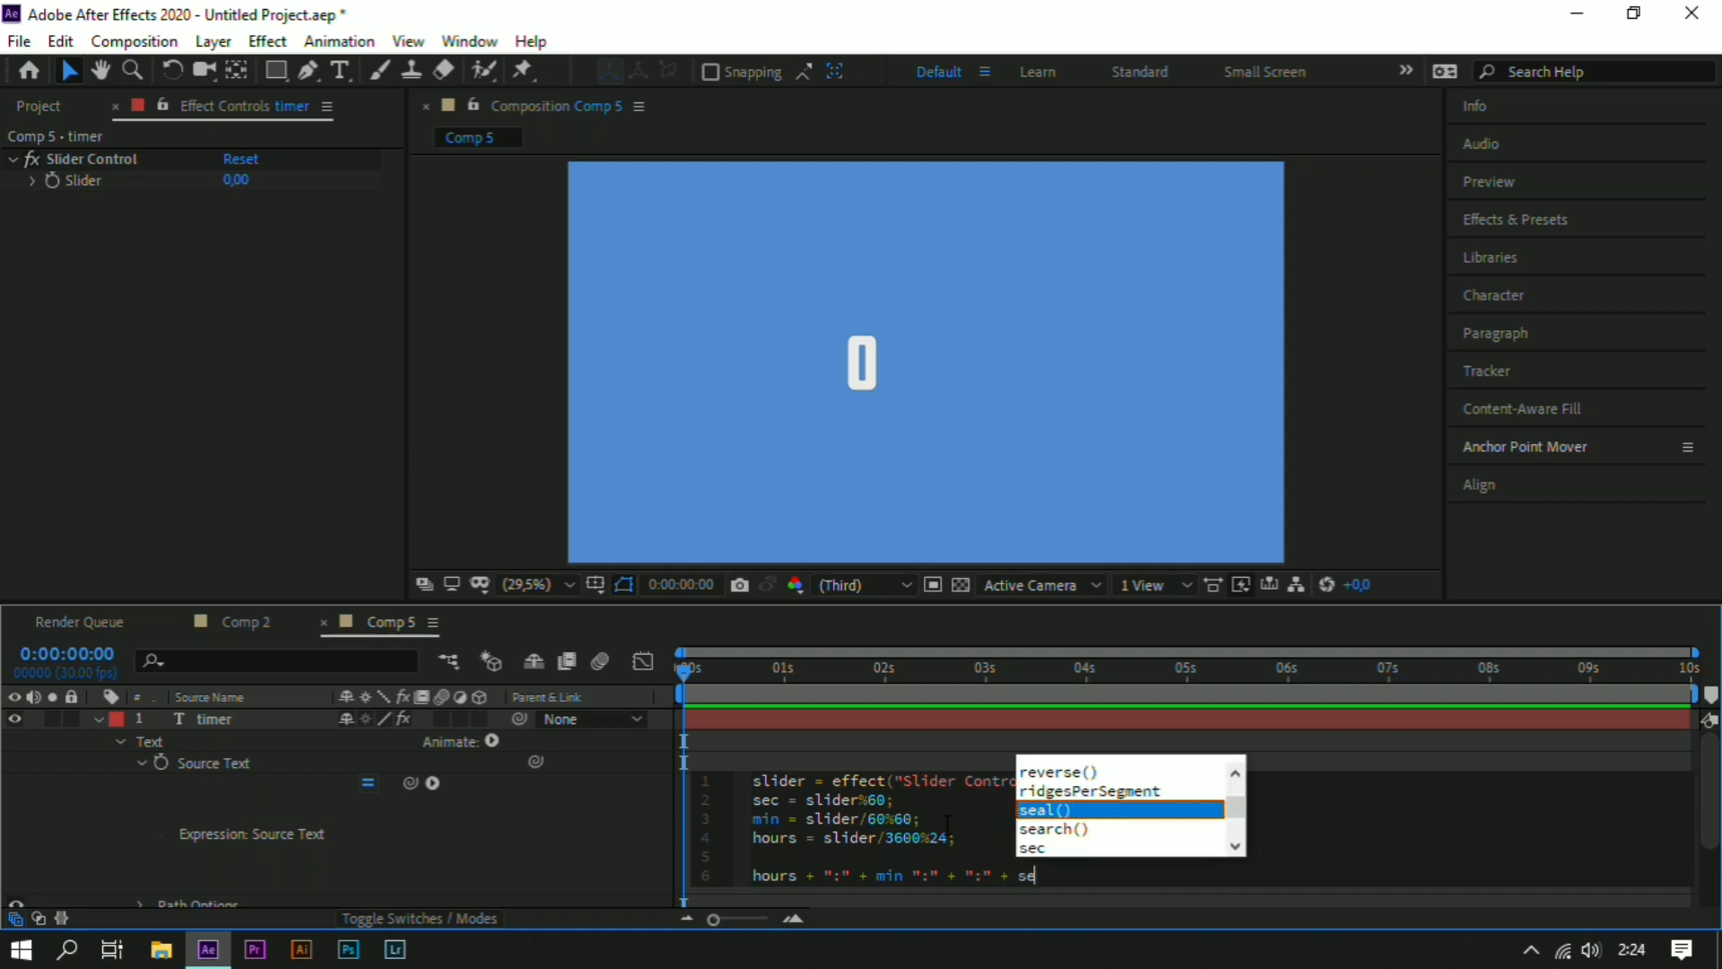
{"action": "type", "text": "c"}
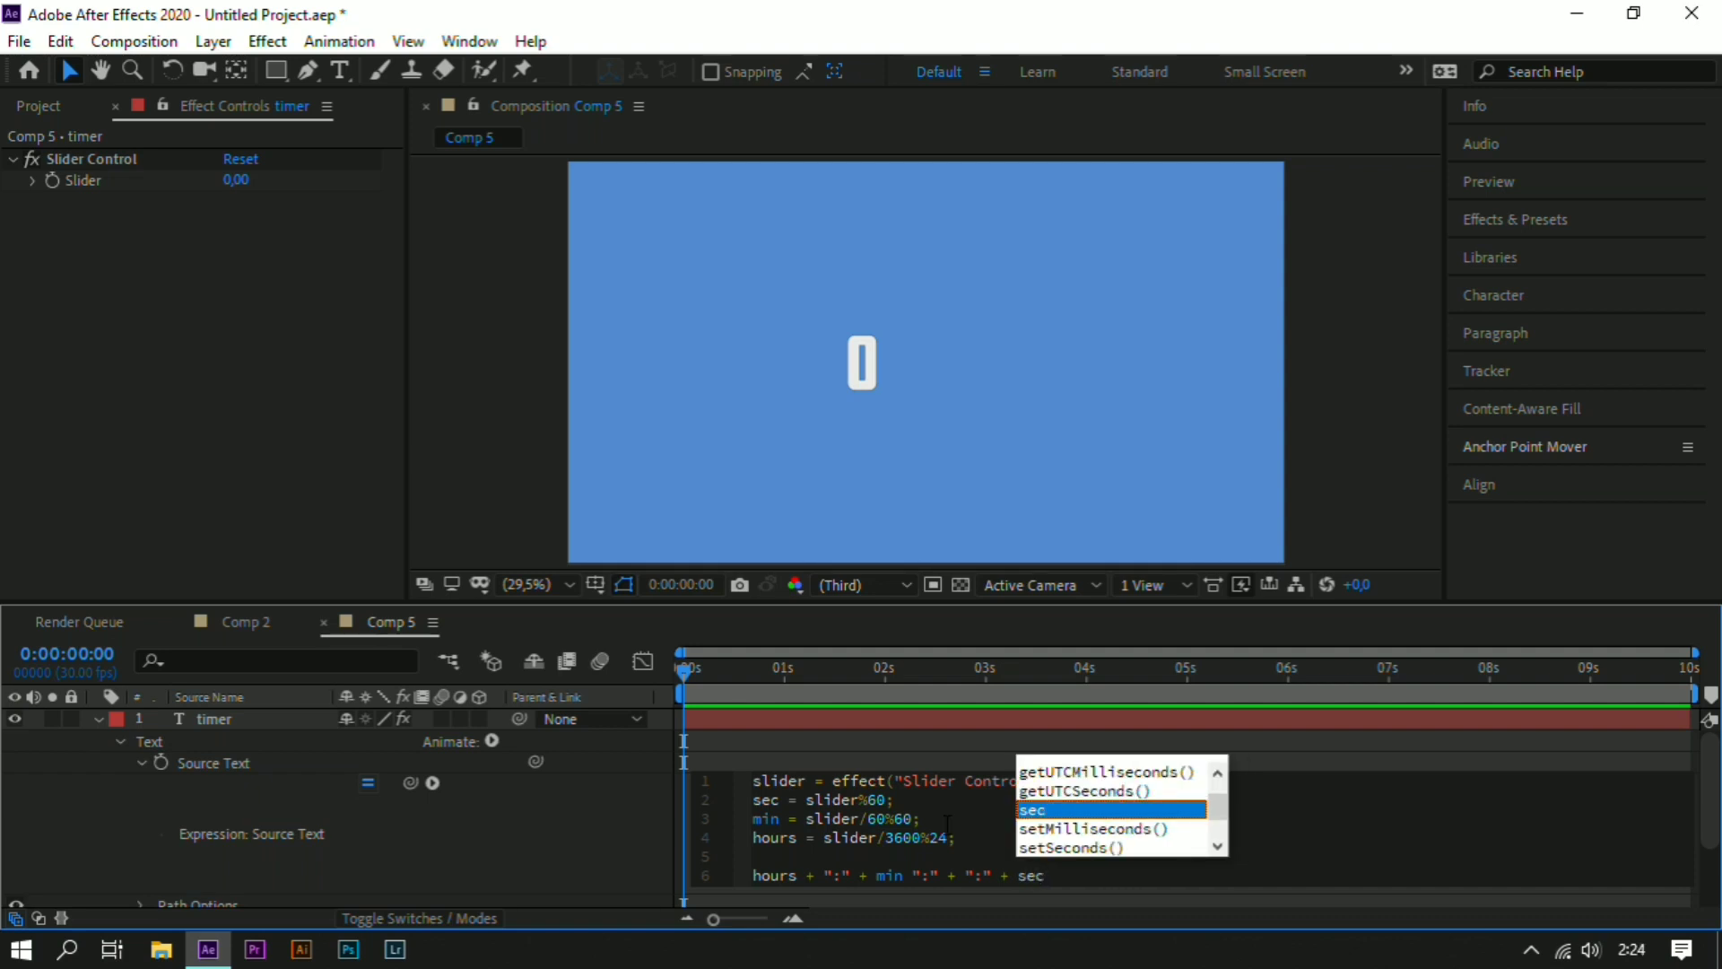
{"action": "type", "text": ":"}
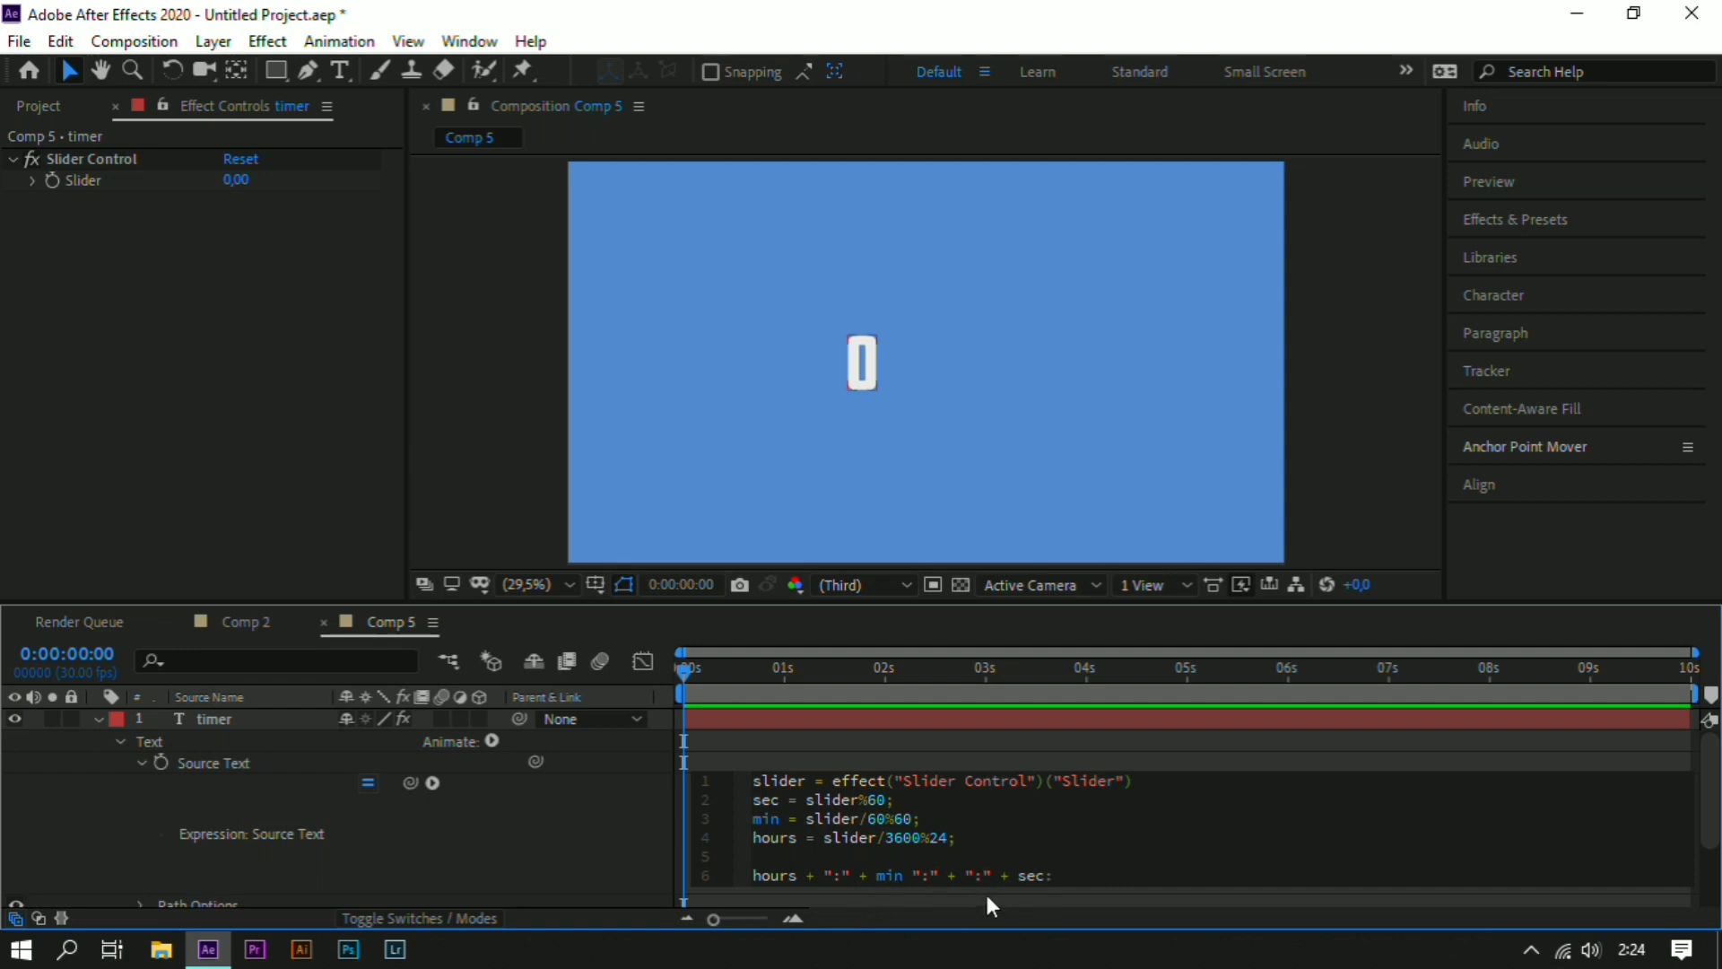
- Remove the surplus ":" string after min so the output line joins min and sec with + ":" +, and apply the expression
{"action": "left_click", "coordinate": [944, 877]}
{"action": "key", "text": "BackSpace"}
{"action": "key", "text": "BackSpace"}
{"action": "key", "text": "BackSpace"}
{"action": "key", "text": "BackSpace"}
{"action": "left_click", "coordinate": [1398, 403]}
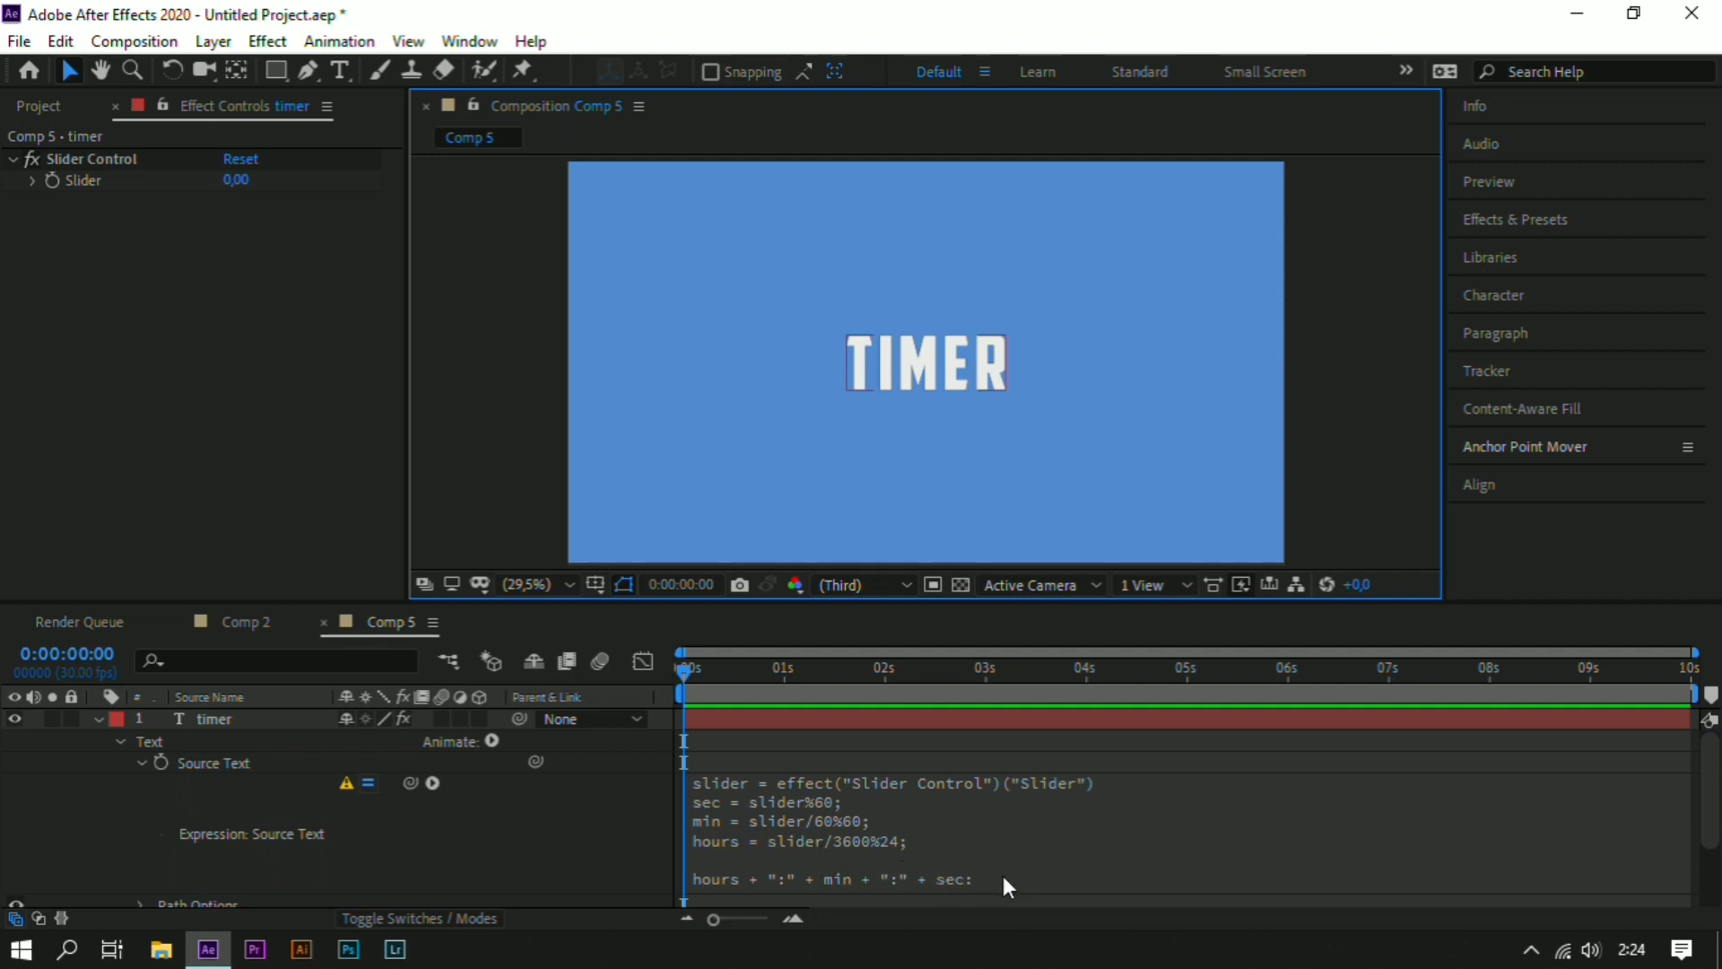
- Replace the colon after sec at the end of the output line with a semicolon and apply the expression
{"action": "left_click", "coordinate": [1003, 876]}
{"action": "left_click", "coordinate": [897, 875]}
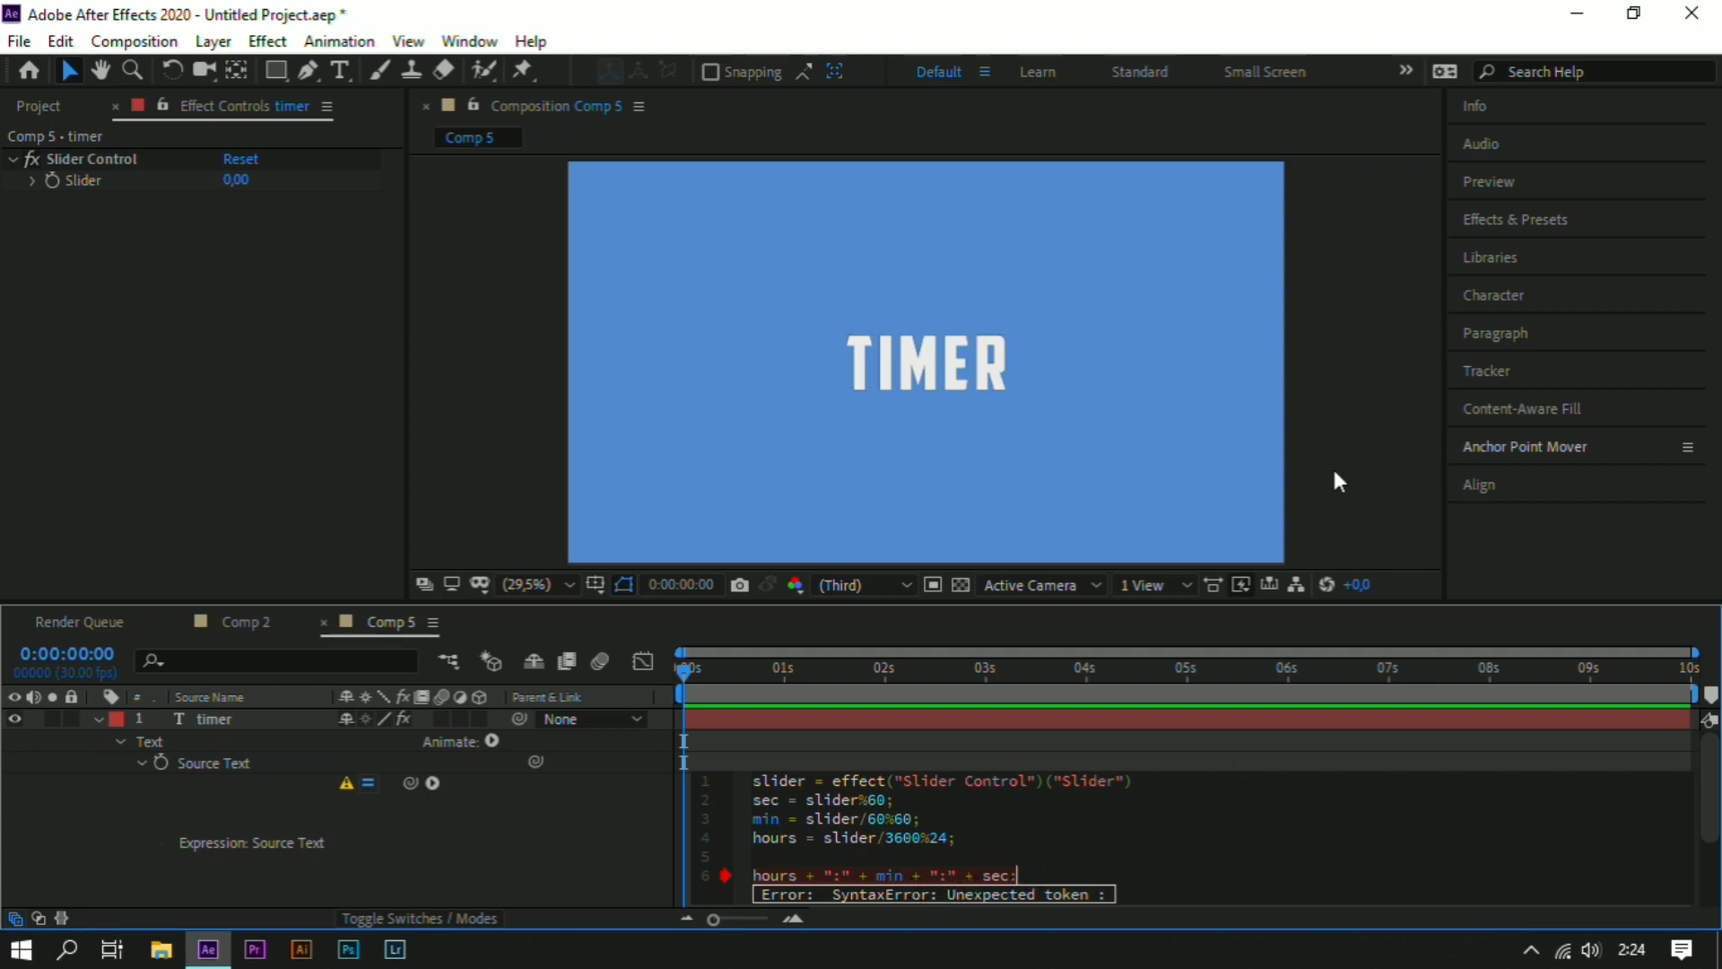
{"action": "key", "text": "ctrl+a"}
{"action": "left_click", "coordinate": [1053, 872]}
{"action": "type", "text": ";"}
{"action": "left_click", "coordinate": [1363, 427]}
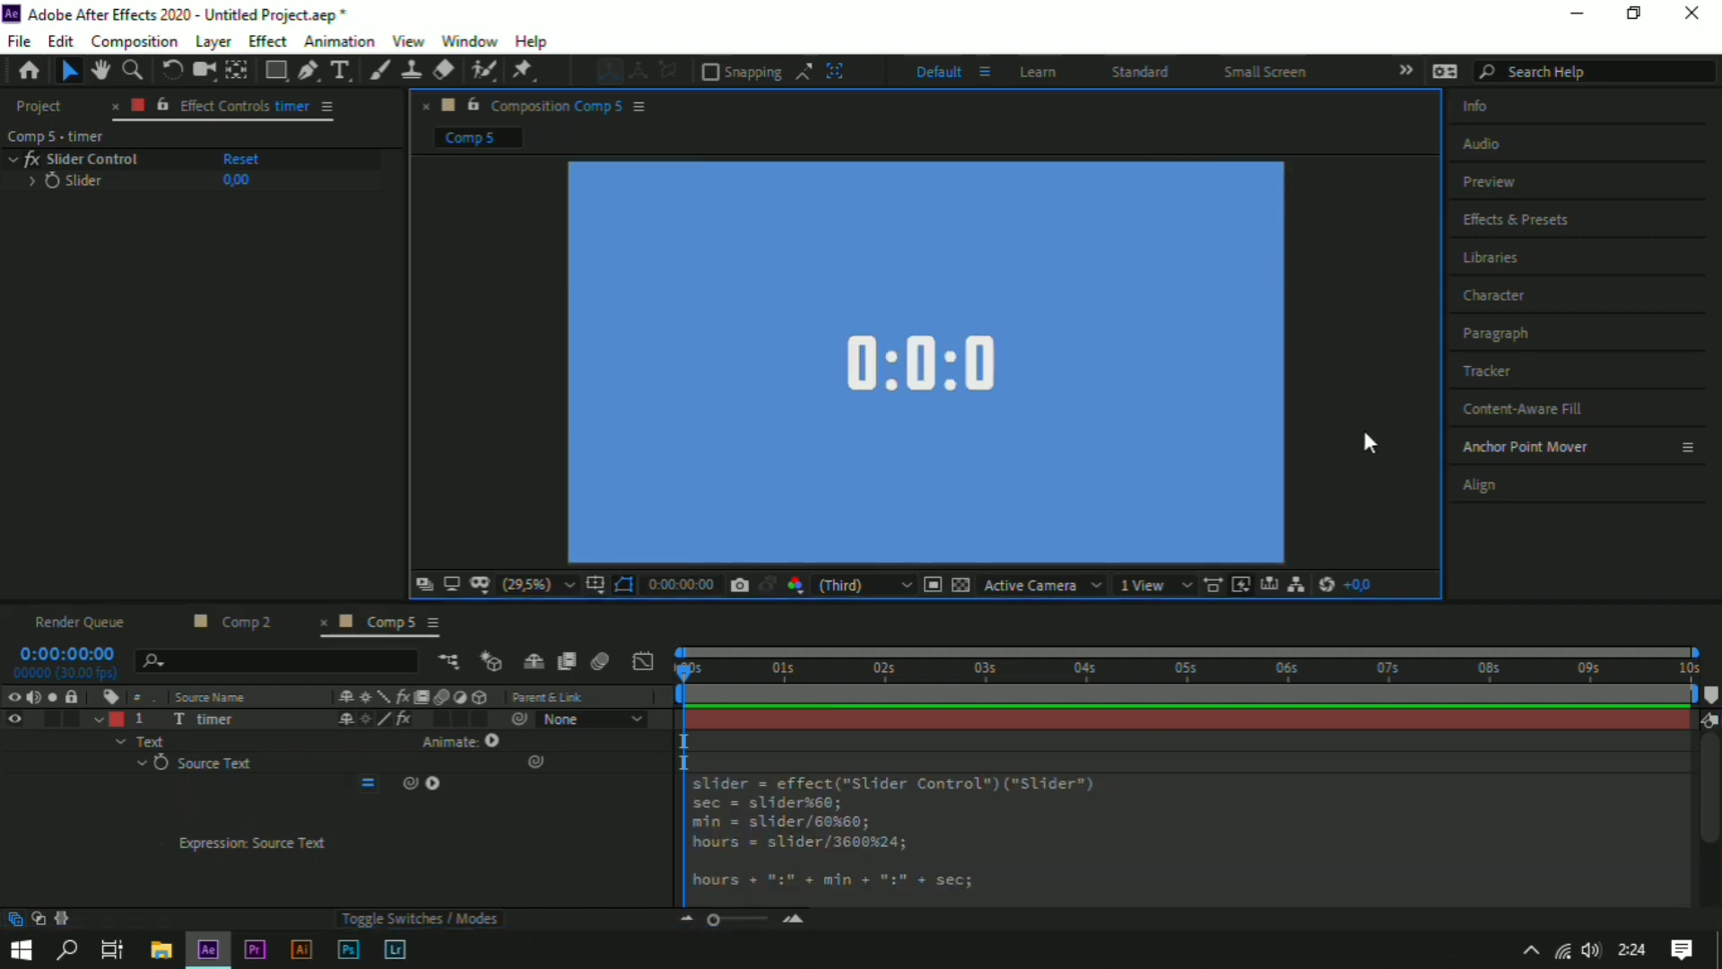
- Set the timer layer's Slider value to 6 to test the hours, minutes and seconds output
{"action": "left_click", "coordinate": [915, 363]}
{"action": "left_click", "coordinate": [504, 472]}
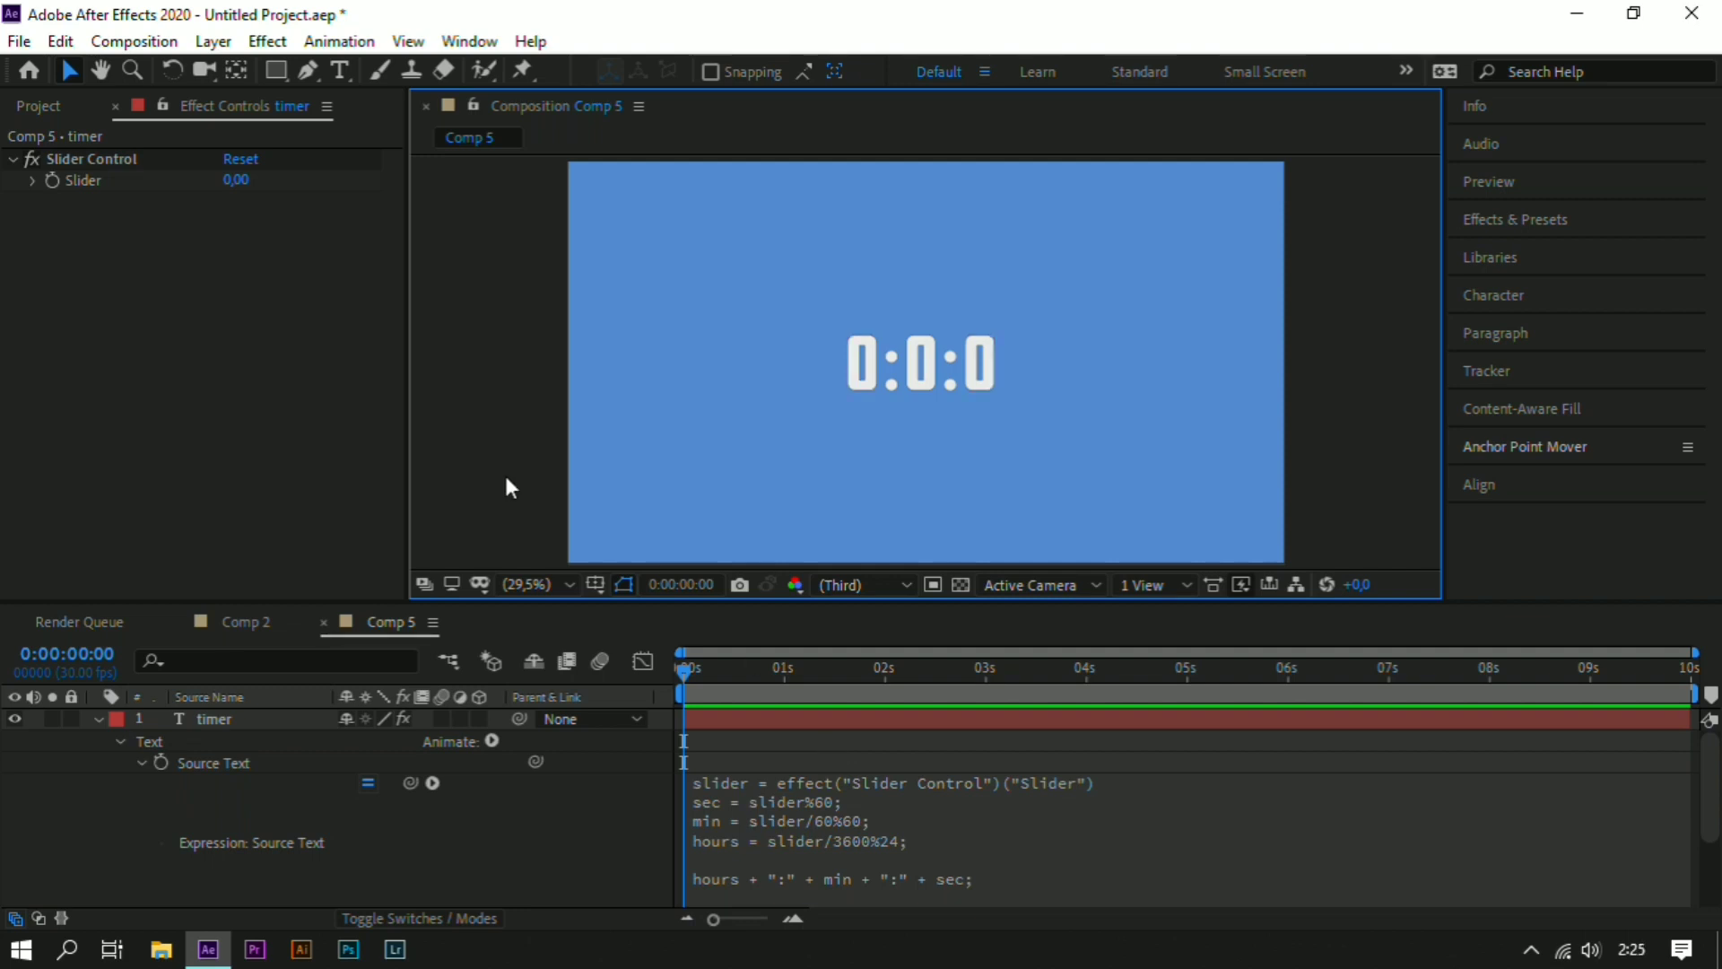
{"action": "left_click", "coordinate": [236, 179]}
{"action": "type", "text": "6"}
{"action": "key", "text": "Return"}
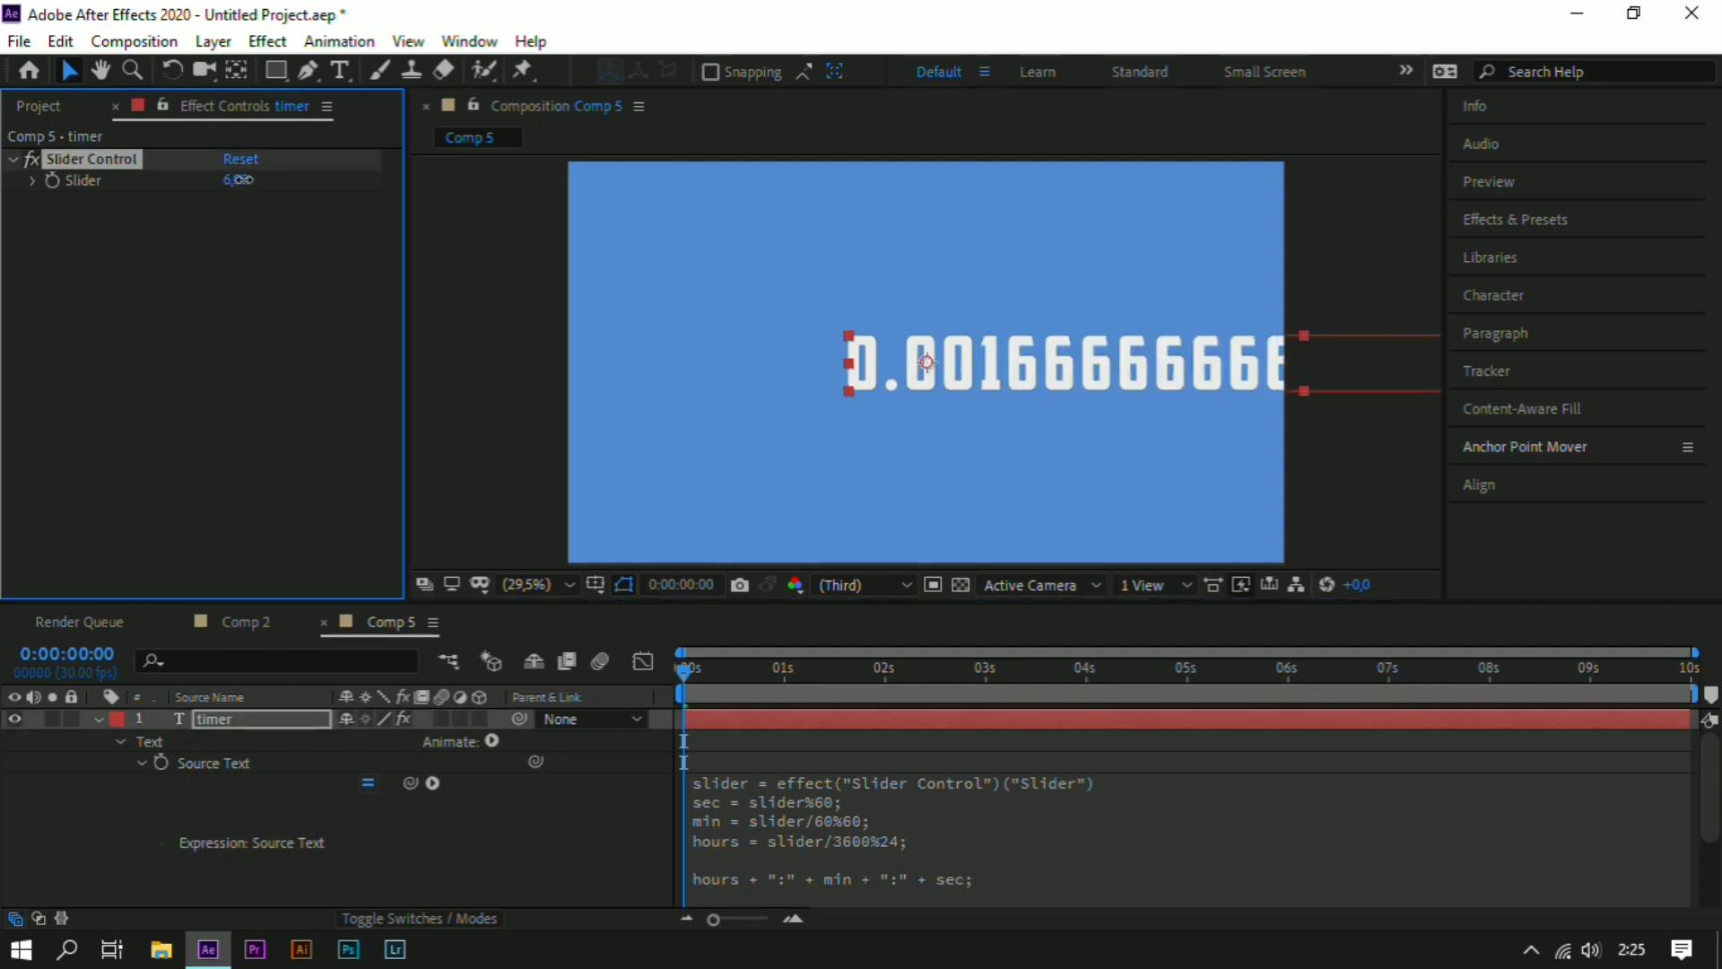
- Shift the timer text leftward in the composition until the end of the long number is inside the frame
{"action": "left_click_drag", "start_coordinate": [1062, 348], "coordinate": [493, 323]}
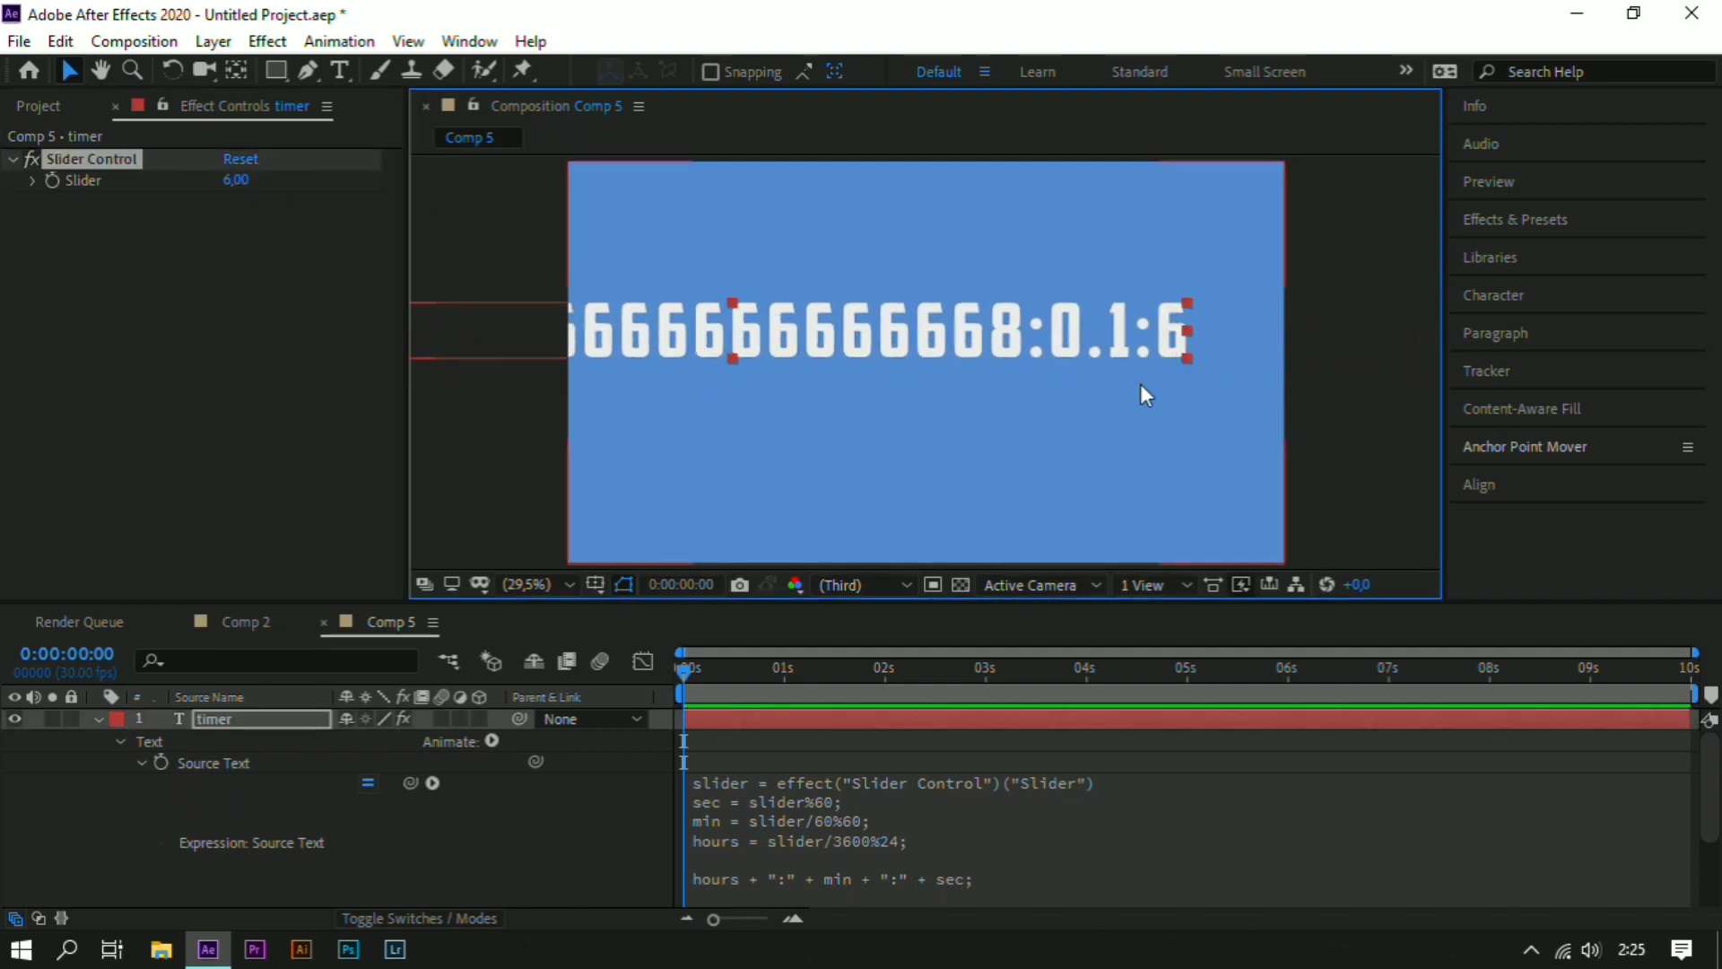
{"action": "key", "text": "ctrl+z"}
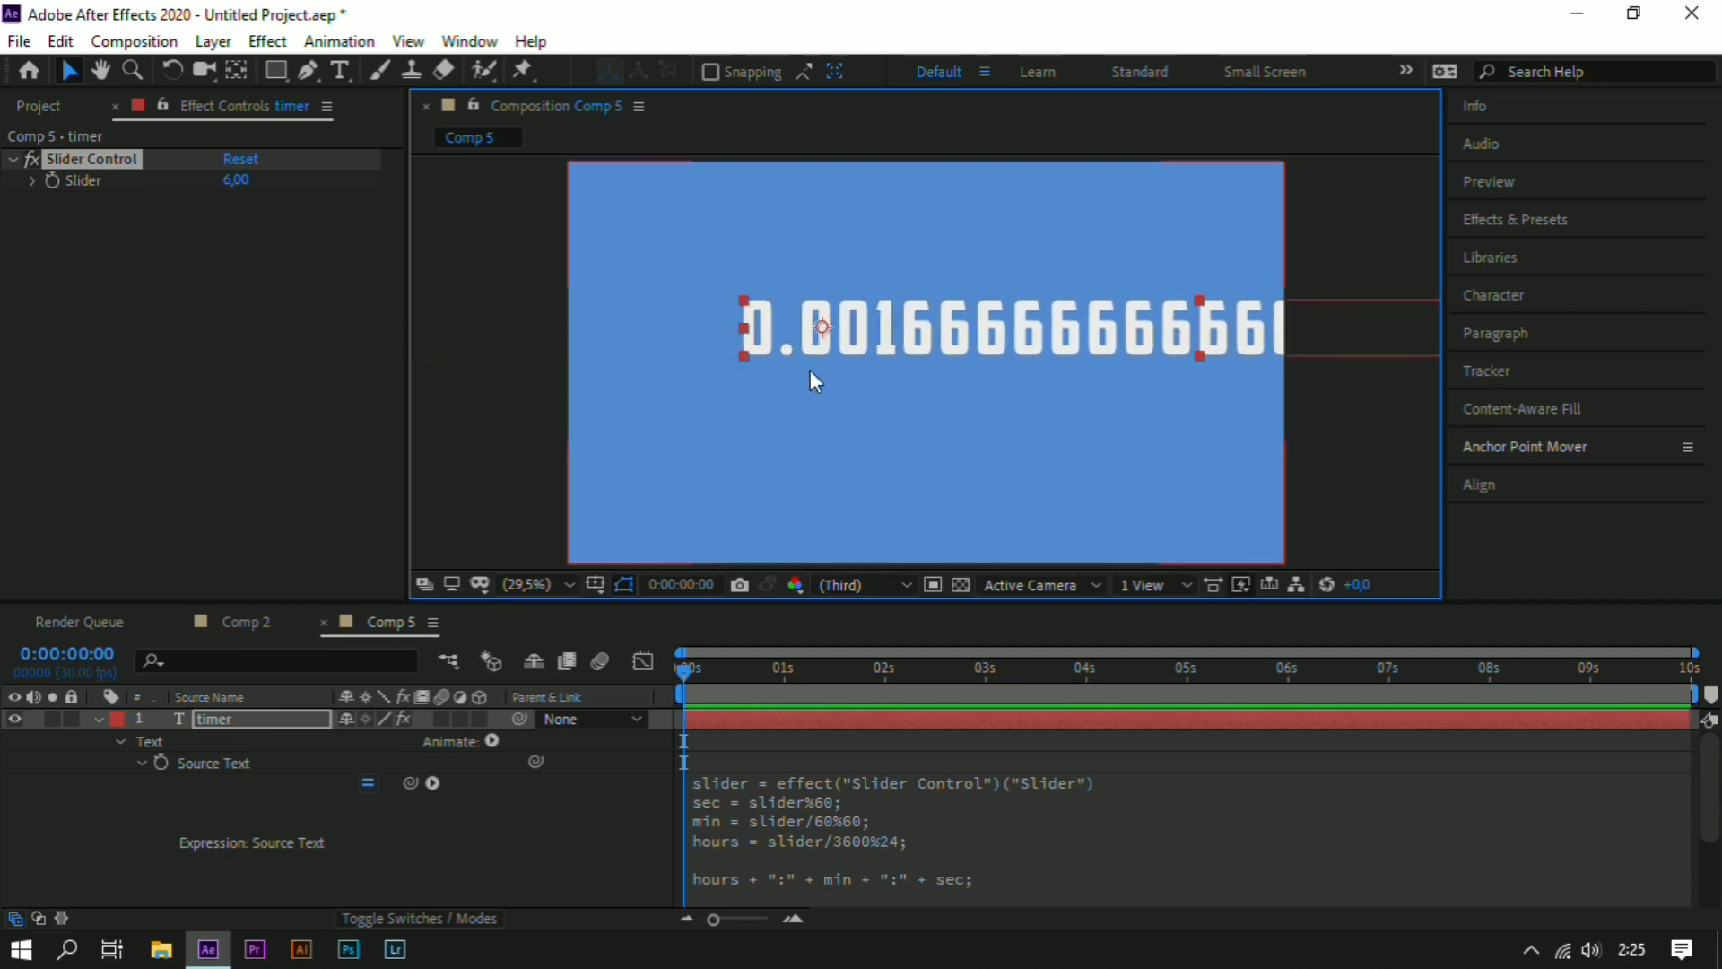
{"action": "left_click_drag", "start_coordinate": [988, 353], "coordinate": [610, 338]}
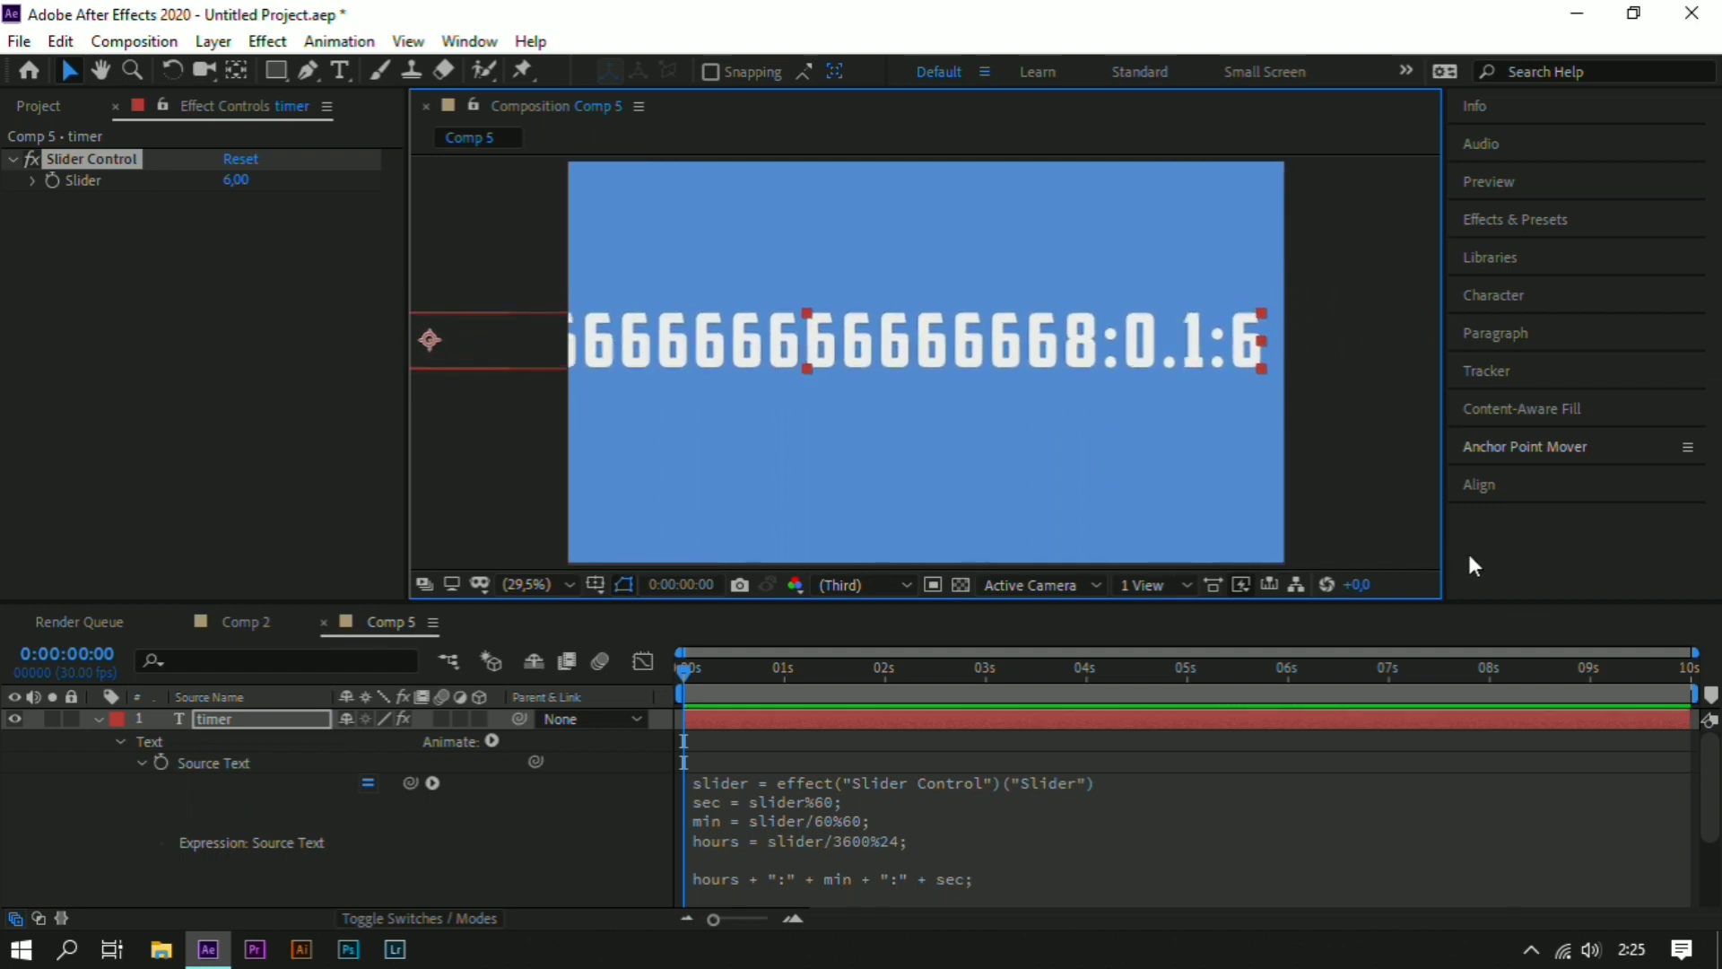
- Wrap the seconds calculation in the source text expression so the line reads sec = Math.floor(slider%60);
{"action": "left_click", "coordinate": [746, 804]}
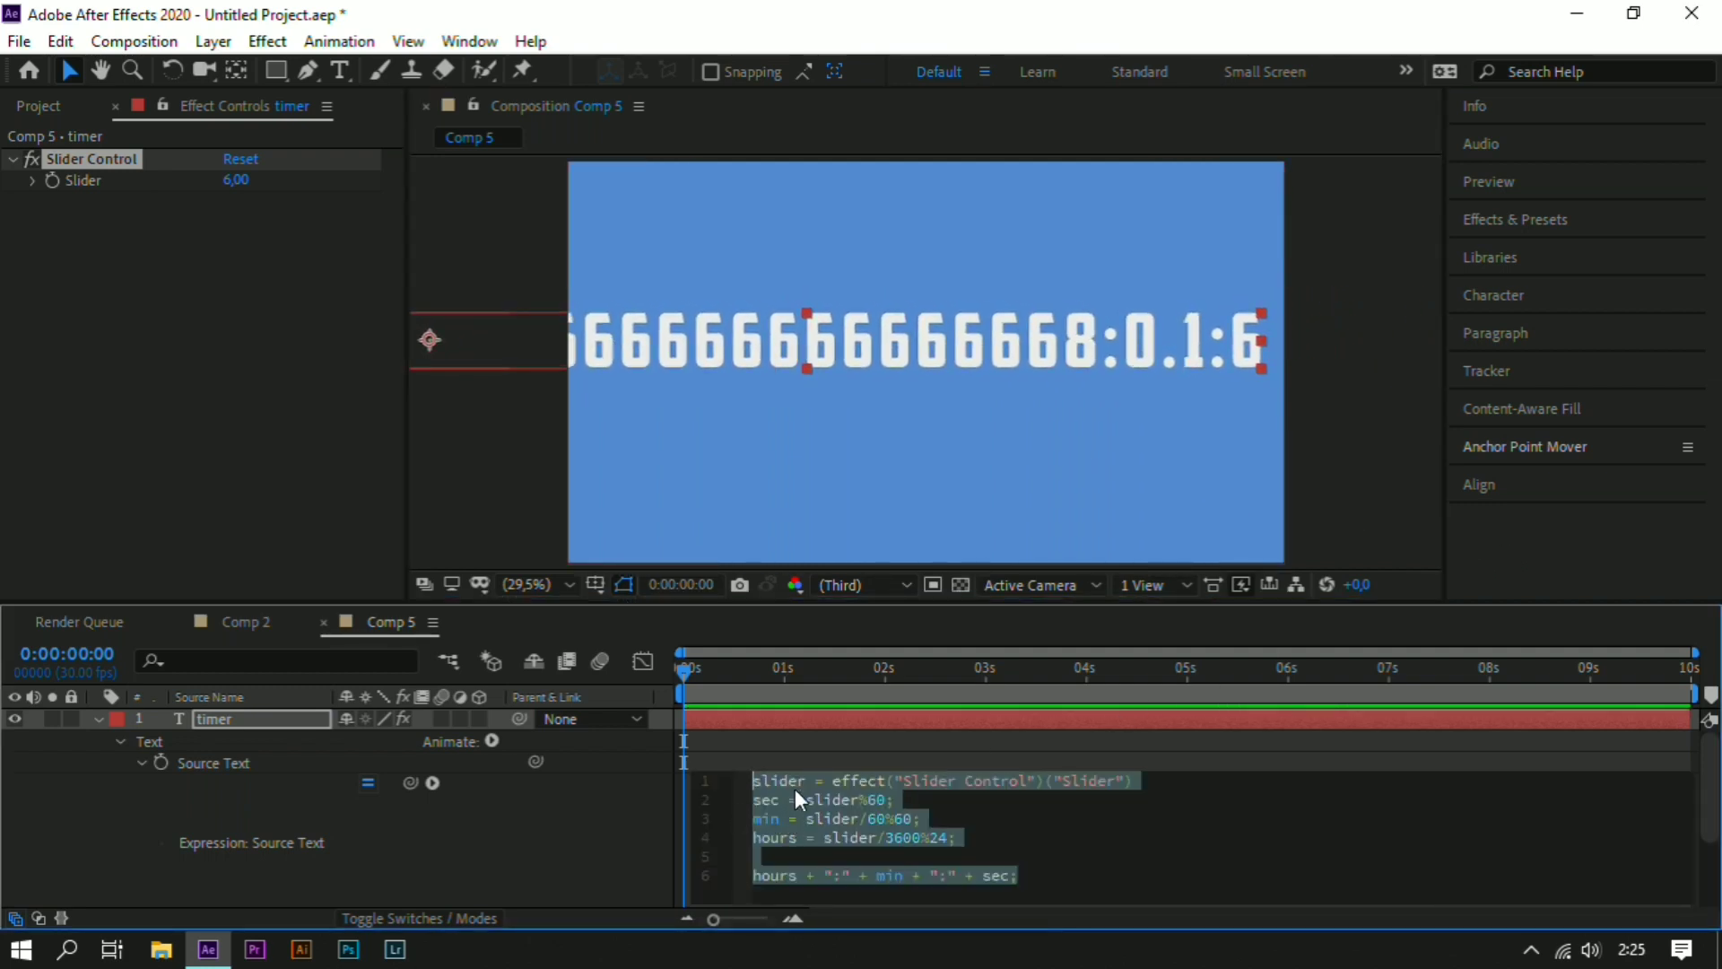
{"action": "left_click", "coordinate": [795, 789]}
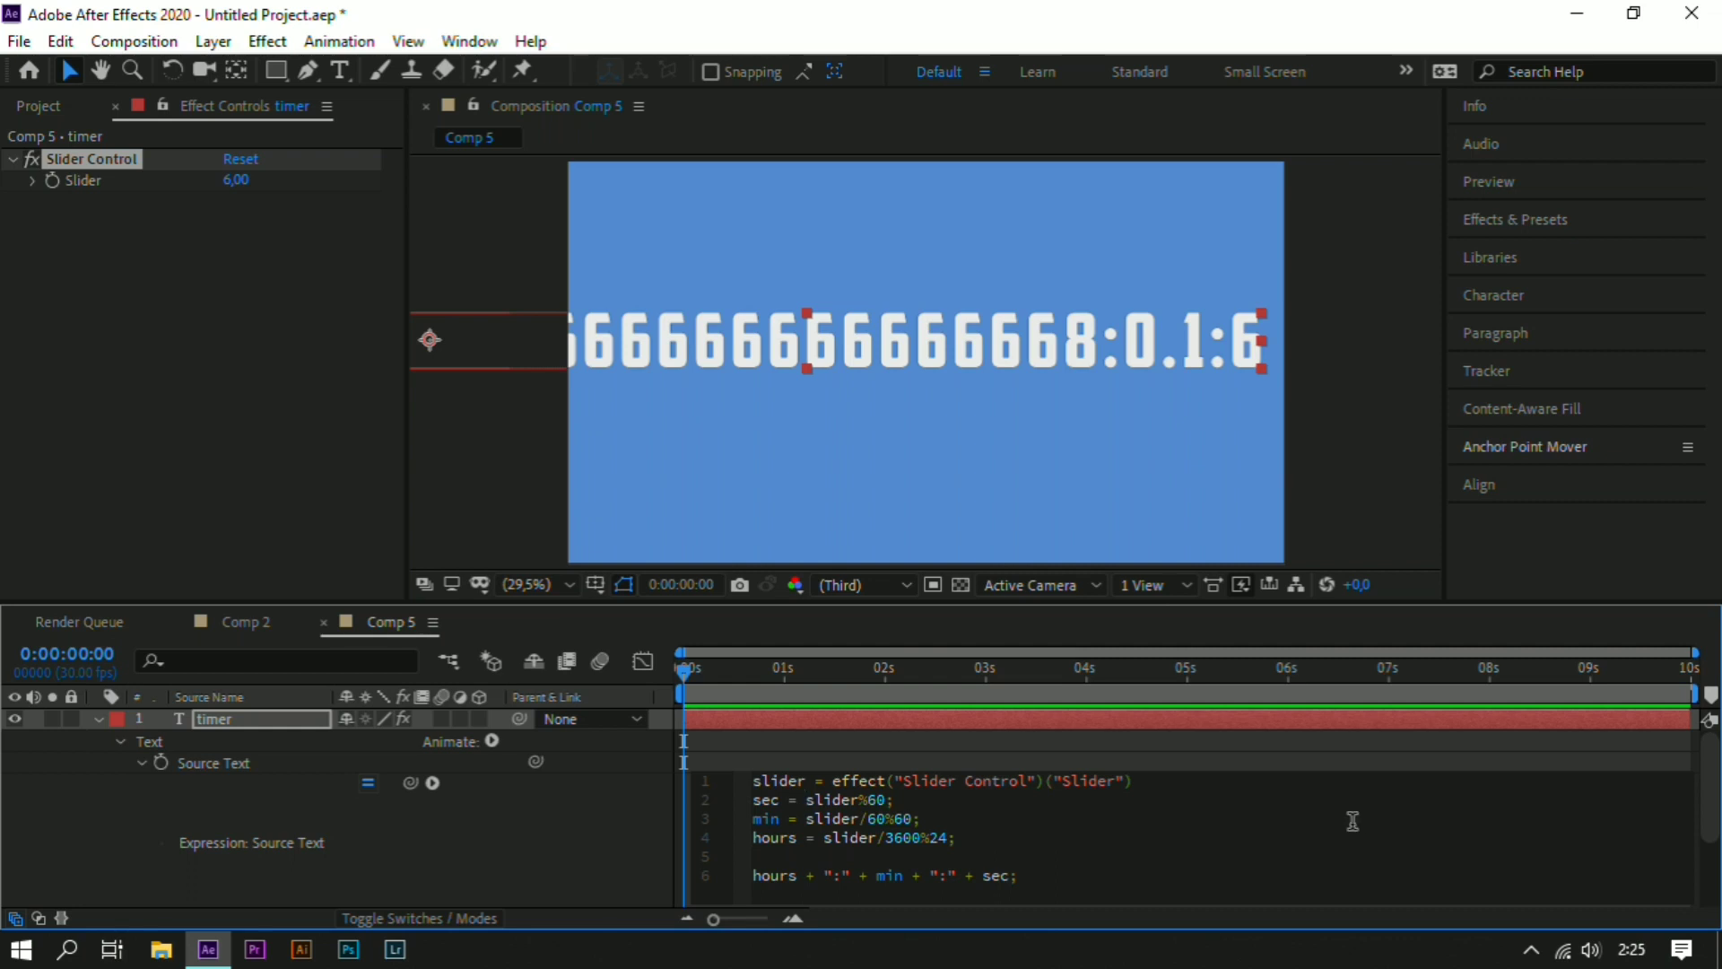
{"action": "type", "text": "Math"}
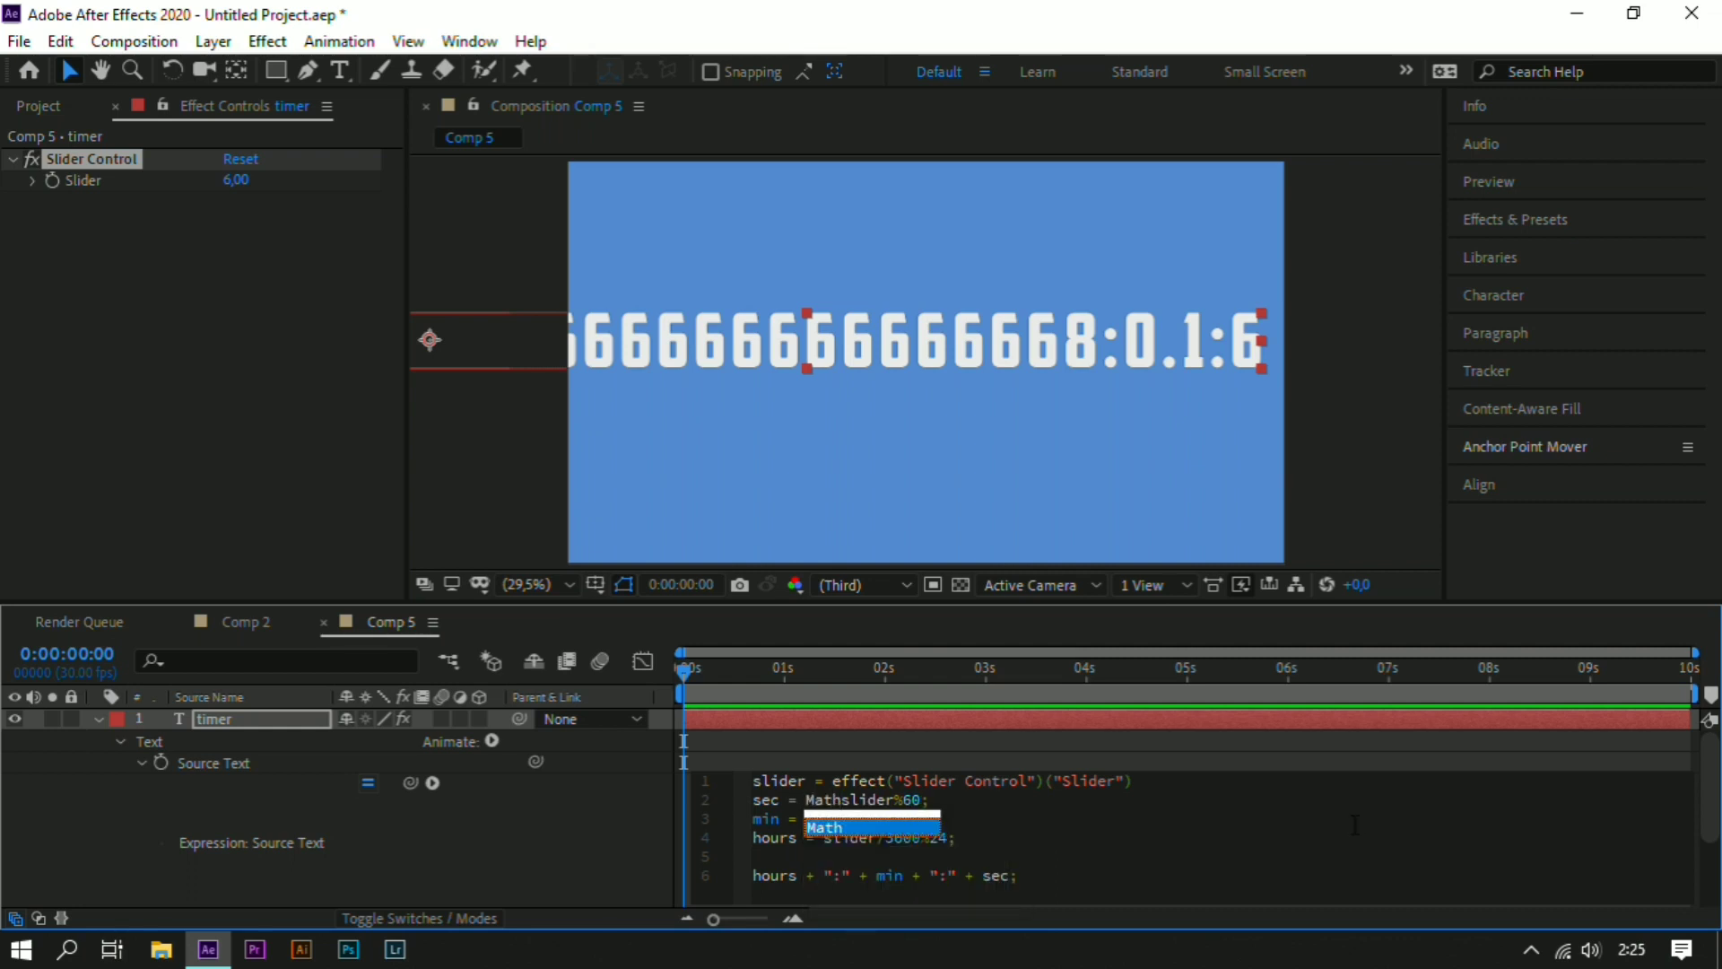
{"action": "type", "text": ".floor"}
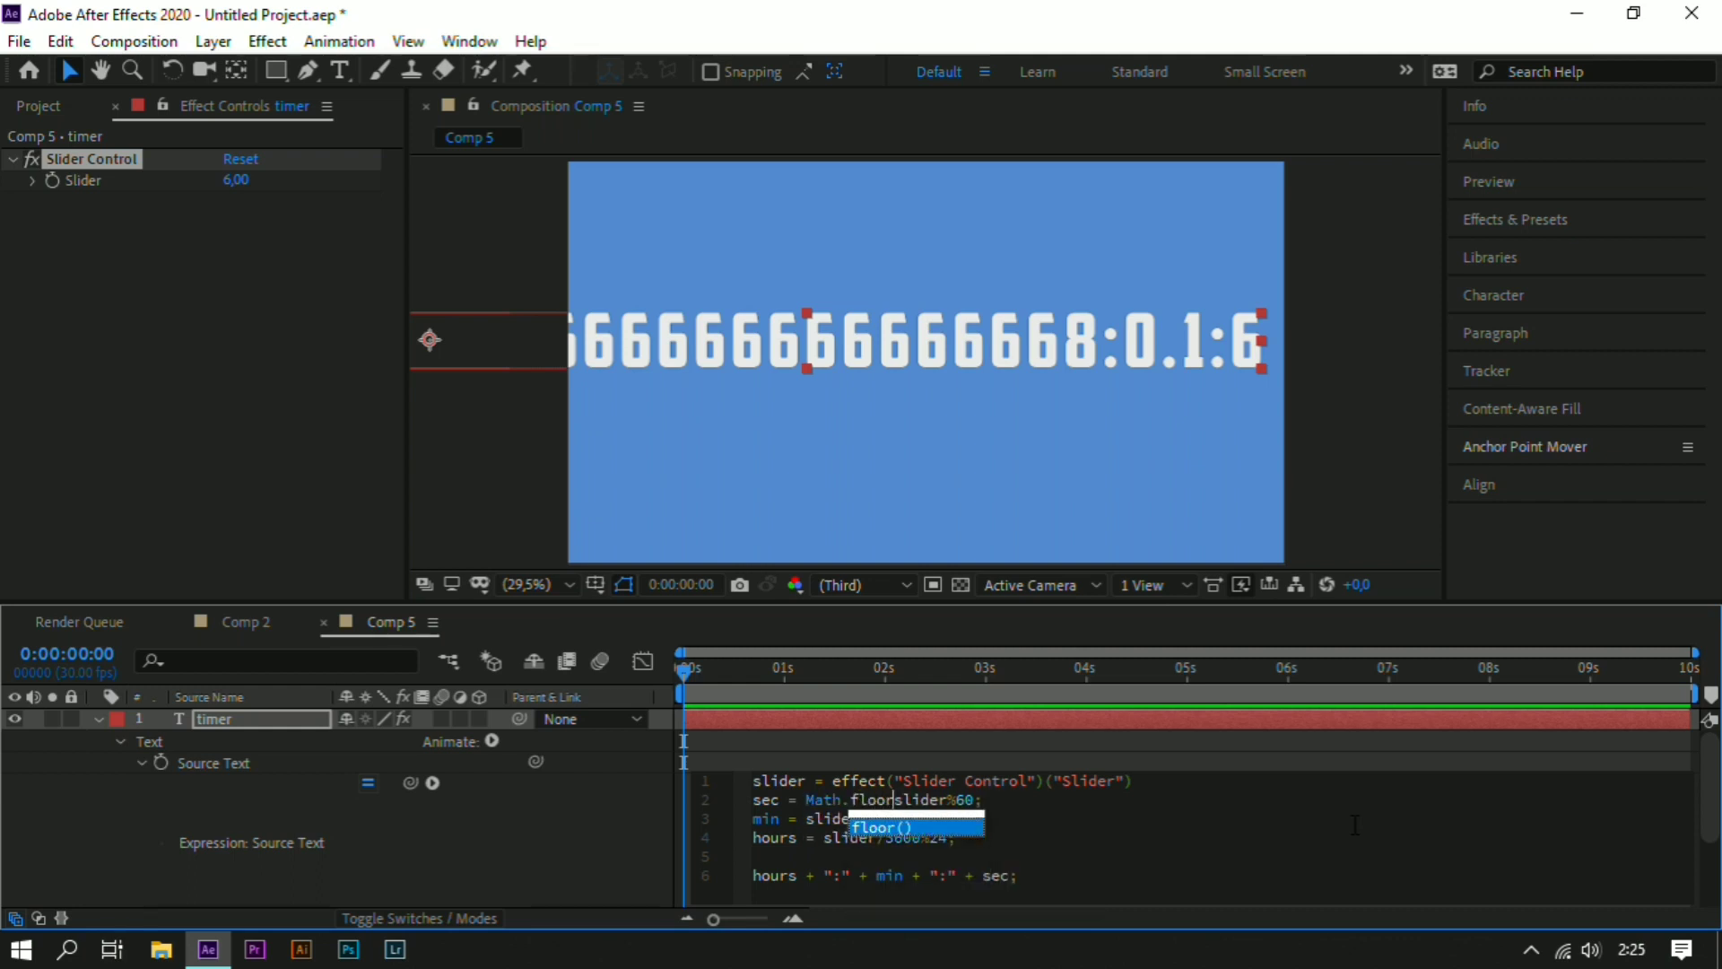
{"action": "key", "text": "Return"}
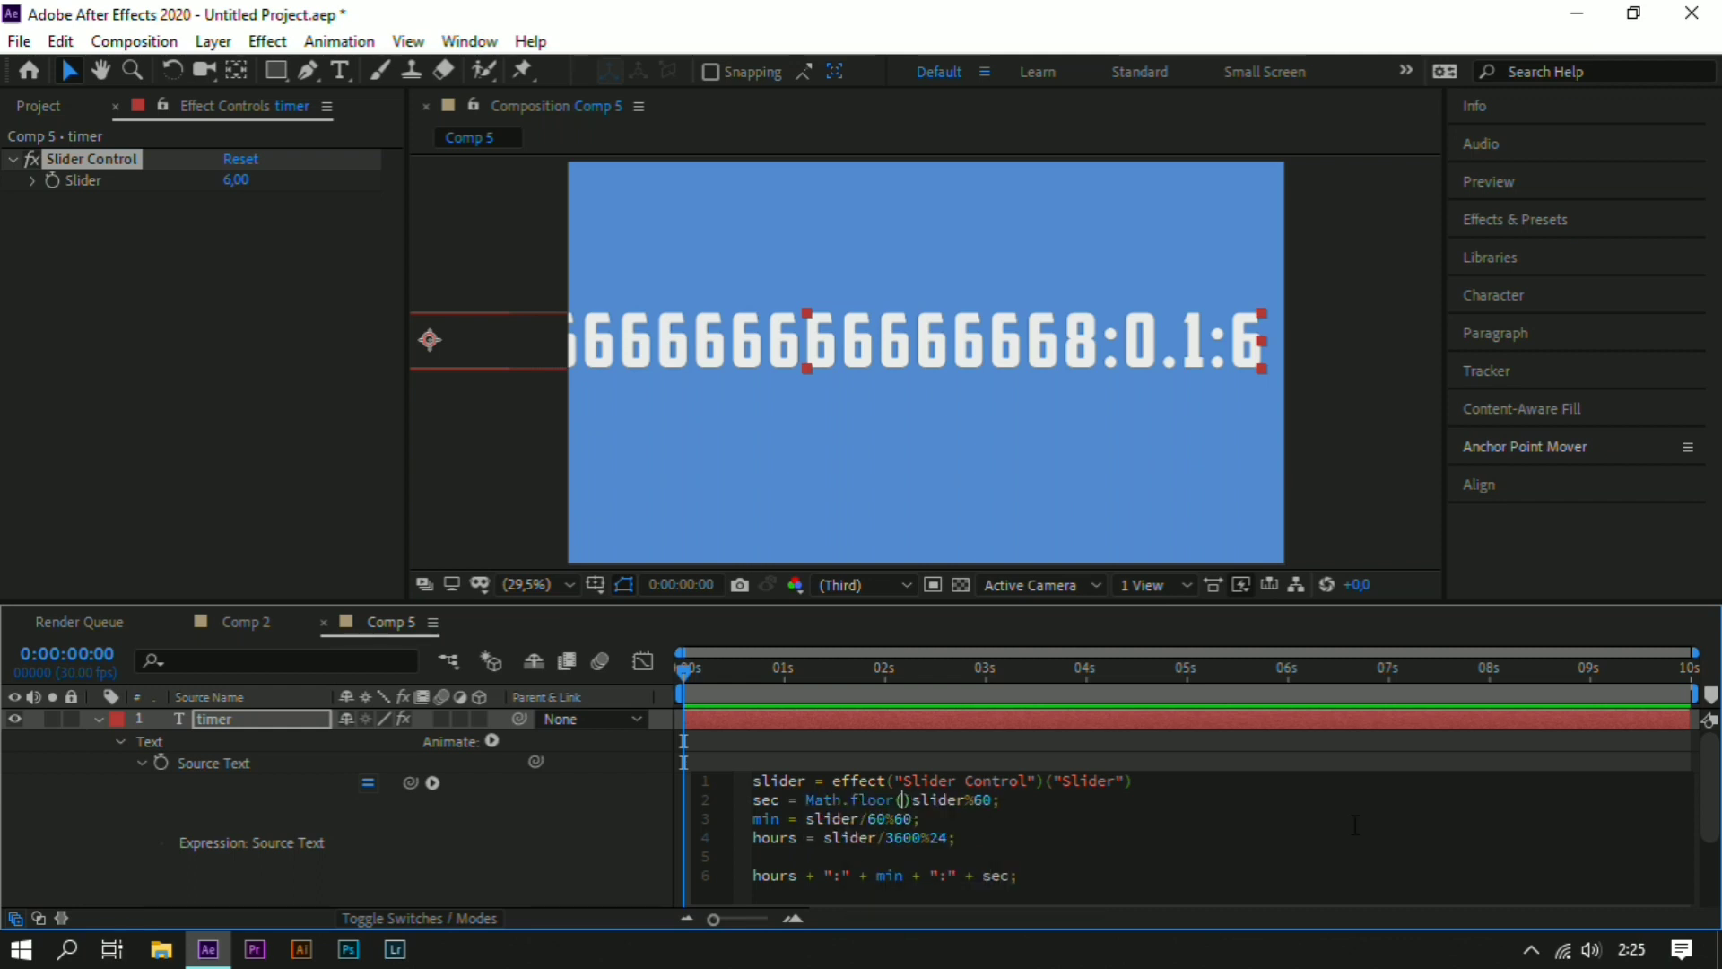
{"action": "key", "text": "BackSpace"}
{"action": "key", "text": "Right"}
{"action": "key", "text": "Right"}
{"action": "key", "text": "Right"}
{"action": "key", "text": "Right"}
{"action": "key", "text": "Right"}
{"action": "key", "text": "Right"}
{"action": "key", "text": "Right"}
{"action": "key", "text": "Right"}
{"action": "key", "text": "Right"}
{"action": "type", "text": ")"}
- Round down the minutes calculation so its expression line reads min = Math.floor(slider/60%60);
{"action": "key", "text": "Down"}
{"action": "key", "text": "Left"}
{"action": "key", "text": "Left"}
{"action": "key", "text": "Left"}
{"action": "key", "text": "Left"}
{"action": "key", "text": "Left"}
{"action": "key", "text": "Left"}
{"action": "key", "text": "Left"}
{"action": "key", "text": "Left"}
{"action": "key", "text": "Left"}
{"action": "key", "text": "Left"}
{"action": "key", "text": "Left"}
{"action": "key", "text": "Left"}
{"action": "key", "text": "Left"}
{"action": "type", "text": "Mat"}
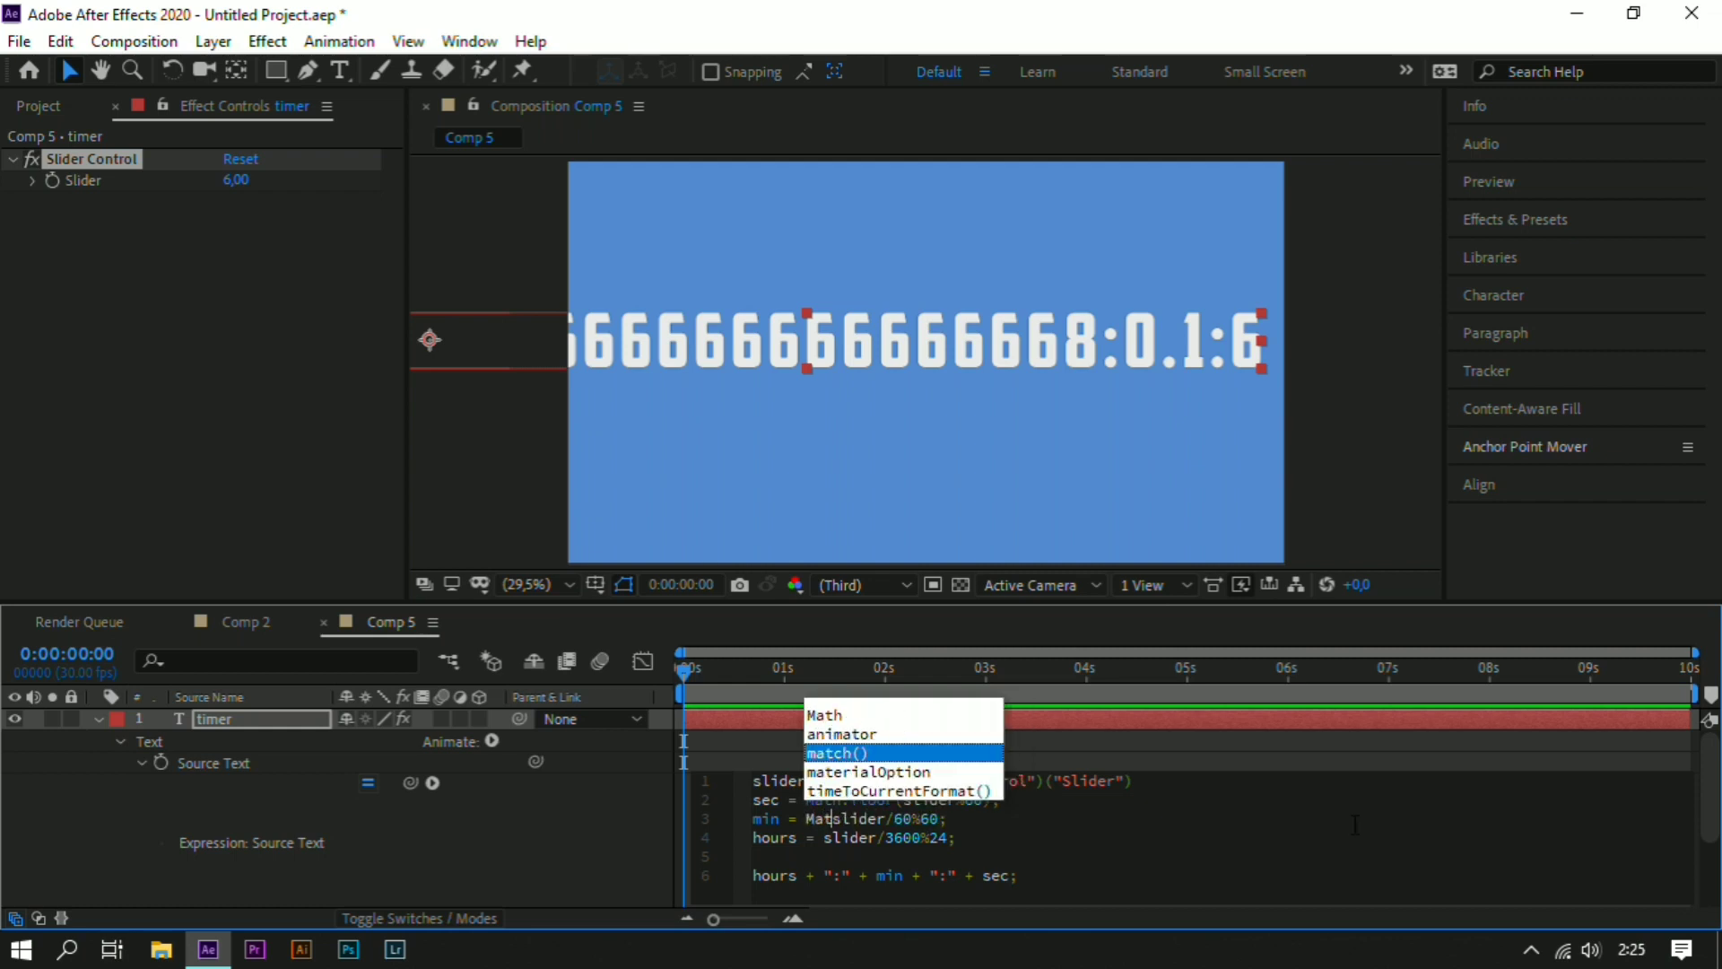
{"action": "type", "text": "h"}
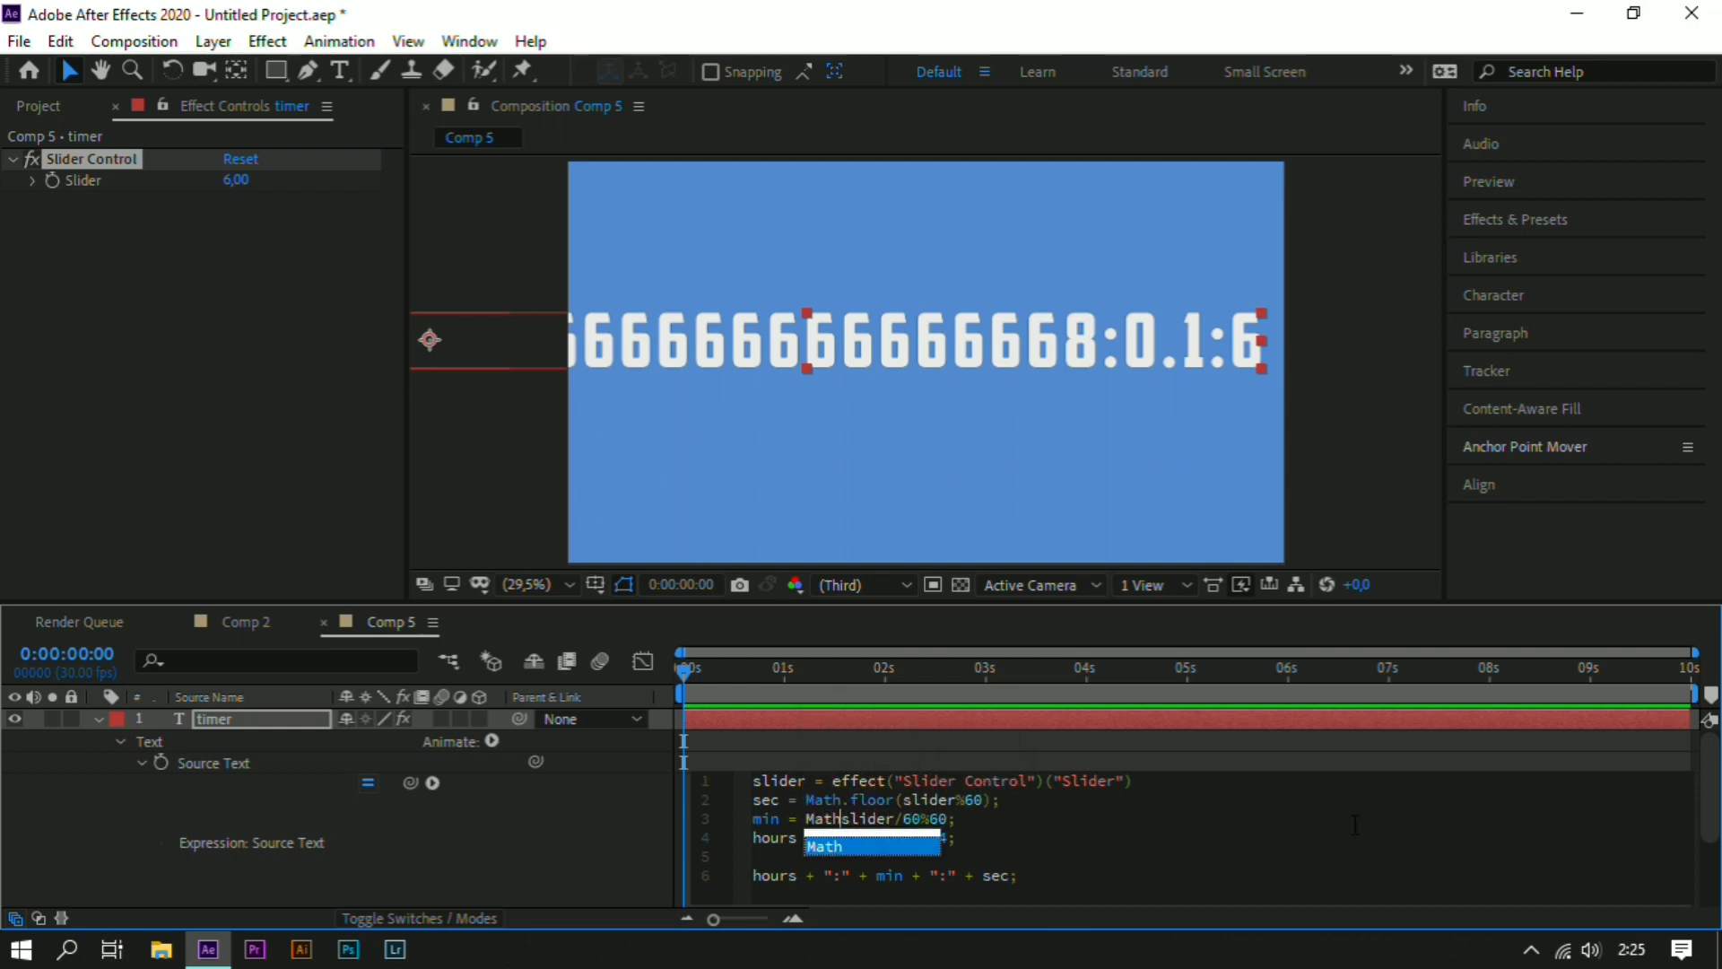
{"action": "type", "text": "."}
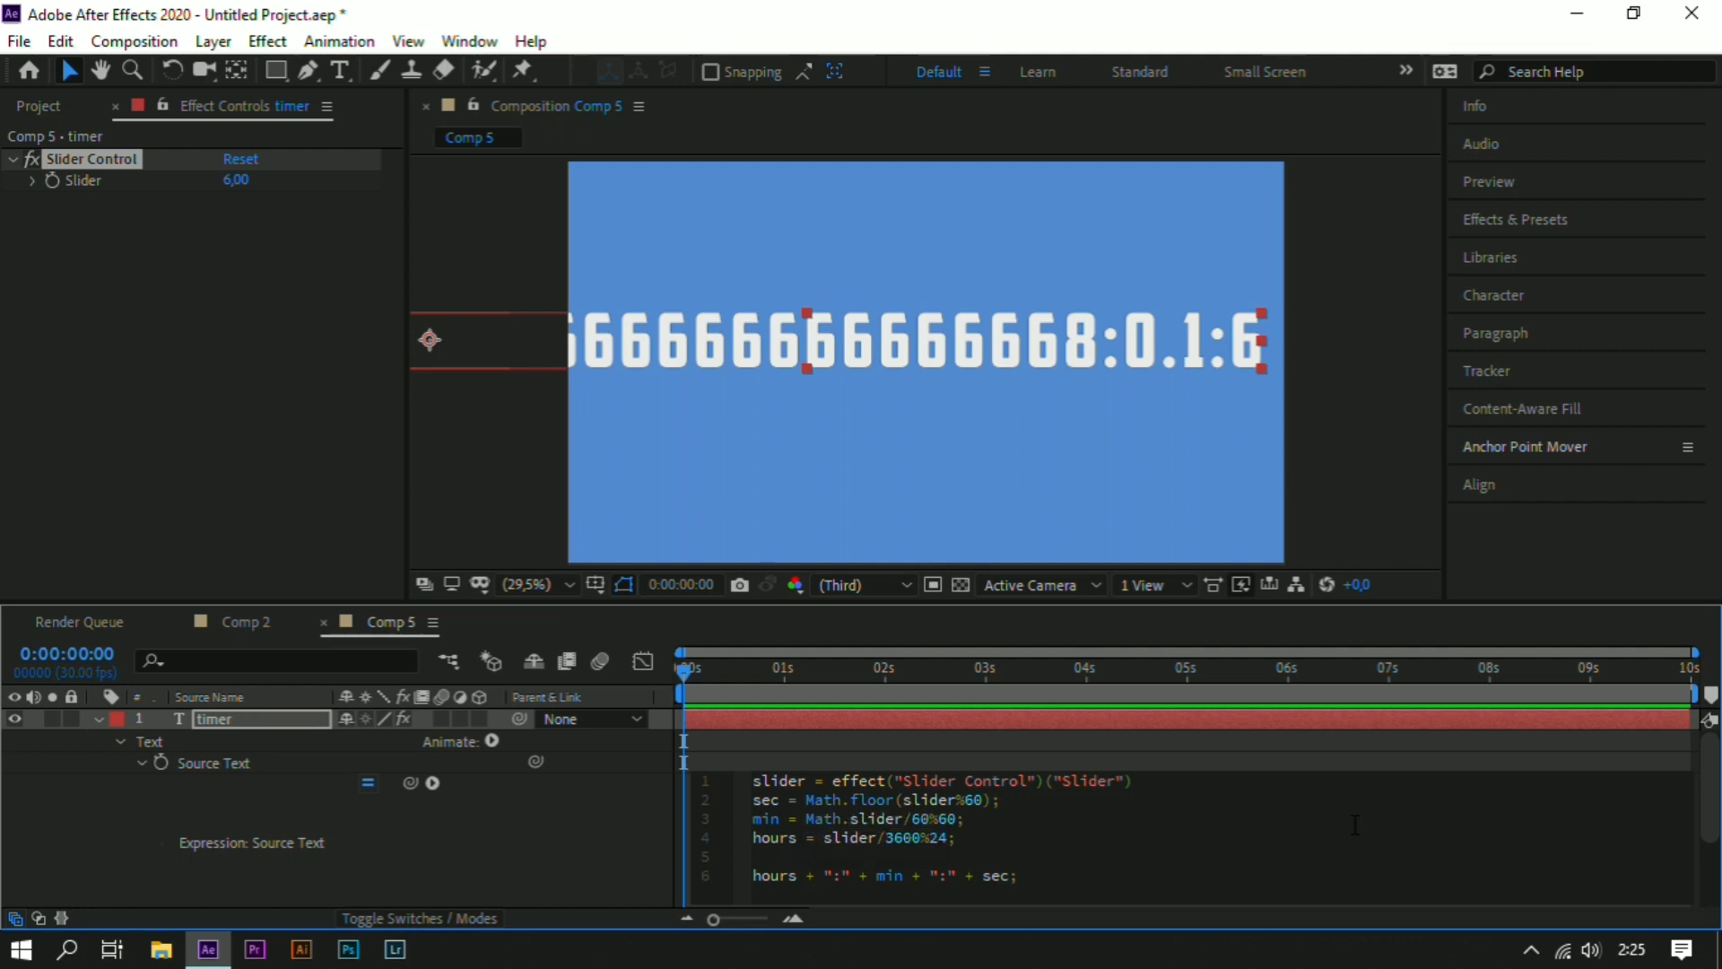
{"action": "type", "text": "floor"}
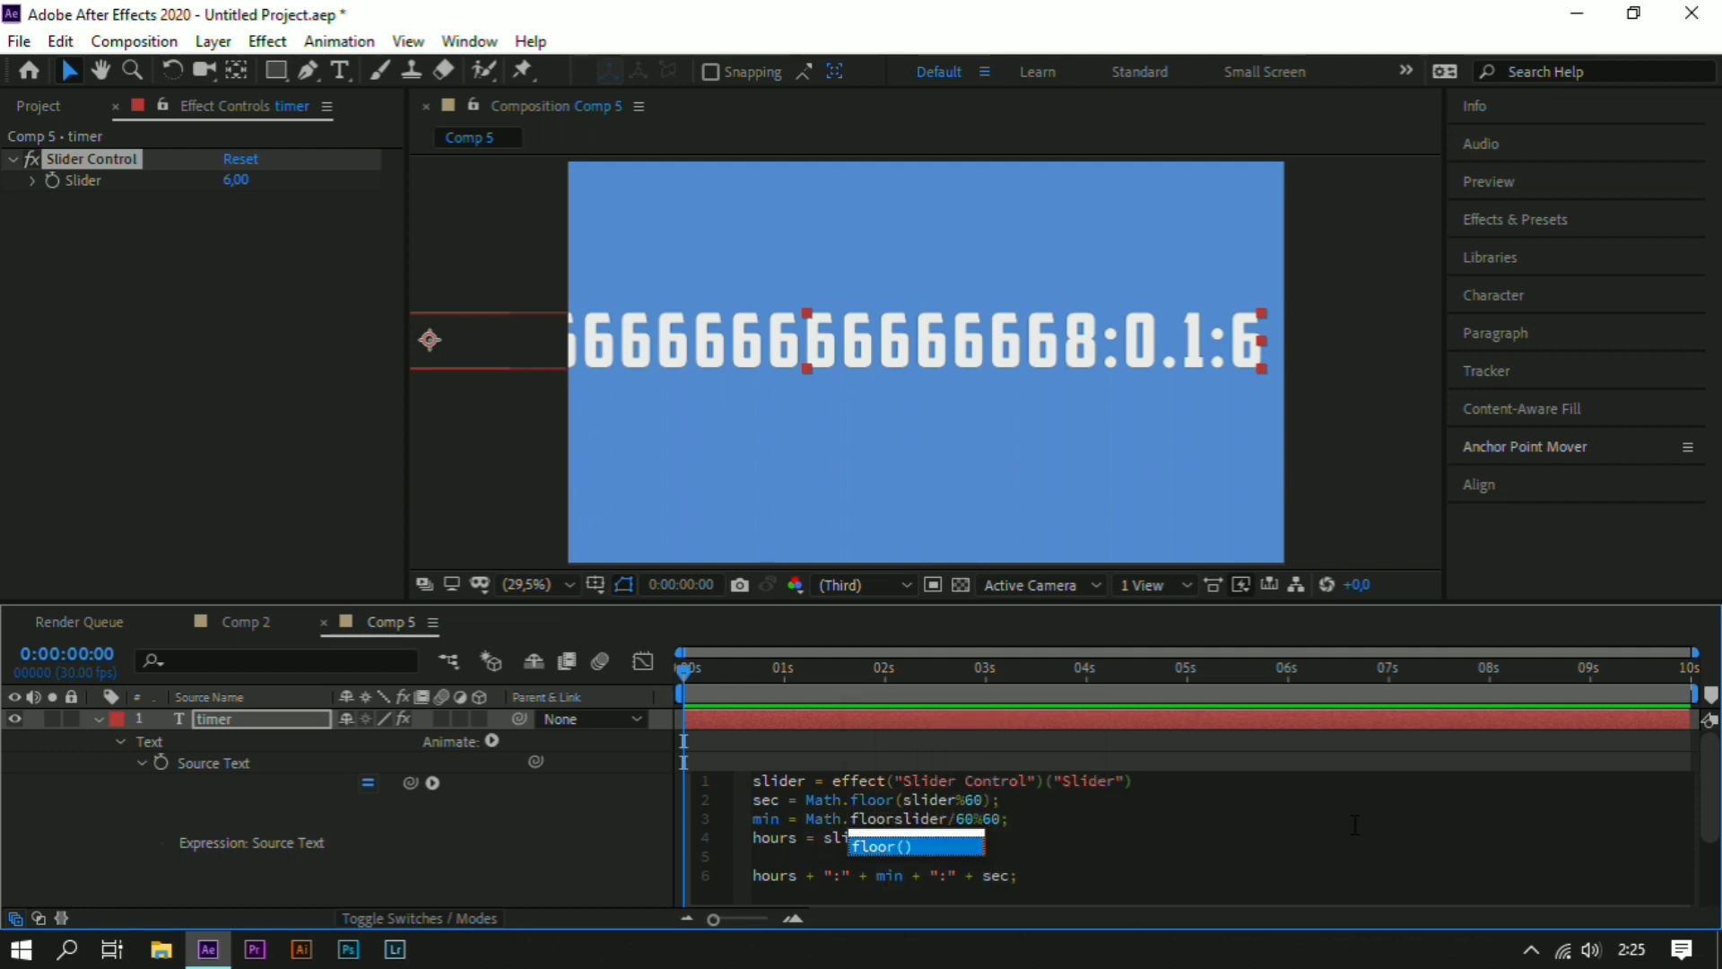
{"action": "type", "text": "("}
{"action": "key", "text": "BackSpace"}
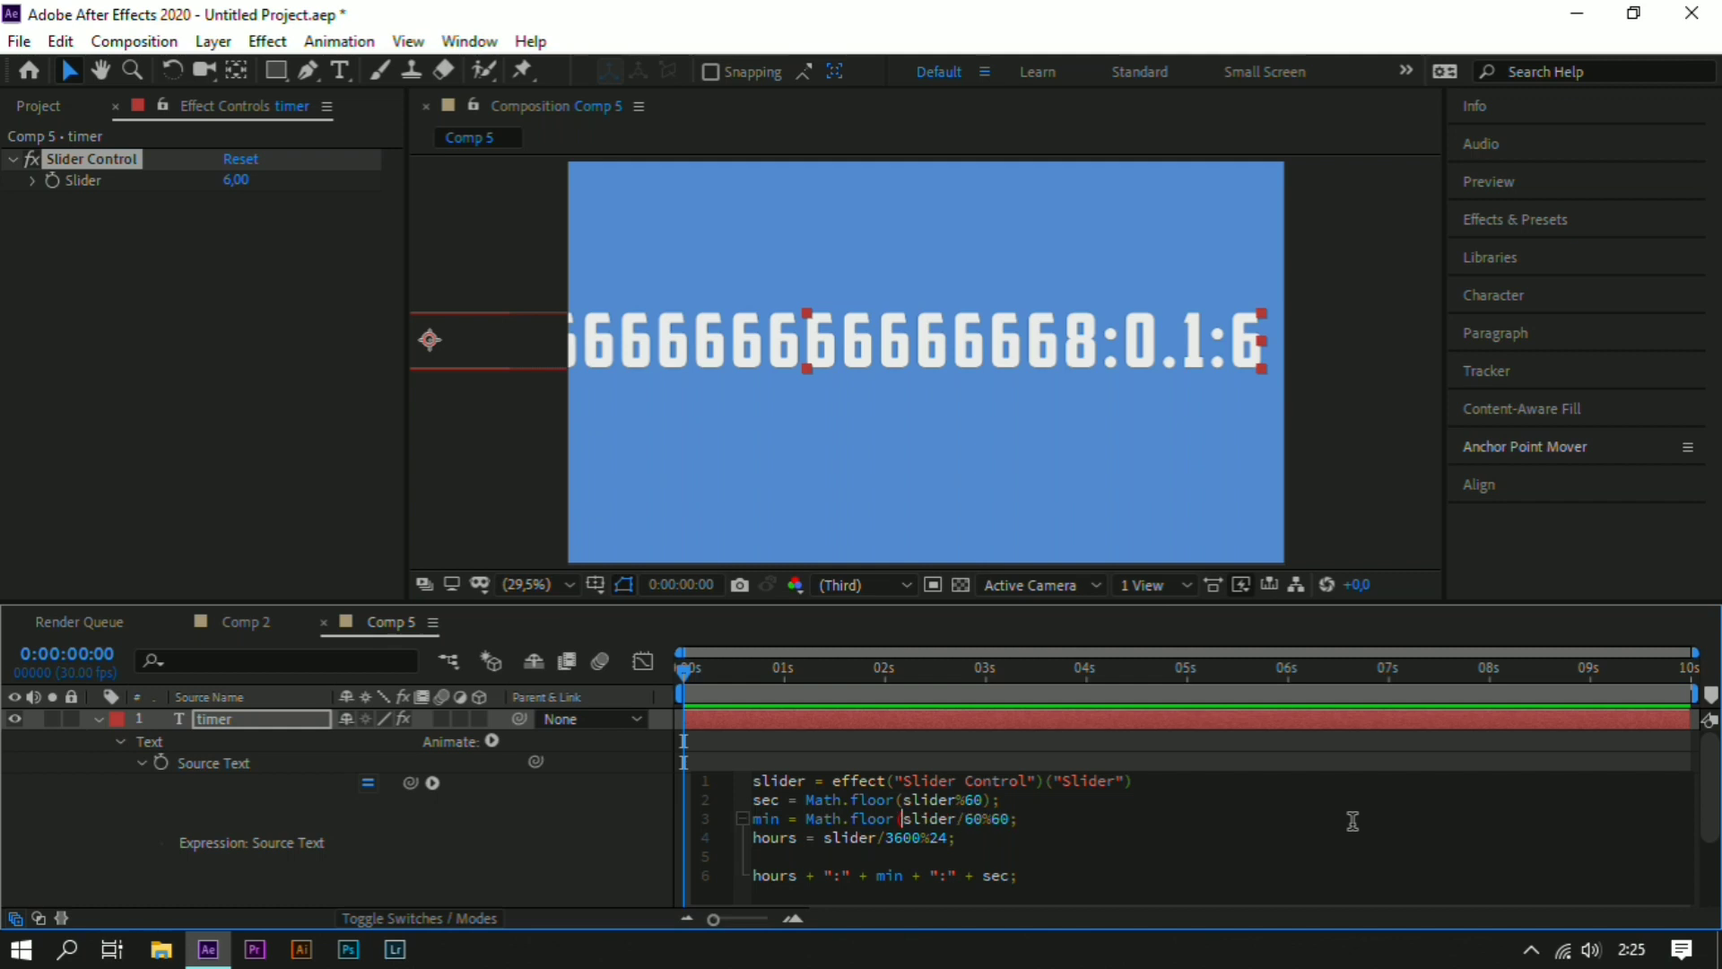
{"action": "key", "text": "Right"}
{"action": "key", "text": "Right"}
{"action": "key", "text": "Right"}
{"action": "key", "text": "Right"}
{"action": "key", "text": "Right"}
{"action": "key", "text": "Right"}
{"action": "key", "text": "Right"}
{"action": "key", "text": "Right"}
{"action": "key", "text": "Right"}
{"action": "key", "text": "Right"}
{"action": "type", "text": ")"}
- Round down the hours calculation as hours = Math.floor(slider/3600%24); and apply the expression
{"action": "key", "text": "Down"}
{"action": "key", "text": "Left"}
{"action": "key", "text": "Left"}
{"action": "key", "text": "Left"}
{"action": "key", "text": "Left"}
{"action": "key", "text": "Left"}
{"action": "key", "text": "Left"}
{"action": "key", "text": "Left"}
{"action": "key", "text": "Left"}
{"action": "key", "text": "Left"}
{"action": "key", "text": "Left"}
{"action": "key", "text": "Left"}
{"action": "key", "text": "Left"}
{"action": "key", "text": "Left"}
{"action": "key", "text": "Left"}
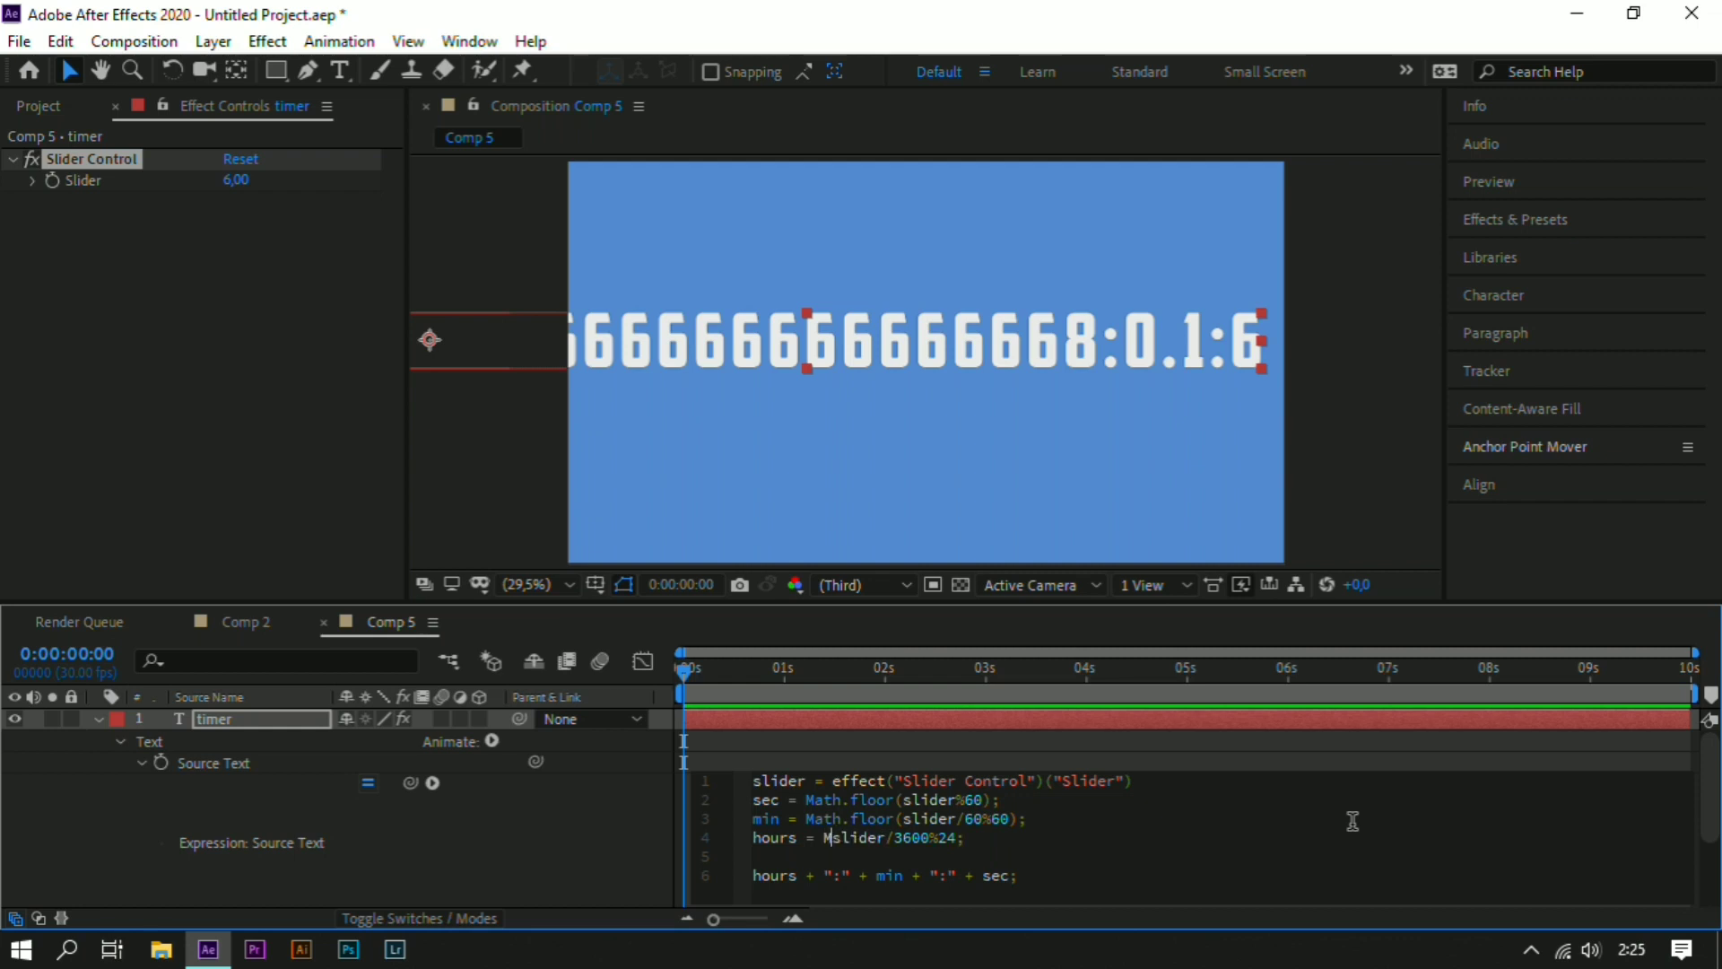
{"action": "type", "text": "Math"}
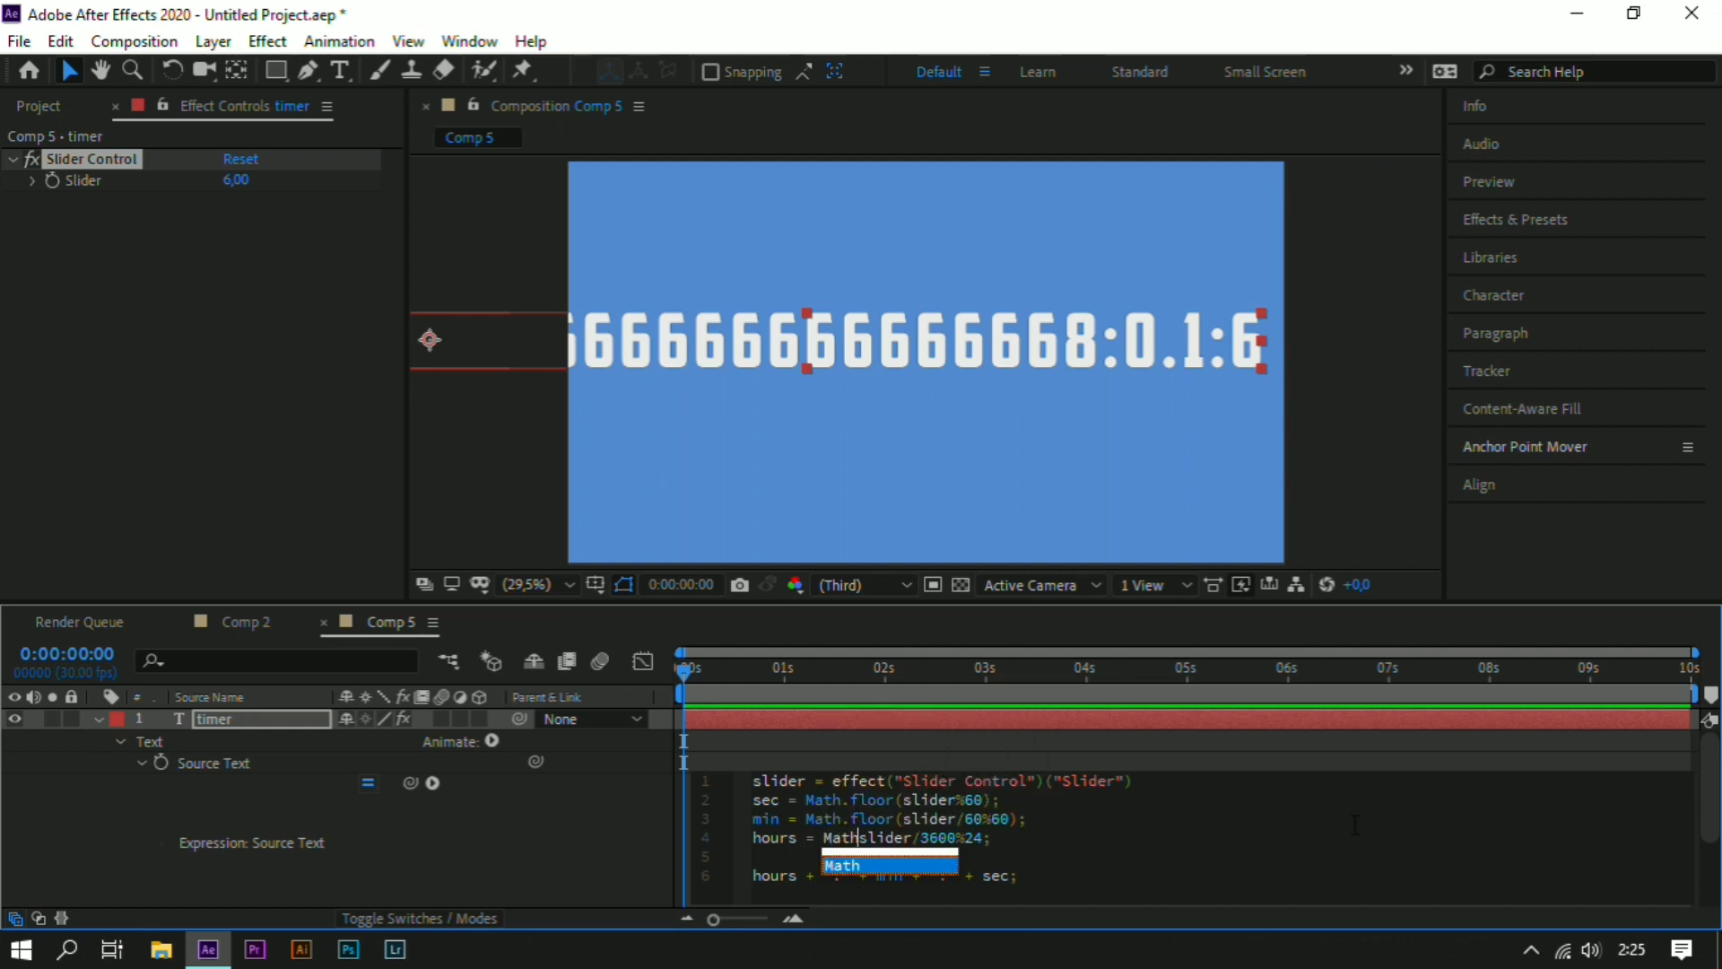
{"action": "type", "text": ".floor"}
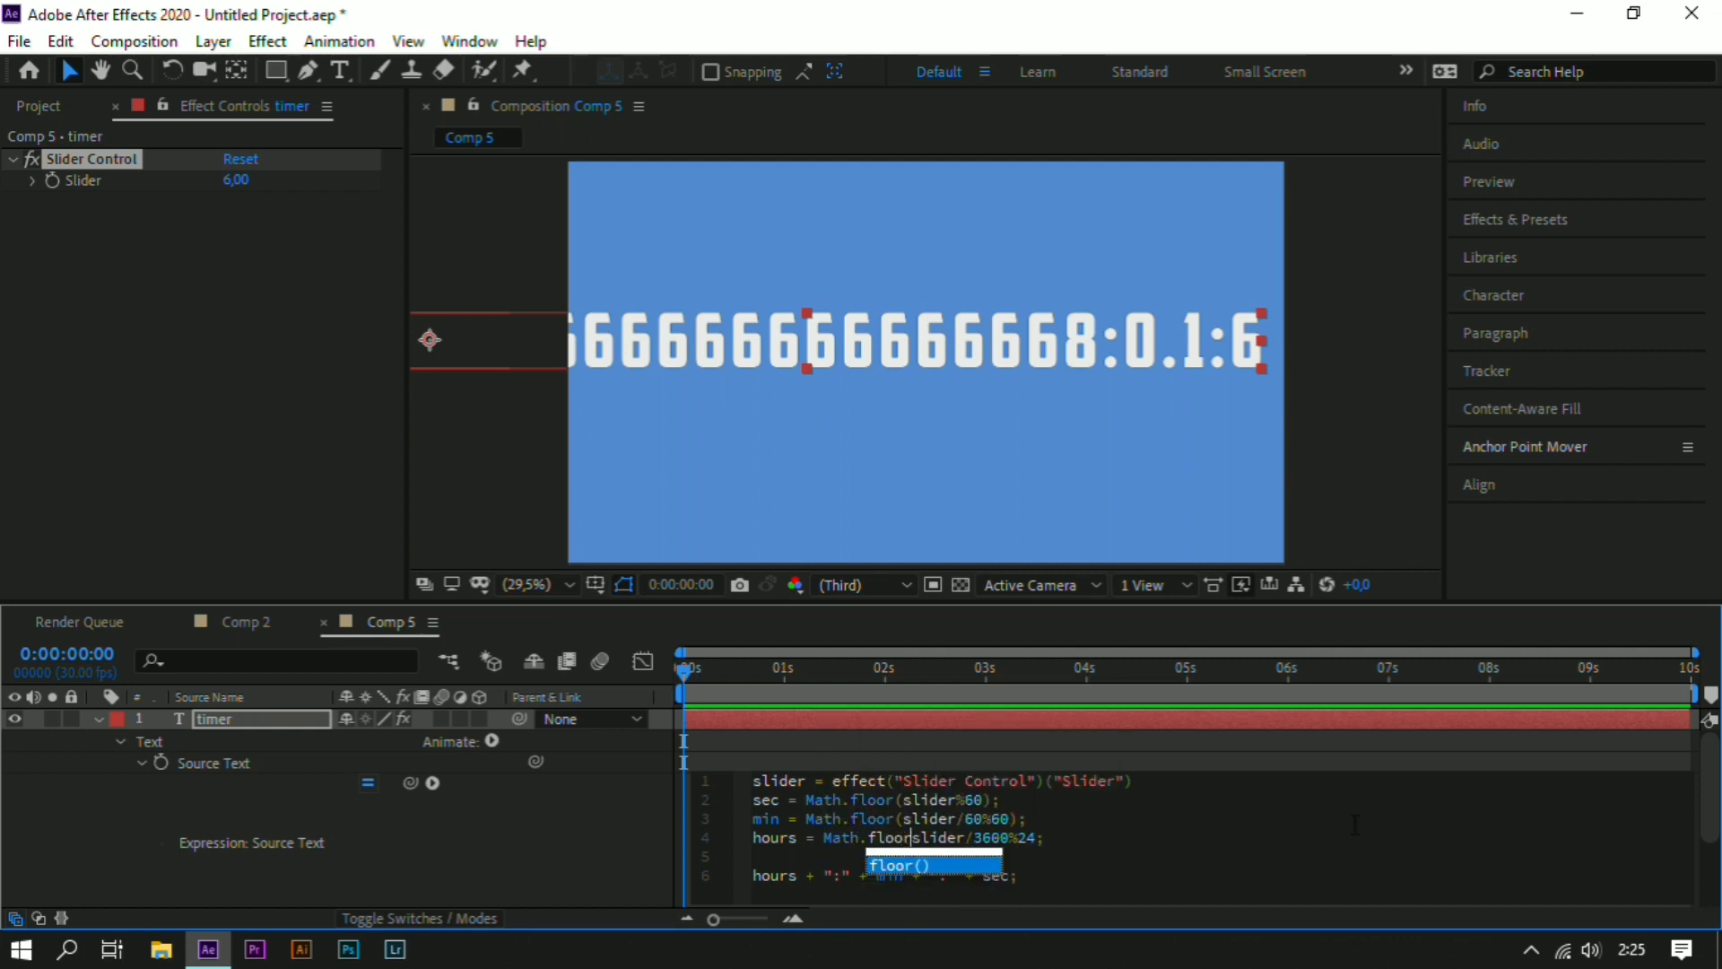
{"action": "key", "text": "Escape"}
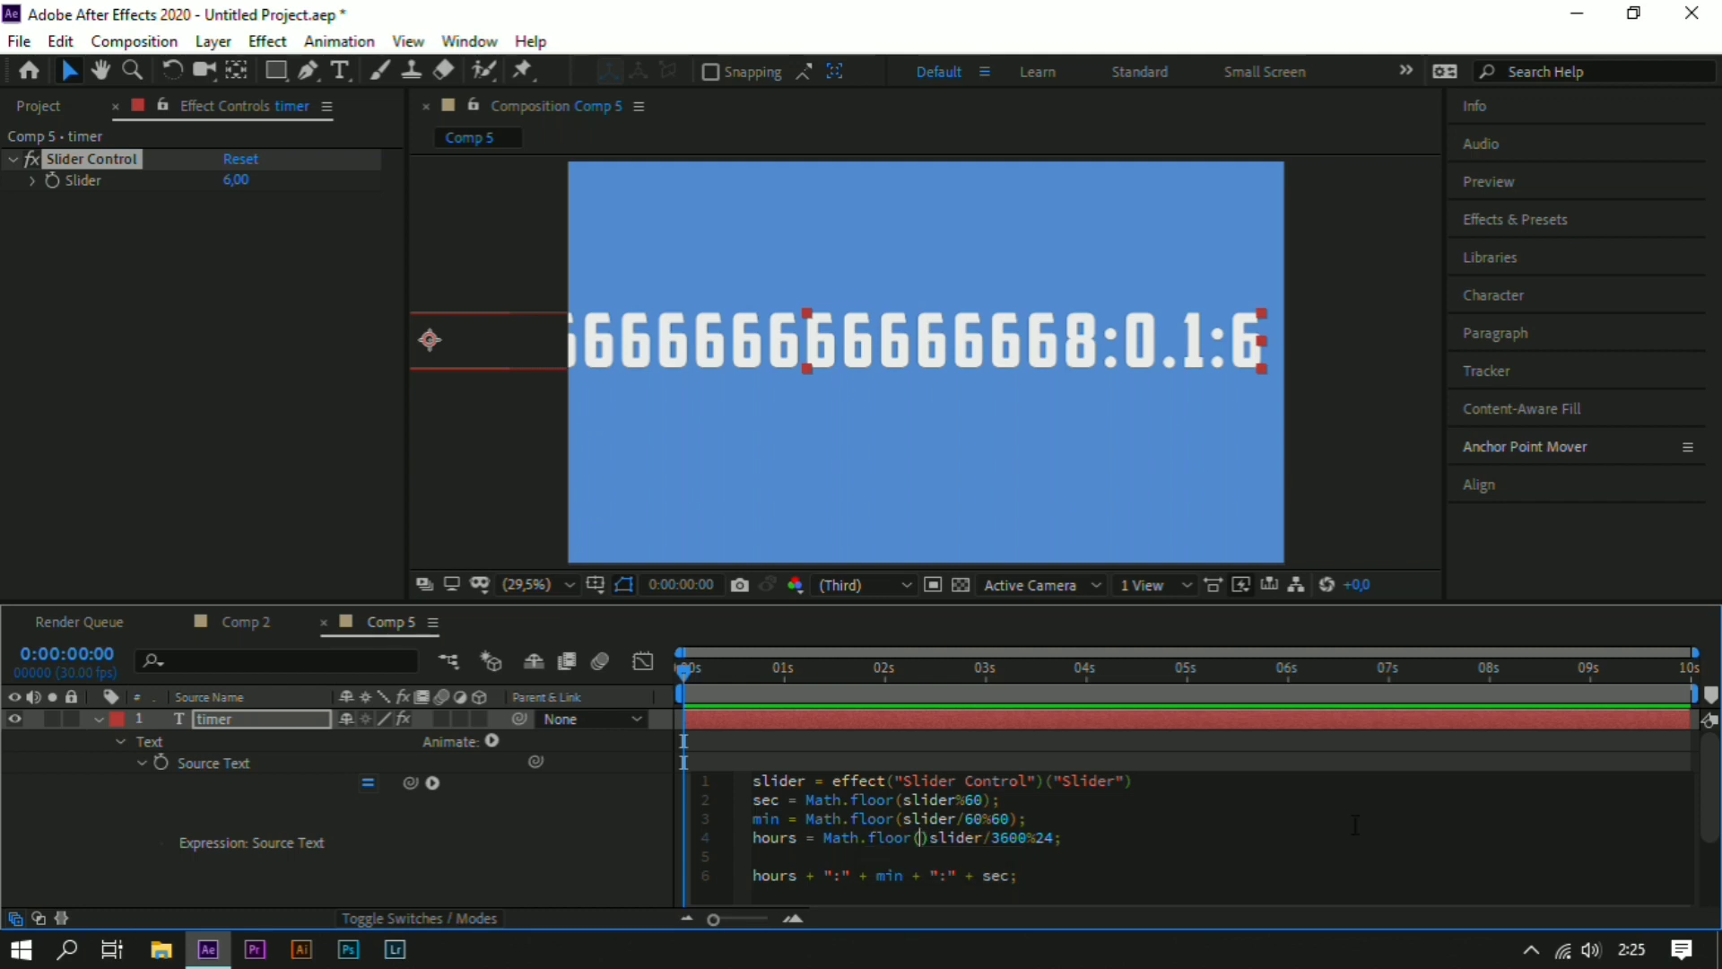
{"action": "type", "text": "("}
{"action": "key", "text": "Right"}
{"action": "key", "text": "Right"}
{"action": "key", "text": "Right"}
{"action": "key", "text": "Right"}
{"action": "key", "text": "Right"}
{"action": "key", "text": "Right"}
{"action": "key", "text": "Right"}
{"action": "key", "text": "Right"}
{"action": "key", "text": "Right"}
{"action": "key", "text": "Right"}
{"action": "key", "text": "Right"}
{"action": "key", "text": "Right"}
{"action": "key", "text": "Right"}
{"action": "key", "text": "Right"}
{"action": "type", "text": ")"}
{"action": "left_click", "coordinate": [1338, 472]}
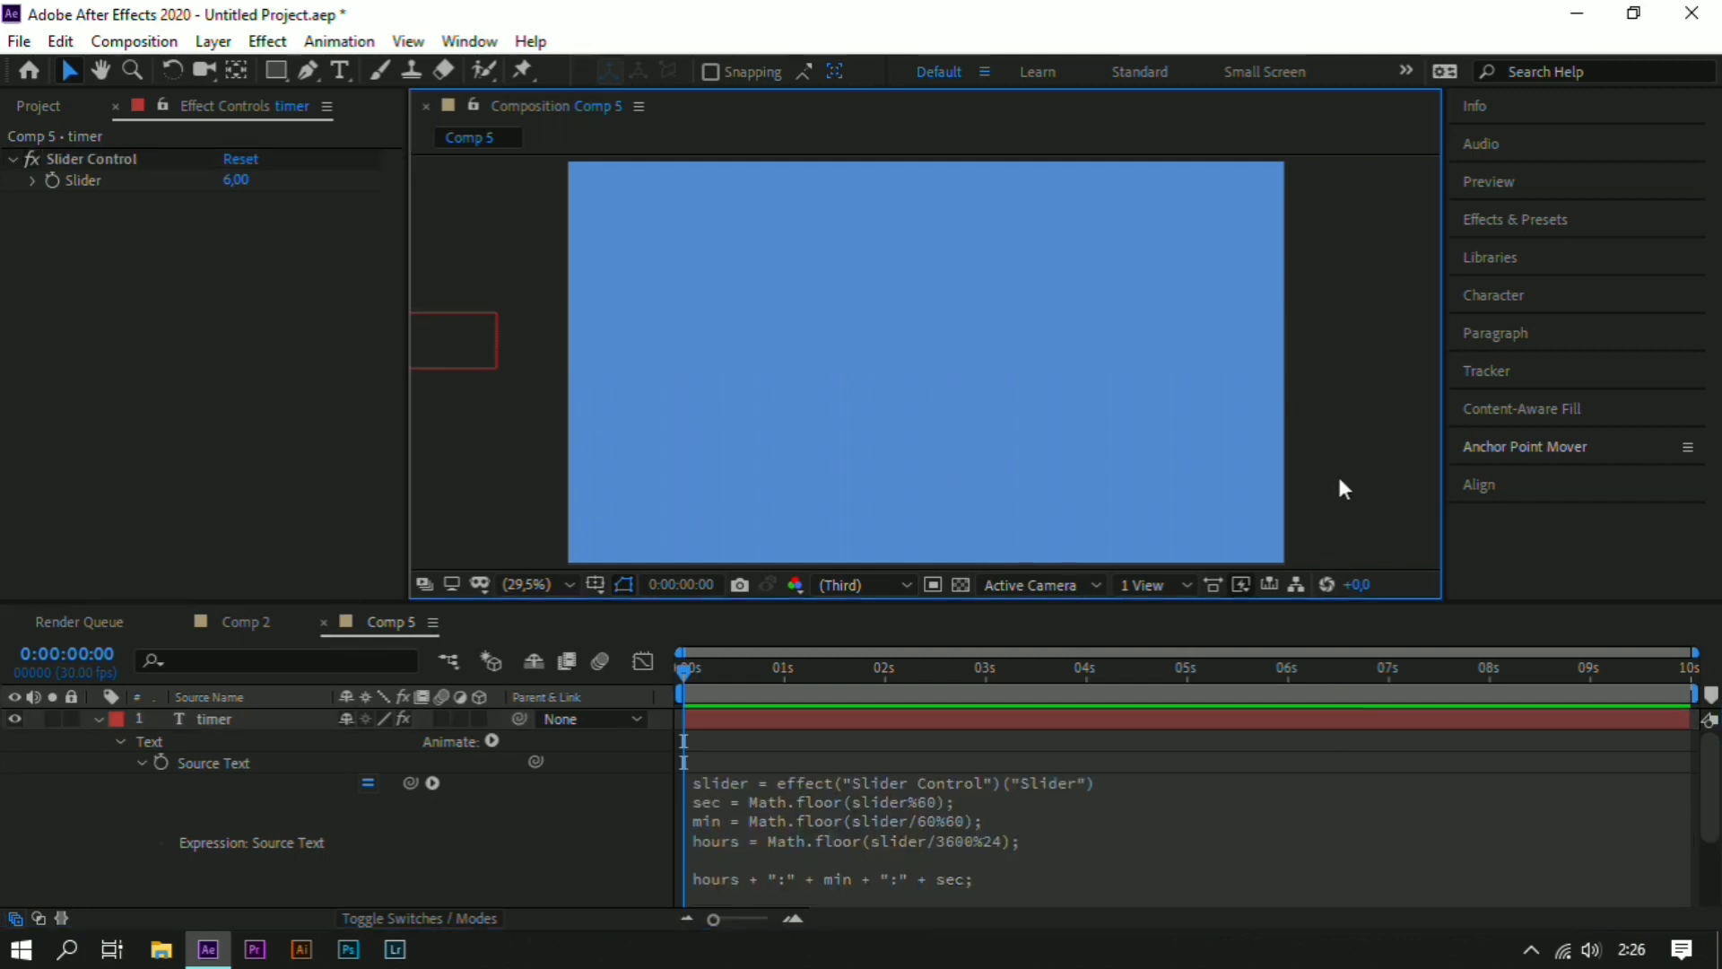
- Center the timer text layer horizontally and vertically in the composition
{"action": "left_click", "coordinate": [250, 719]}
{"action": "left_click", "coordinate": [1514, 491]}
{"action": "left_click", "coordinate": [1514, 547]}
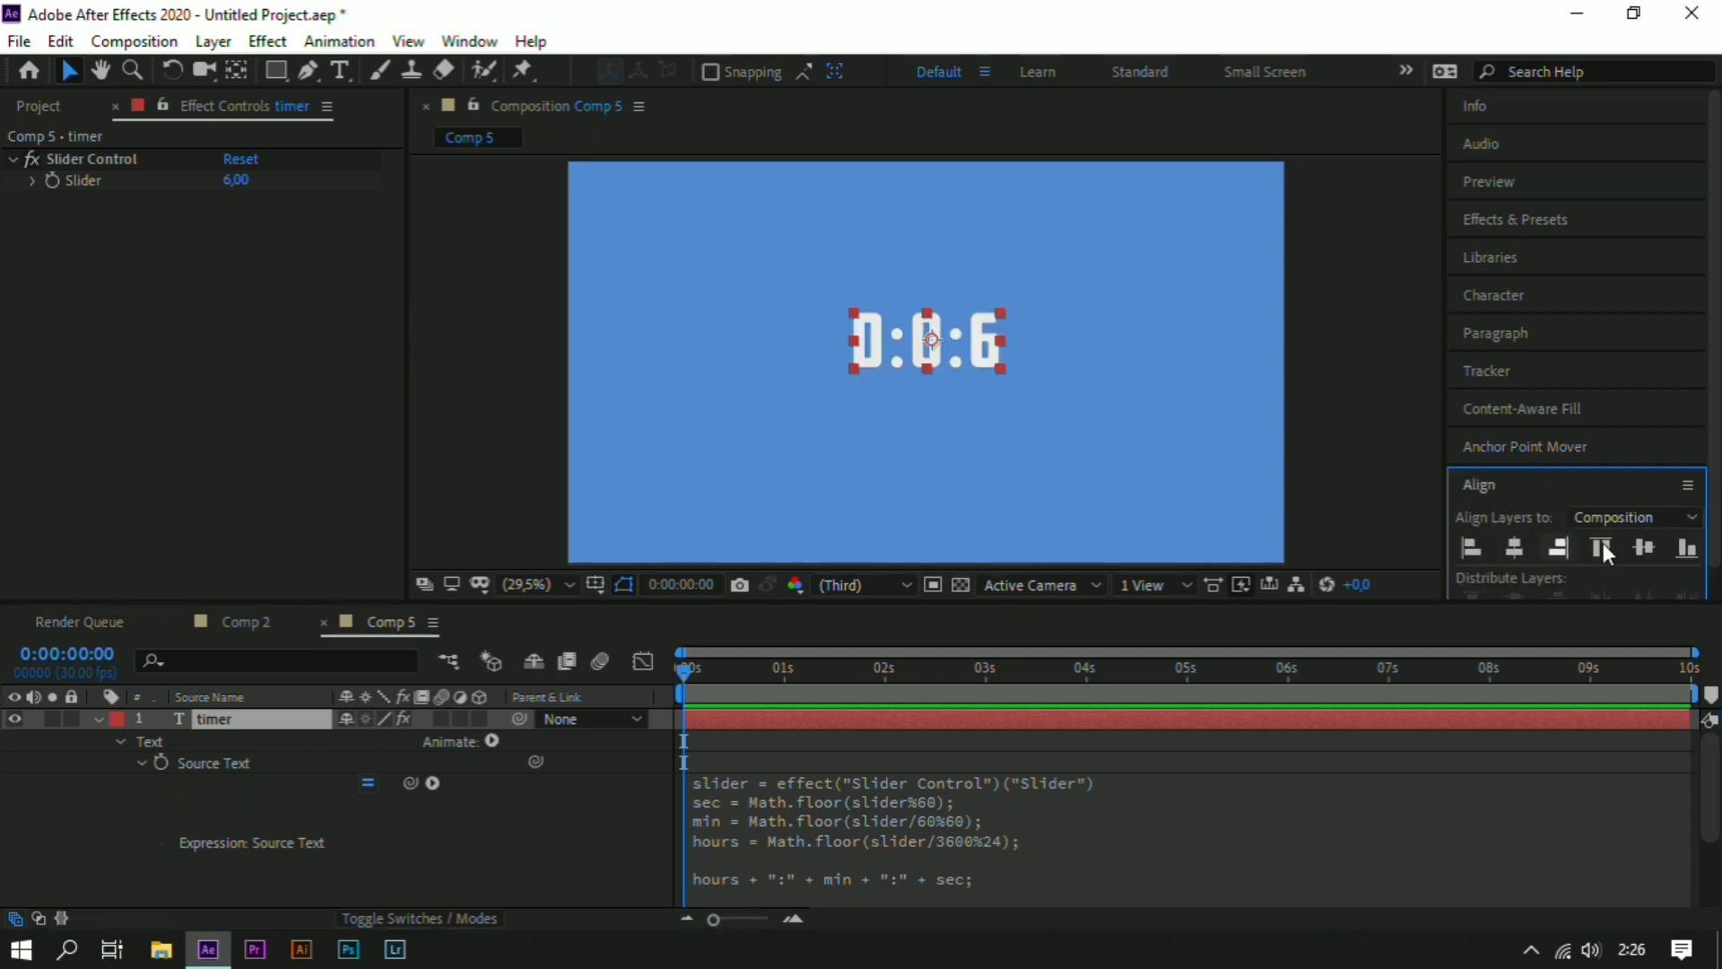
{"action": "left_click", "coordinate": [1645, 547]}
- Raise the timer layer's Slider value to 57 and on to 334 to test the seconds and minutes
{"action": "left_click_drag", "start_coordinate": [229, 180], "coordinate": [356, 238]}
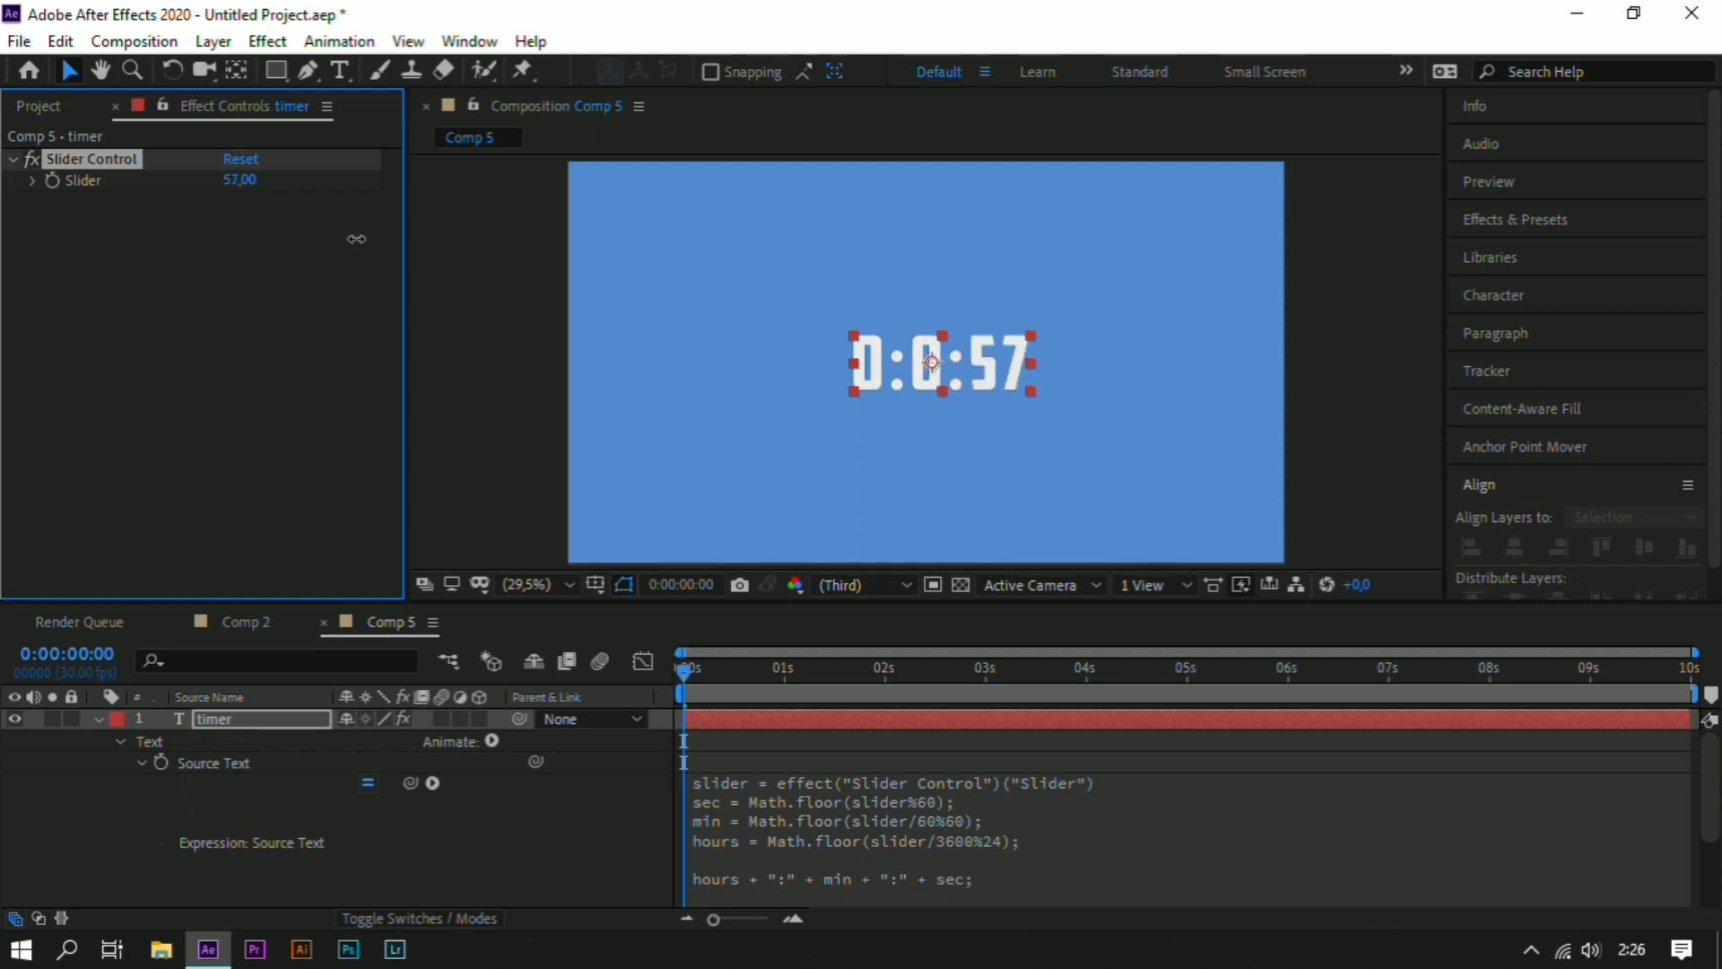
{"action": "left_click", "coordinate": [477, 273]}
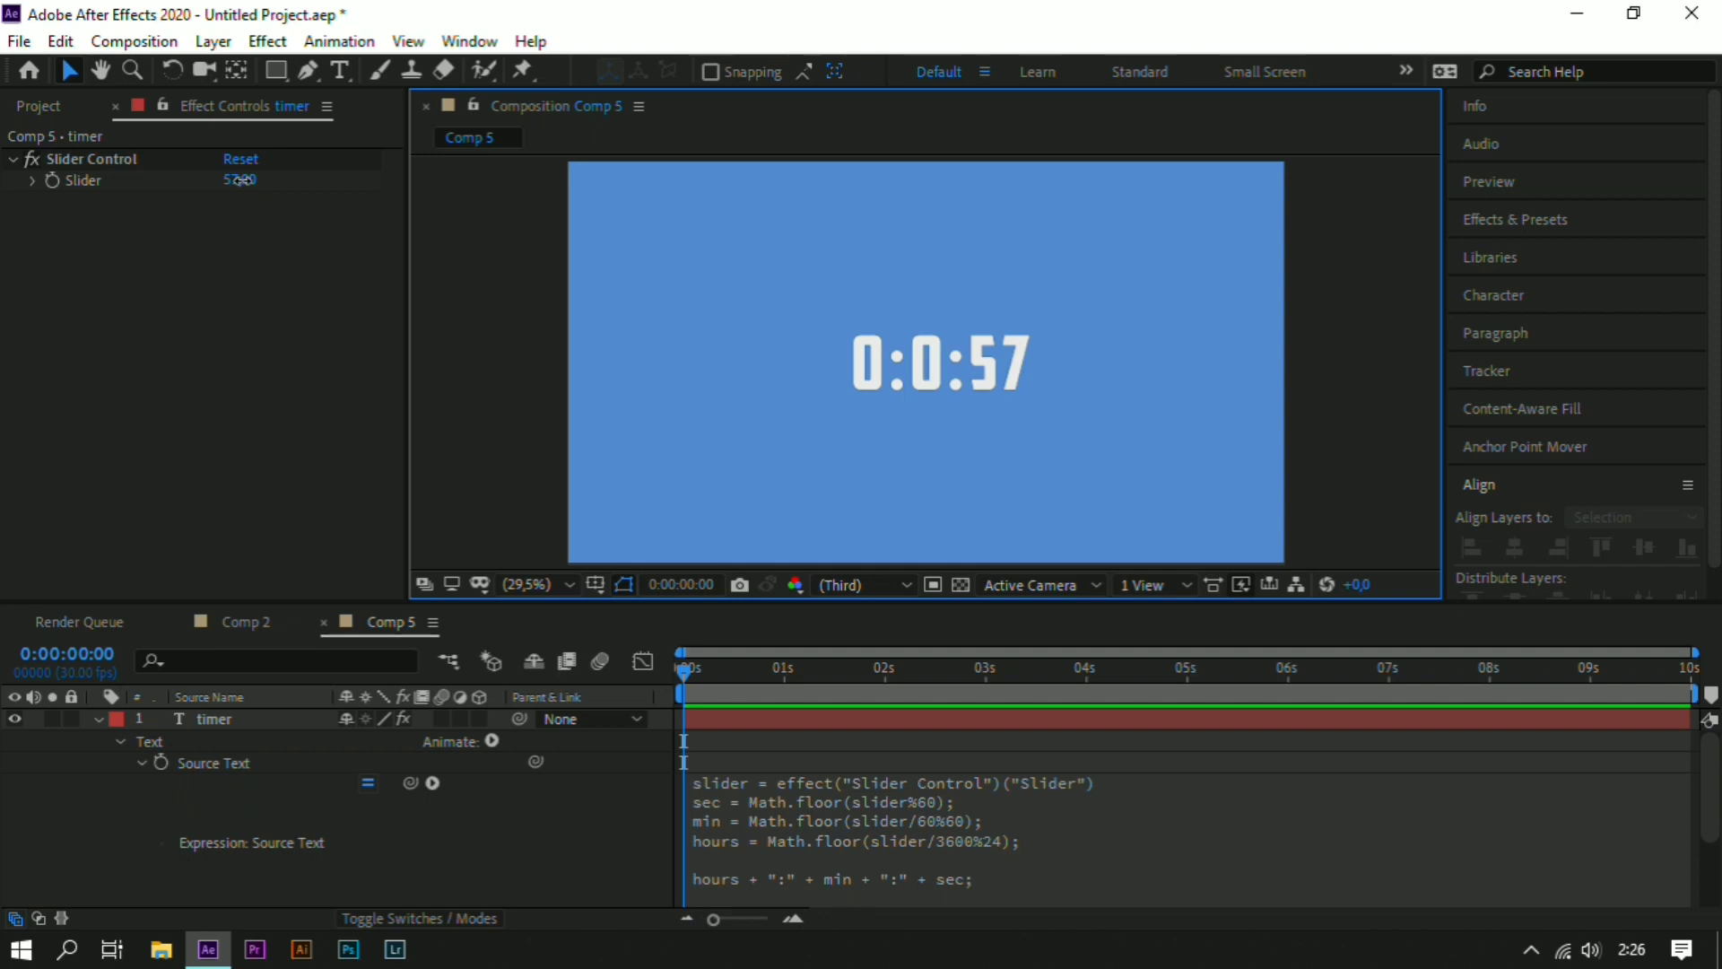
{"action": "left_click_drag", "start_coordinate": [242, 185], "coordinate": [332, 198]}
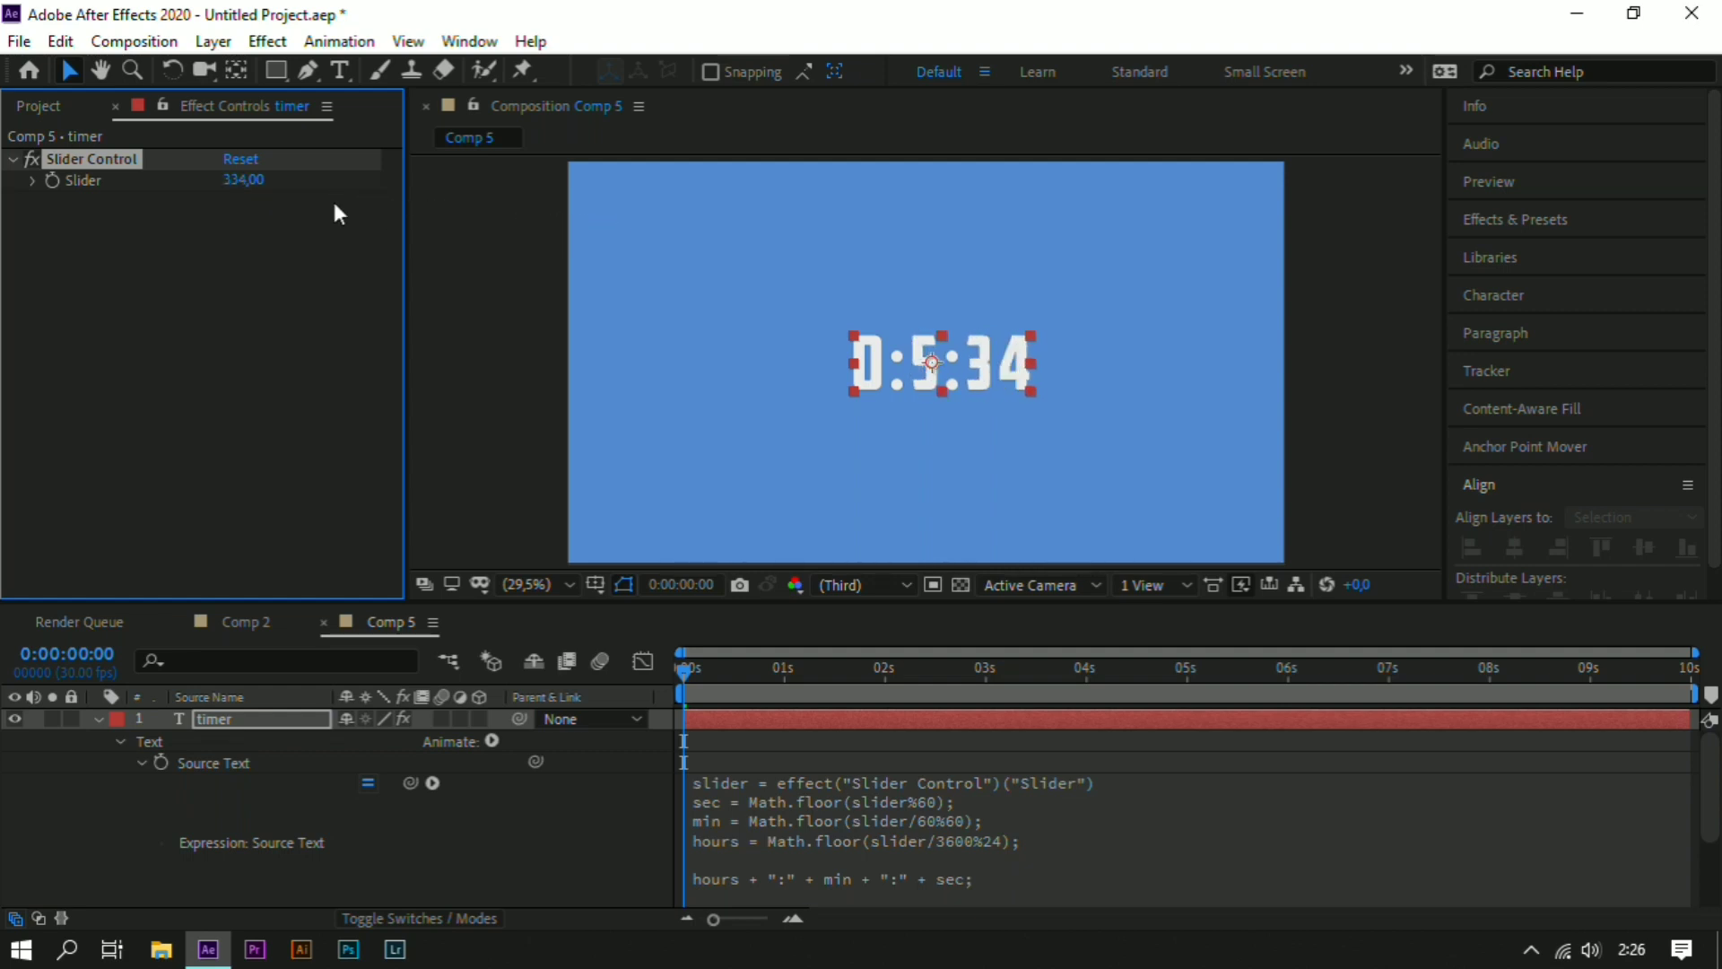
- Set the Slider to 3599 and raise it to 3602 to test the rollover into hours
{"action": "left_click", "coordinate": [253, 182]}
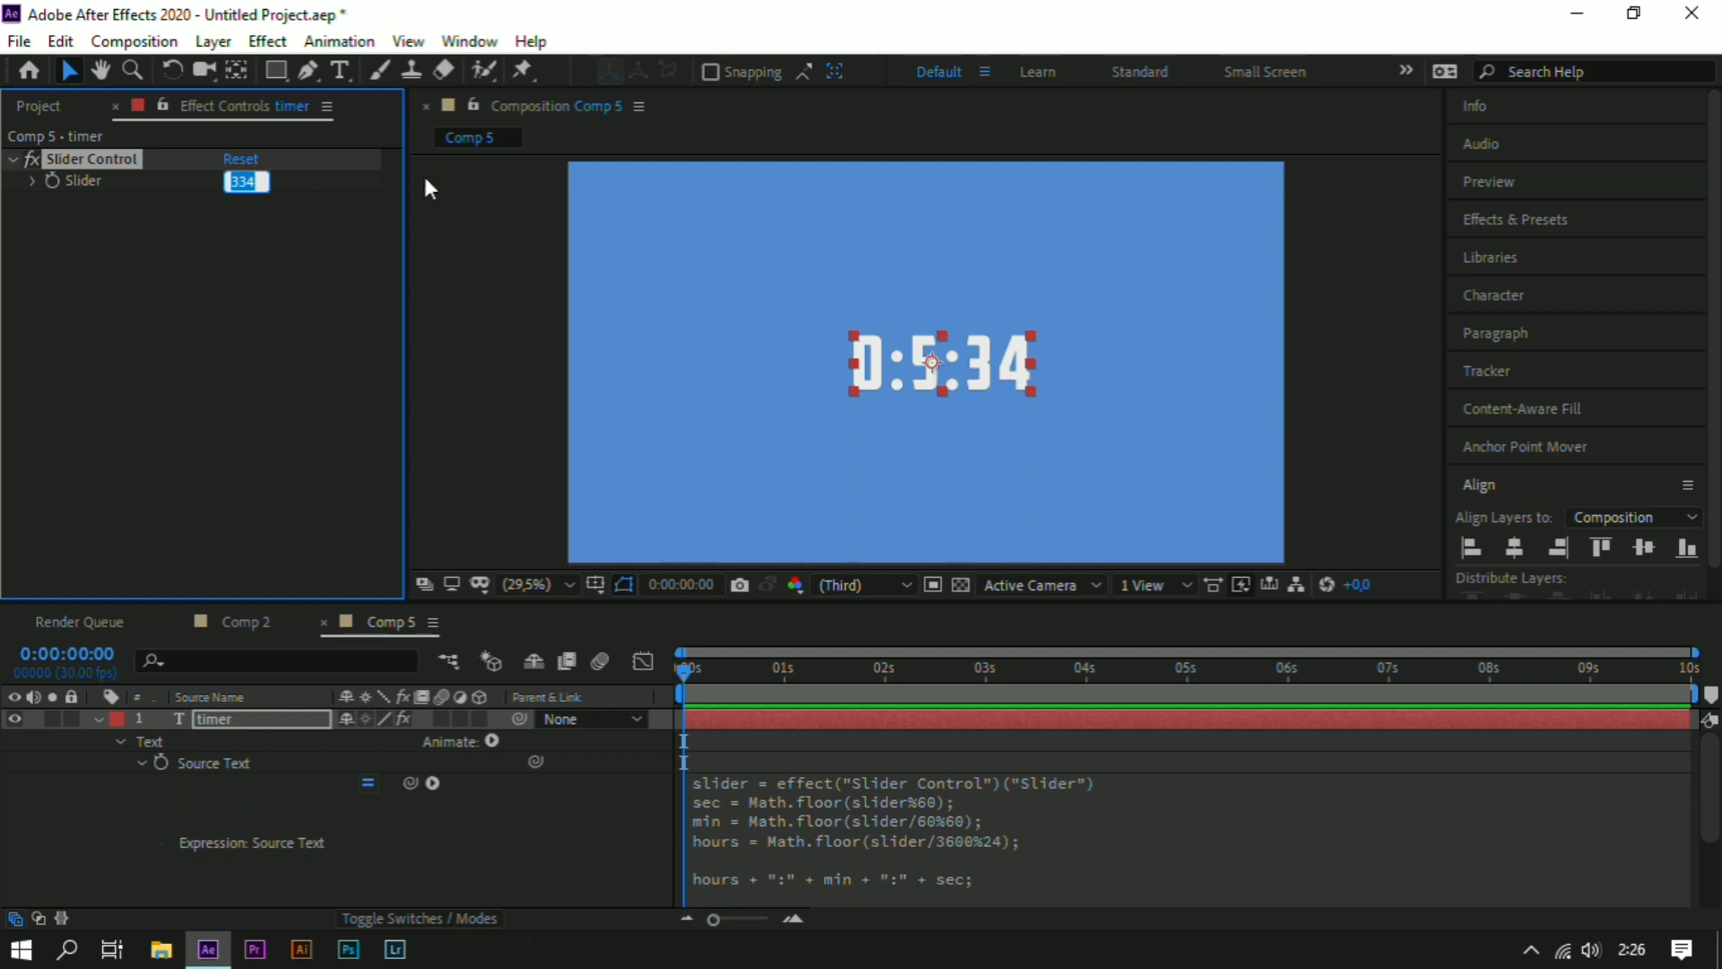
{"action": "type", "text": "3599"}
{"action": "key", "text": "Return"}
{"action": "left_click", "coordinate": [521, 407]}
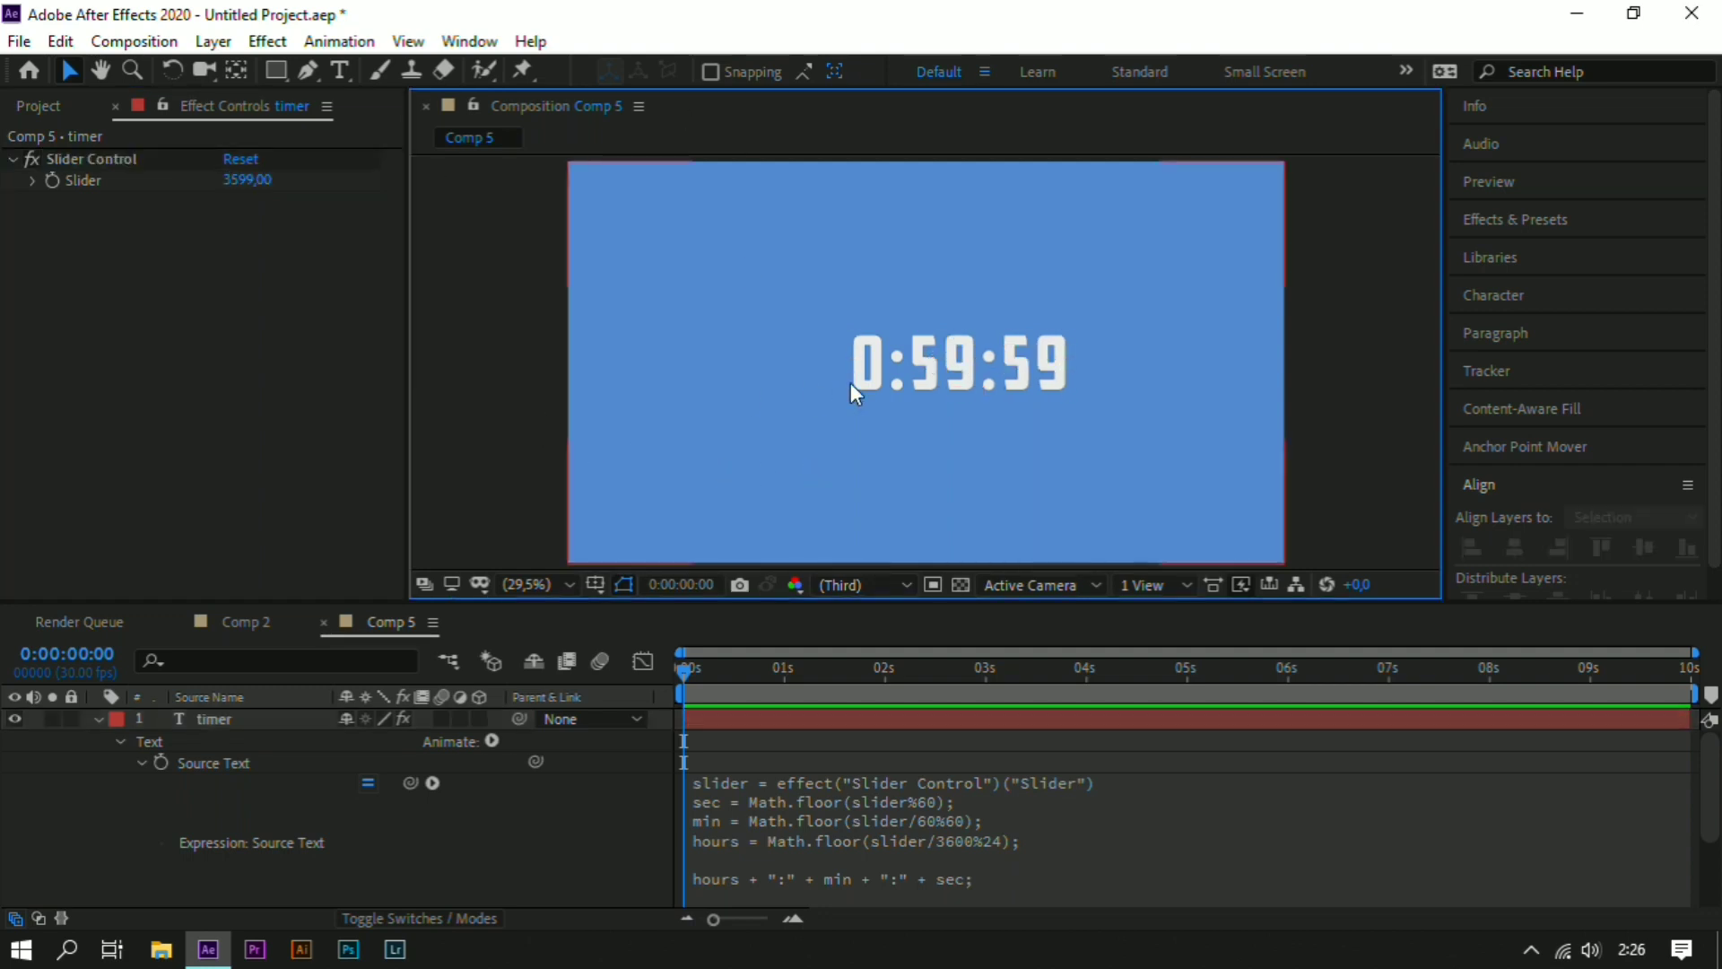
{"action": "left_click", "coordinate": [960, 396]}
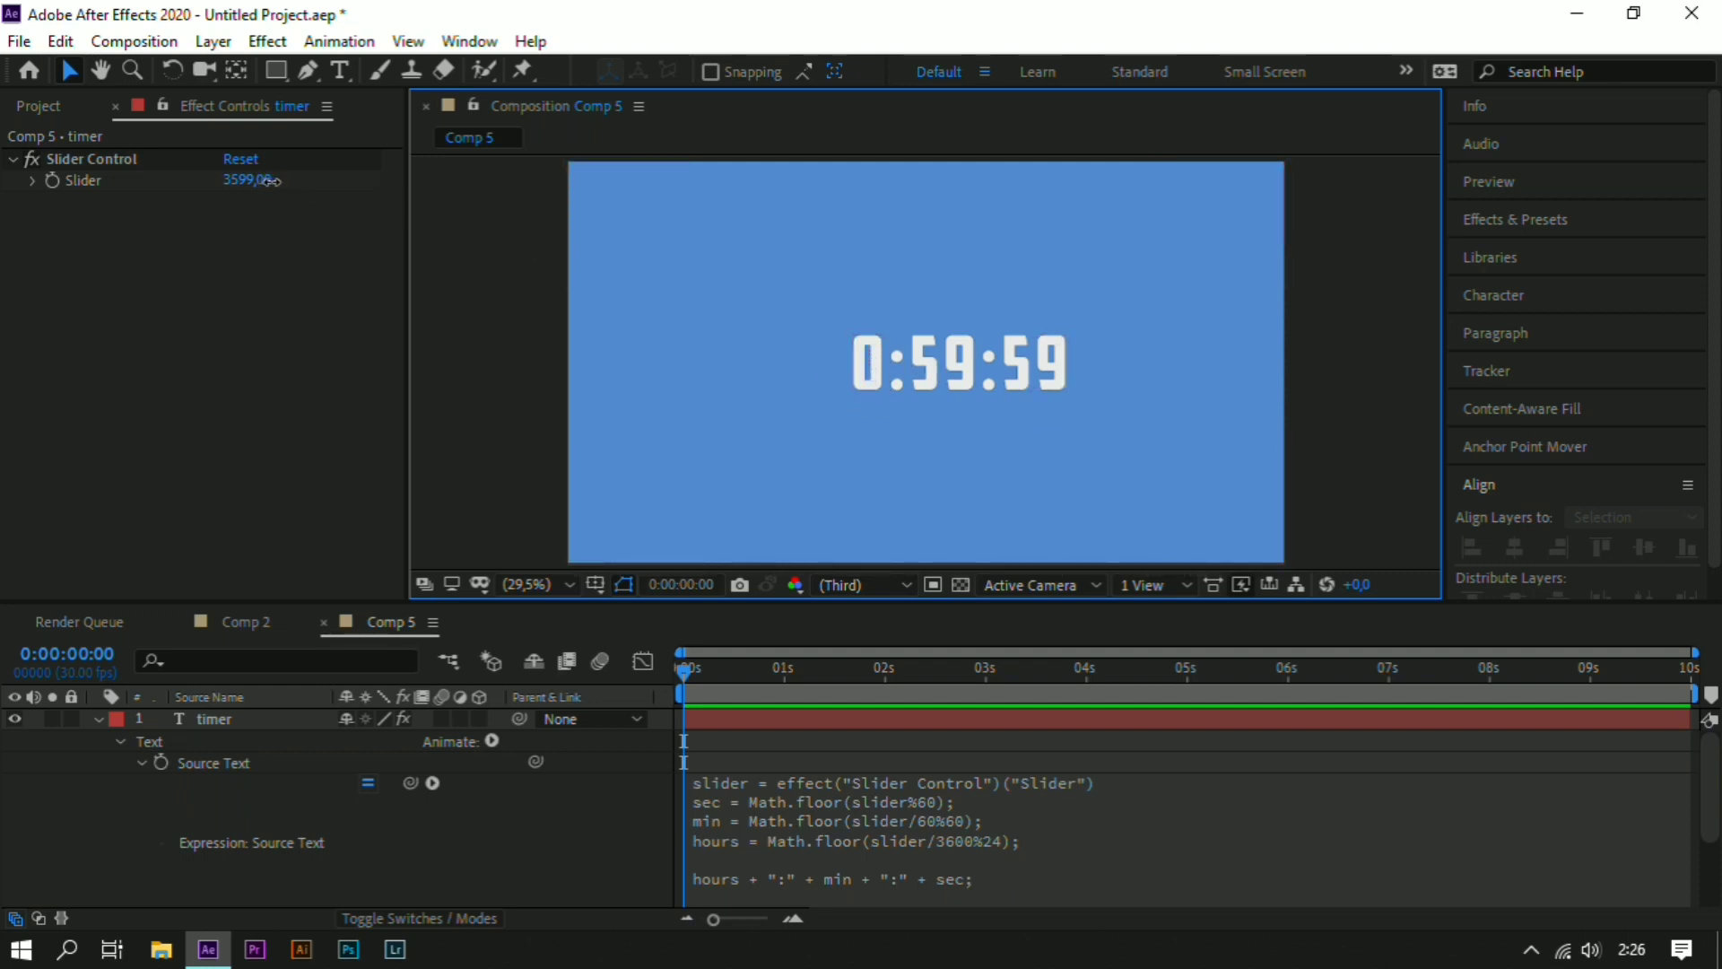
{"action": "left_click_drag", "start_coordinate": [267, 181], "coordinate": [279, 181]}
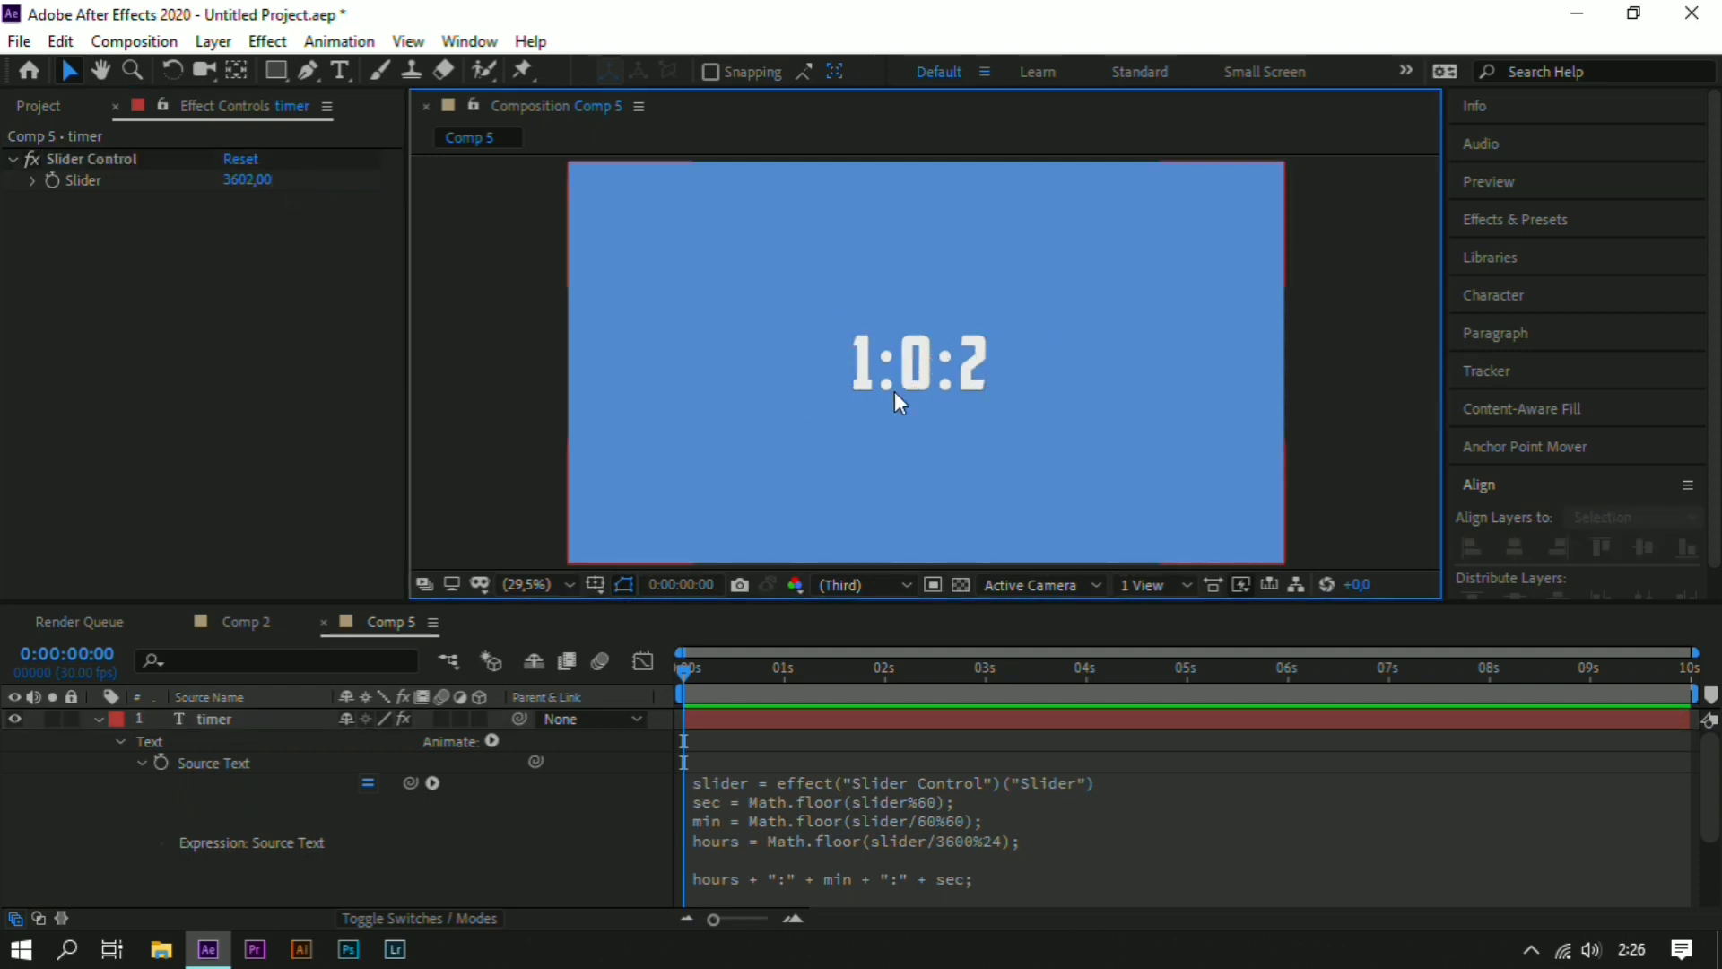
- Reset the timer layer's Slider value to 0
{"action": "left_click", "coordinate": [246, 180]}
{"action": "type", "text": "0"}
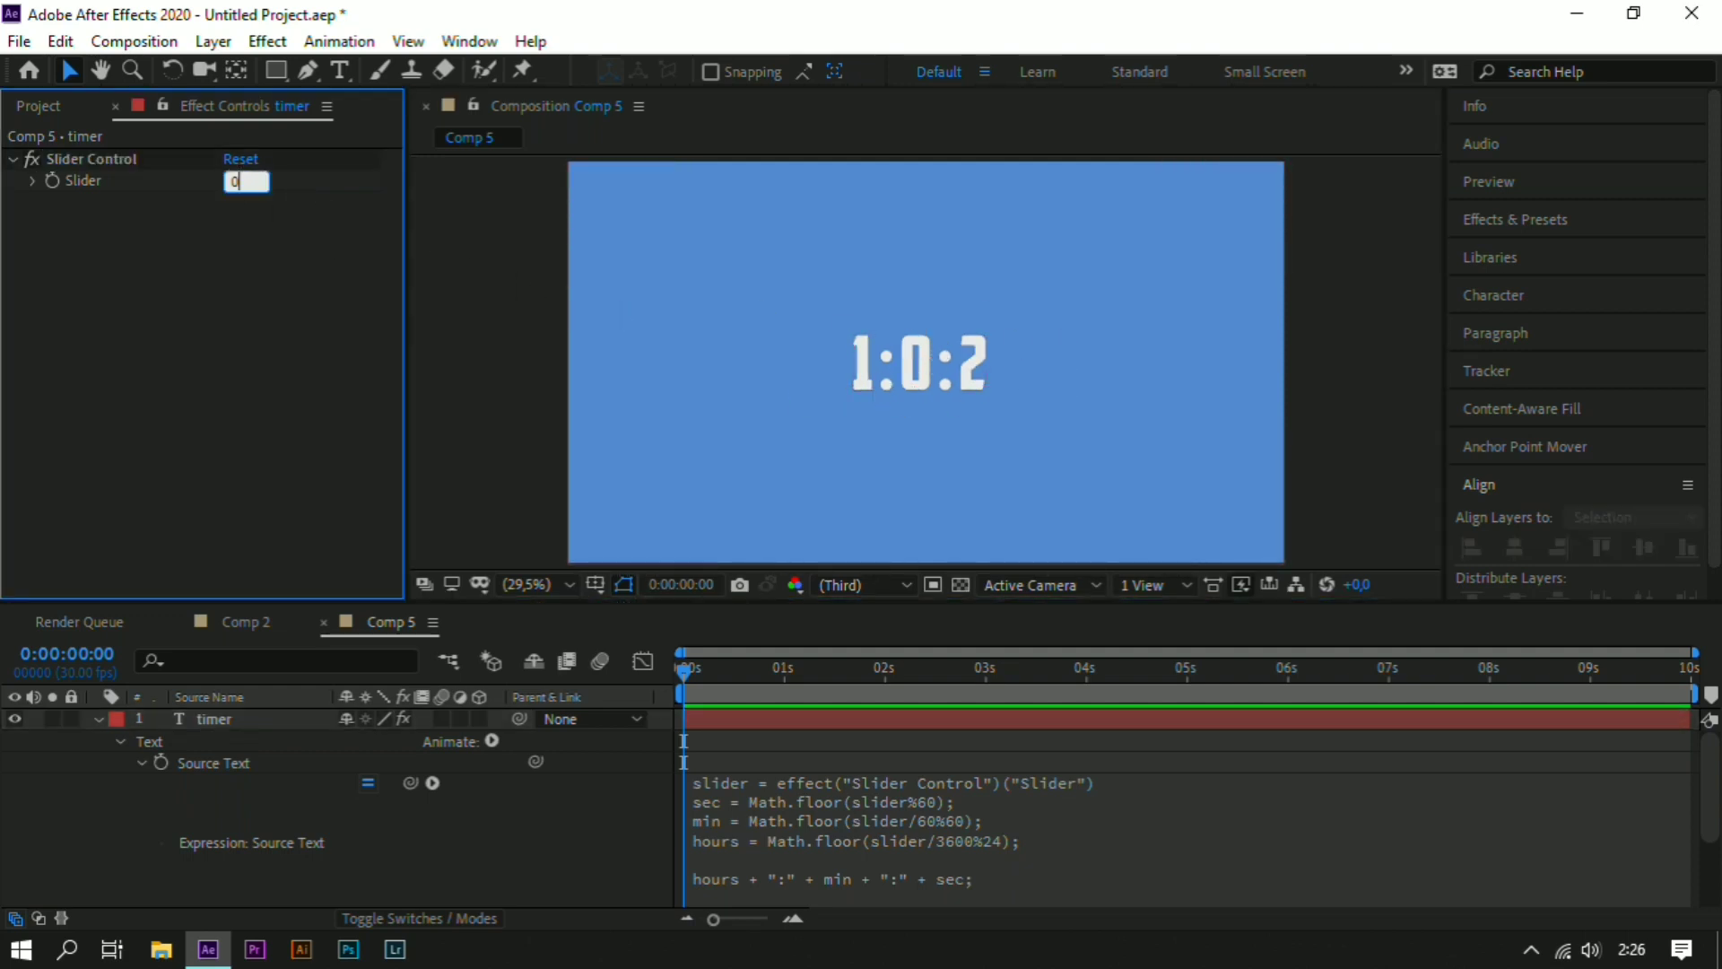
{"action": "key", "text": "Return"}
{"action": "left_click", "coordinate": [1081, 429]}
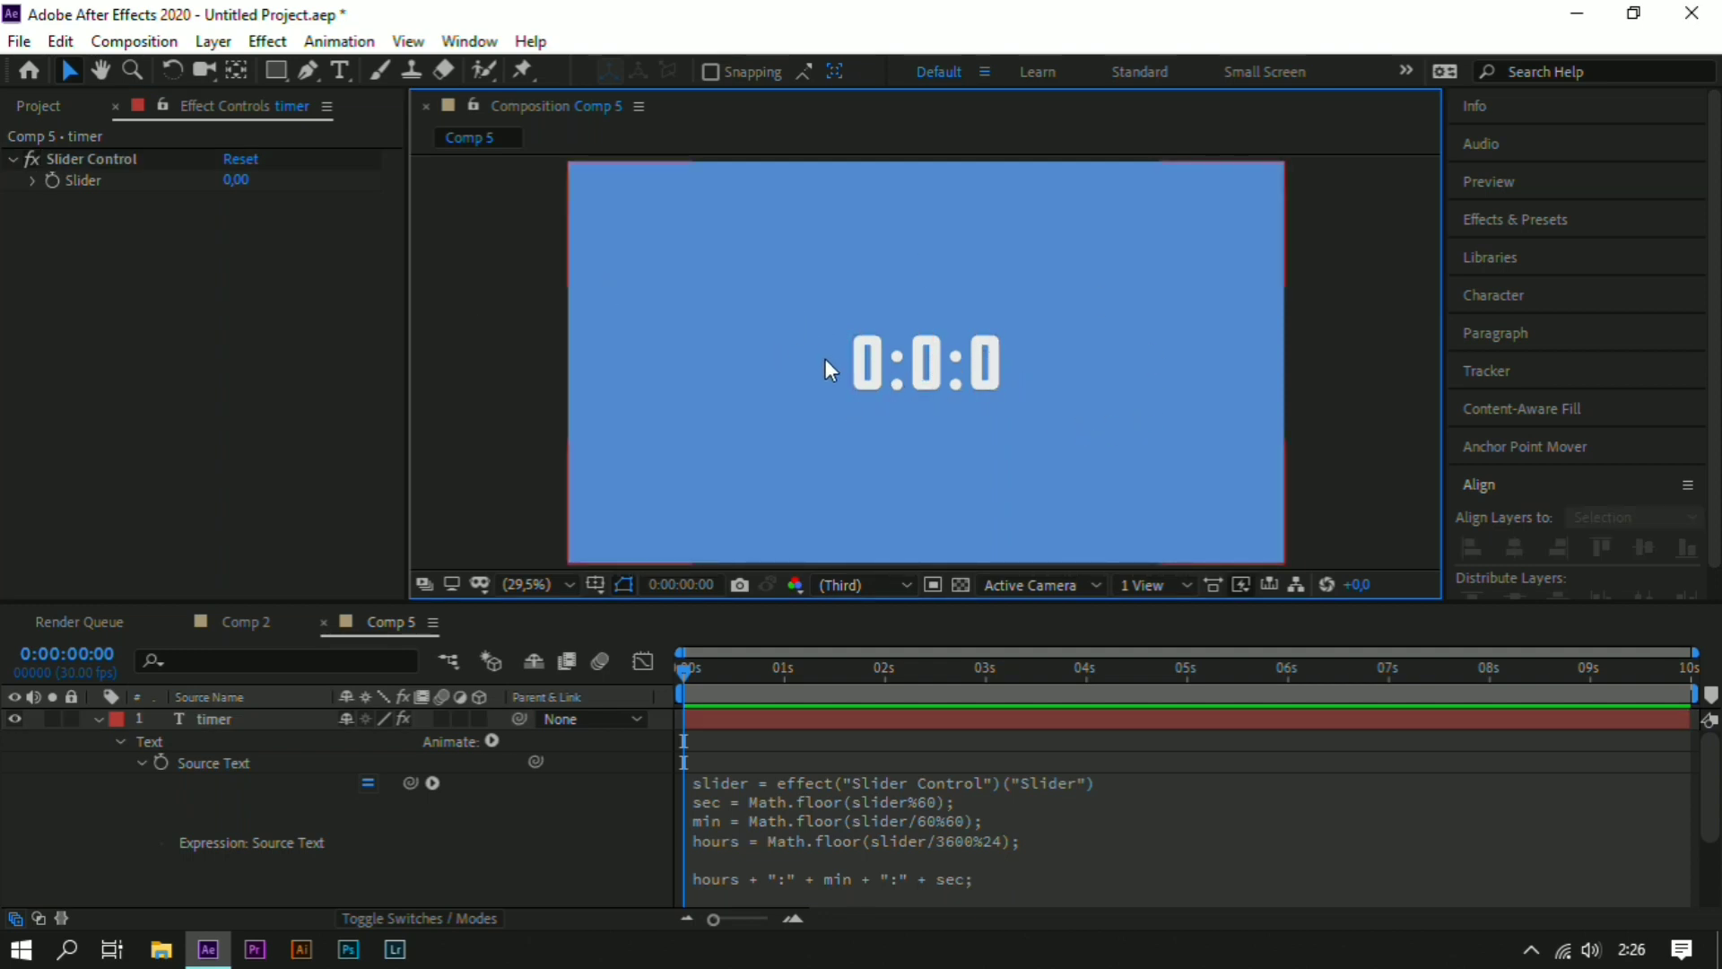
- Begin a function declaration, function nol(n){, on a new line after a blank line below the hours line
{"action": "left_click", "coordinate": [1049, 851]}
{"action": "left_click", "coordinate": [1099, 837]}
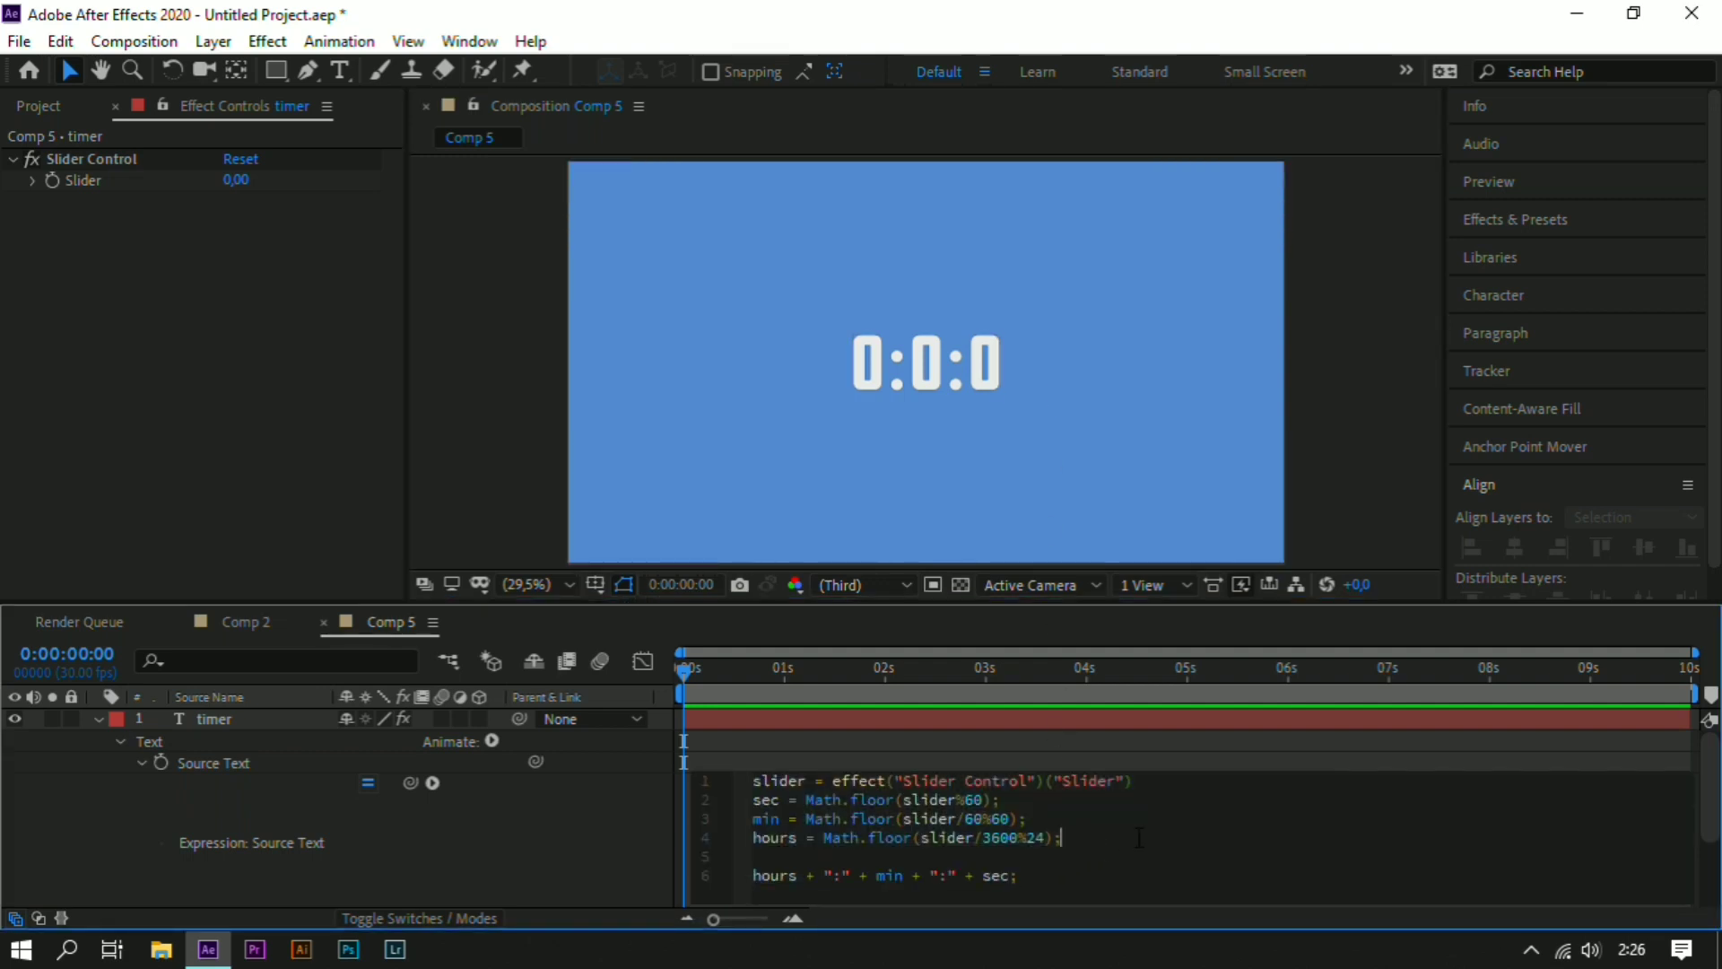
{"action": "key", "text": "Return"}
{"action": "key", "text": "Return"}
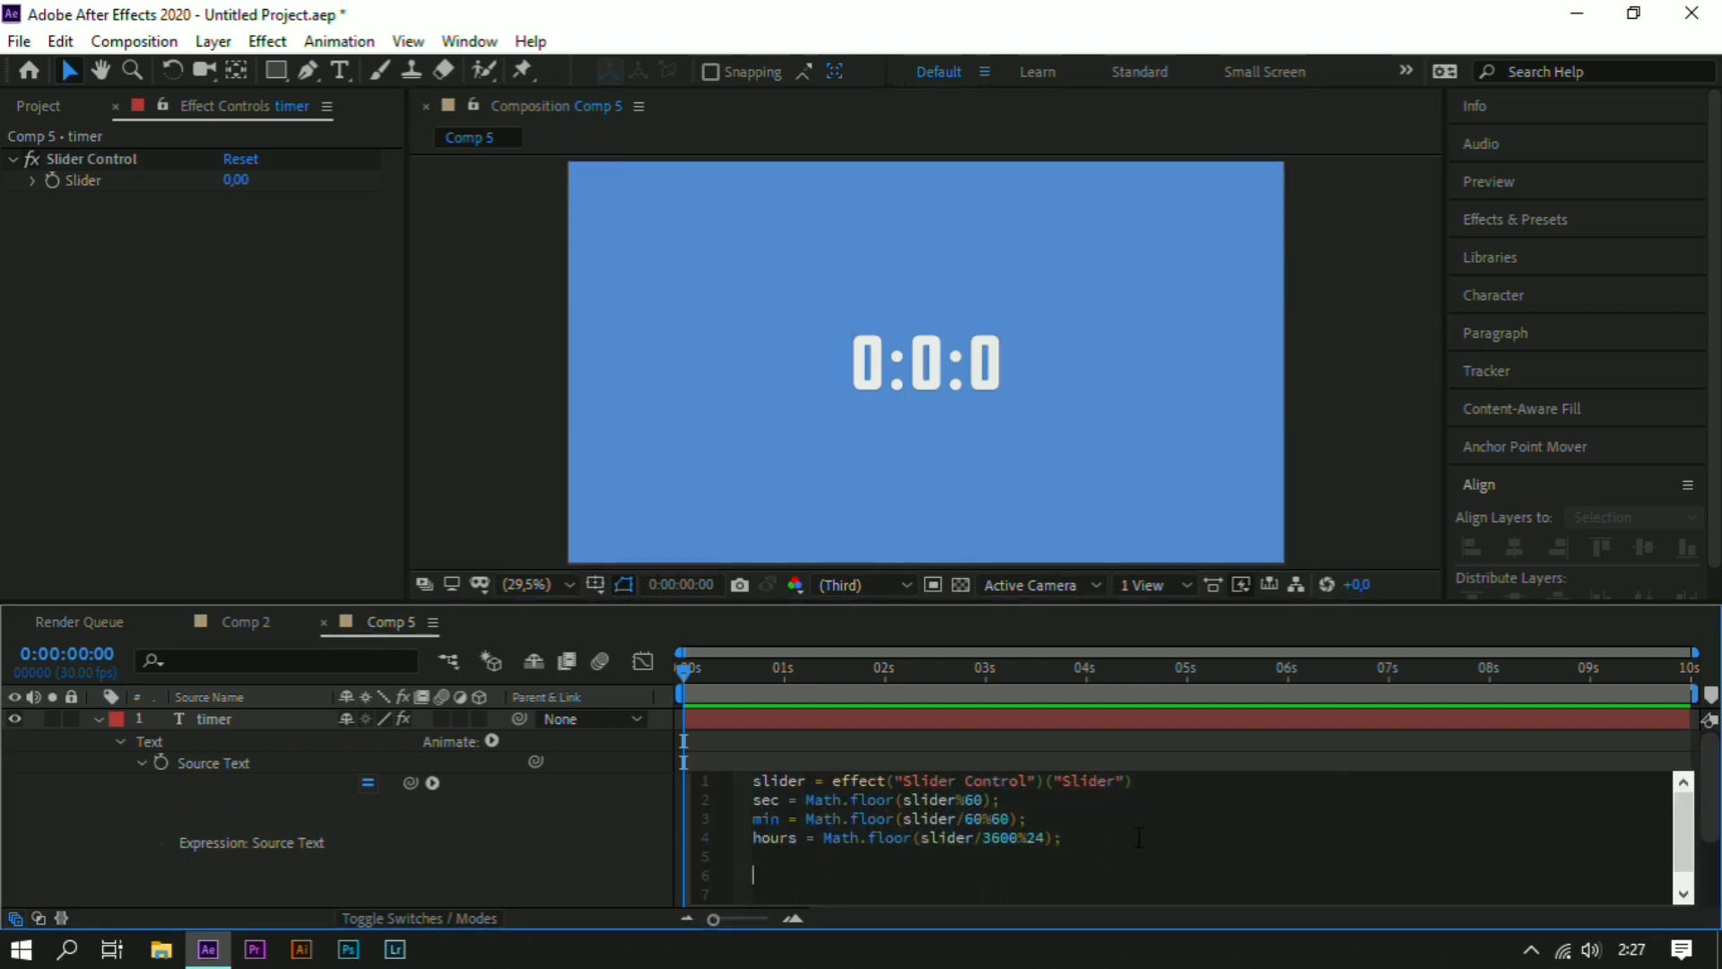
{"action": "type", "text": "func"}
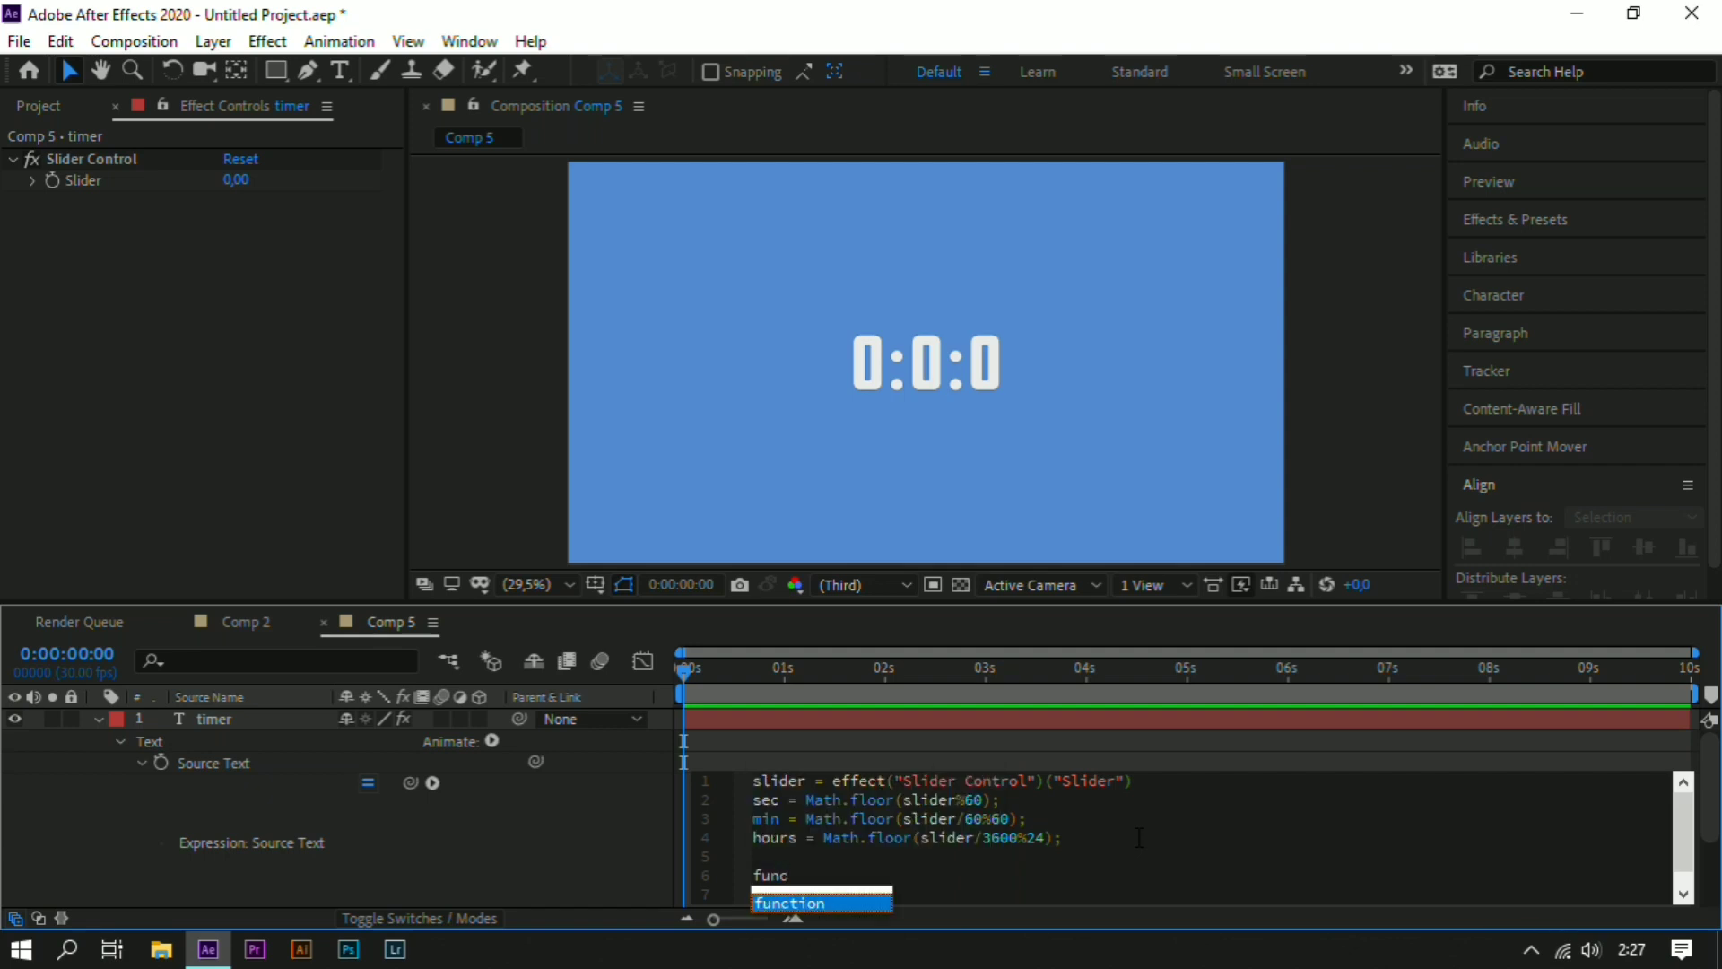
{"action": "type", "text": "tion no"}
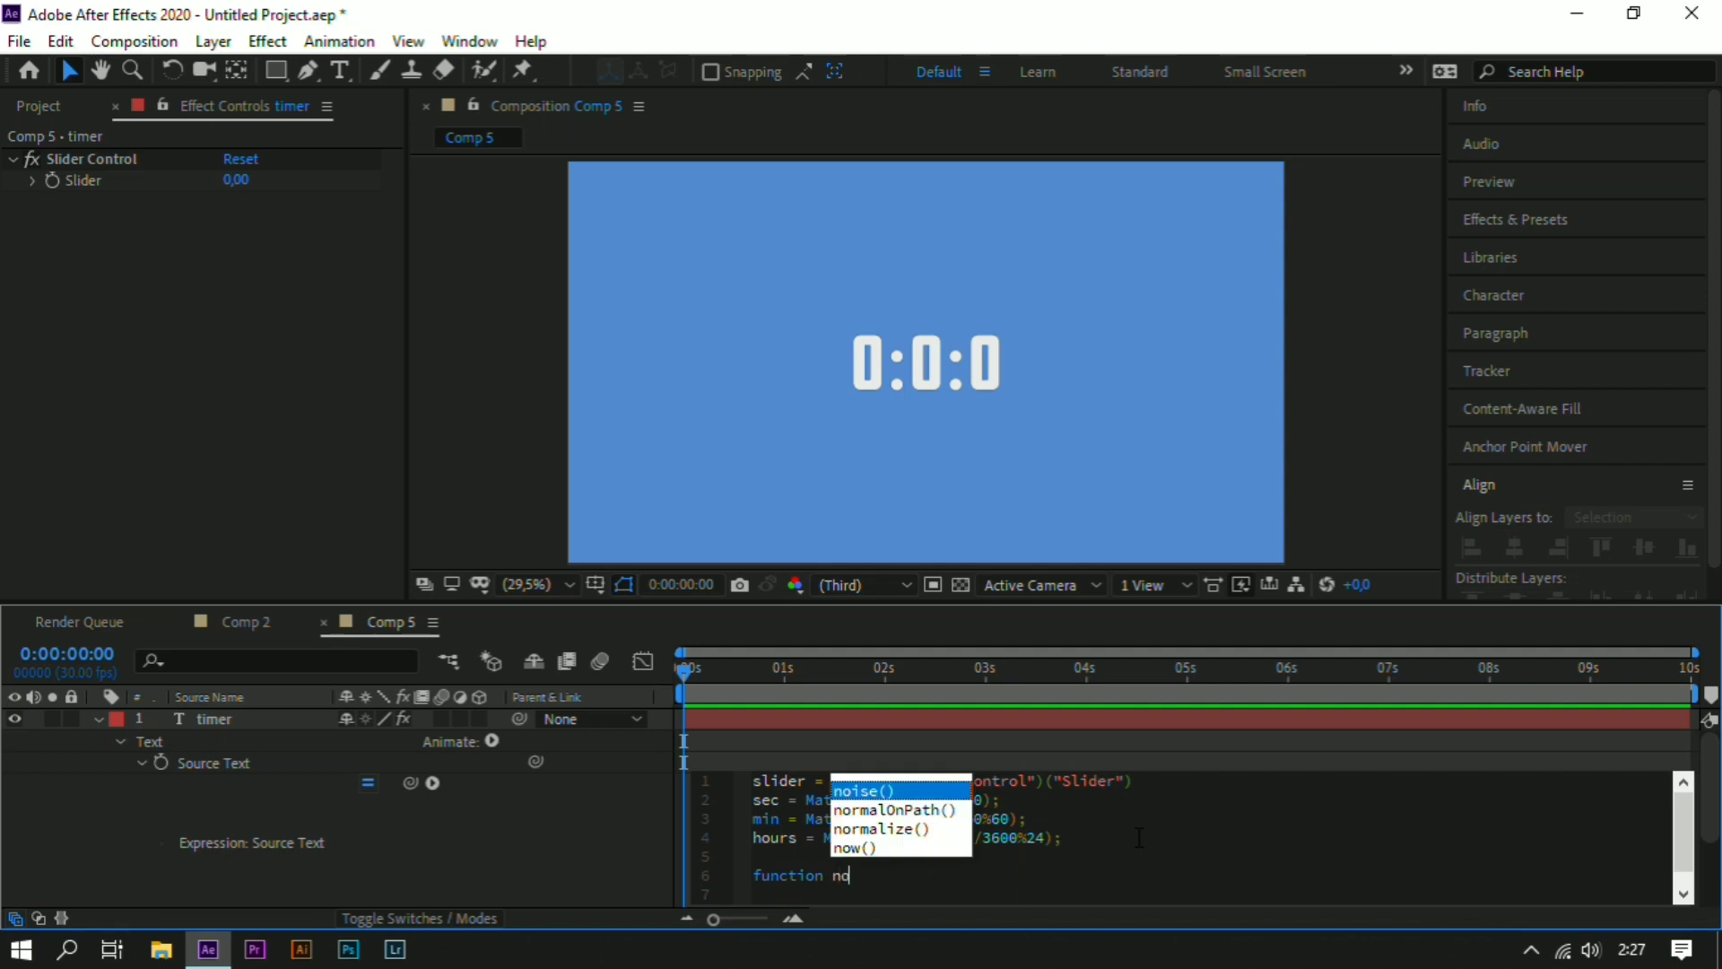
{"action": "type", "text": "l"}
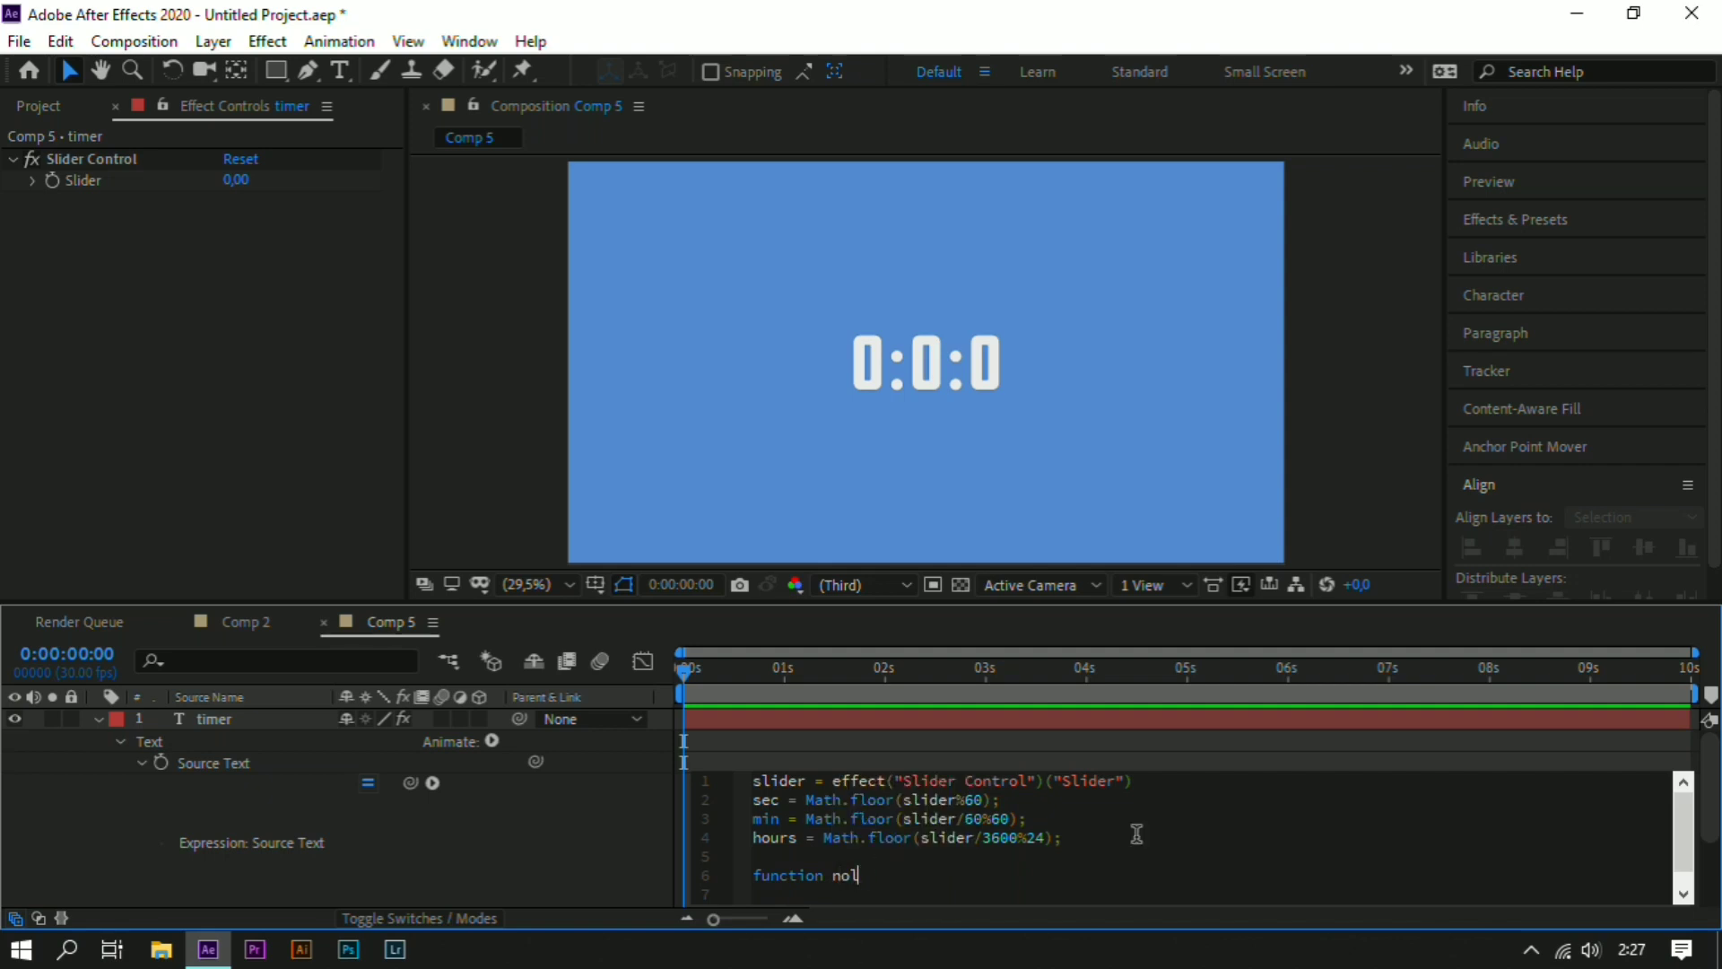
{"action": "type", "text": "(n)"}
{"action": "type", "text": "nol(n){"}
- Add the condition if(n<10) return '0' + n, with the zero in double quotes, to the body of the nol function
{"action": "type", "text": "if"}
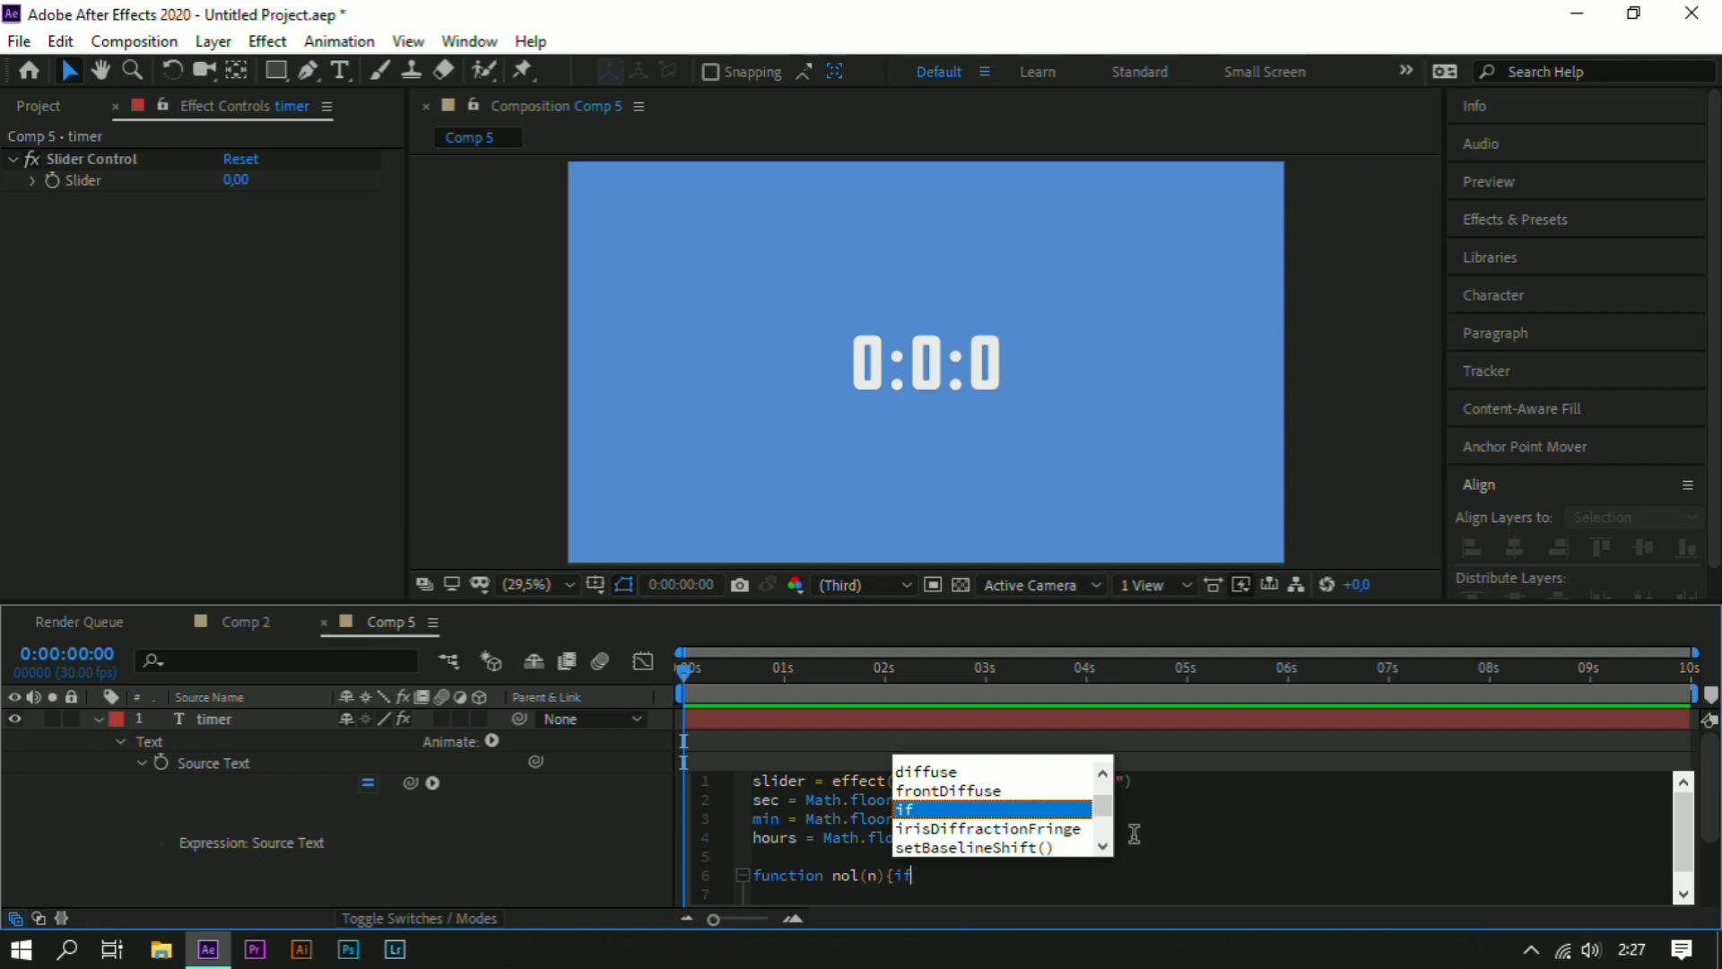
{"action": "type", "text": "("}
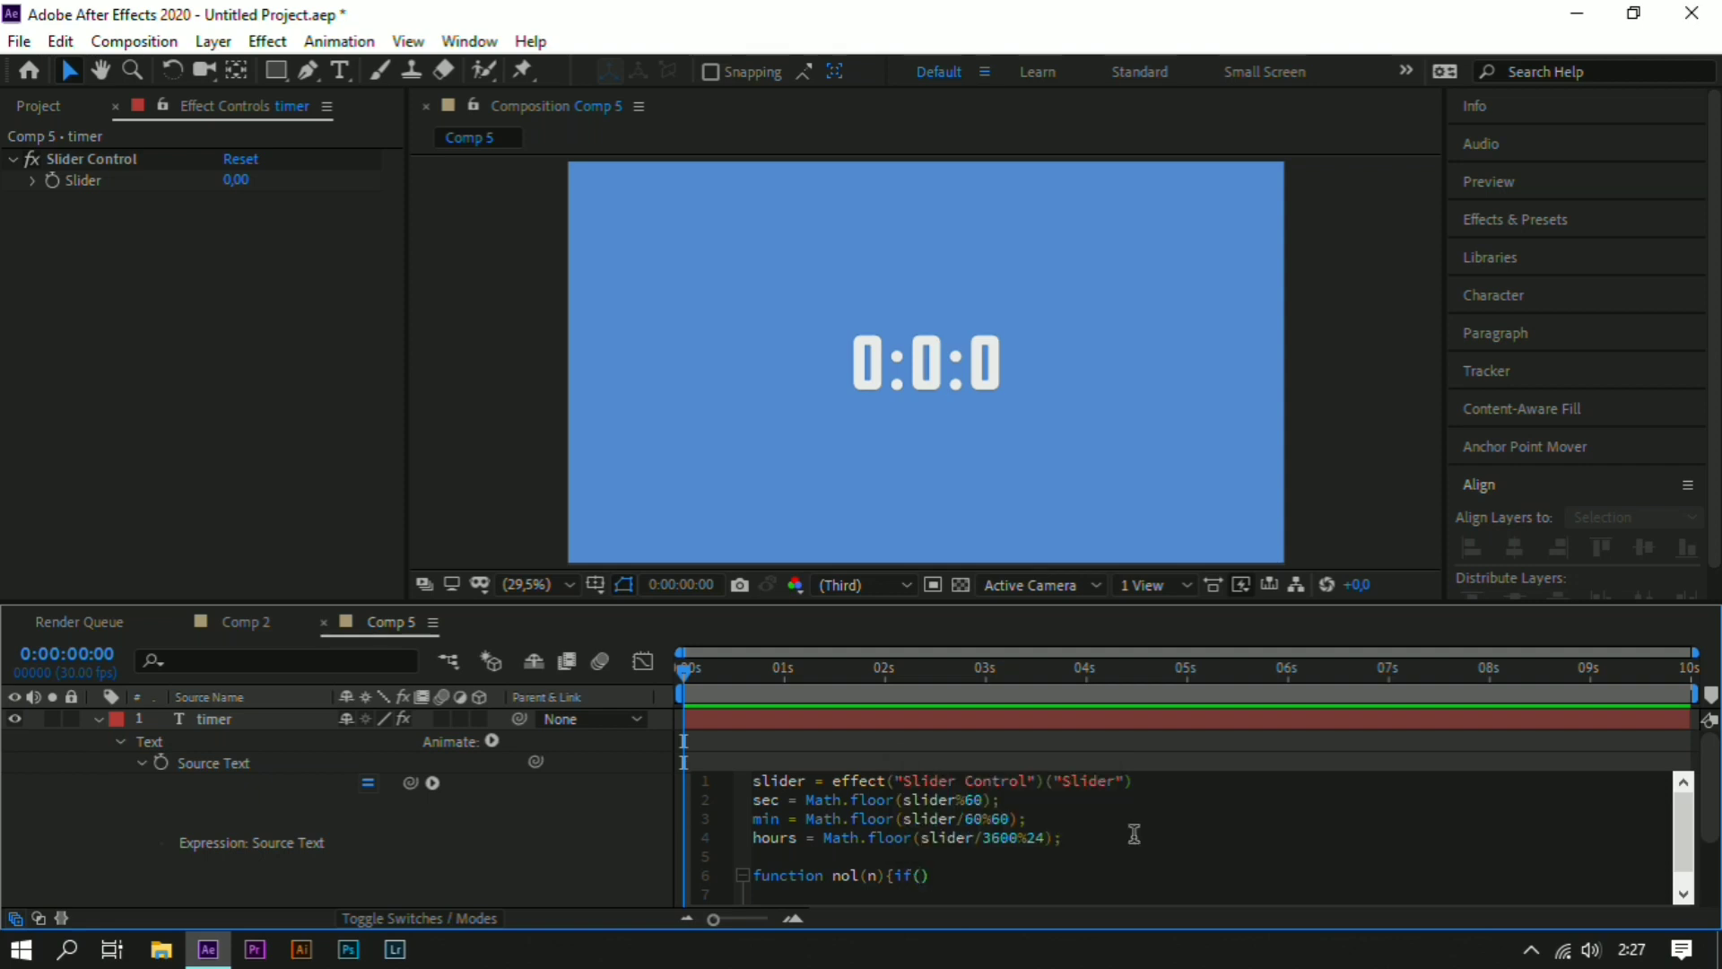
{"action": "type", "text": "n"}
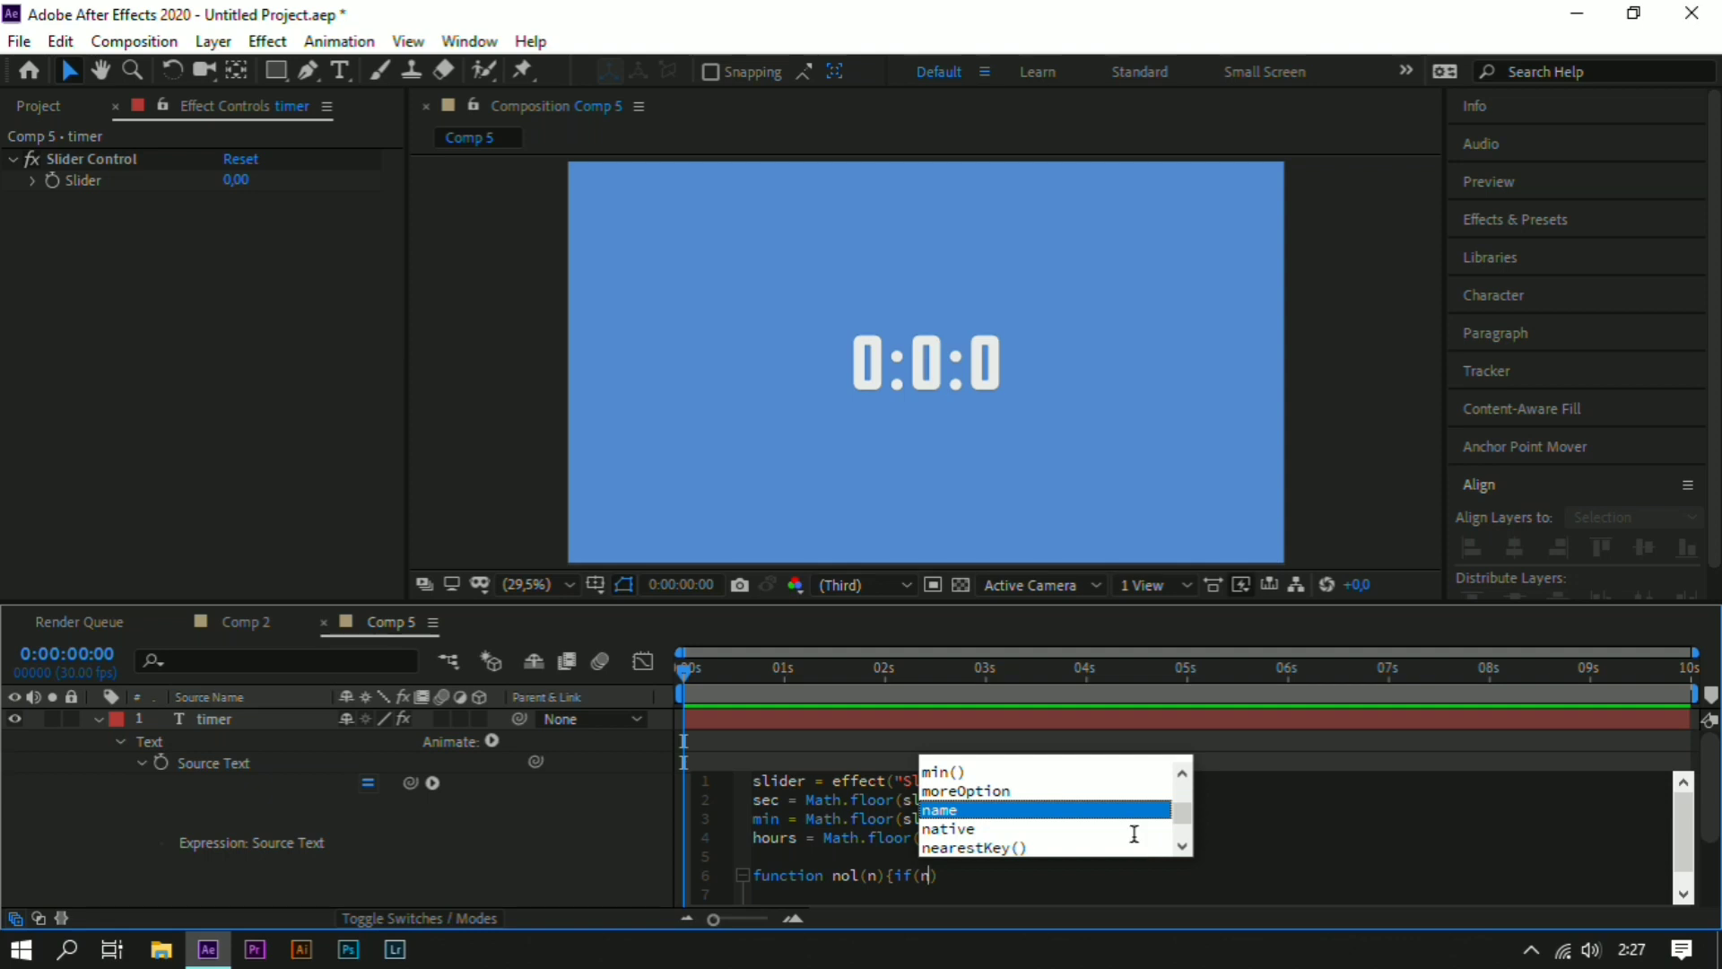
{"action": "type", "text": "<"}
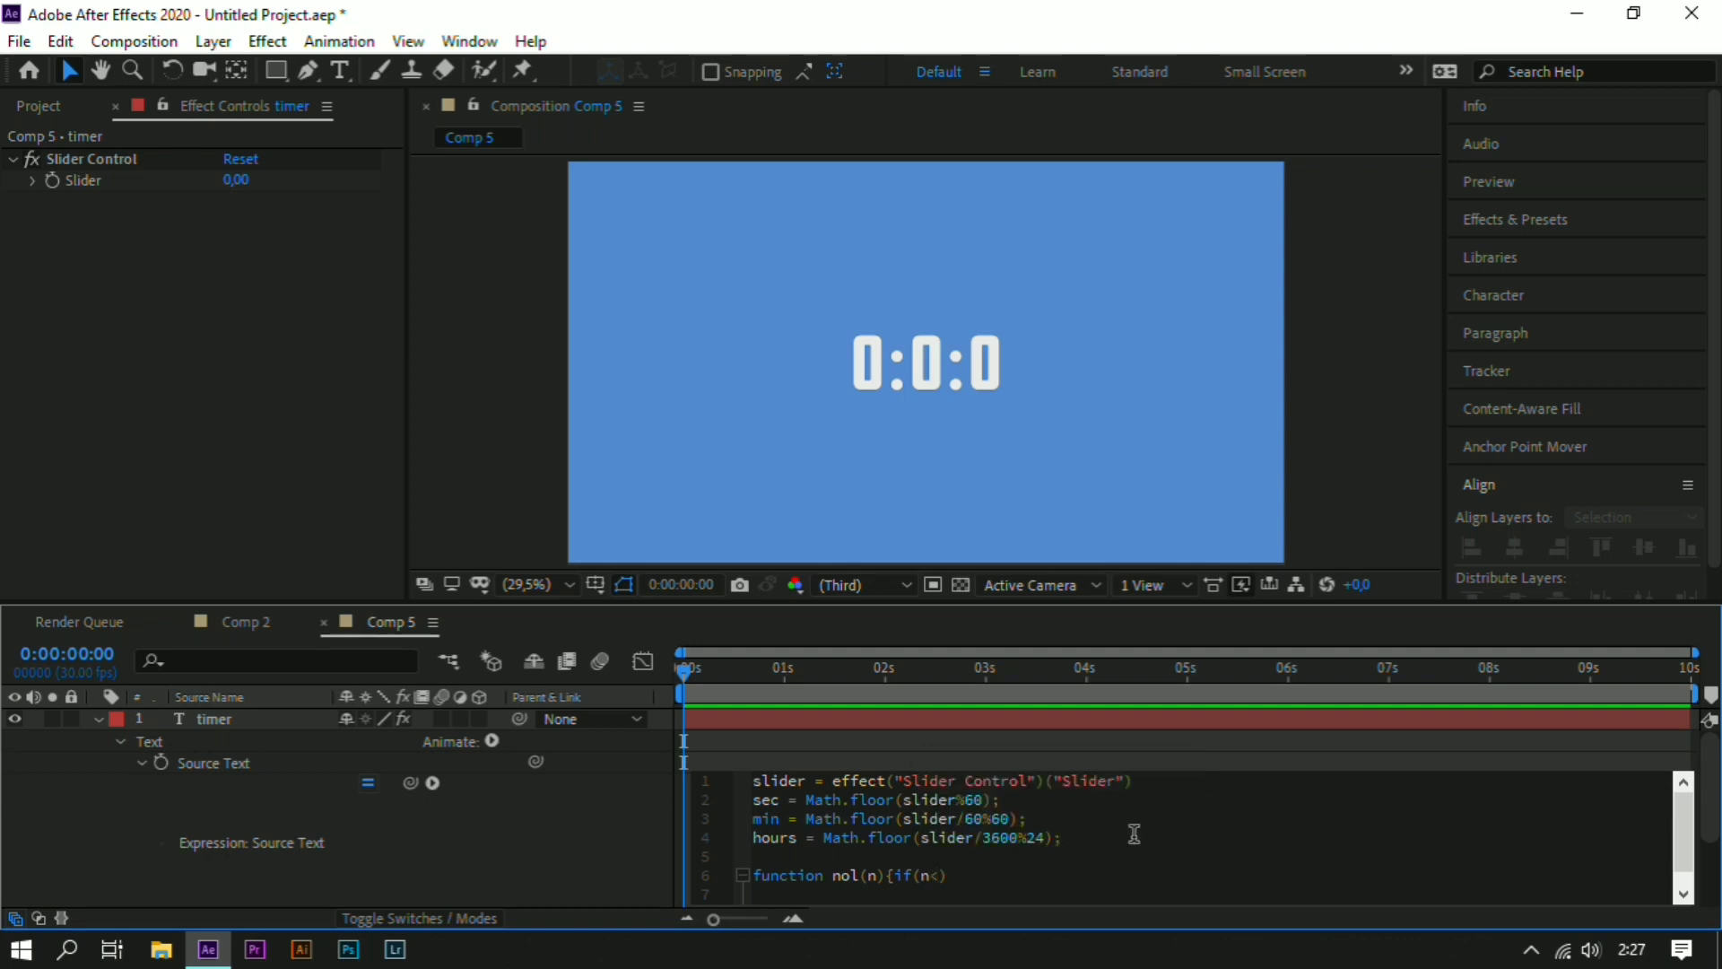
{"action": "type", "text": "10) re"}
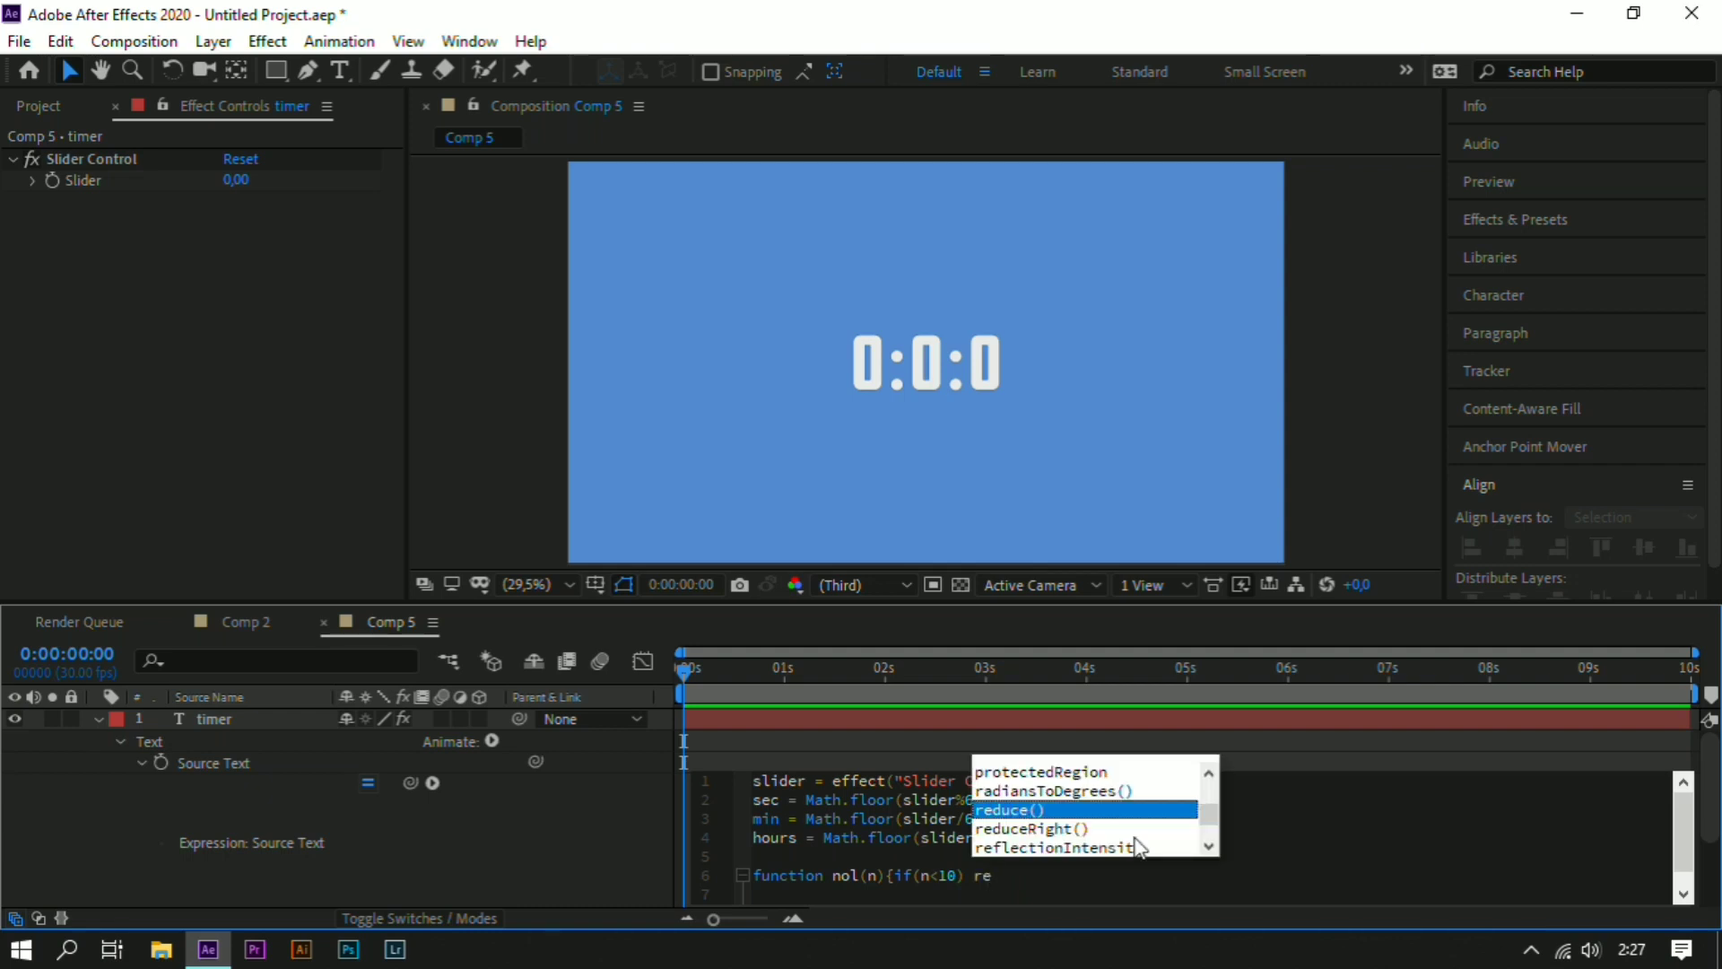
{"action": "type", "text": "turn"}
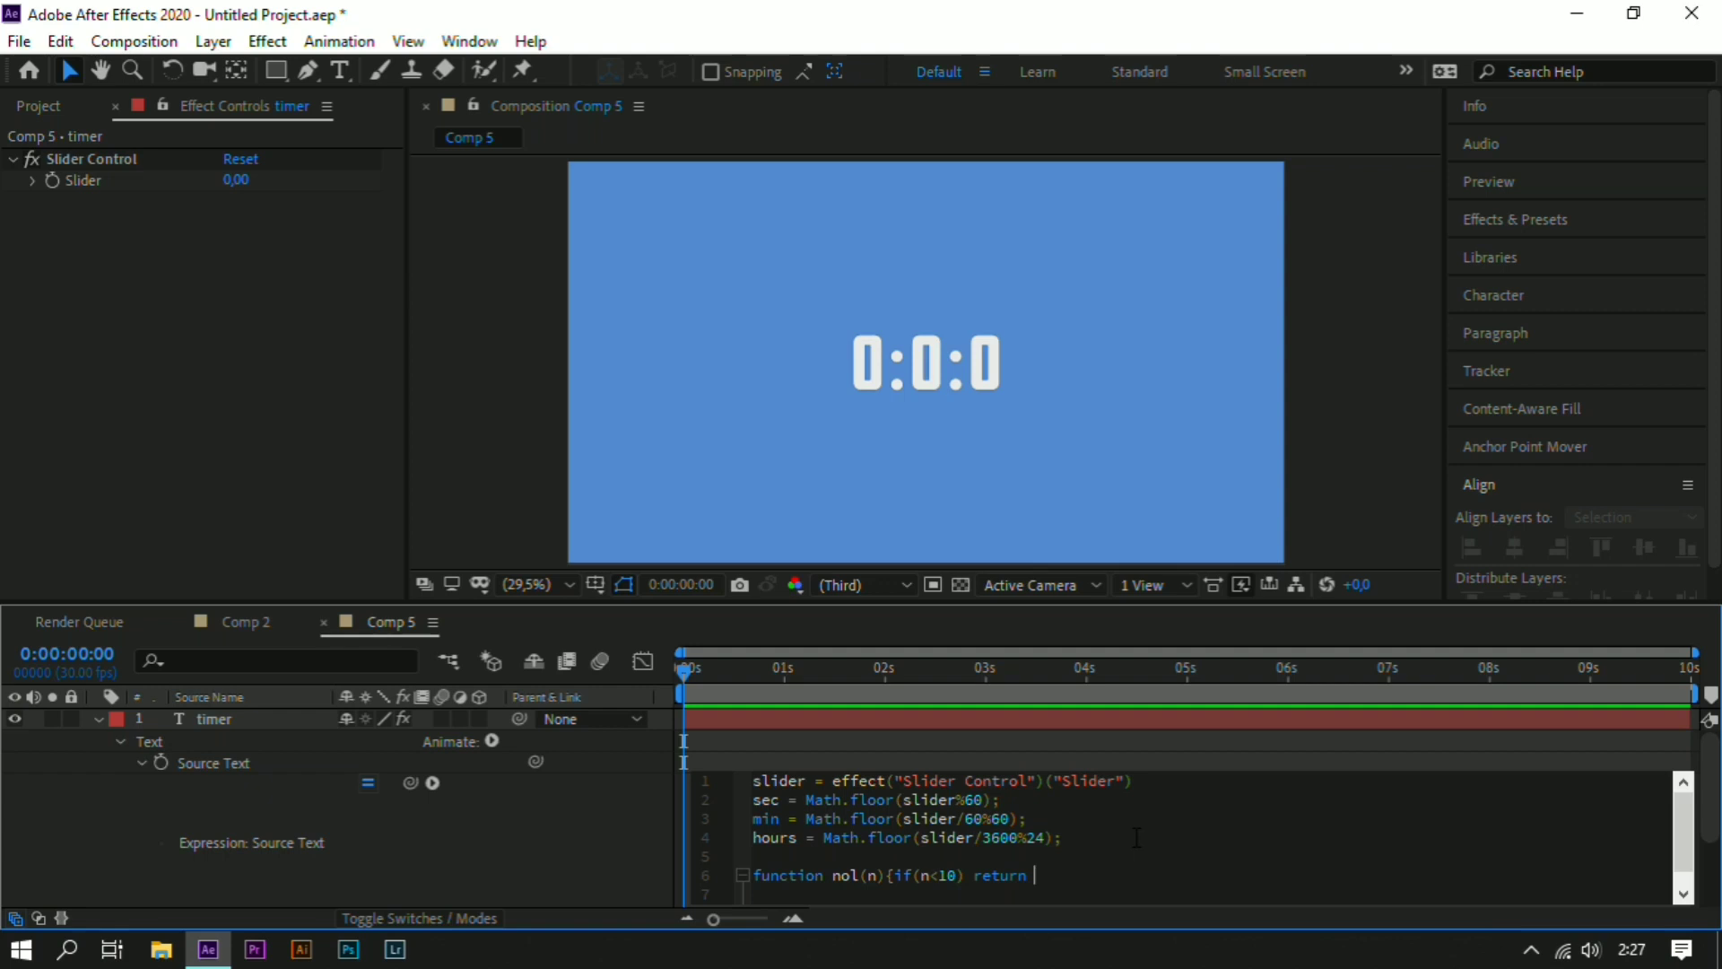
{"action": "type", "text": "\"0\" + n"}
- Finish the nol function with a second line, else return n and a closing brace, and apply the expression
{"action": "key", "text": "Return"}
{"action": "type", "text": "el"}
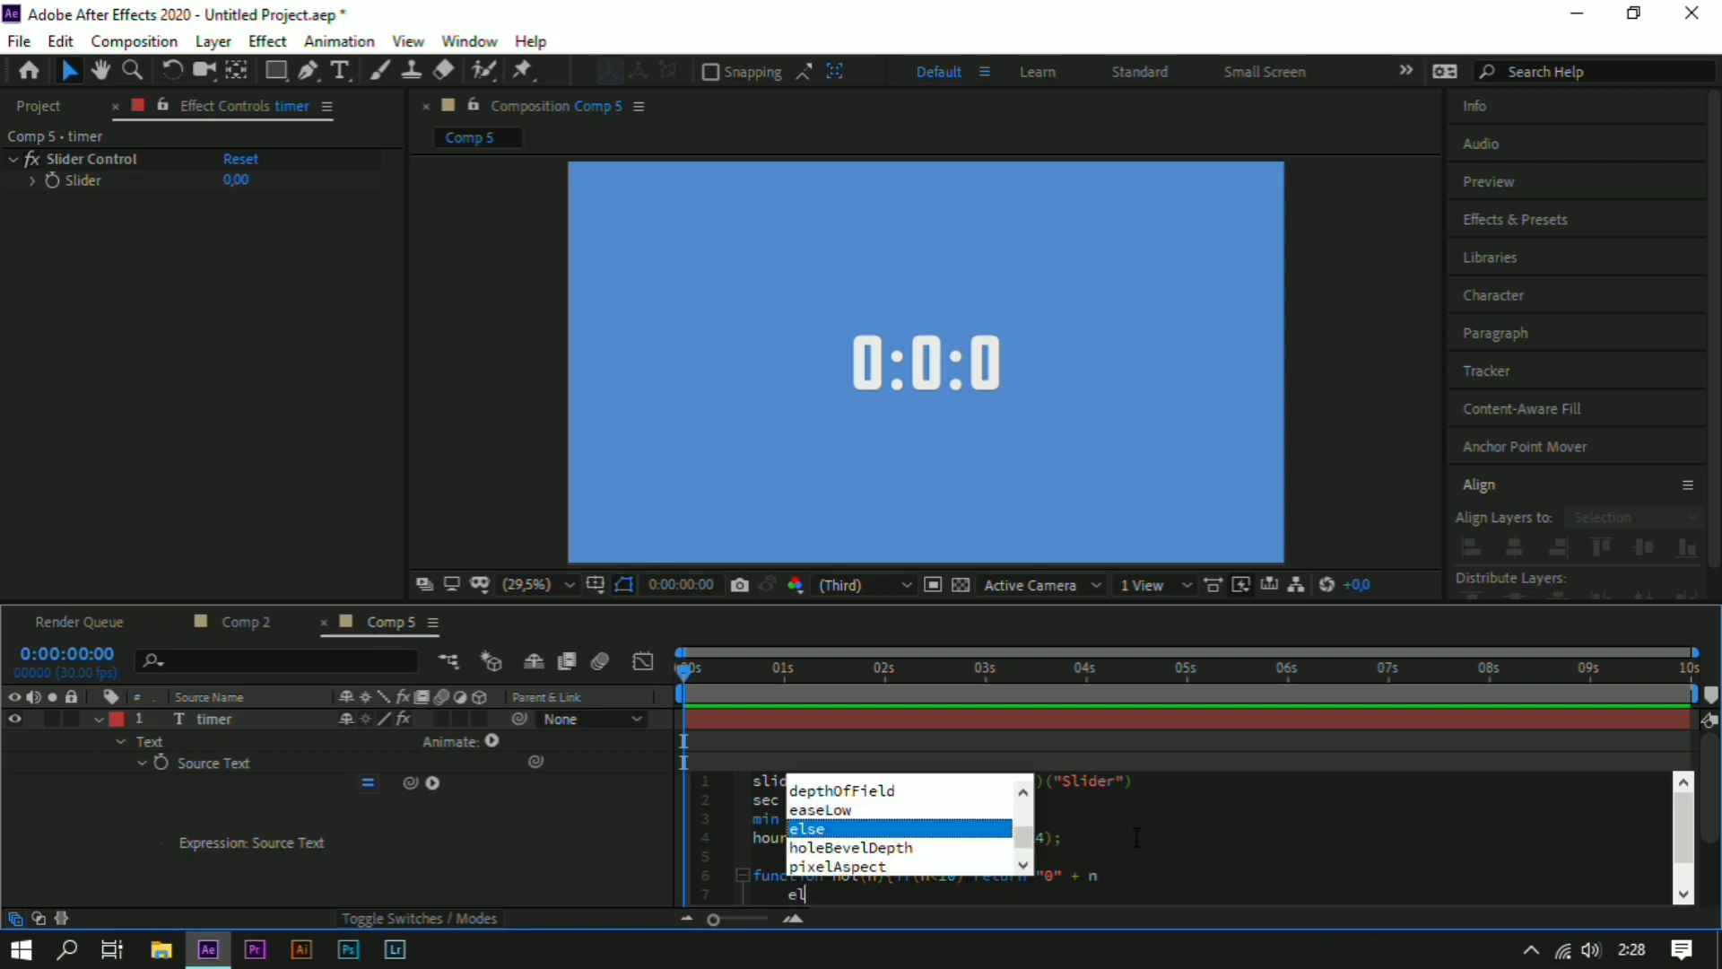
{"action": "type", "text": "se retru"}
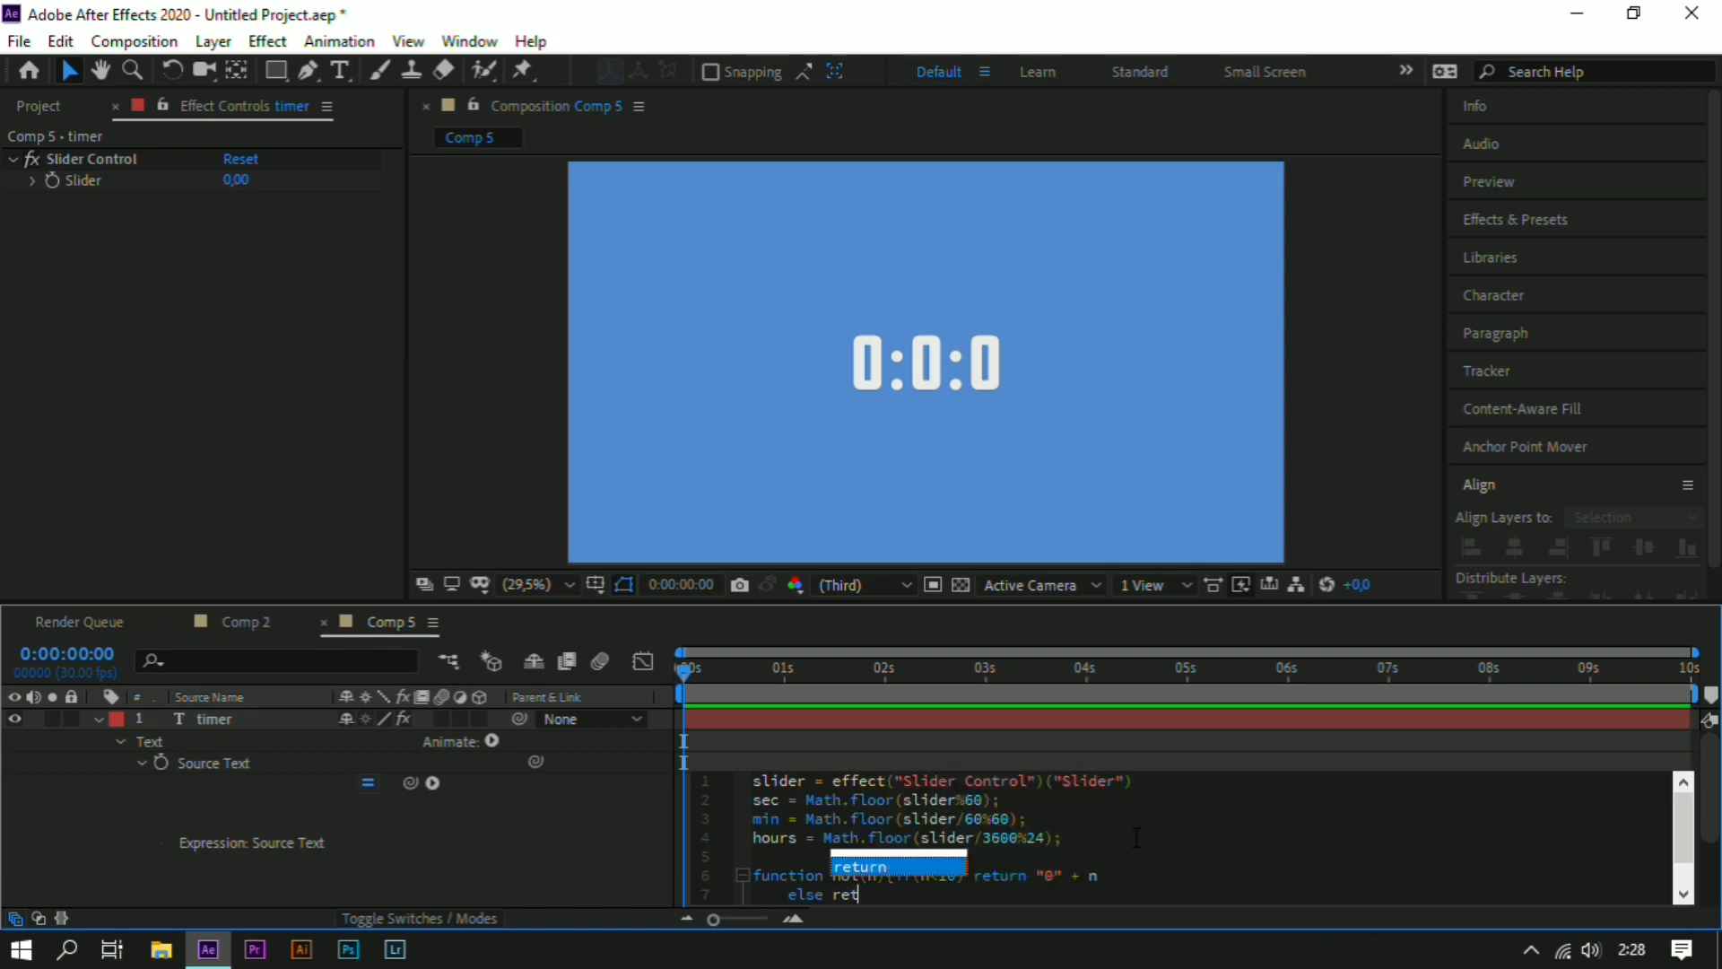
{"action": "key", "text": "BackSpace"}
{"action": "key", "text": "BackSpace"}
{"action": "type", "text": "urn n "}
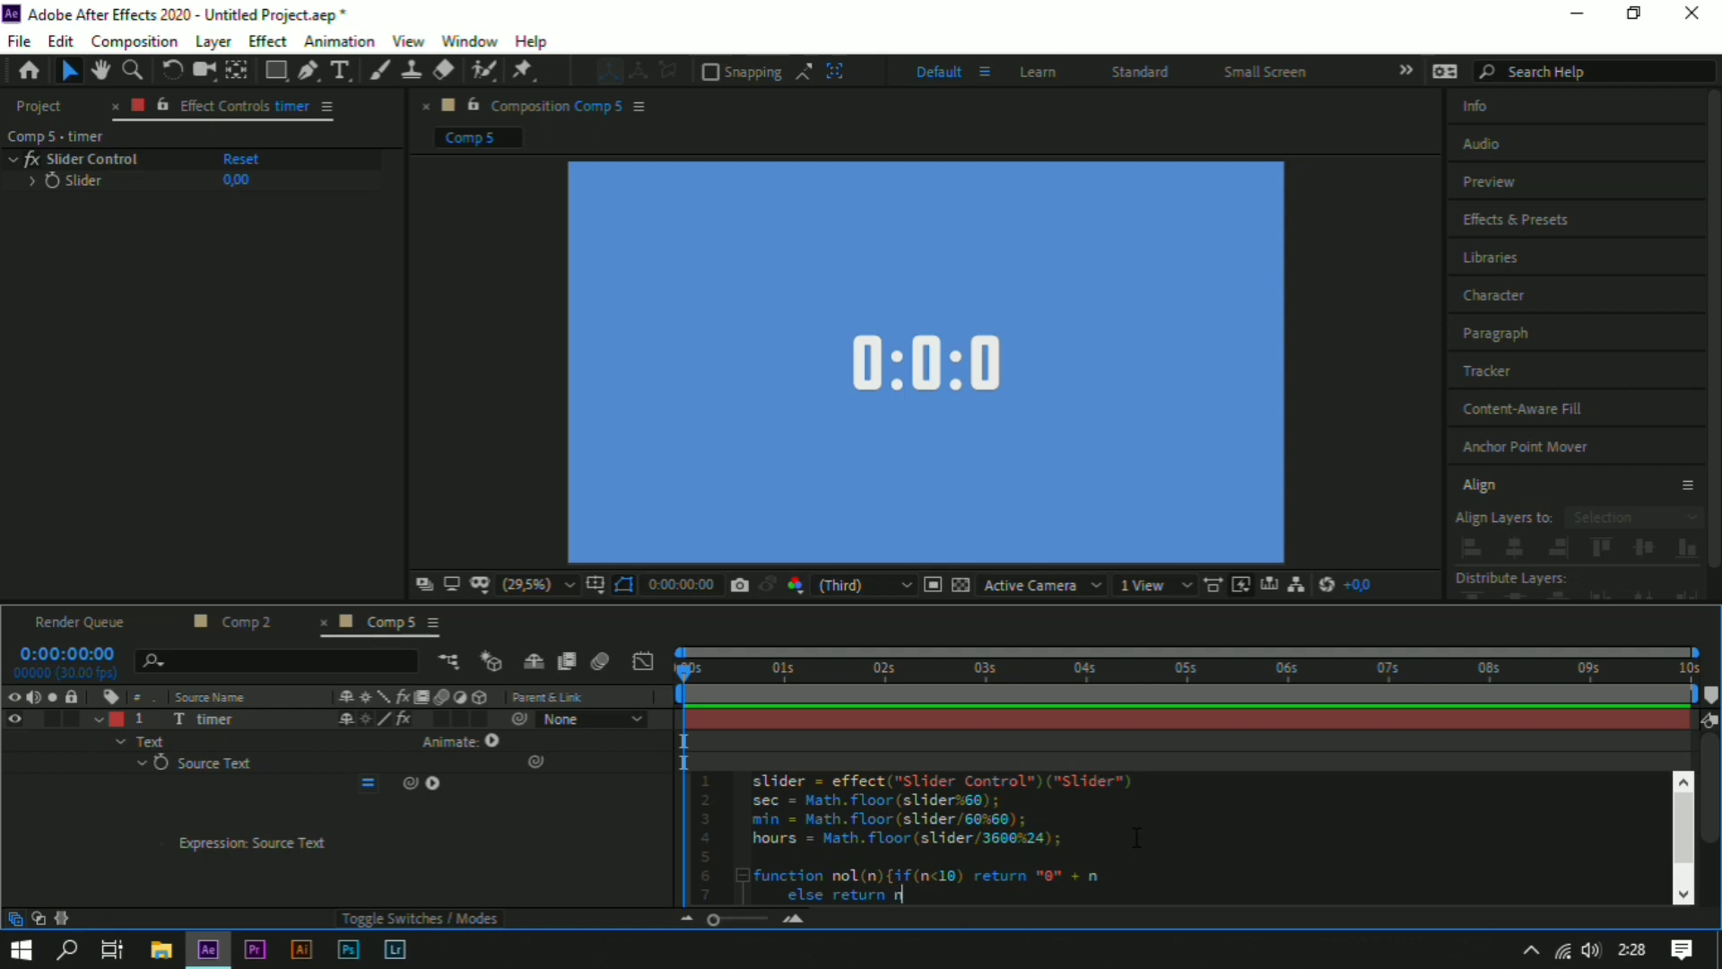
{"action": "type", "text": "}"}
{"action": "left_click", "coordinate": [1360, 418]}
- Wrap hours in the expression's final output line as nol(hours)
{"action": "scroll", "coordinate": [1358, 407], "scroll_direction": "down", "scroll_amount": 2}
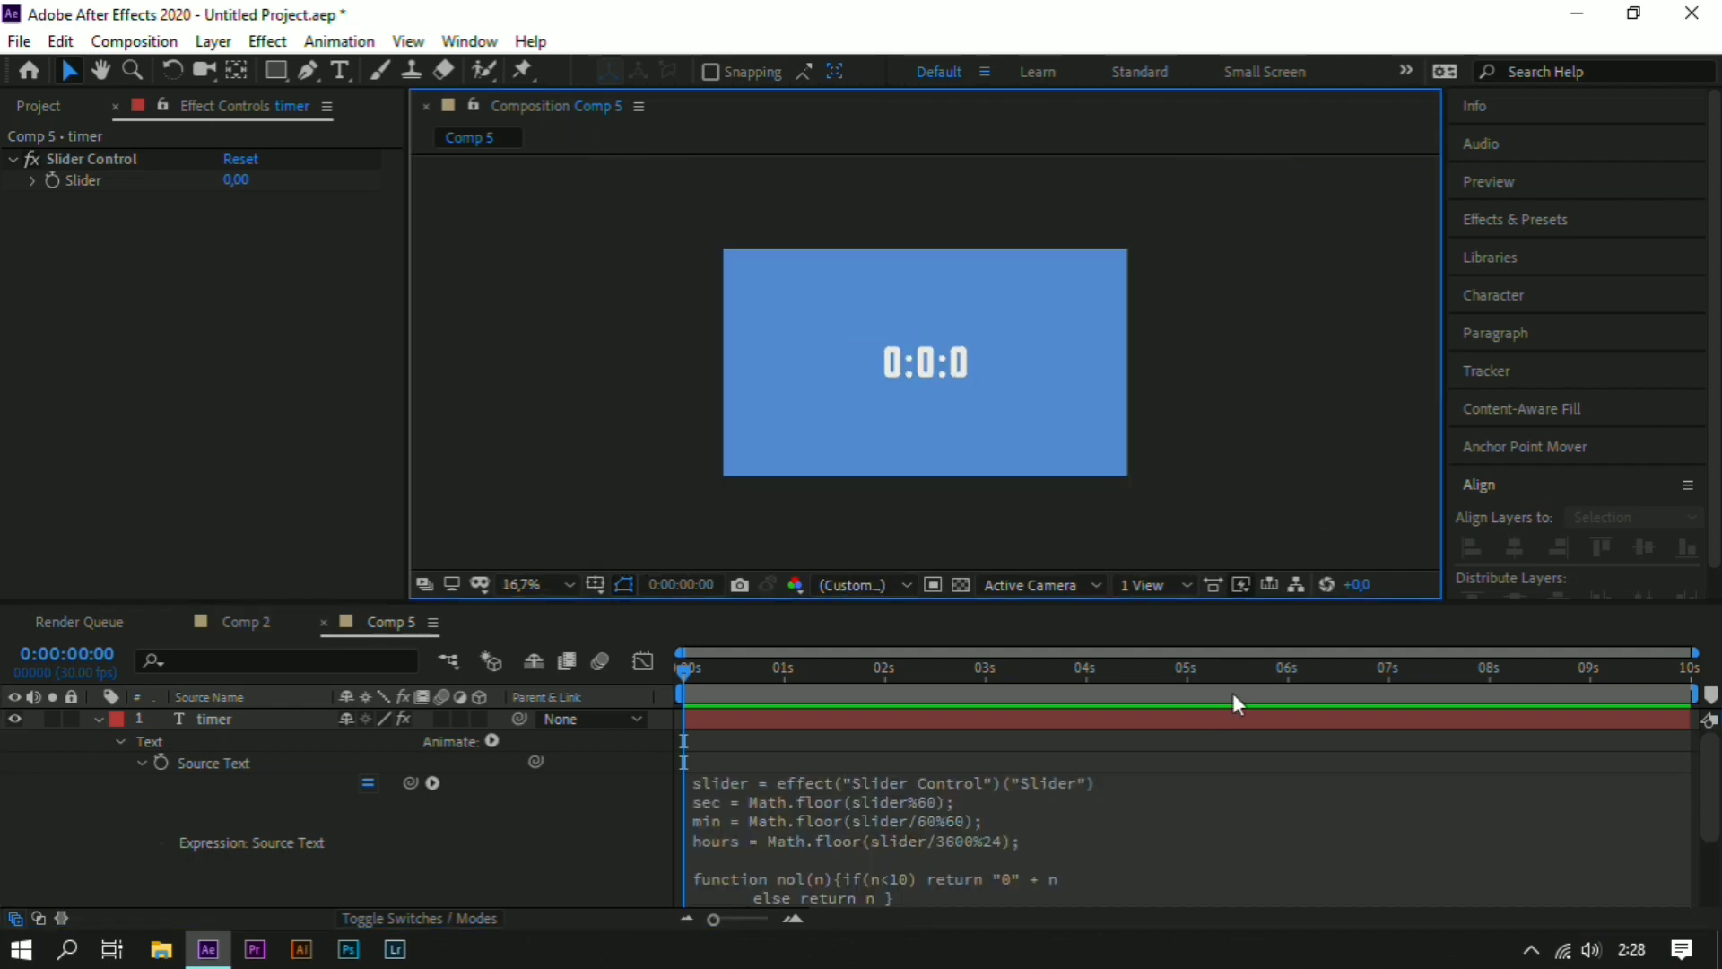
{"action": "scroll", "coordinate": [1166, 762], "scroll_direction": "down", "scroll_amount": 1}
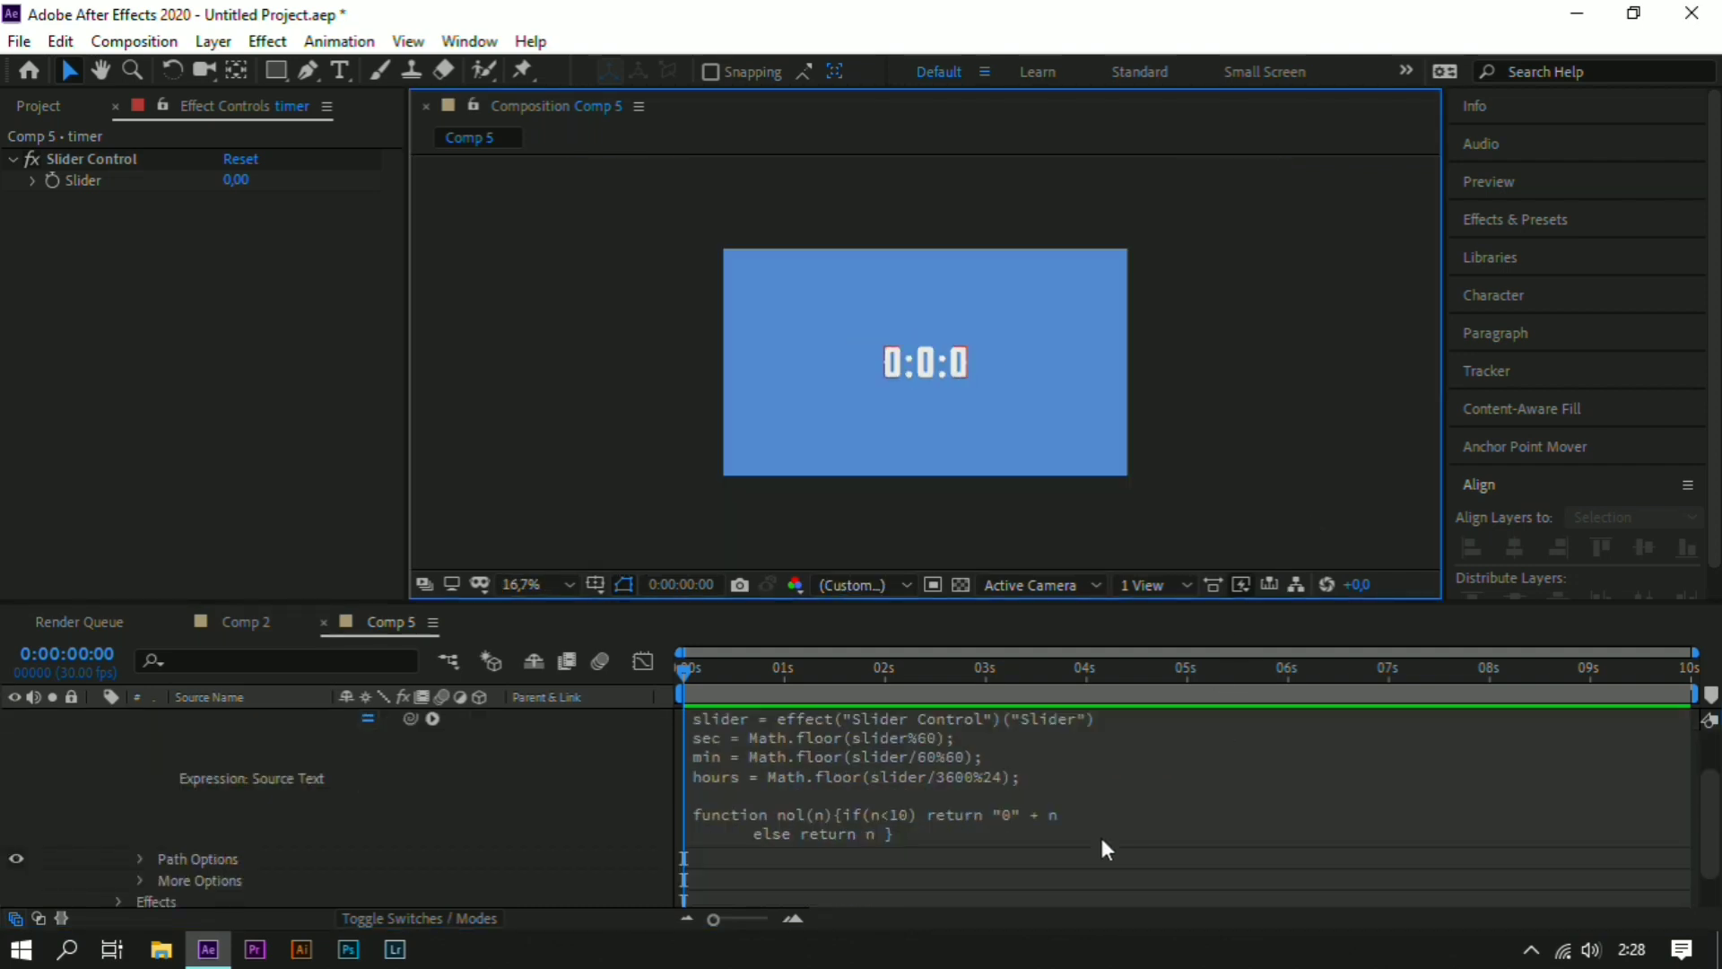
{"action": "left_click", "coordinate": [933, 829]}
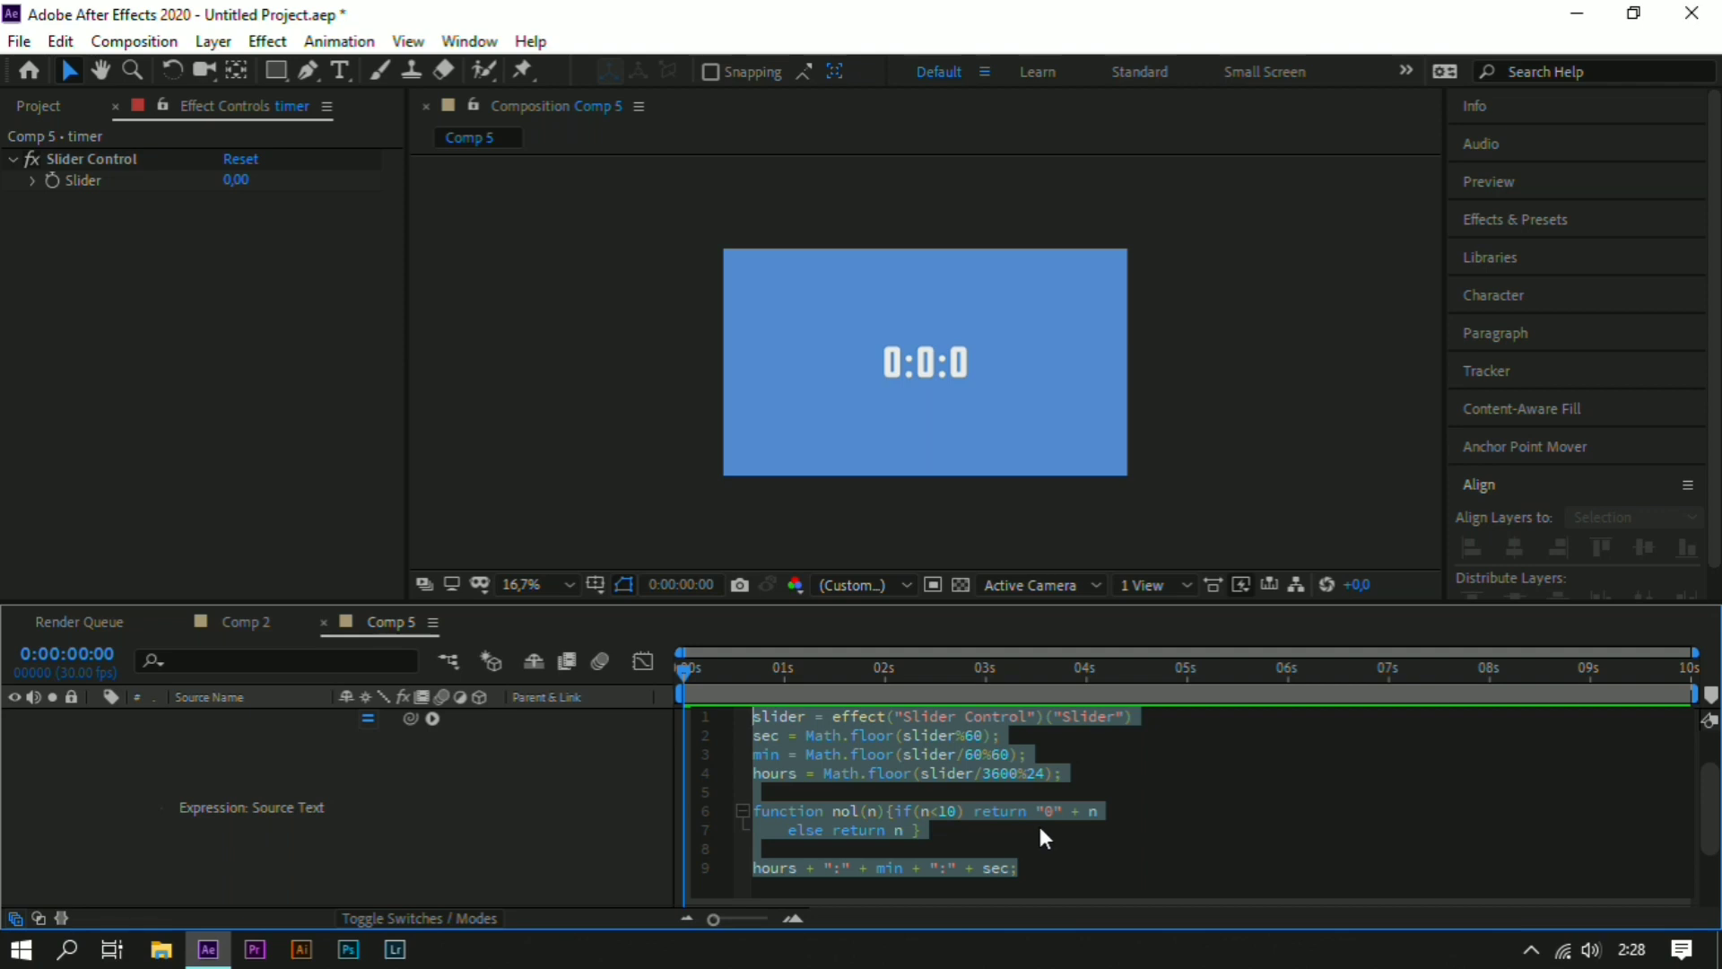
{"action": "left_click", "coordinate": [966, 827]}
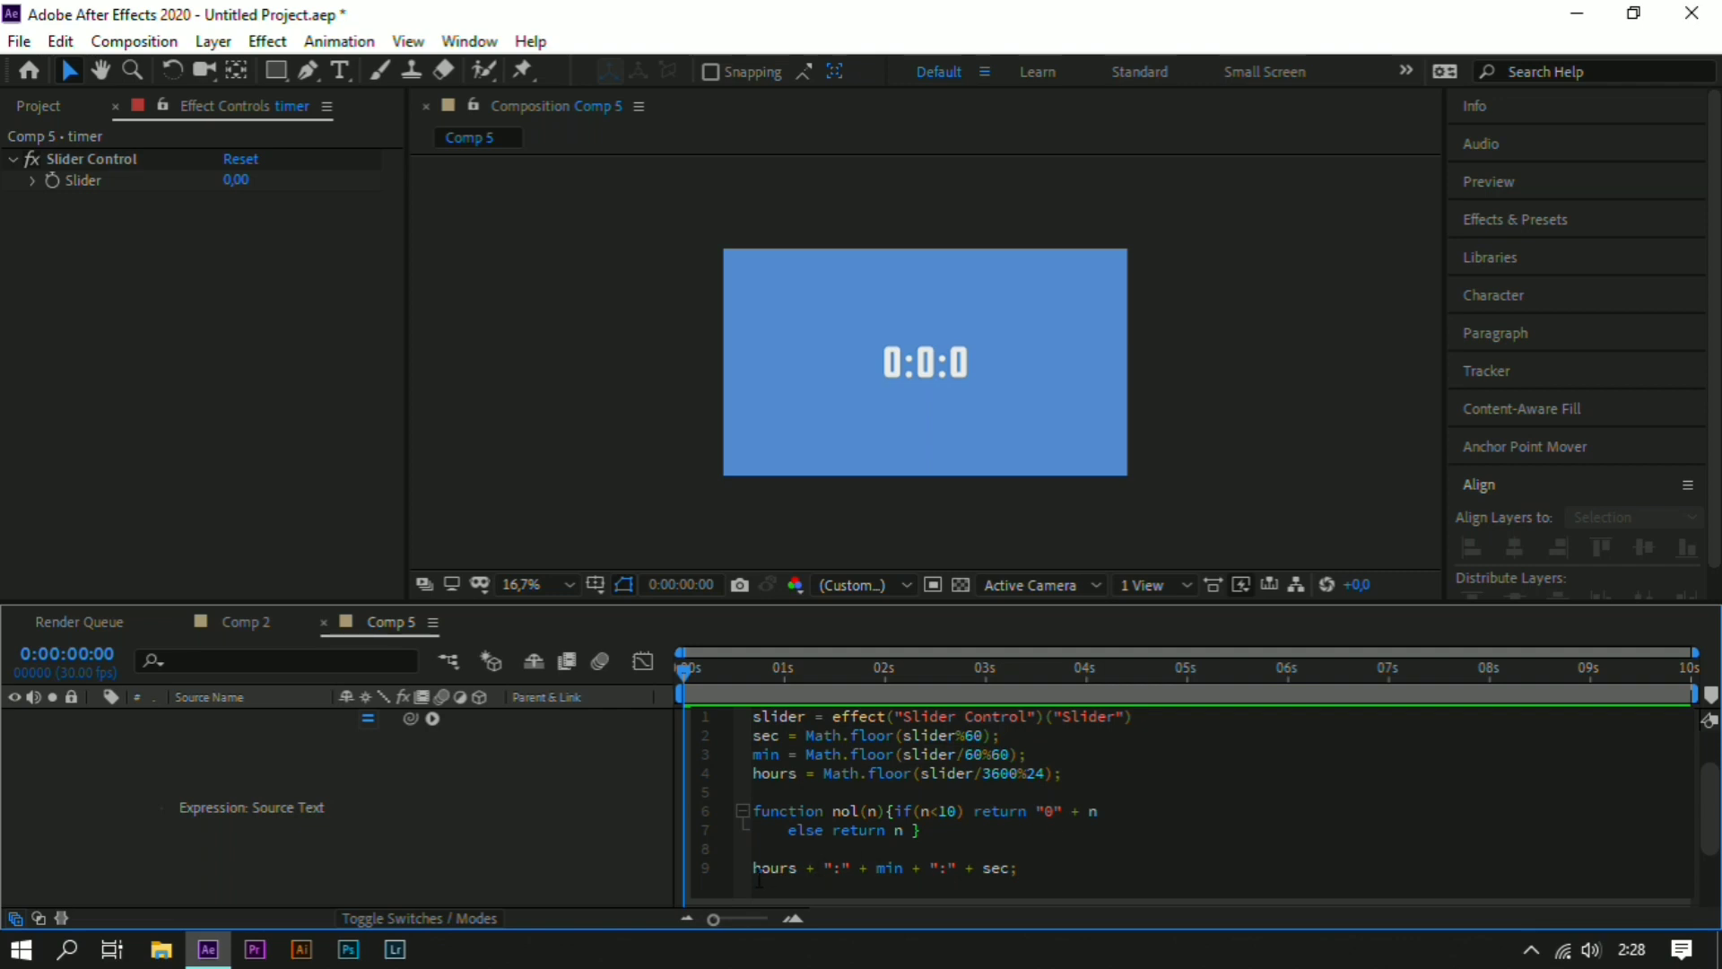
{"action": "key", "text": "Down"}
{"action": "key", "text": "Down"}
{"action": "key", "text": "Home"}
{"action": "type", "text": "nol"}
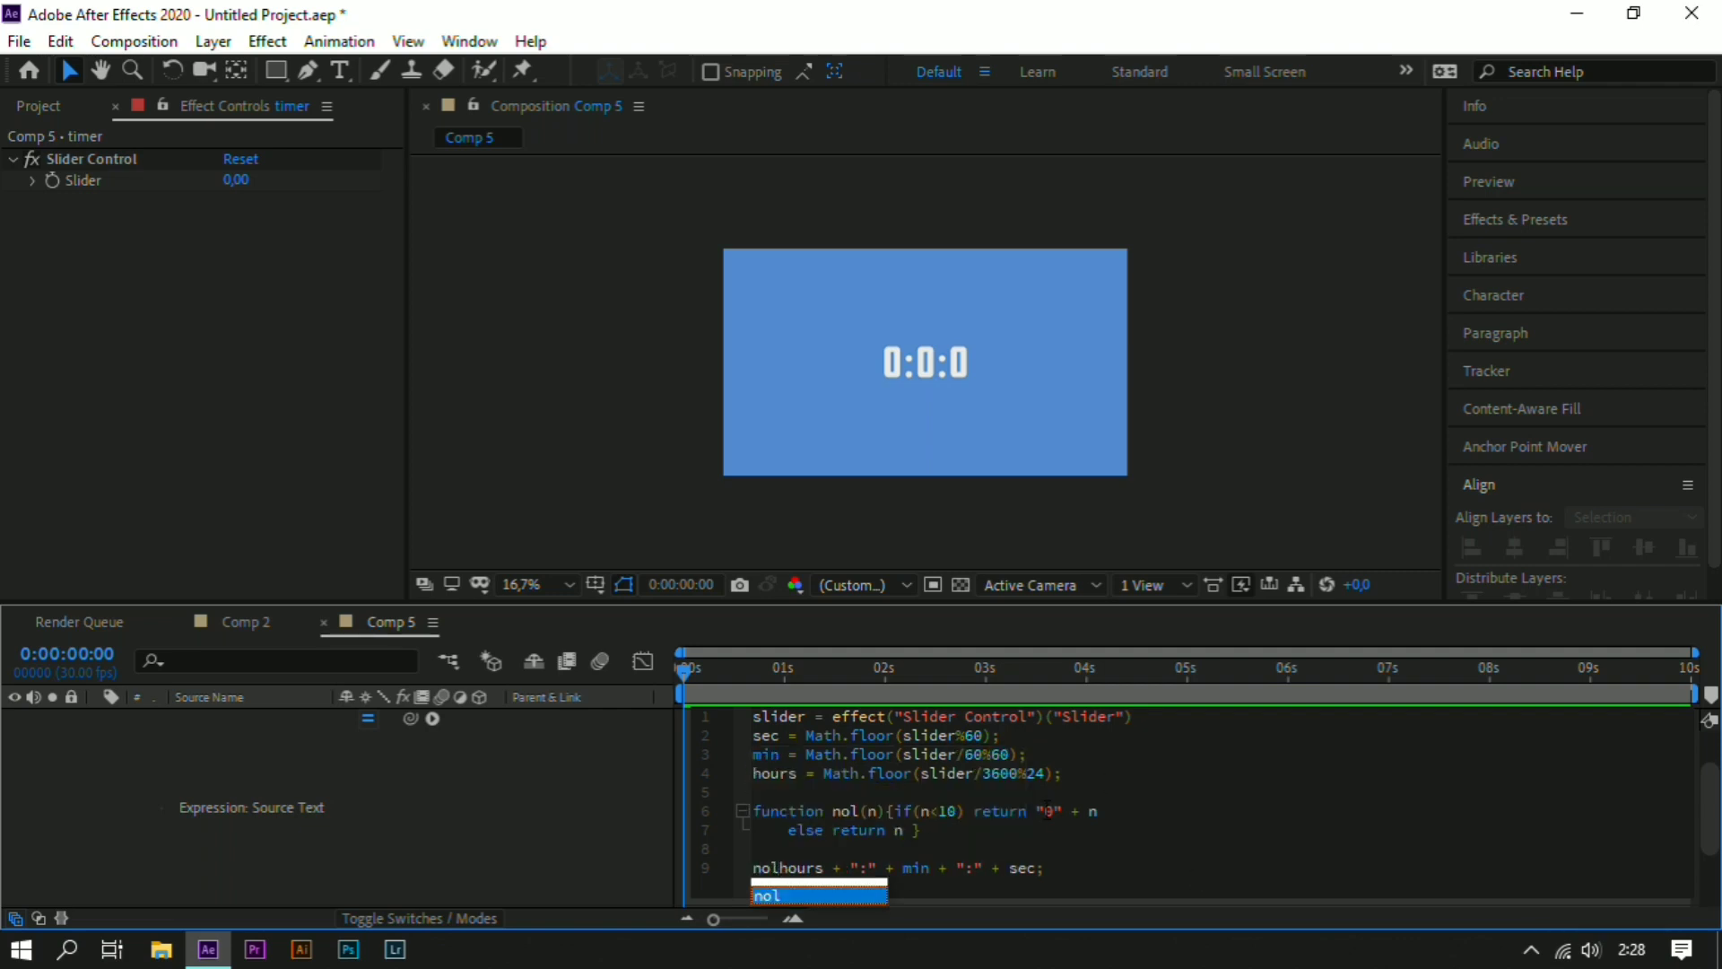
{"action": "key", "text": "Escape"}
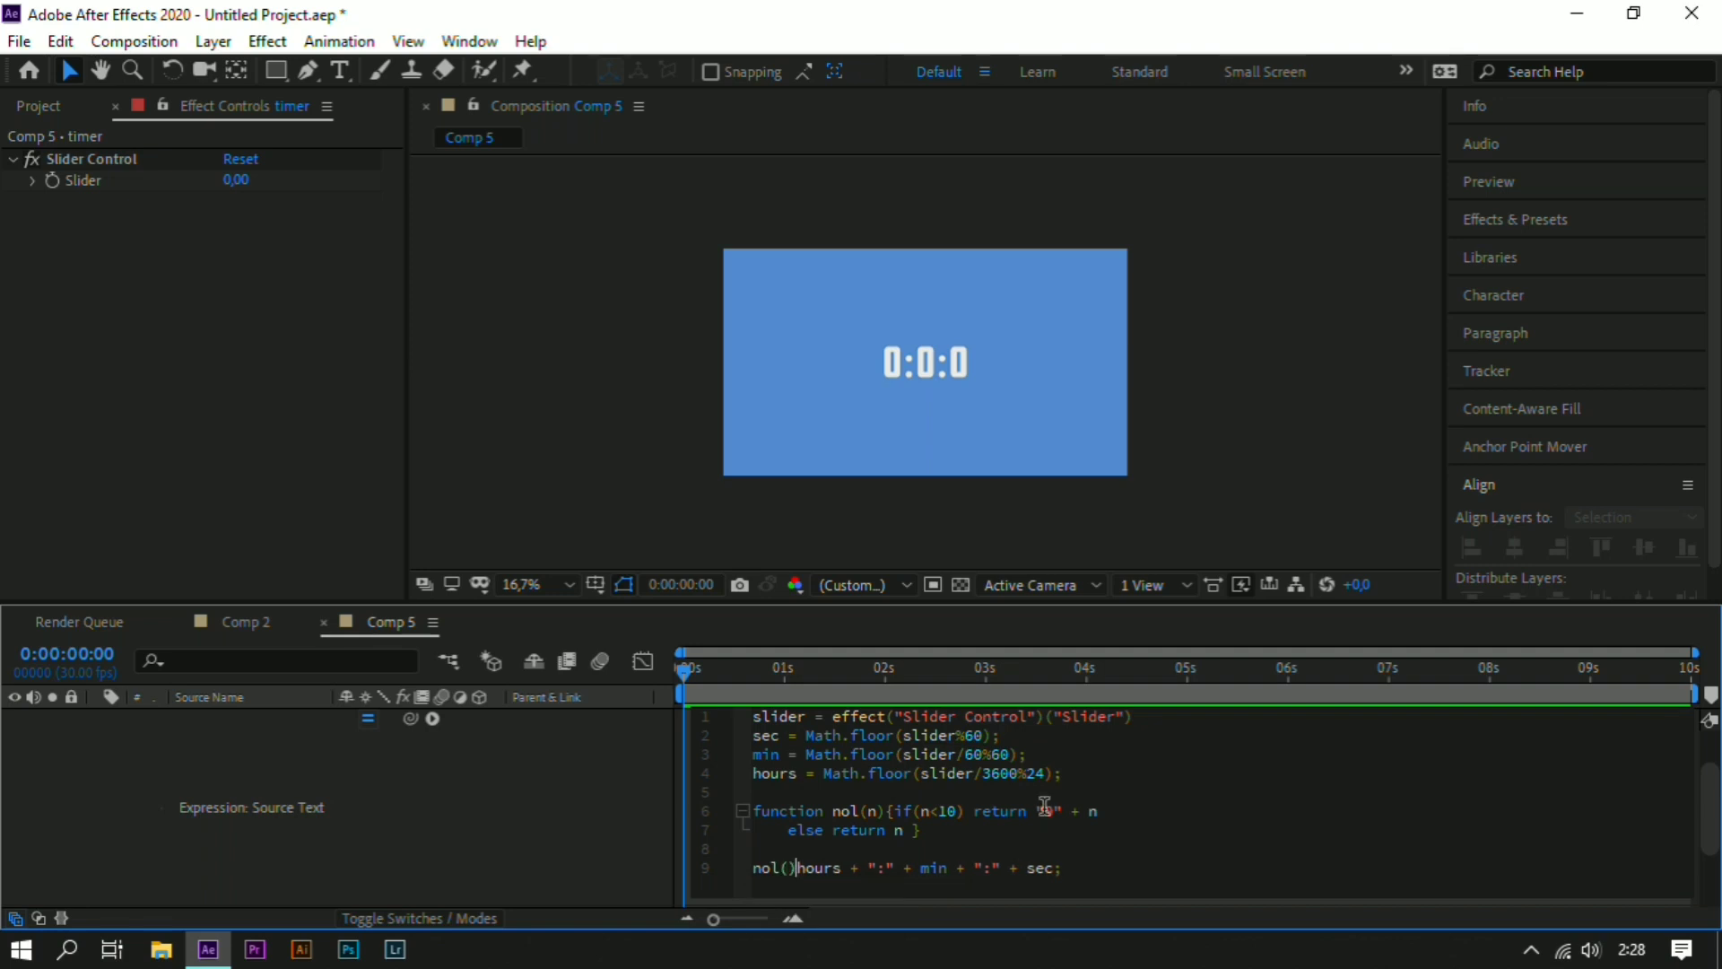
{"action": "key", "text": "Right"}
{"action": "key", "text": "Right"}
{"action": "key", "text": "Right"}
{"action": "key", "text": "Right"}
{"action": "key", "text": "Right"}
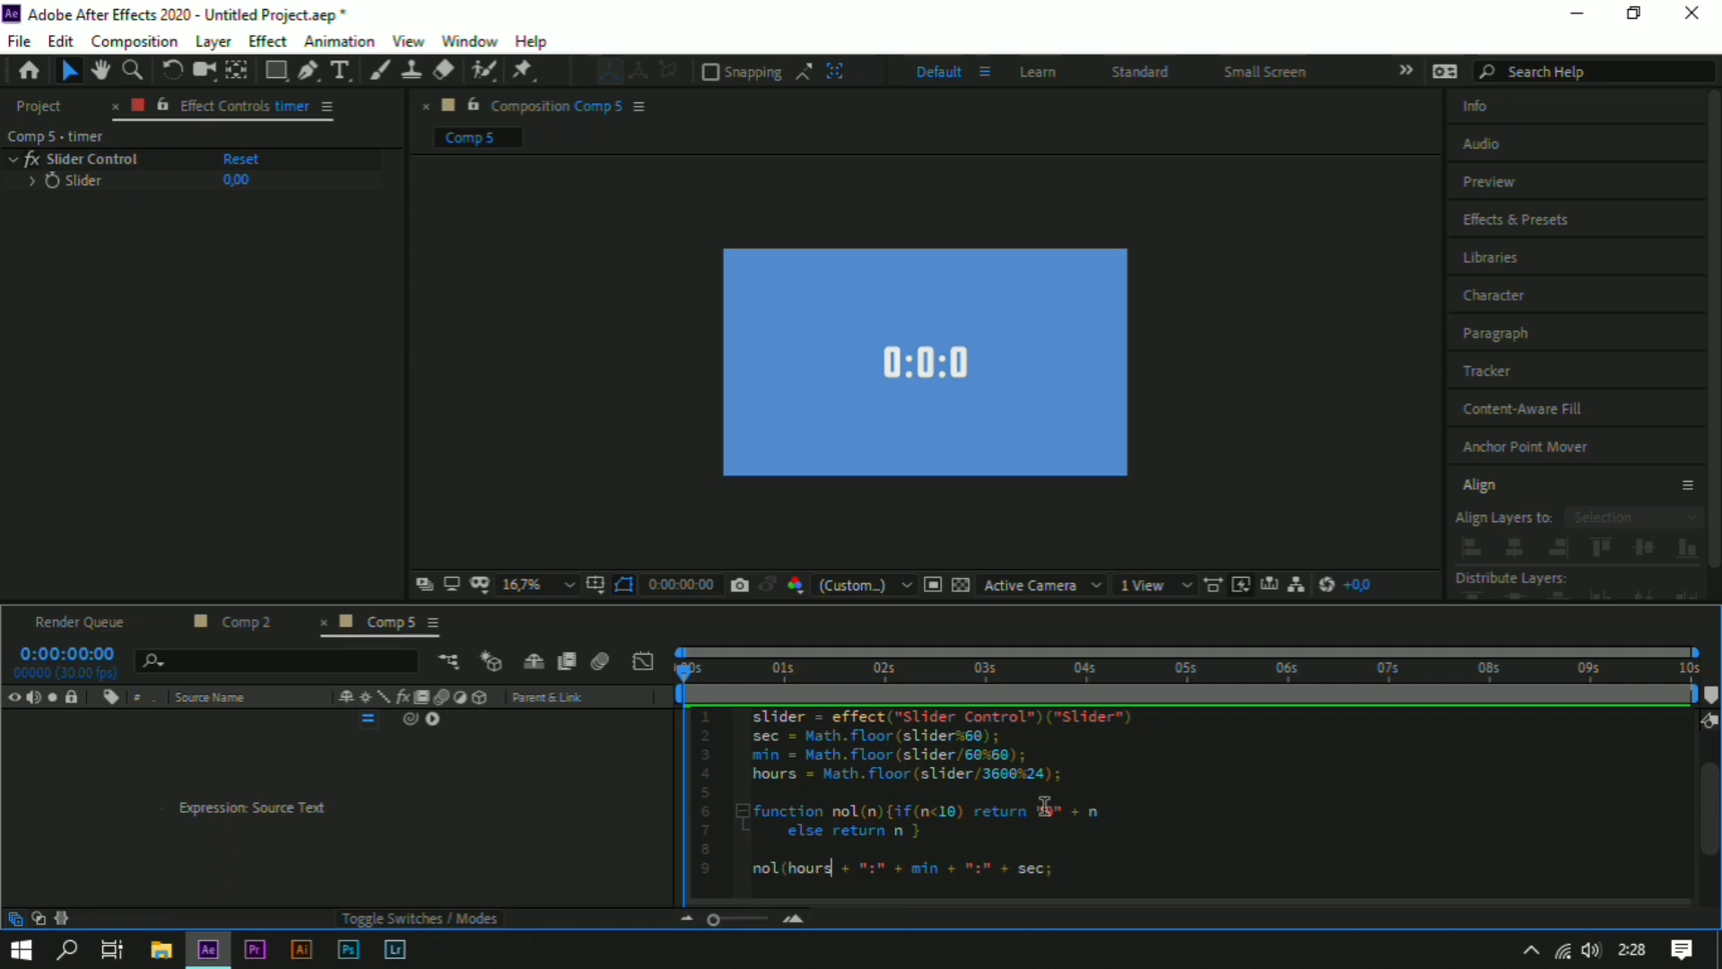
{"action": "type", "text": ")"}
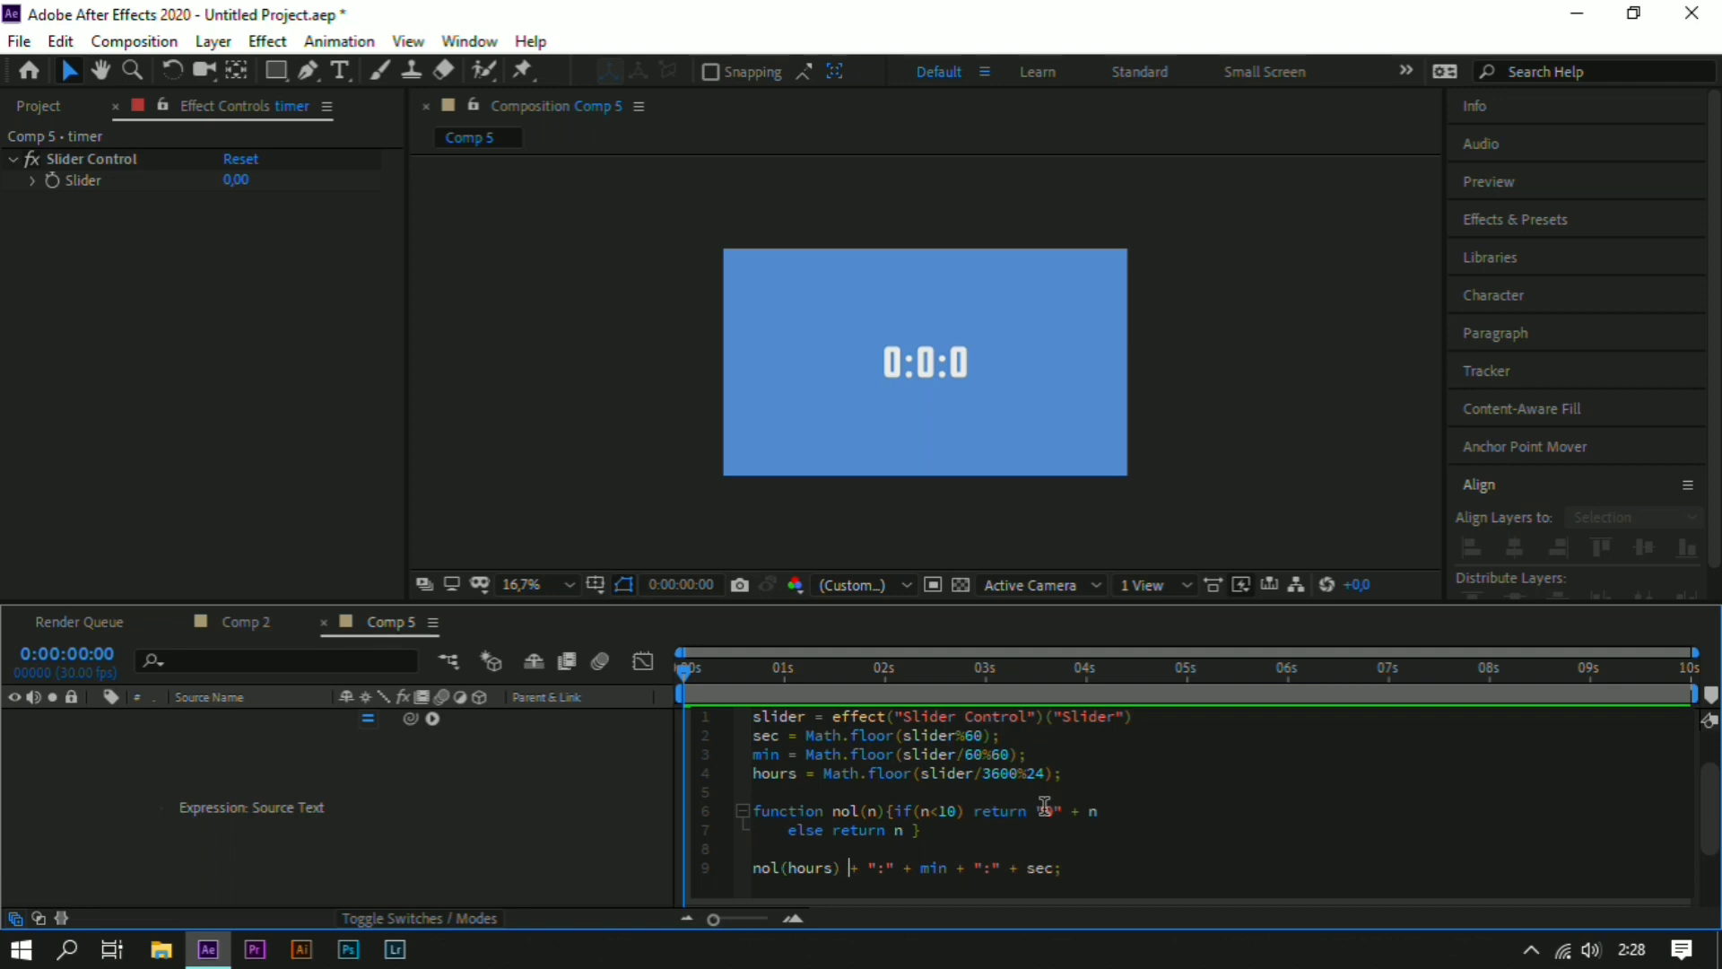
- Wrap min in the output line as nol(min)
{"action": "key", "text": "Right"}
{"action": "key", "text": "Right"}
{"action": "type", "text": "nol("}
{"action": "key", "text": "Delete"}
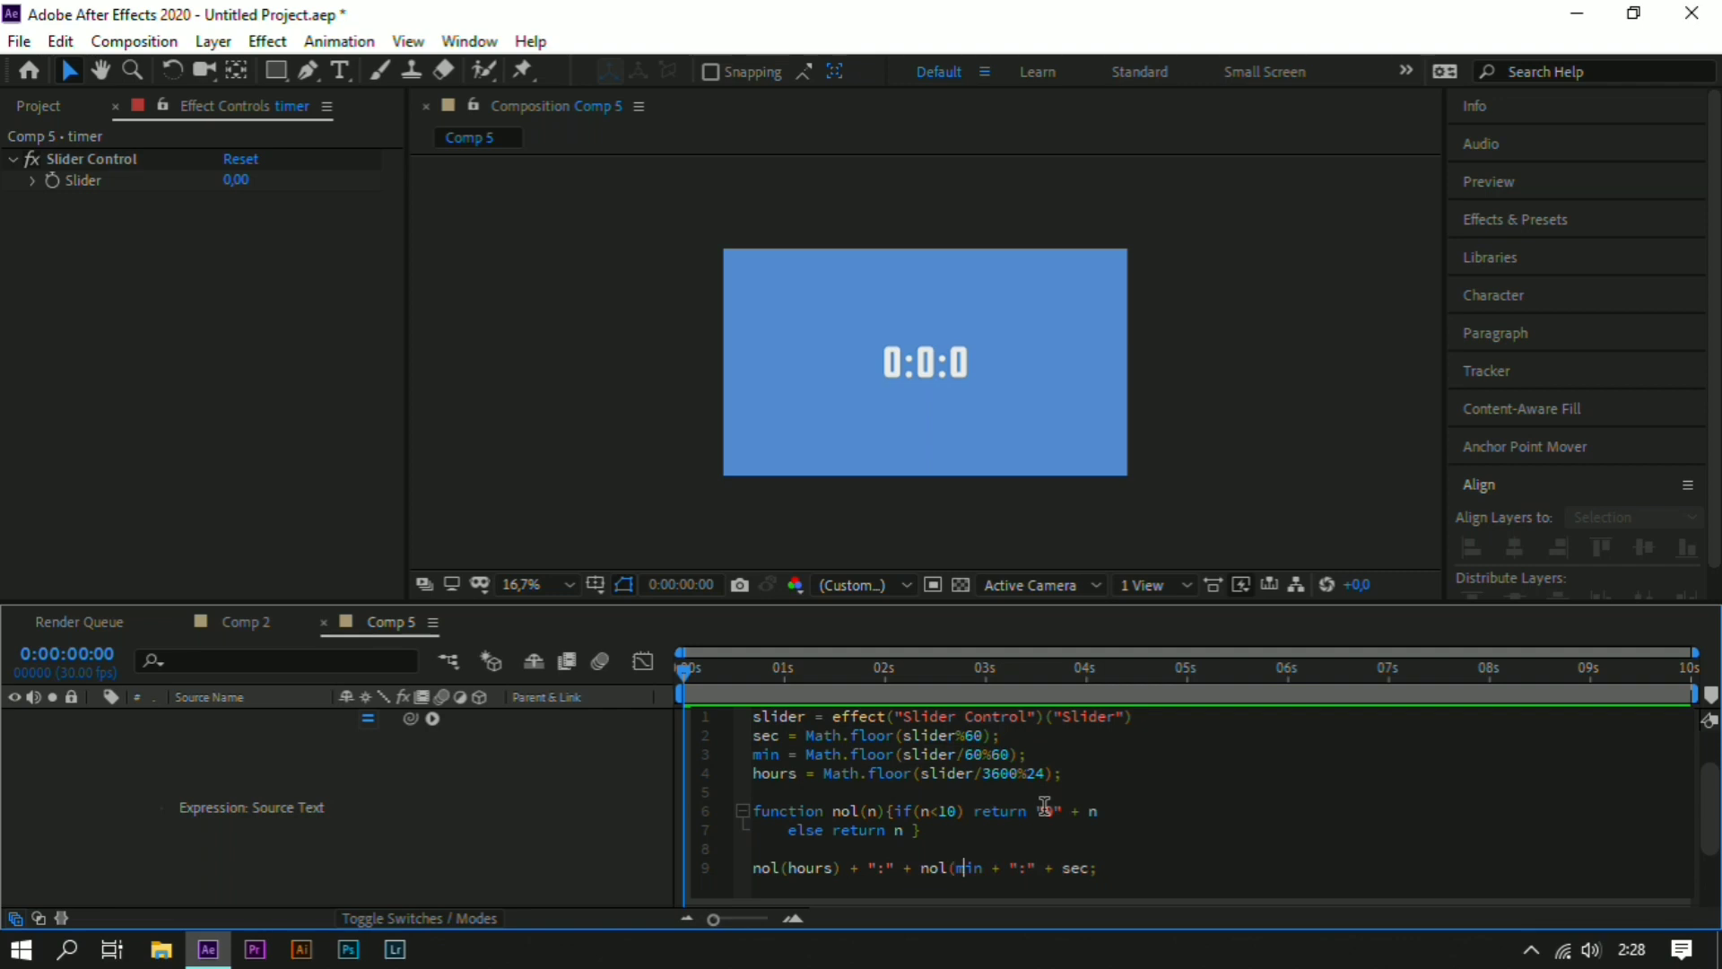
{"action": "key", "text": "Right"}
{"action": "type", "text": ")"}
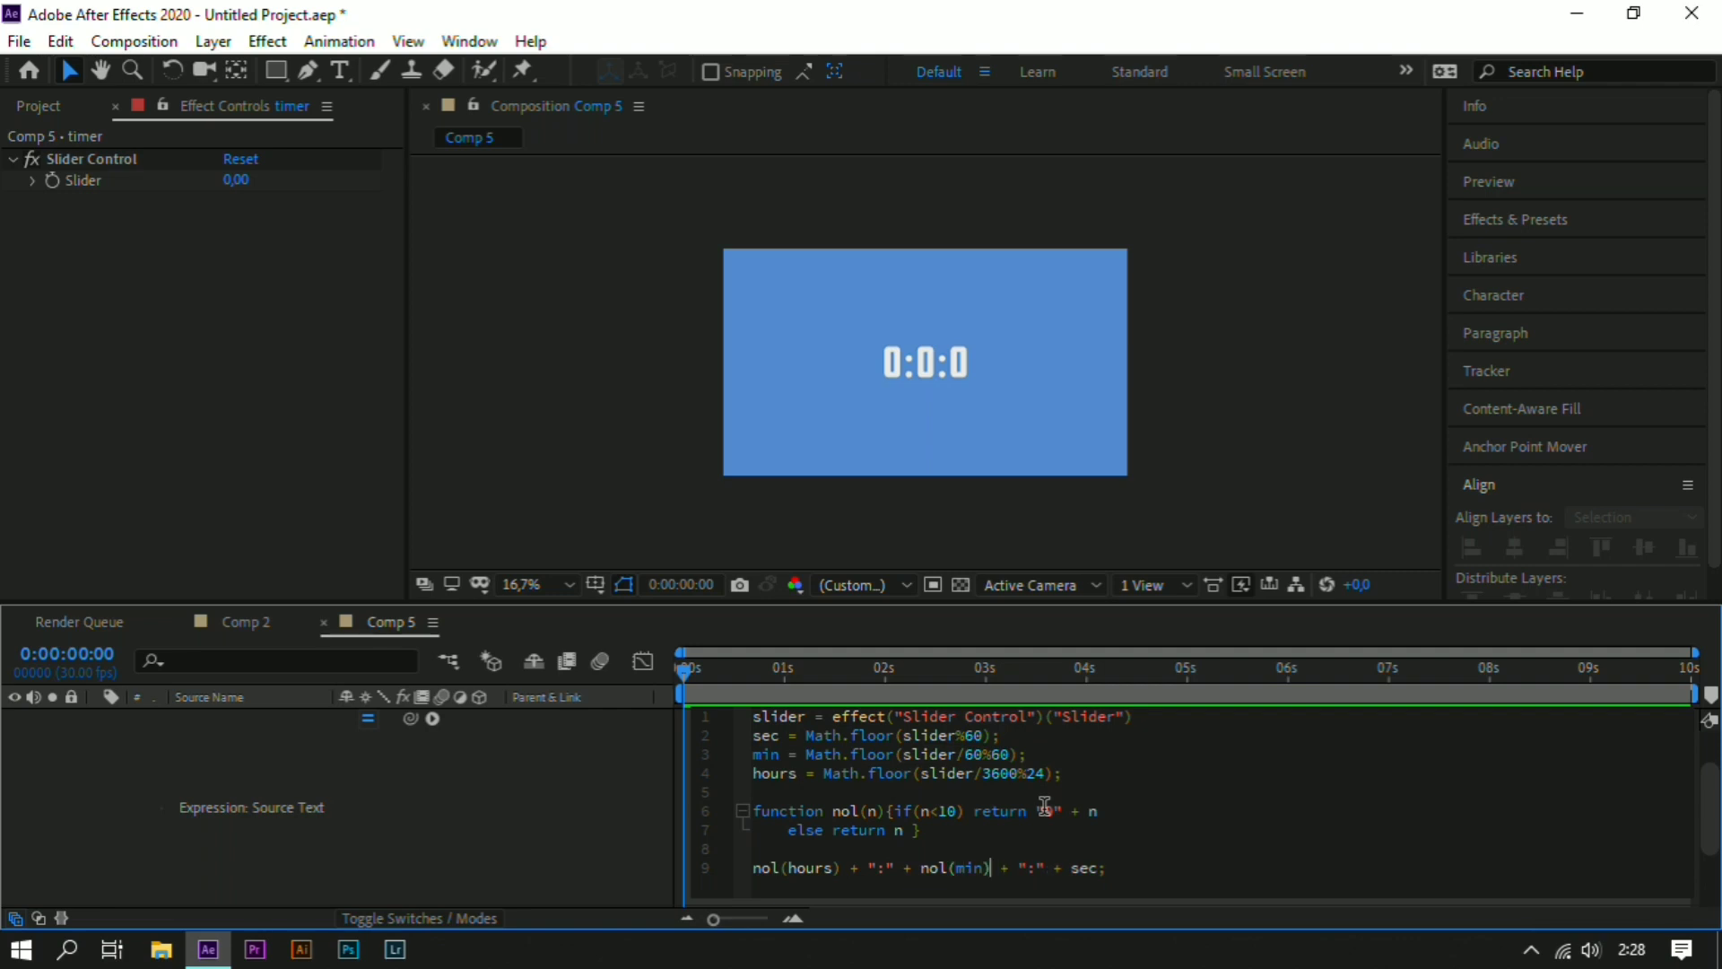
- Wrap sec in the output line as nol(sec), remove the trailing semicolon and apply the expression
{"action": "key", "text": "Right"}
{"action": "key", "text": "Right"}
{"action": "key", "text": "Right"}
{"action": "key", "text": "Right"}
{"action": "key", "text": "Right"}
{"action": "key", "text": "Right"}
{"action": "key", "text": "Right"}
{"action": "type", "text": "nol"}
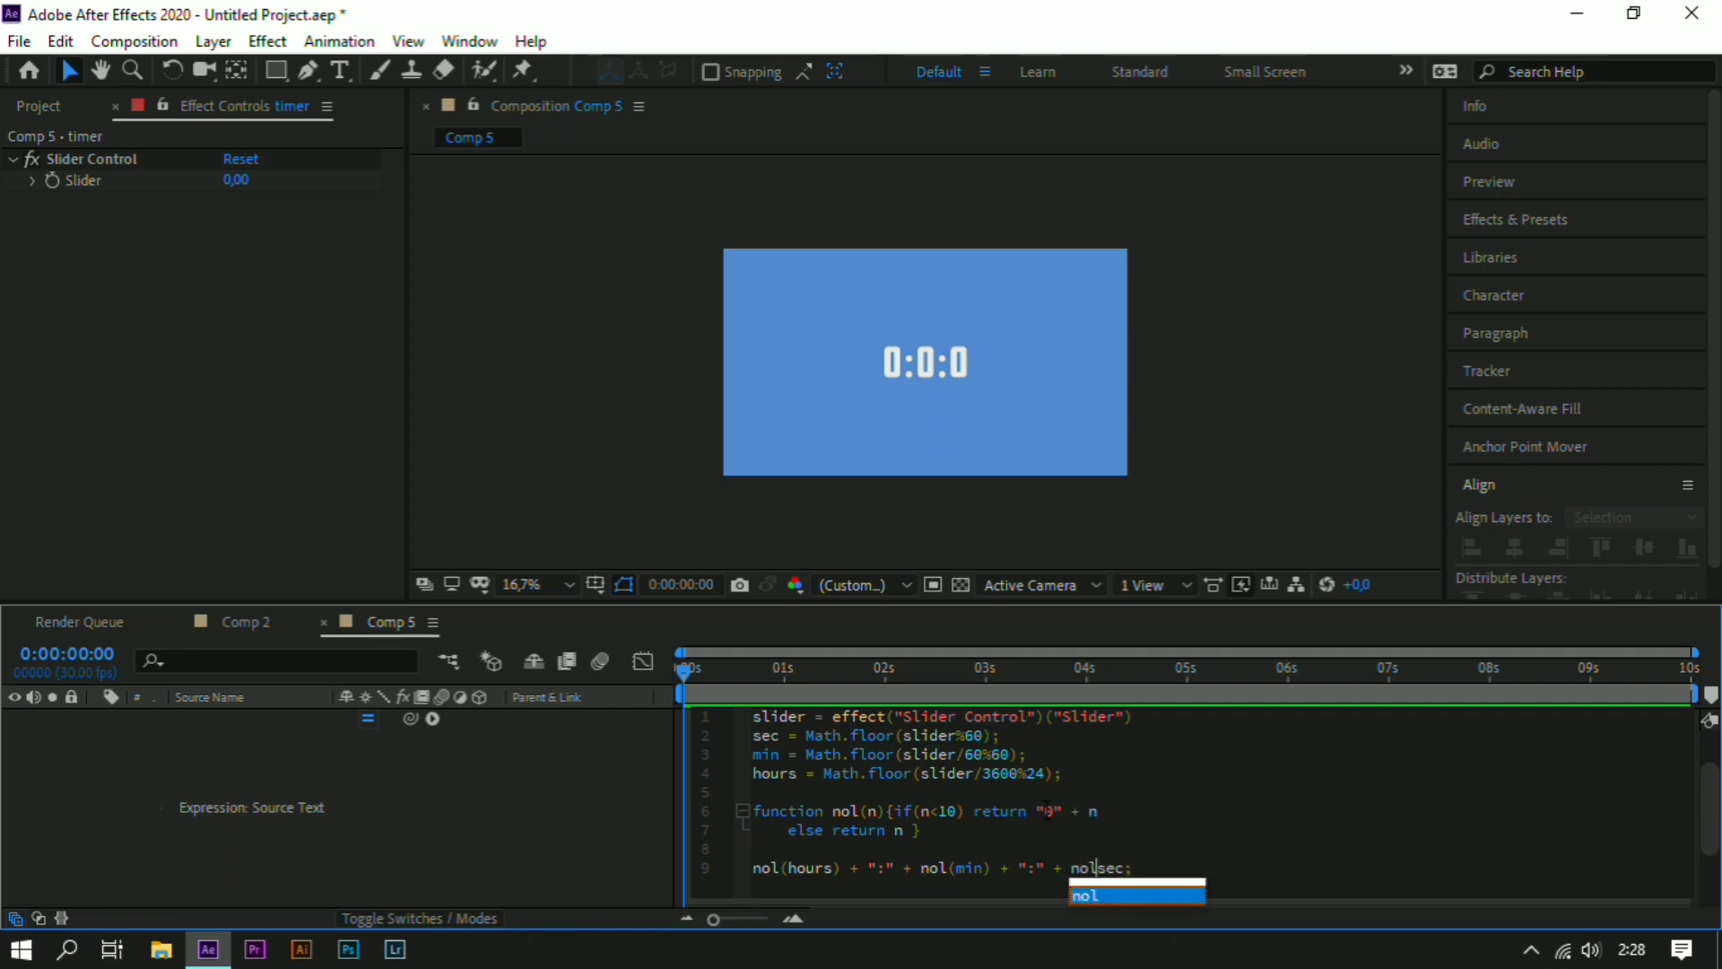
{"action": "key", "text": "Escape"}
{"action": "type", "text": "("}
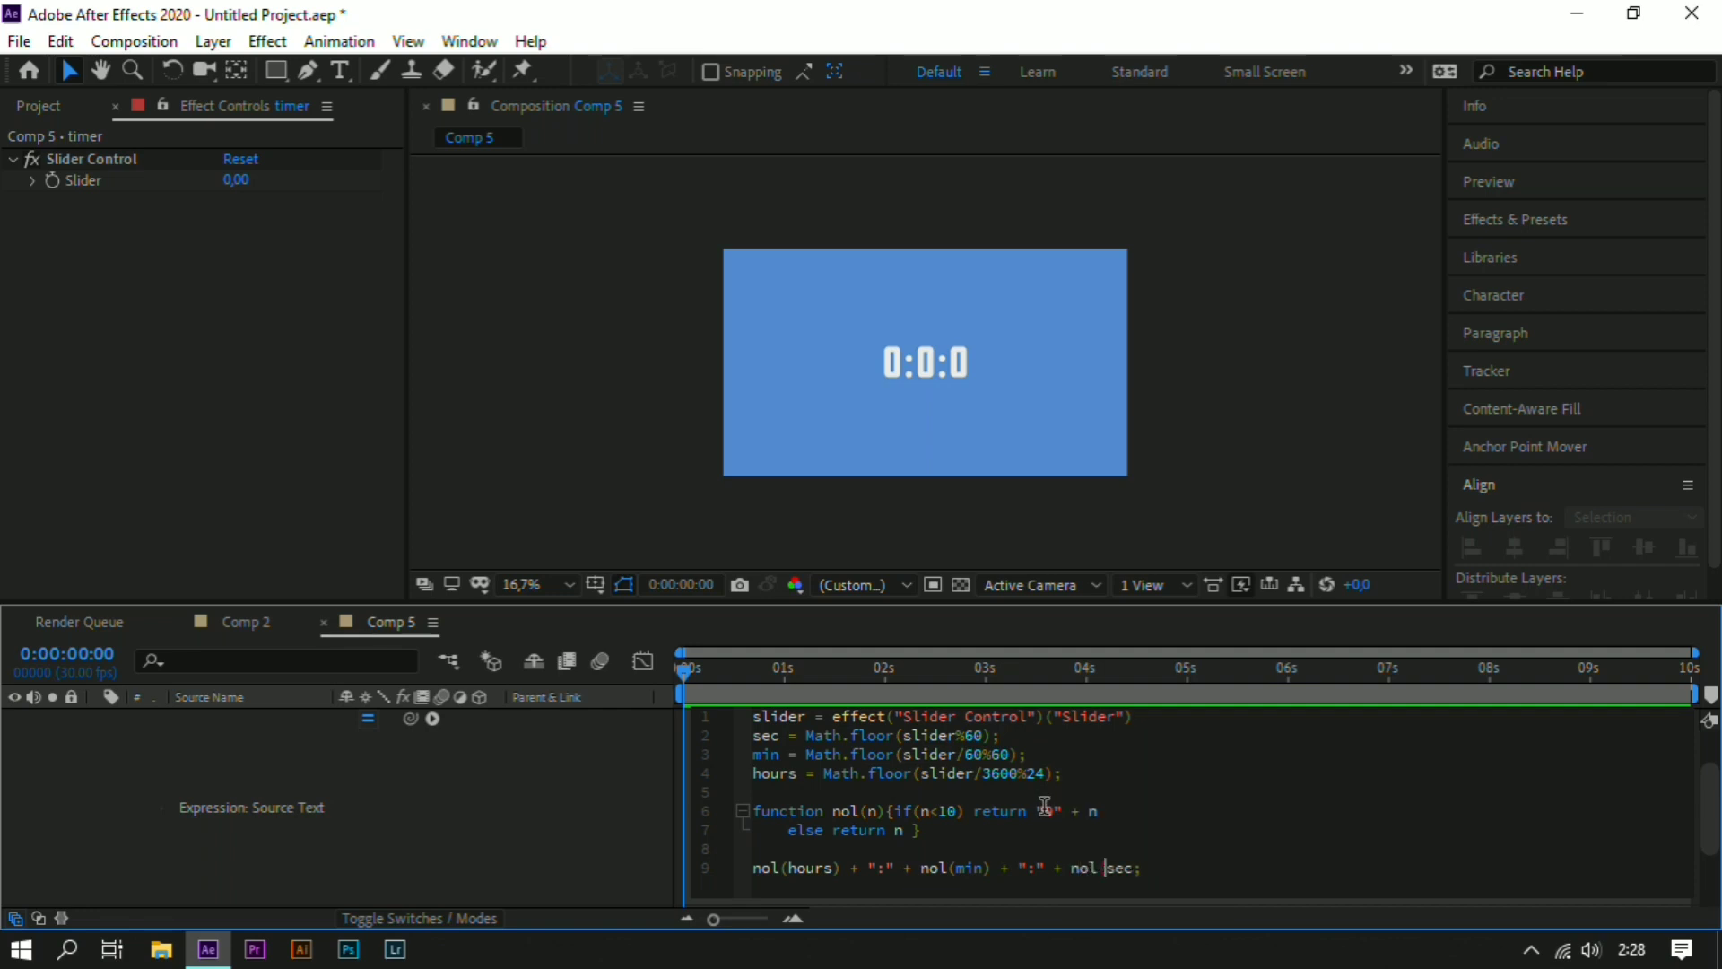
{"action": "key", "text": "Right"}
{"action": "key", "text": "Right"}
{"action": "key", "text": "Right"}
{"action": "type", "text": ")"}
{"action": "key", "text": "Right"}
{"action": "key", "text": "BackSpace"}
{"action": "left_click", "coordinate": [1314, 443]}
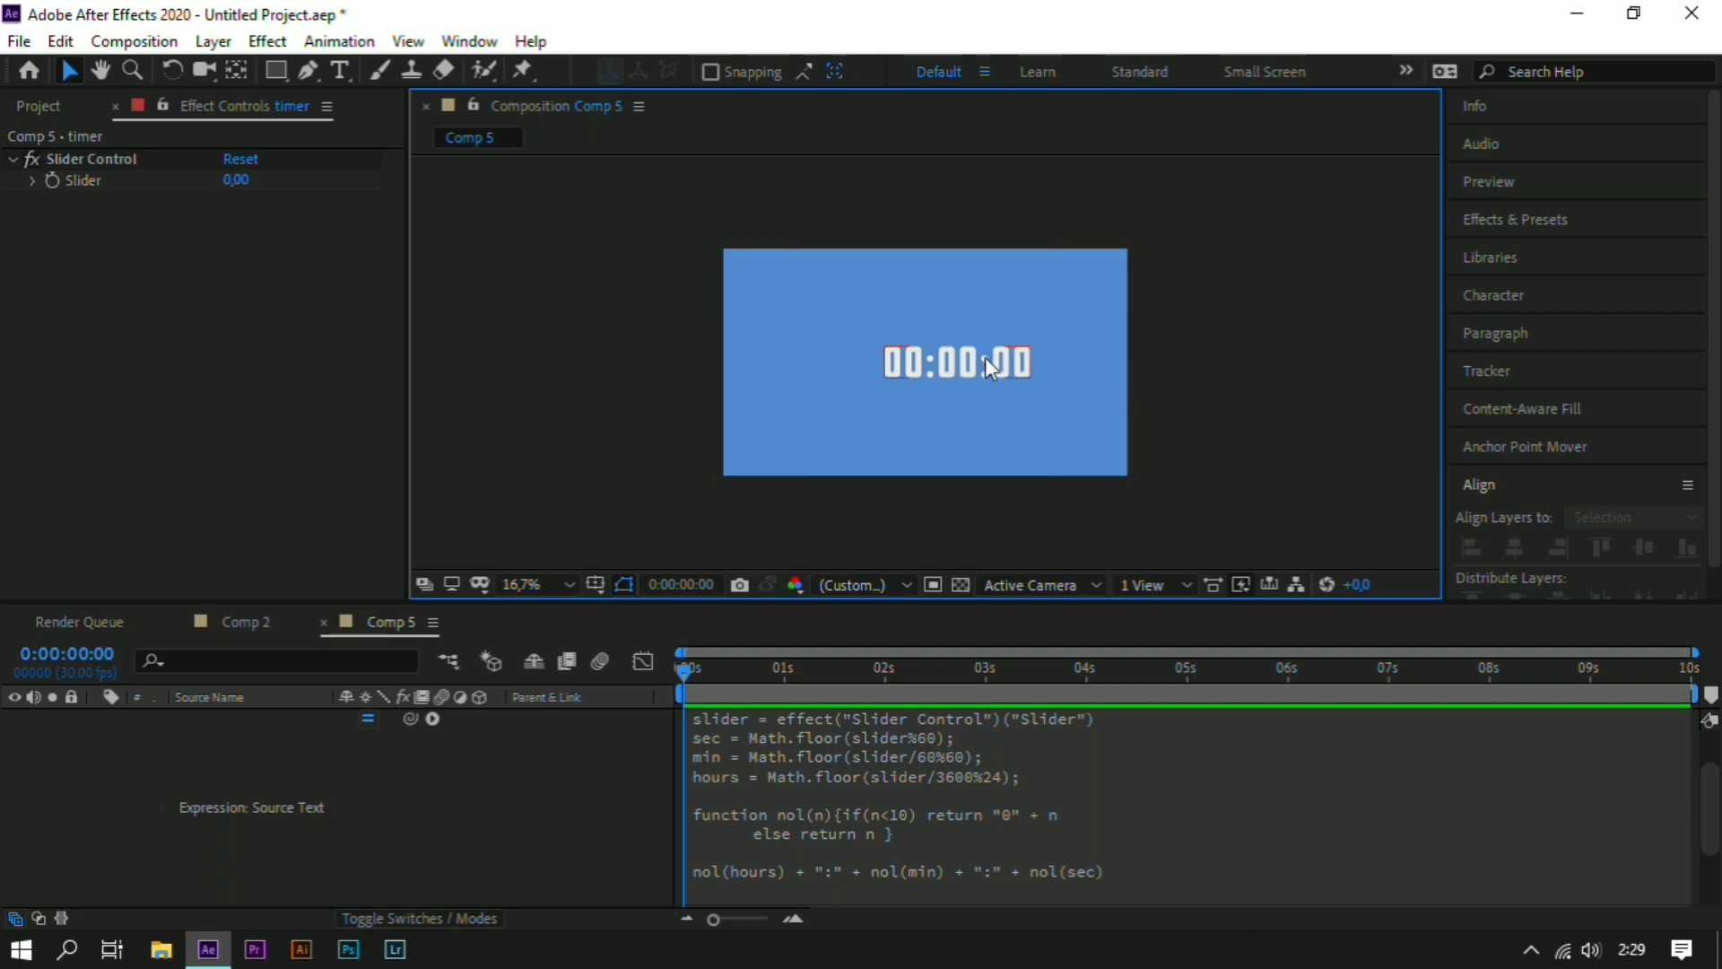
- Centre the timer text horizontally in the composition and deselect it
{"action": "left_click", "coordinate": [984, 357]}
{"action": "left_click", "coordinate": [1517, 548]}
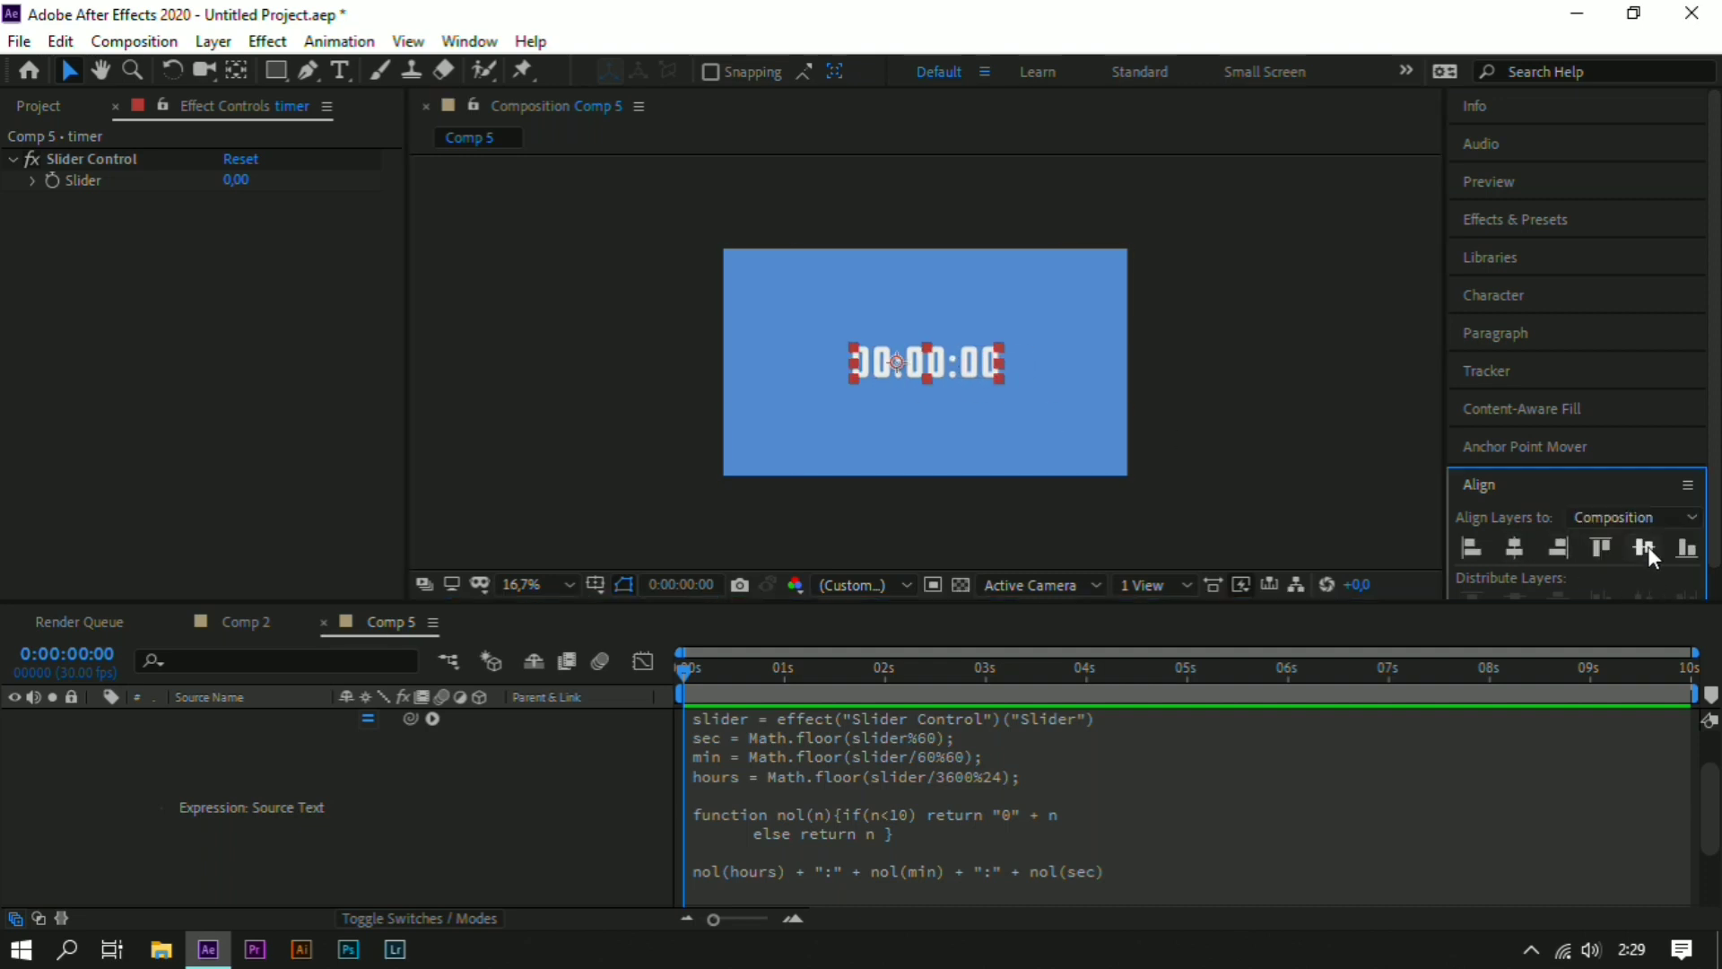
{"action": "left_click", "coordinate": [1269, 428]}
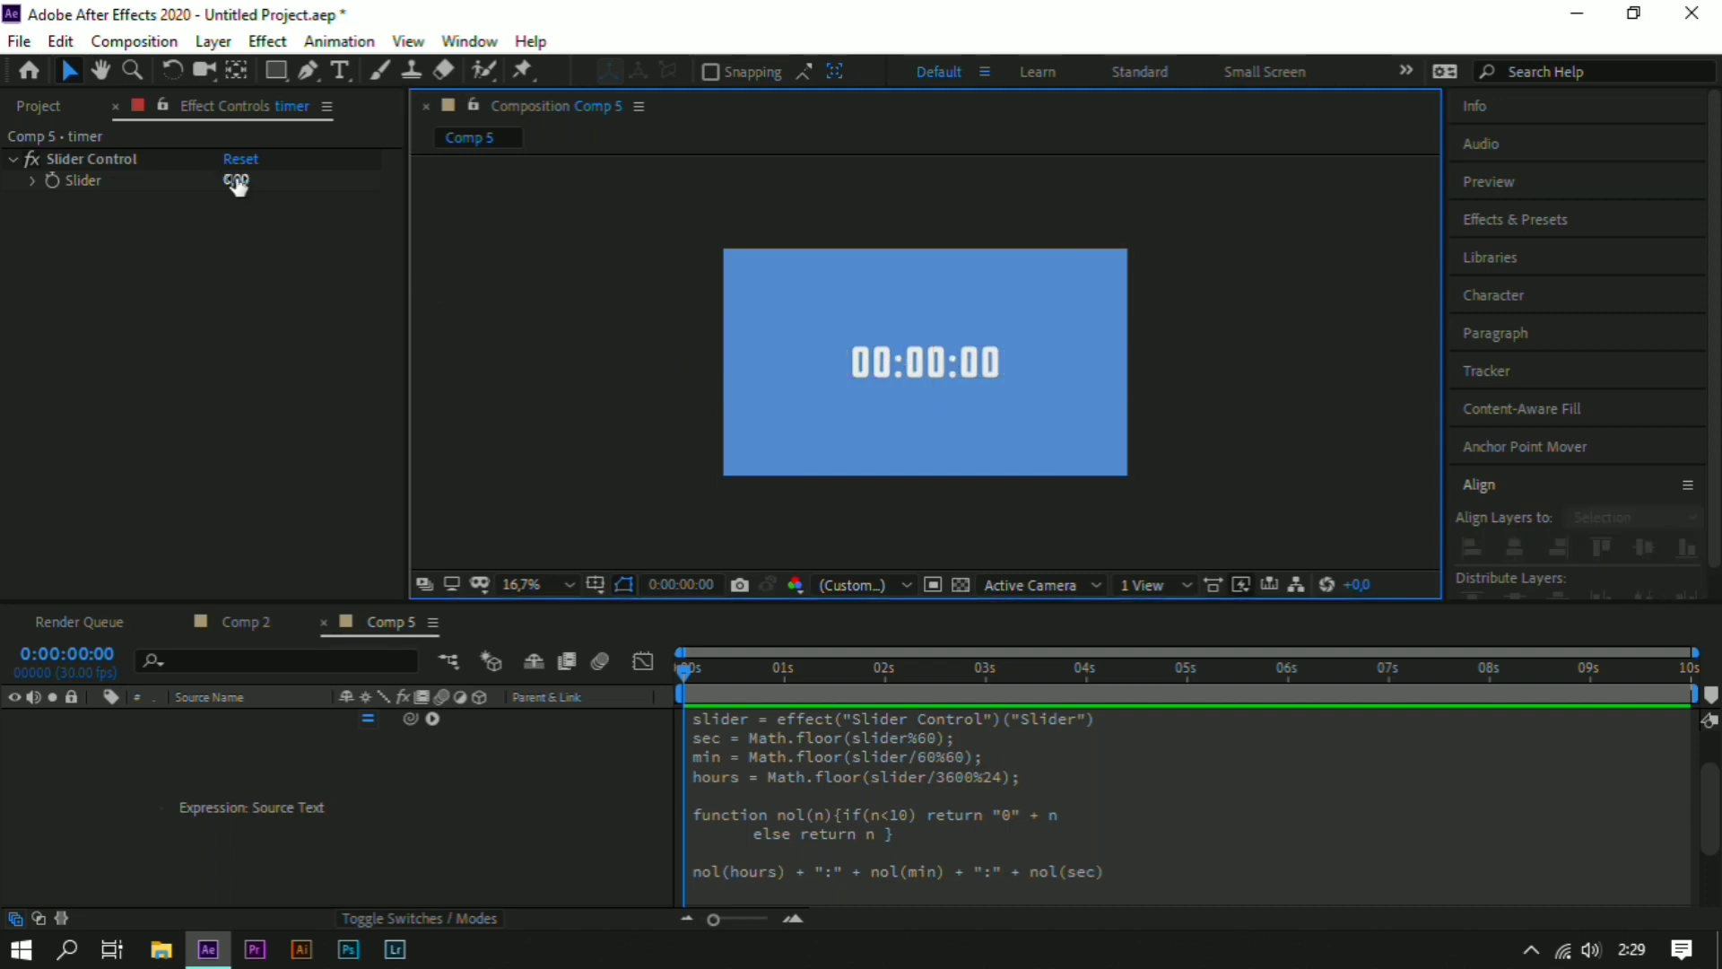
- Lower the timer layer's Slider value to -25 to test negative values
{"action": "mouse_move", "coordinate": [238, 184]}
{"action": "left_mouse_down"}
{"action": "mouse_move", "coordinate": [907, 278]}
{"action": "mouse_move", "coordinate": [1092, 323]}
{"action": "mouse_move", "coordinate": [611, 277]}
{"action": "mouse_move", "coordinate": [234, 202]}
{"action": "left_mouse_up"}
{"action": "left_click", "coordinate": [592, 293]}
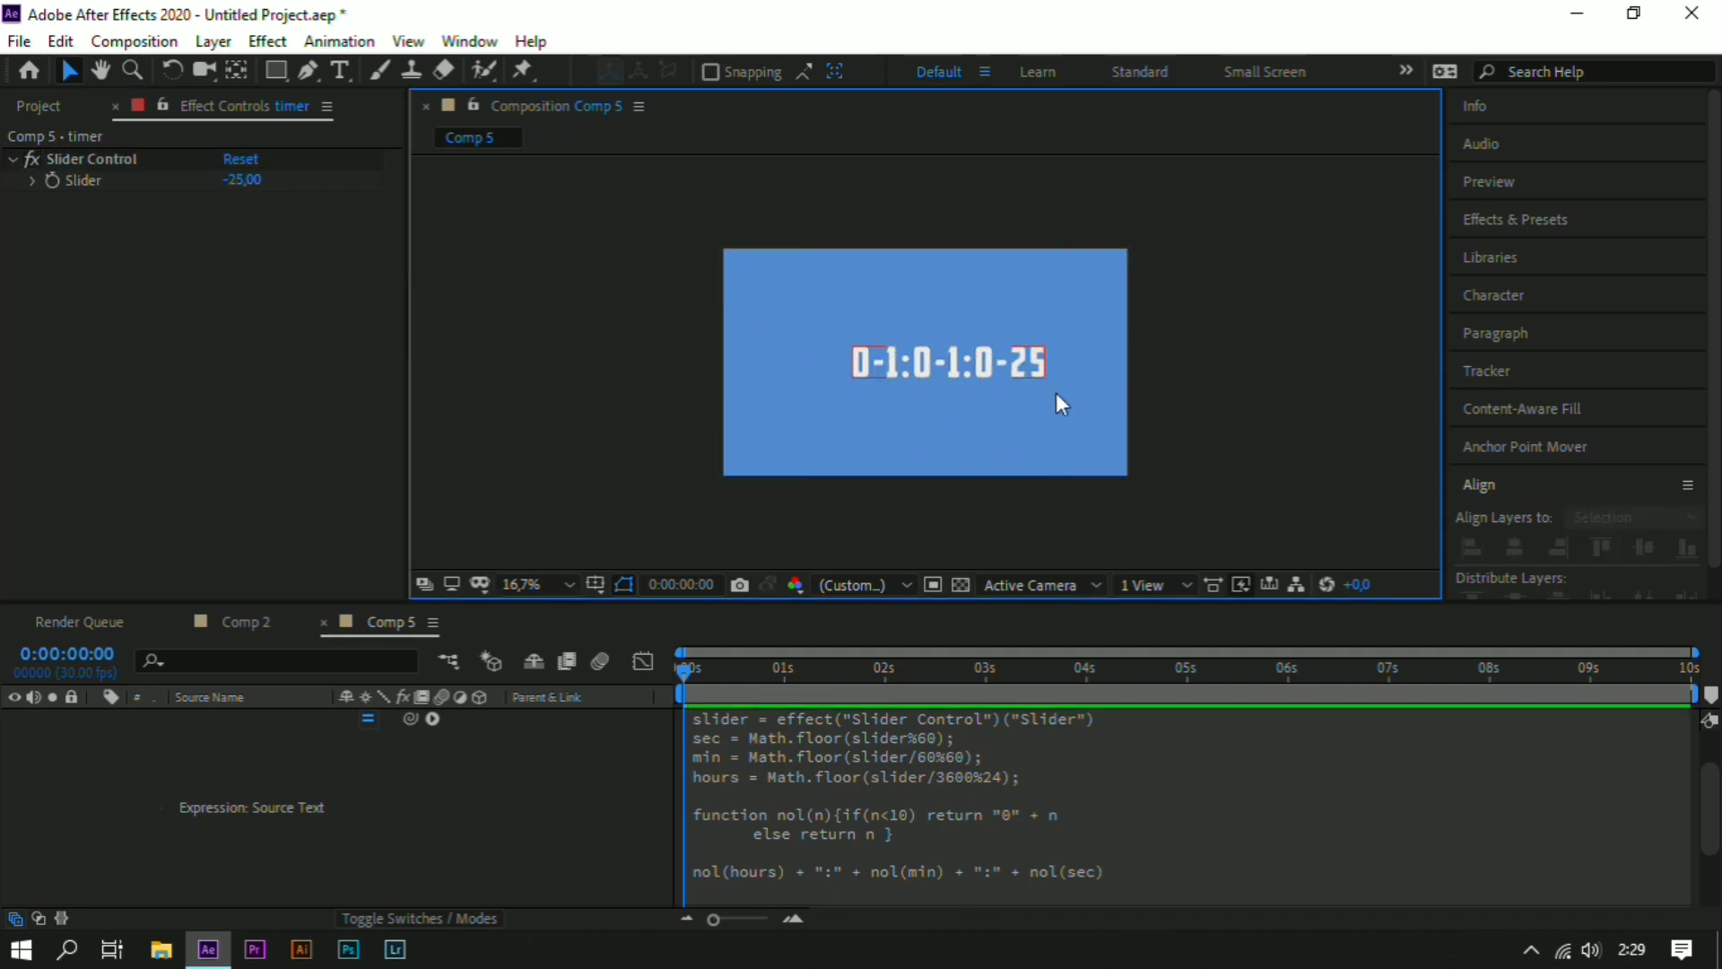
{"action": "left_click", "coordinate": [814, 470]}
- Insert two more blank lines below the nol function in the Source Text expression
{"action": "left_click", "coordinate": [940, 841]}
{"action": "left_click", "coordinate": [978, 831]}
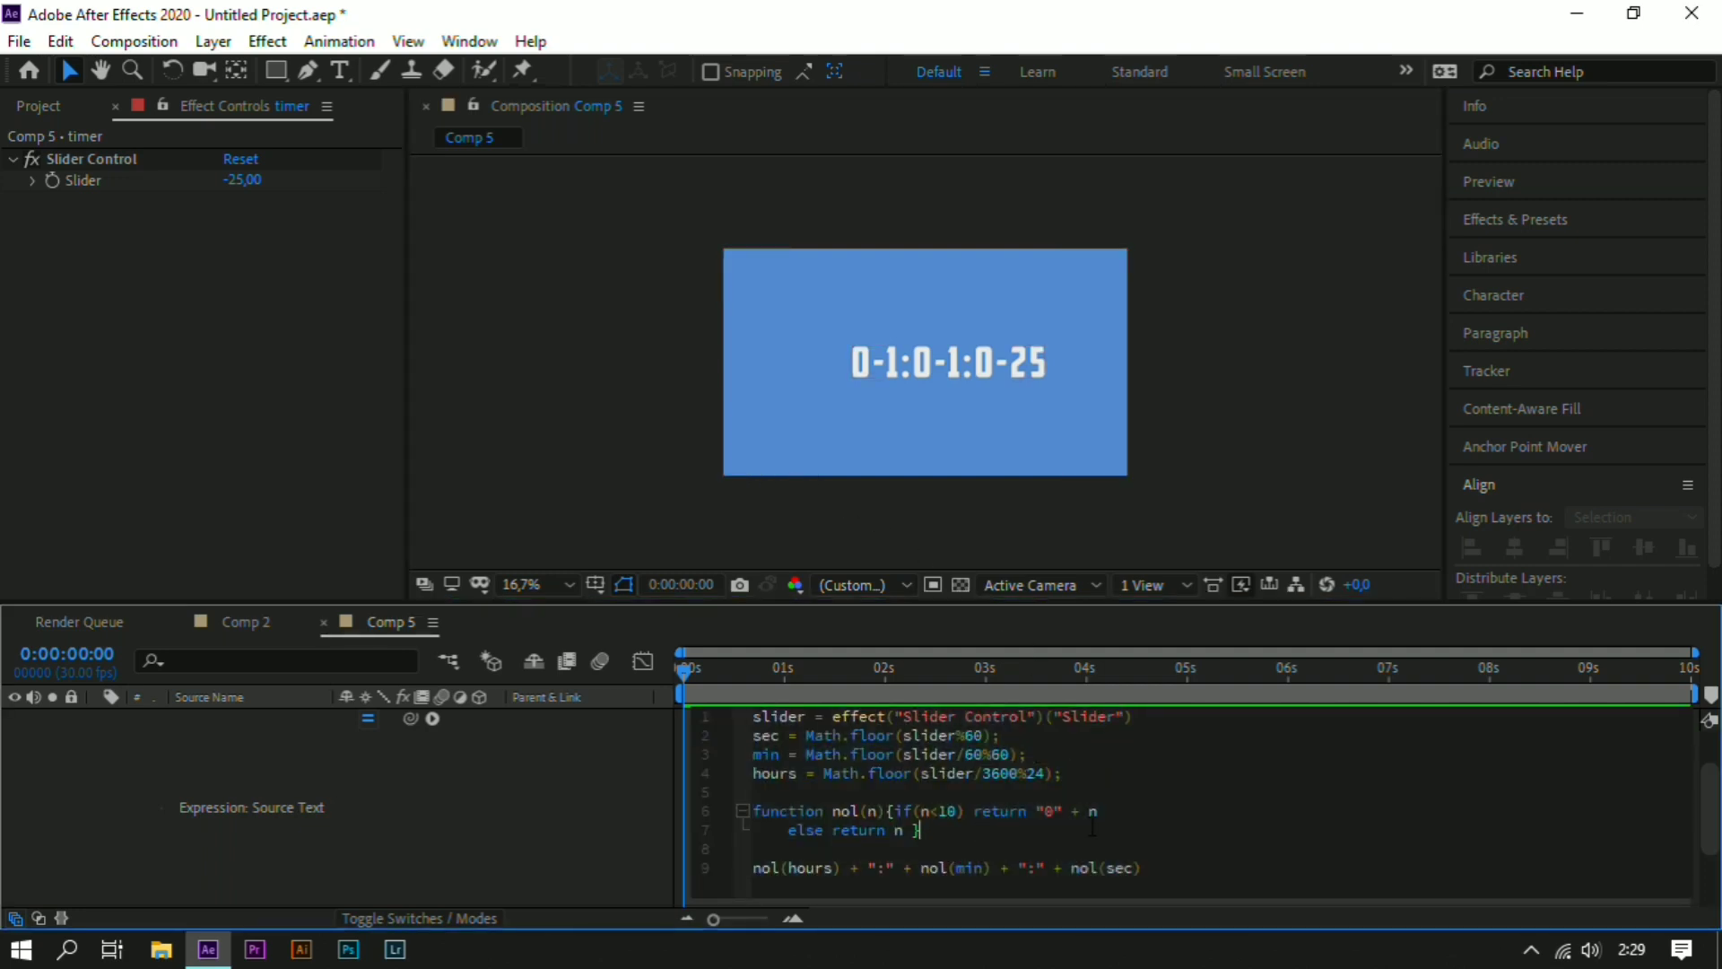
{"action": "key", "text": "Return"}
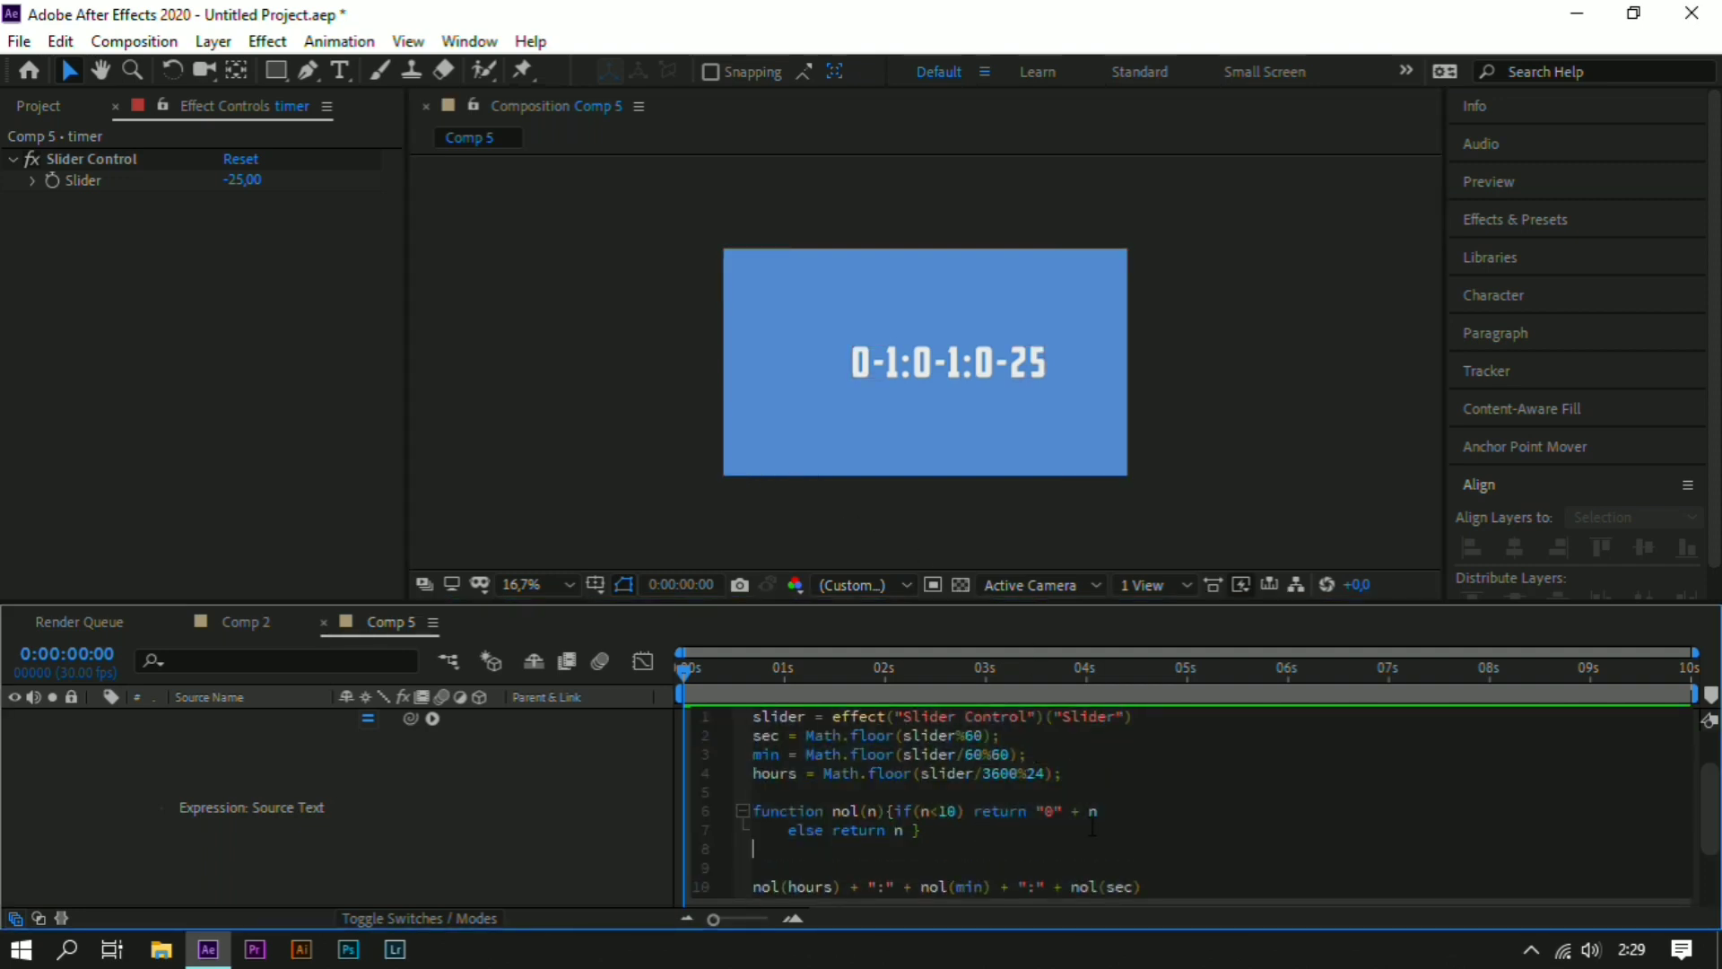
{"action": "key", "text": "Return"}
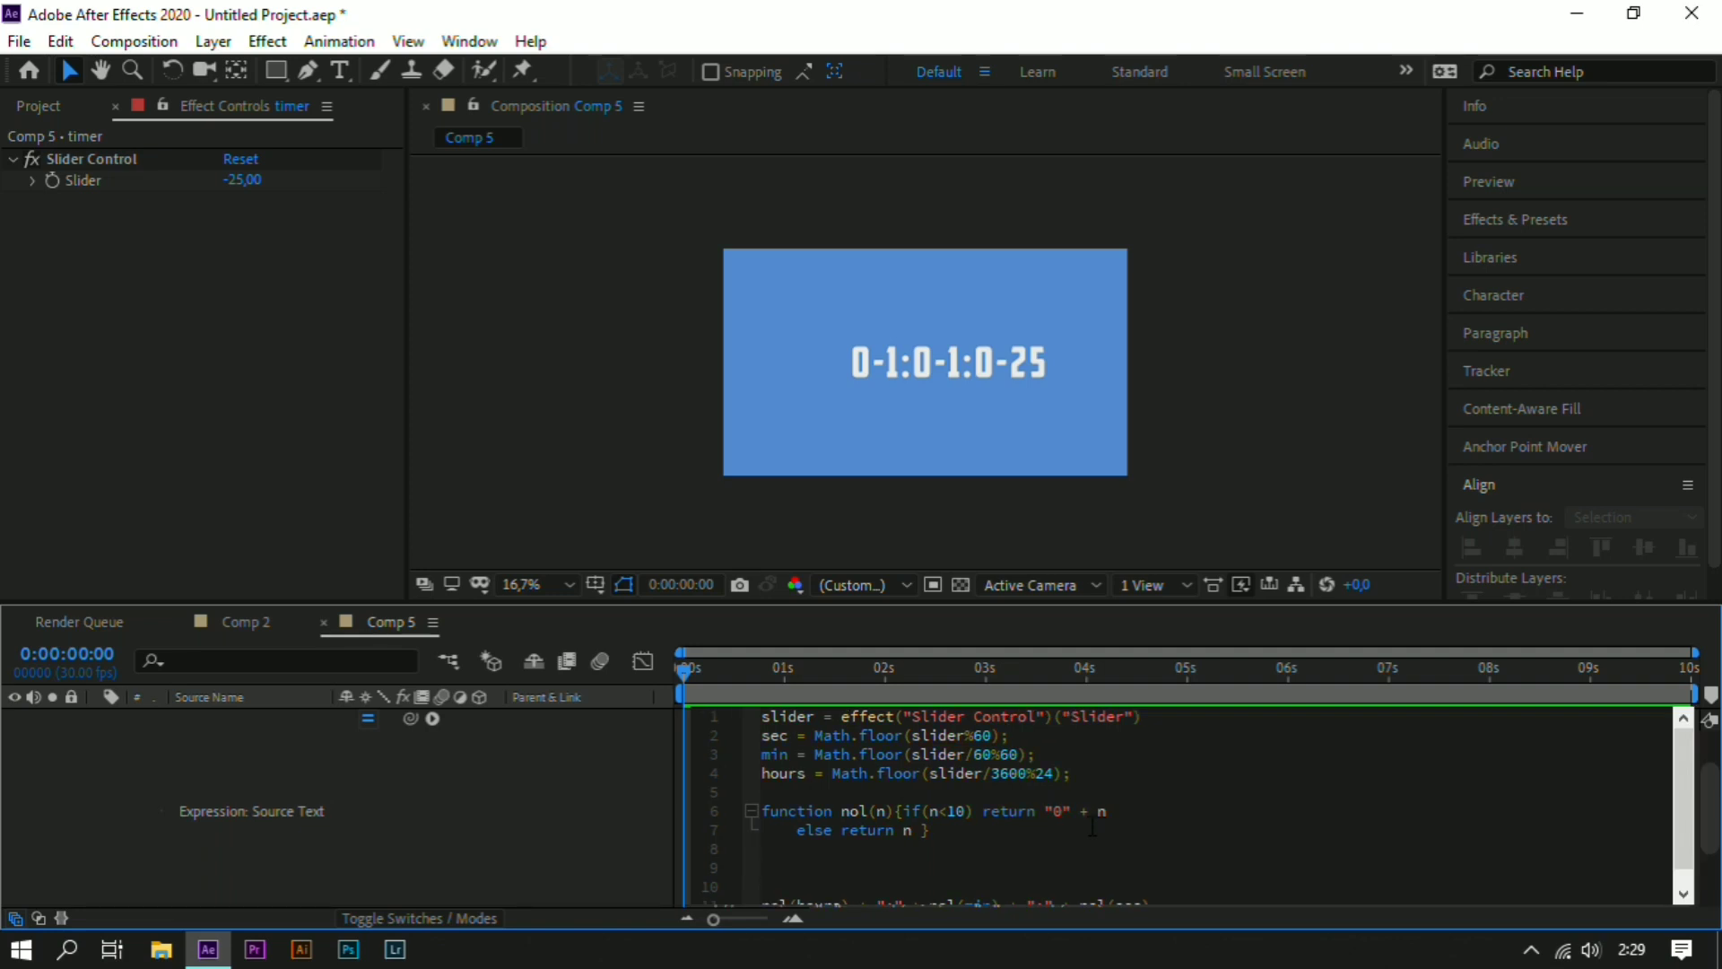
- Set the timer layer's Slider value back to 0
{"action": "left_click", "coordinate": [300, 211]}
{"action": "left_click", "coordinate": [240, 180]}
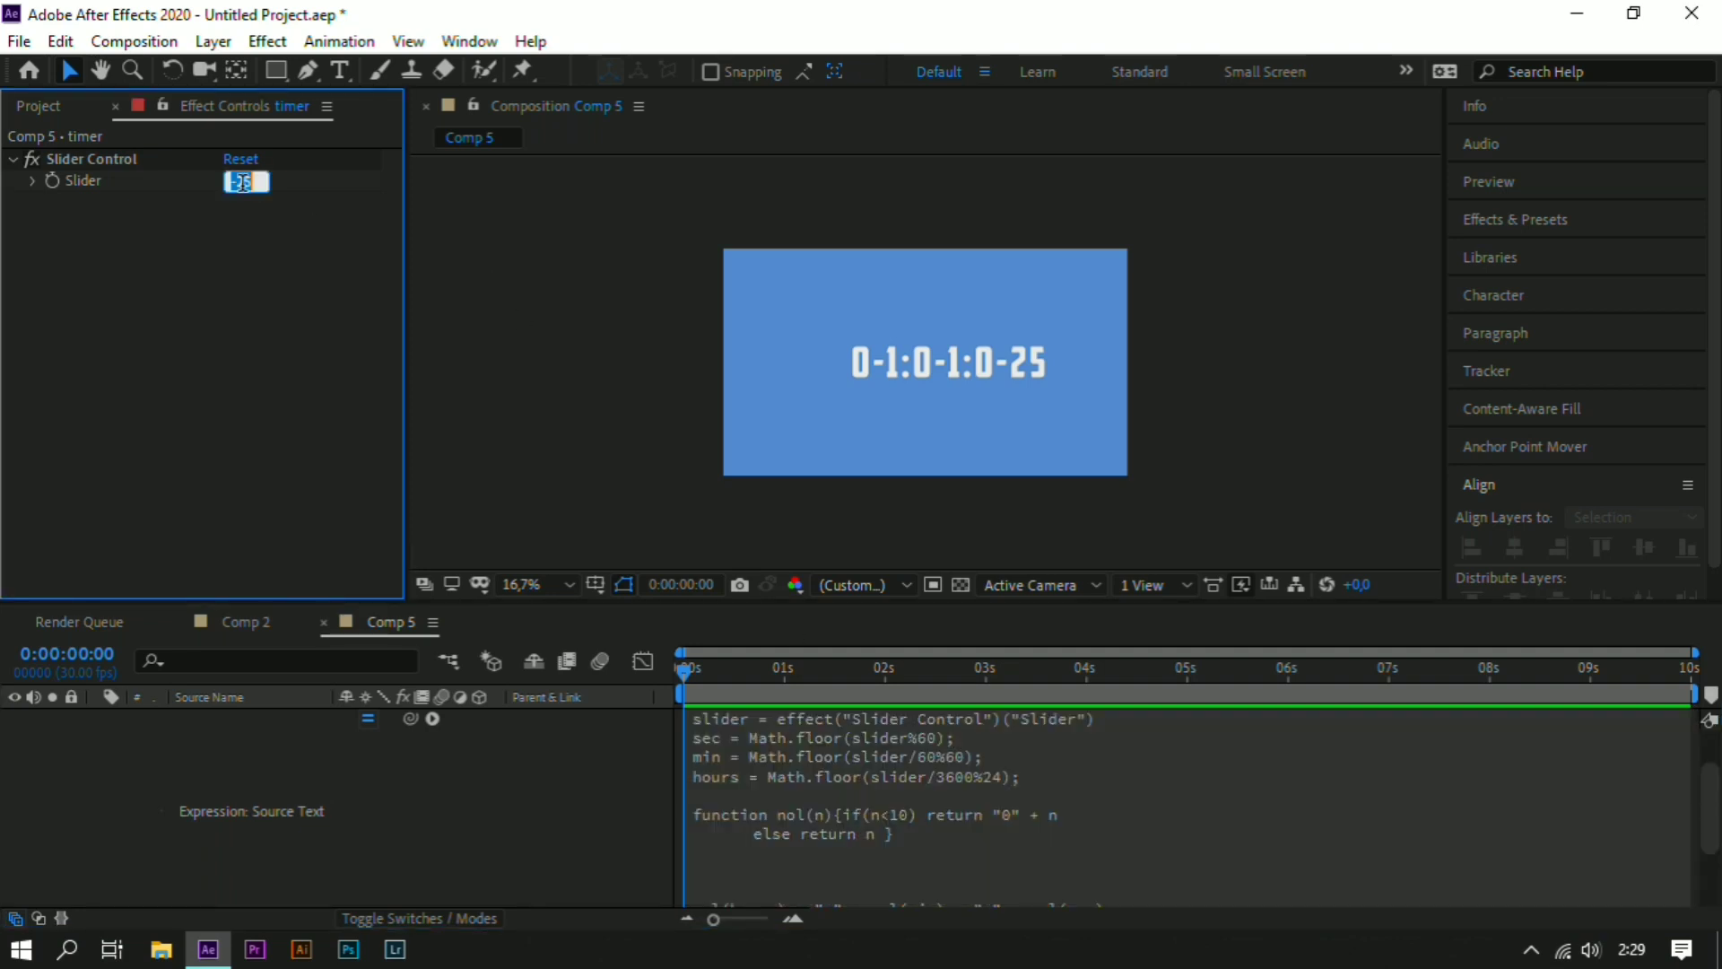
{"action": "type", "text": "0"}
{"action": "key", "text": "Return"}
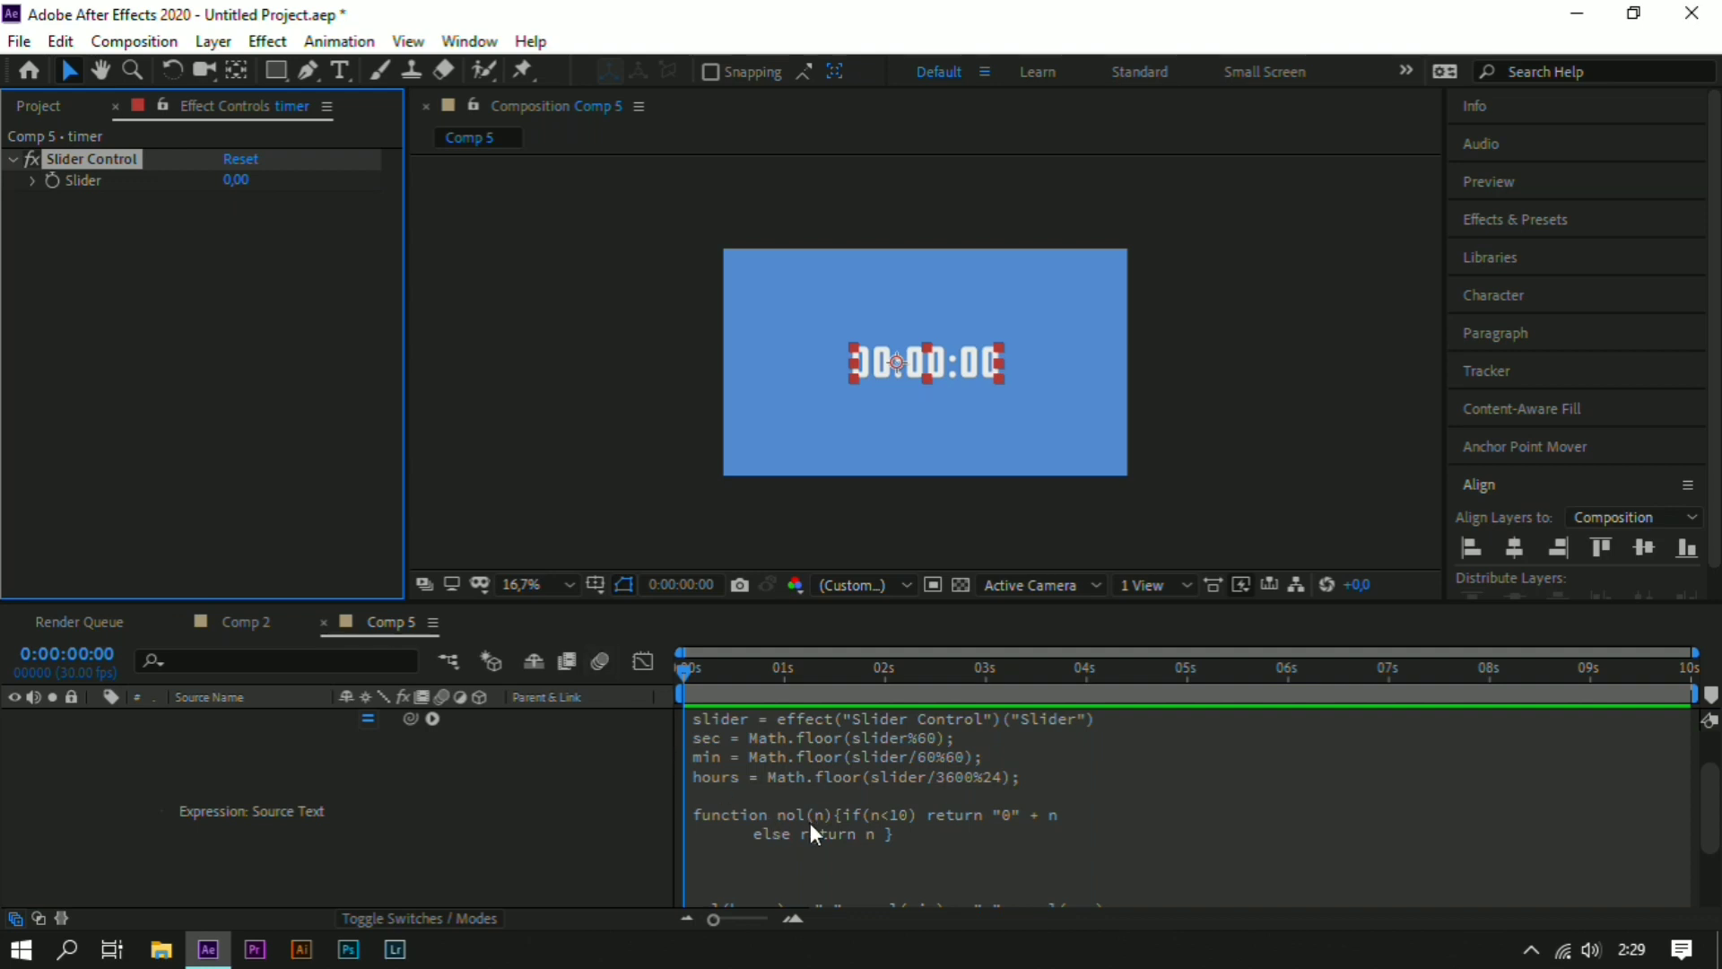
- Begin a conditional block, if (slider>0) with an opening brace, on the middle blank line between the nol function and the output line
{"action": "scroll", "coordinate": [805, 834], "scroll_direction": "down", "scroll_amount": 2}
{"action": "left_click", "coordinate": [786, 816]}
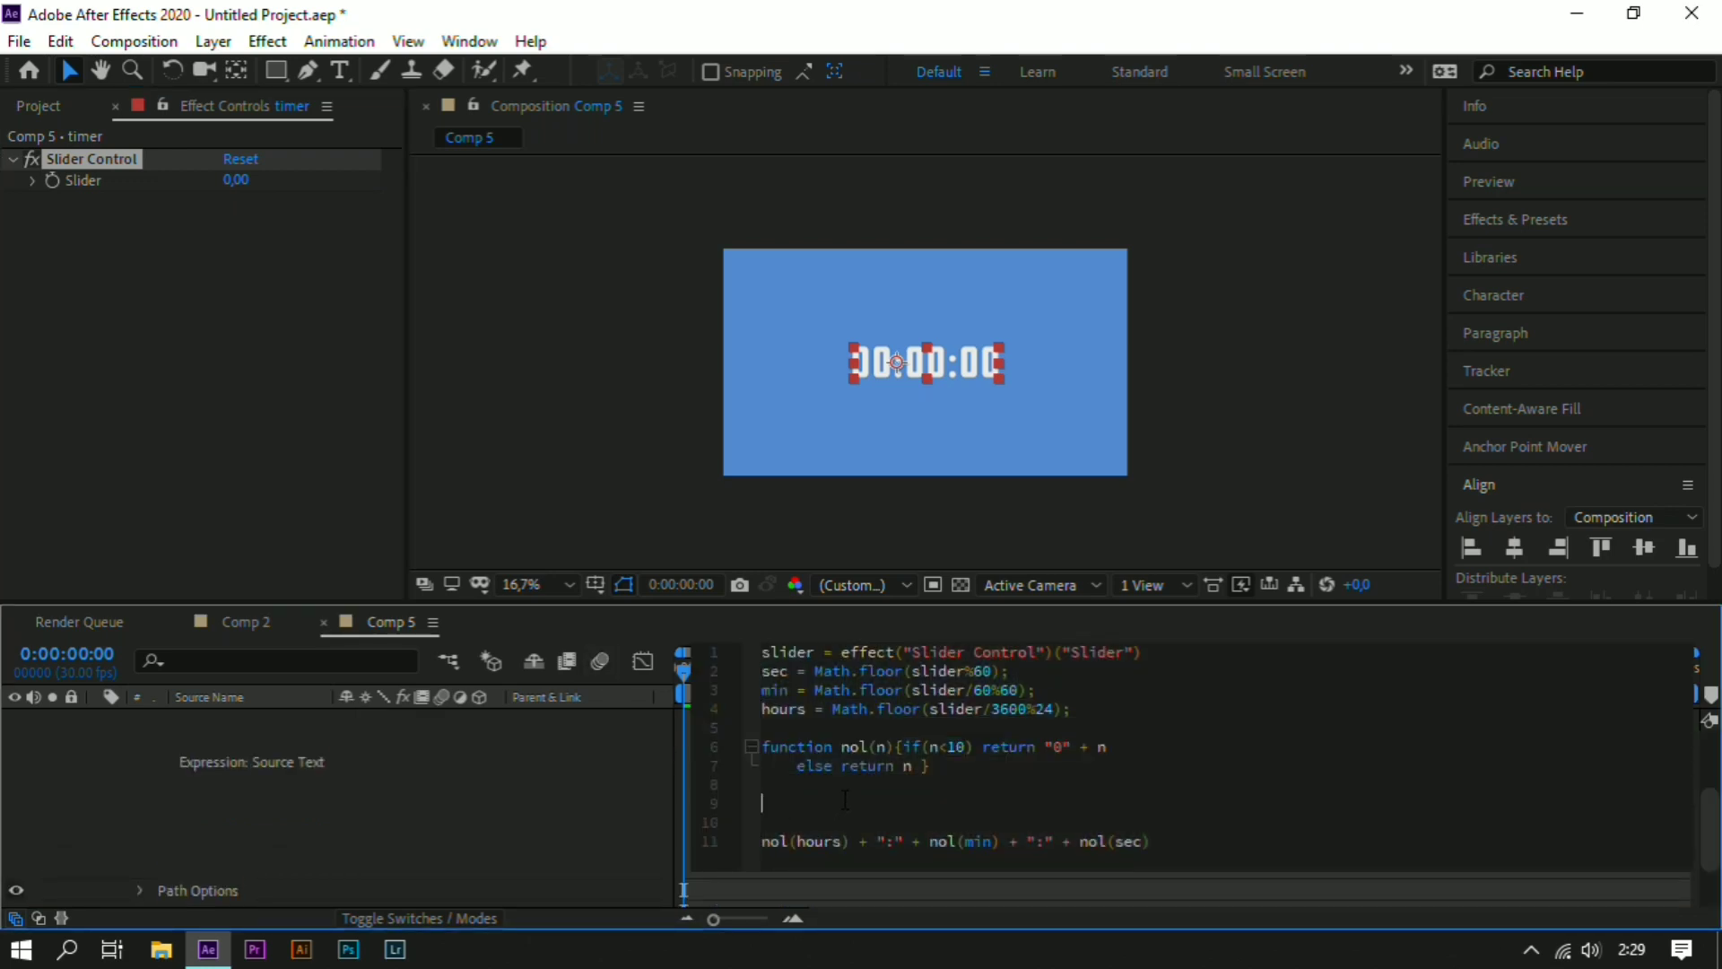
{"action": "type", "text": "if"}
{"action": "type", "text": " ()"}
{"action": "type", "text": "slider"}
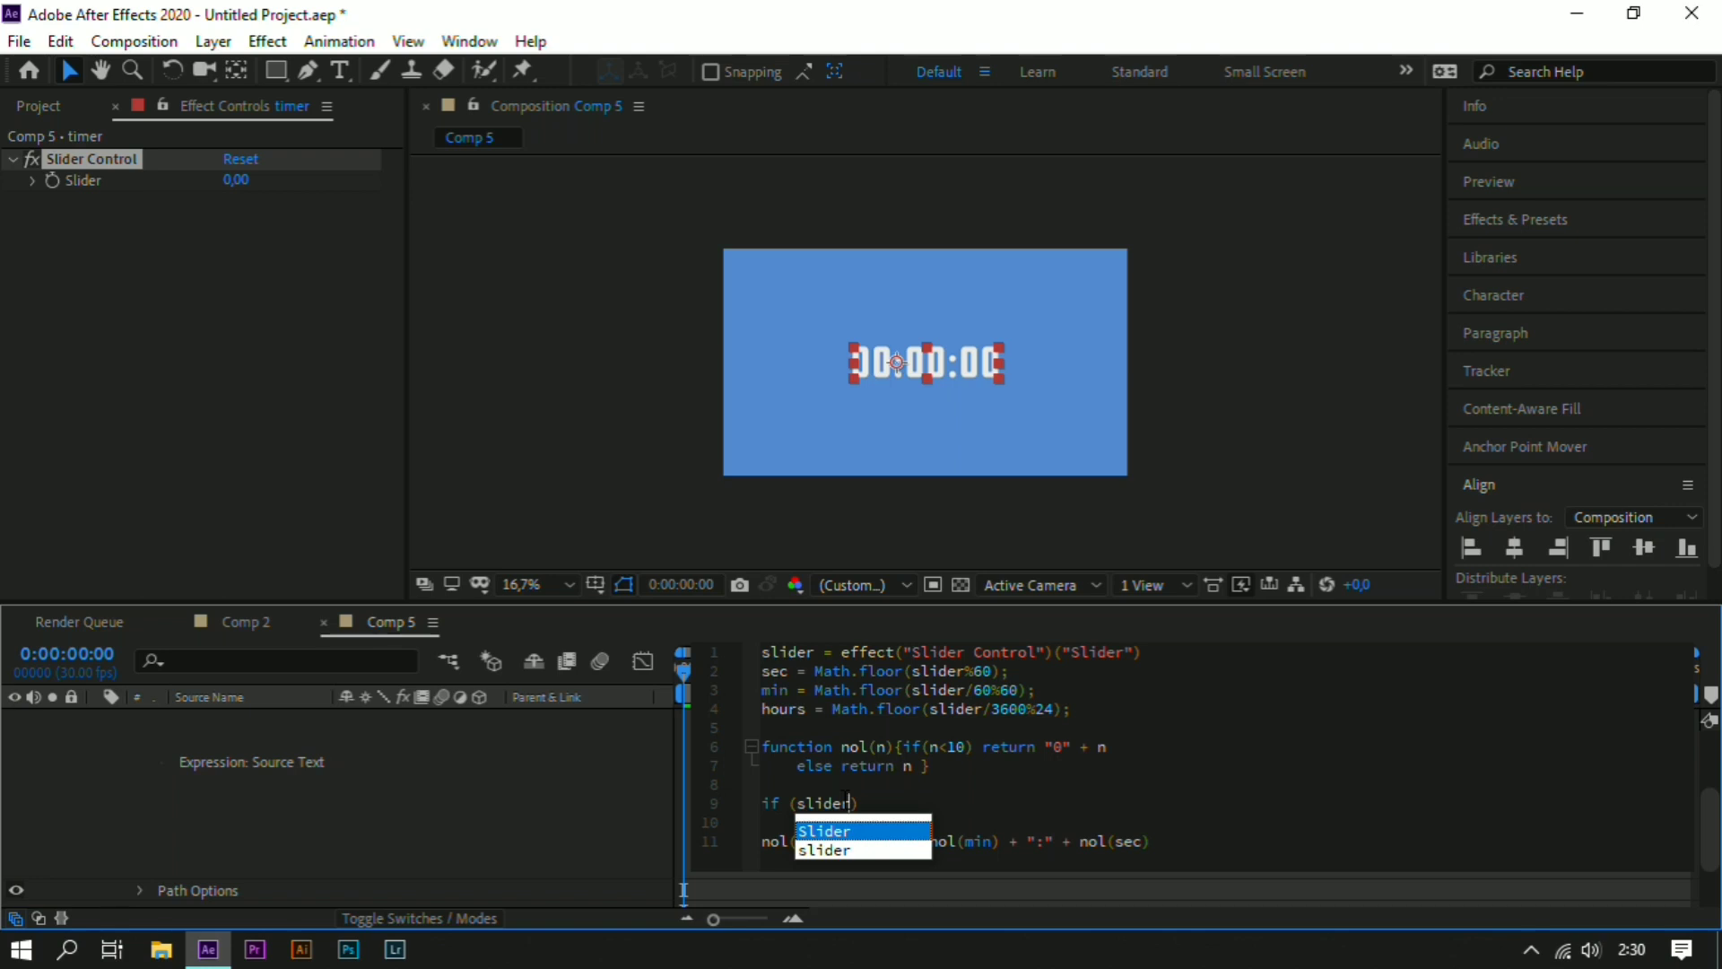
{"action": "type", "text": ">"}
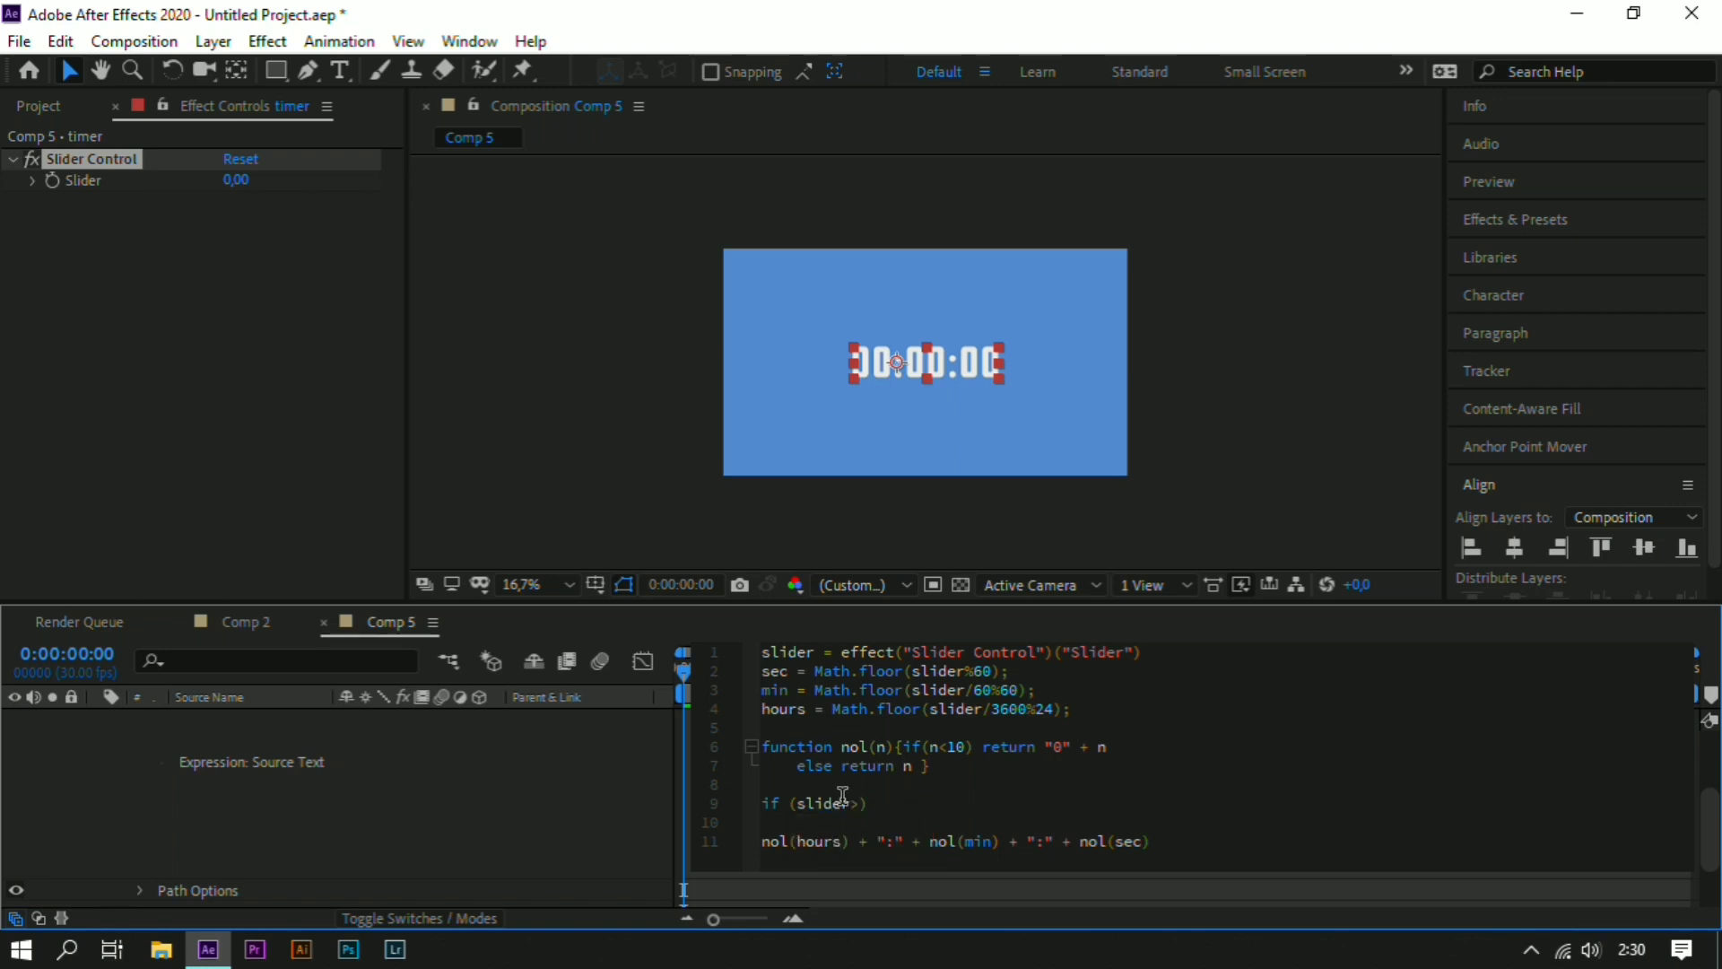
{"action": "type", "text": "0)"}
- Close the slider>0 block with a closing brace after nol(sec) and start a new line below it
{"action": "left_click", "coordinate": [1041, 824]}
{"action": "left_click", "coordinate": [1162, 842]}
{"action": "type", "text": "}"}
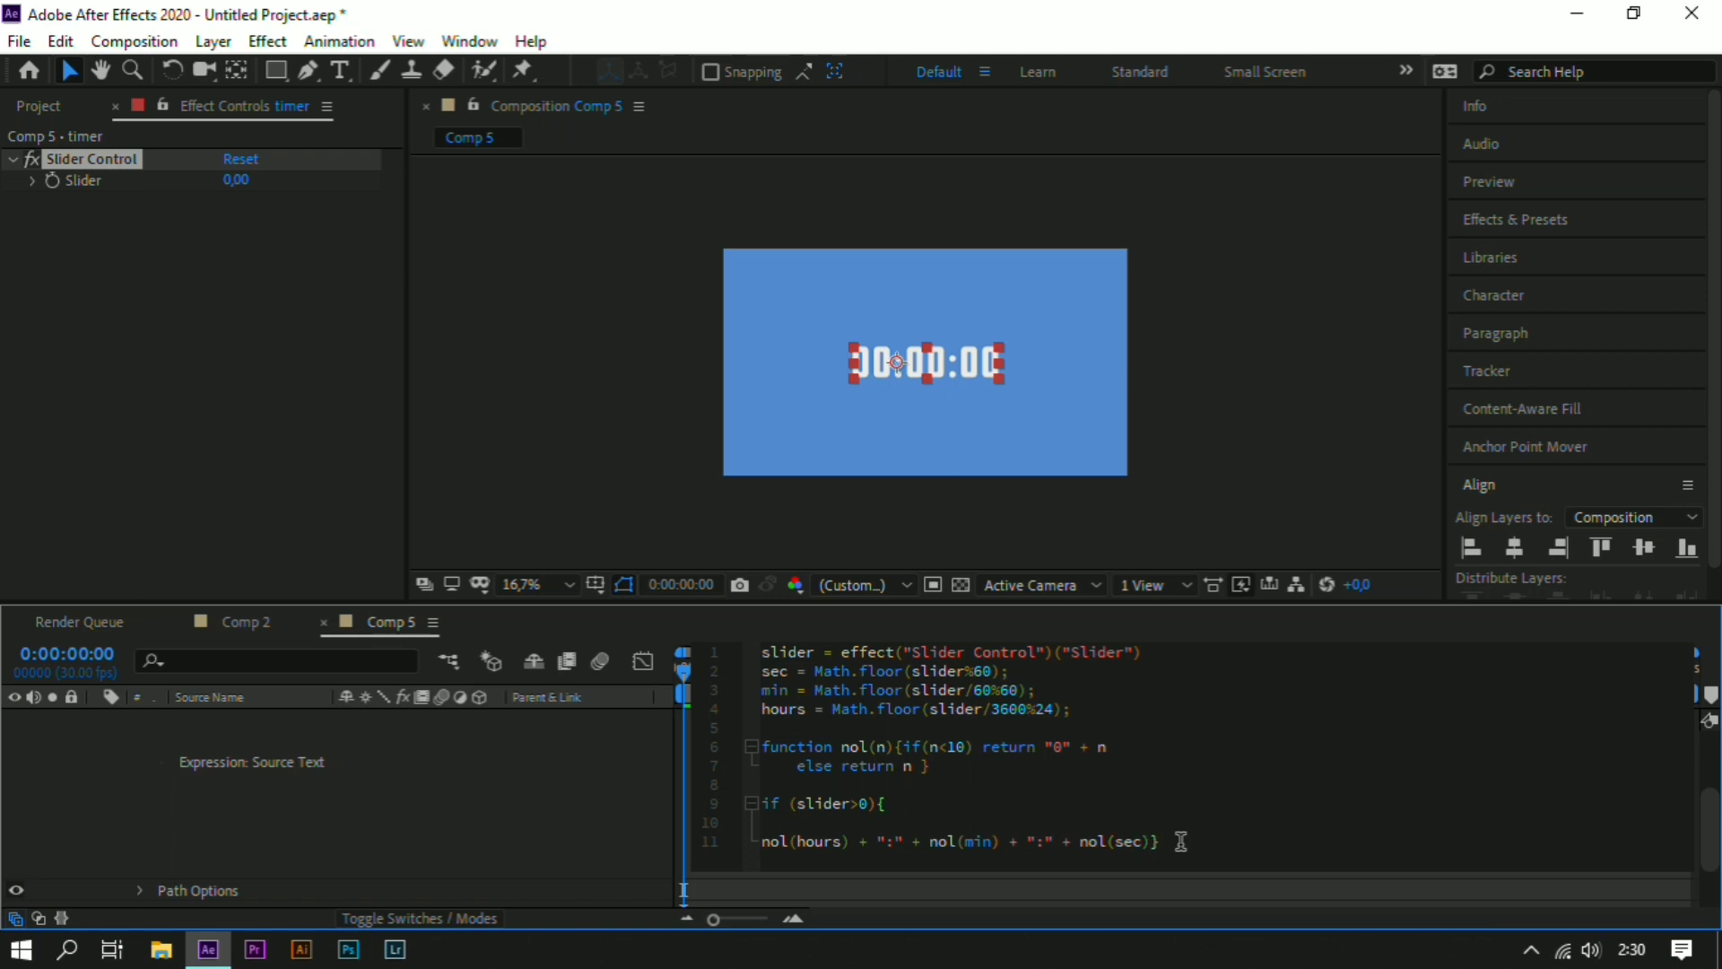
{"action": "key", "text": "Return"}
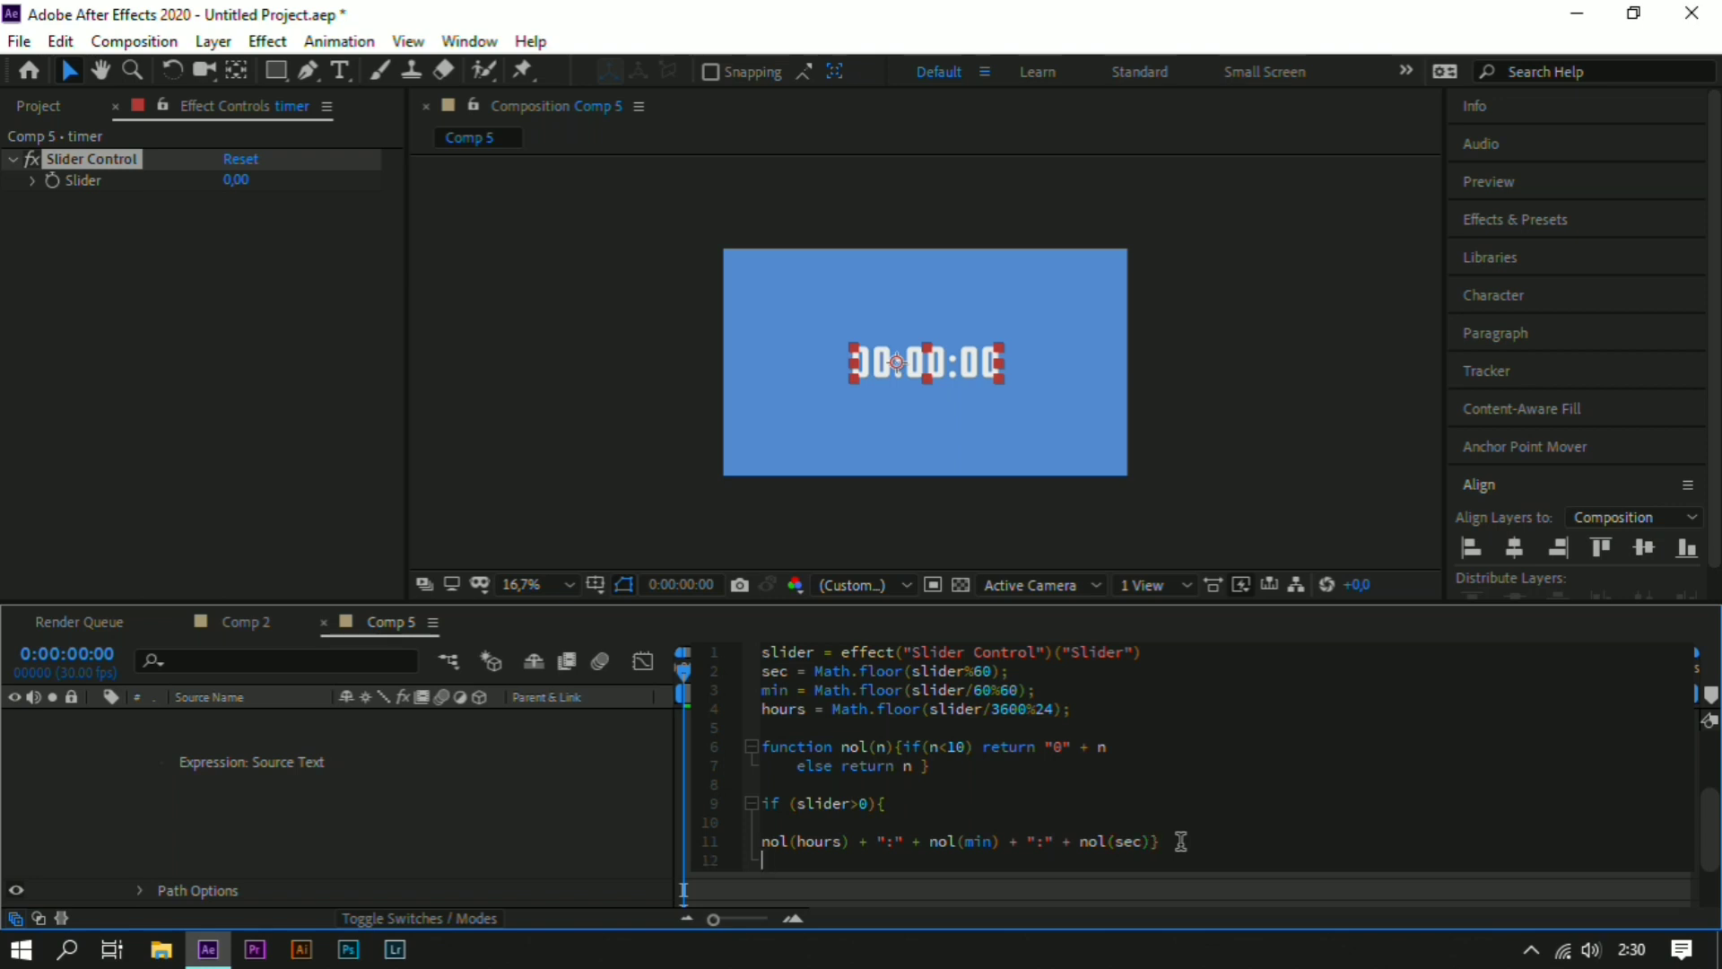
- Add an else branch that outputs "00:00:00" after the slider>0 block and commit the Source Text expression
{"action": "key", "text": "Tab"}
{"action": "type", "text": "else"}
{"action": "type", "text": "\"00"}
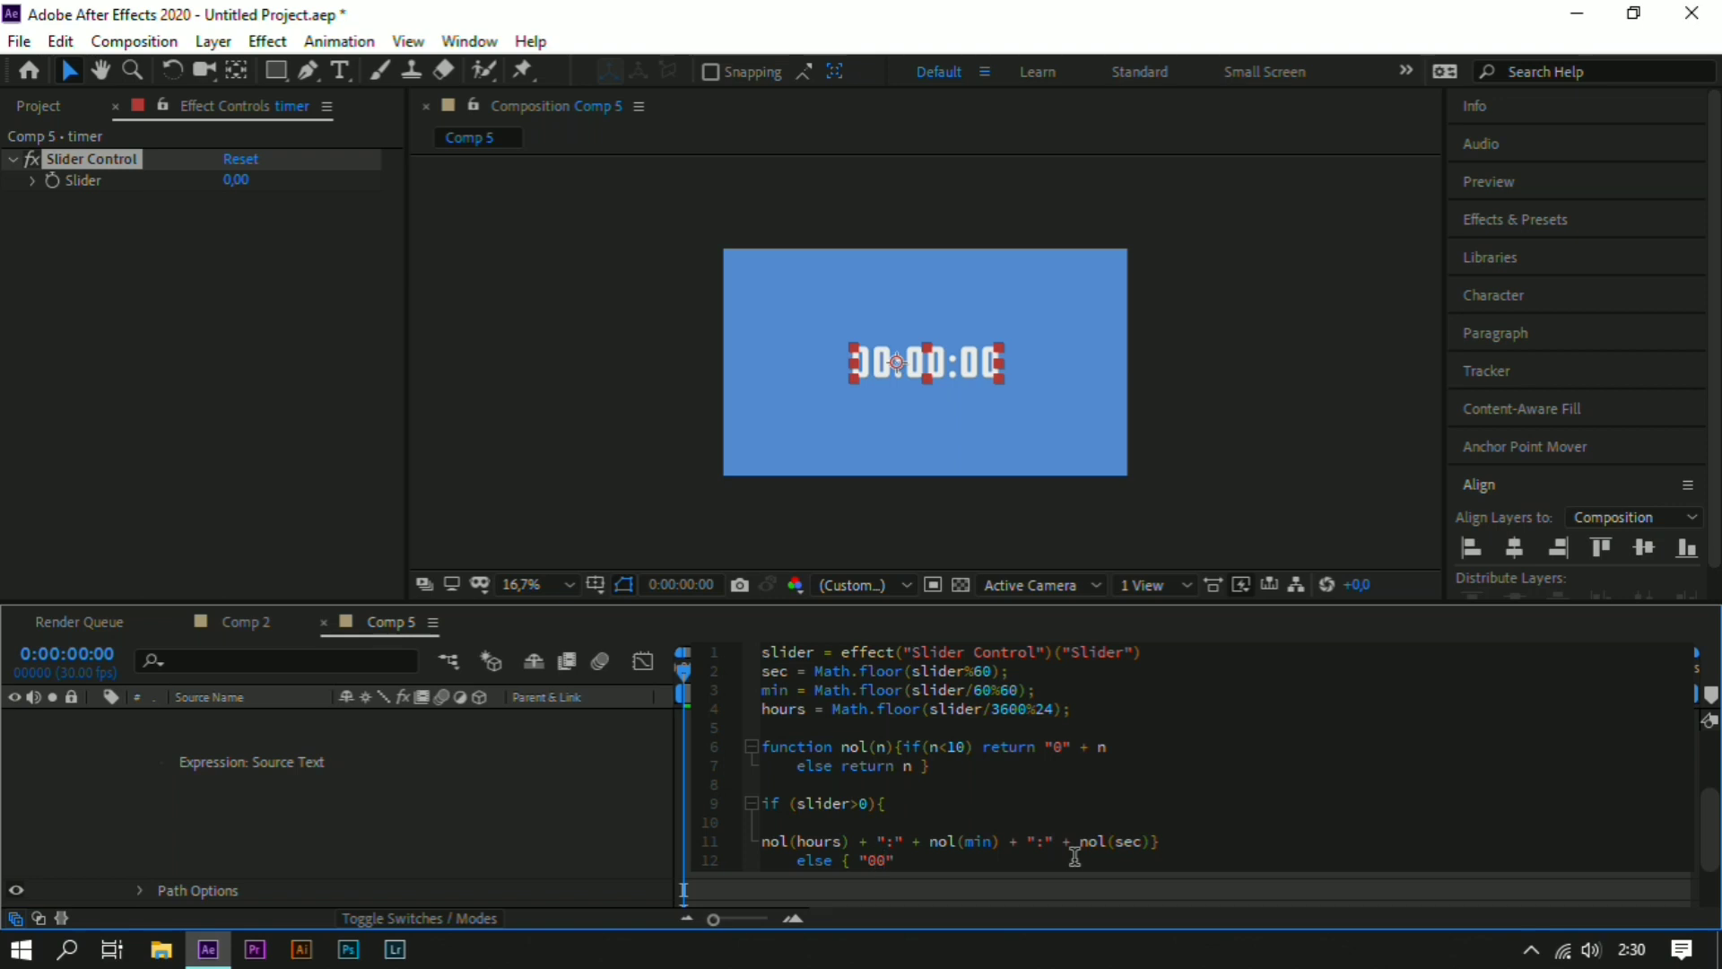
{"action": "type", "text": ":00:00\" }"}
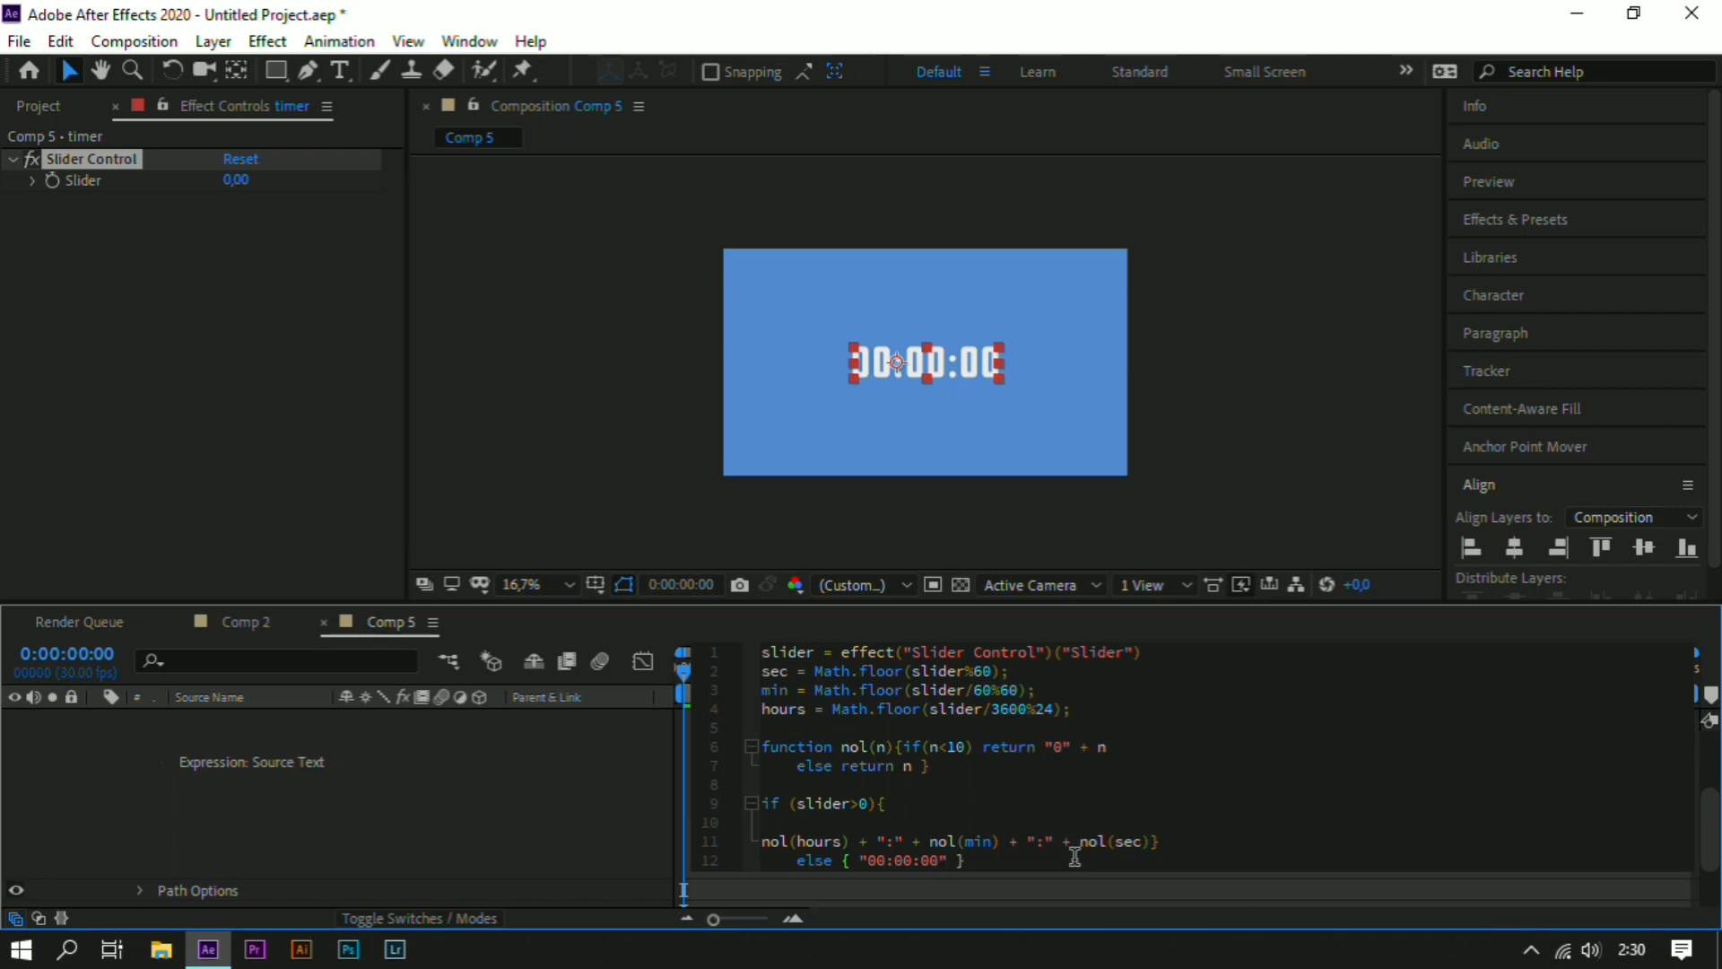
{"action": "left_click", "coordinate": [1333, 261]}
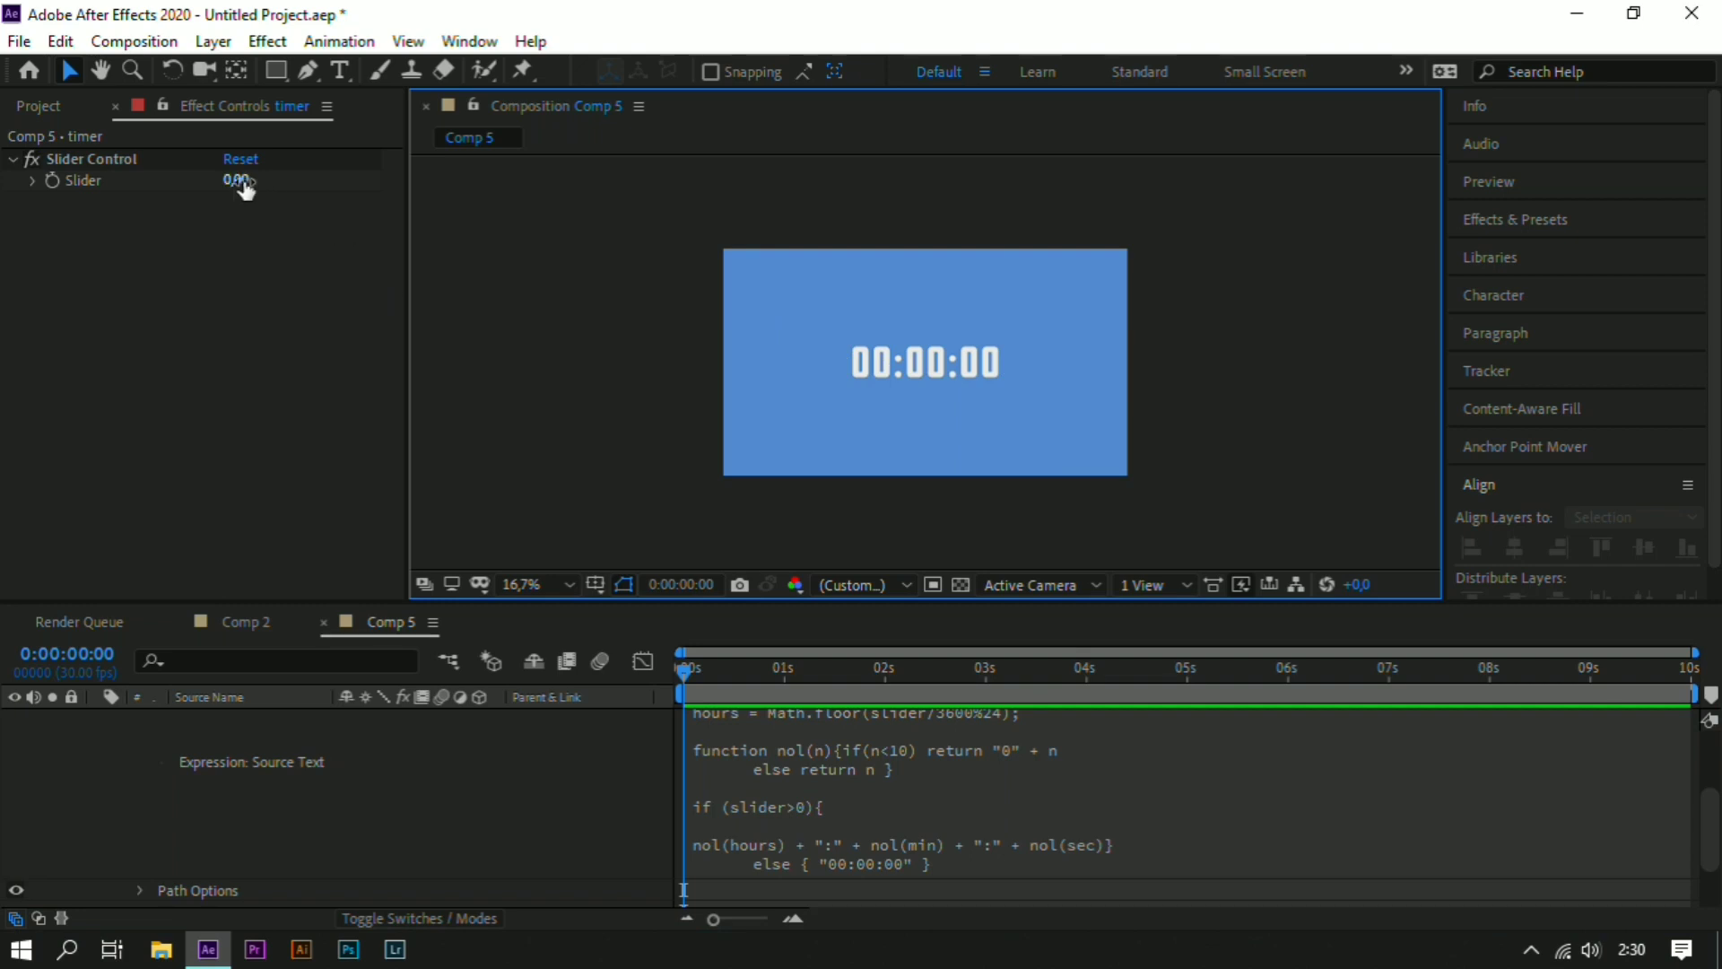
- Set the timer layer's Slider value to -83 and collapse the layer's properties
{"action": "left_click_drag", "start_coordinate": [244, 189], "coordinate": [201, 193]}
{"action": "left_click", "coordinate": [571, 328]}
{"action": "scroll", "coordinate": [685, 771], "scroll_direction": "up", "scroll_amount": 3}
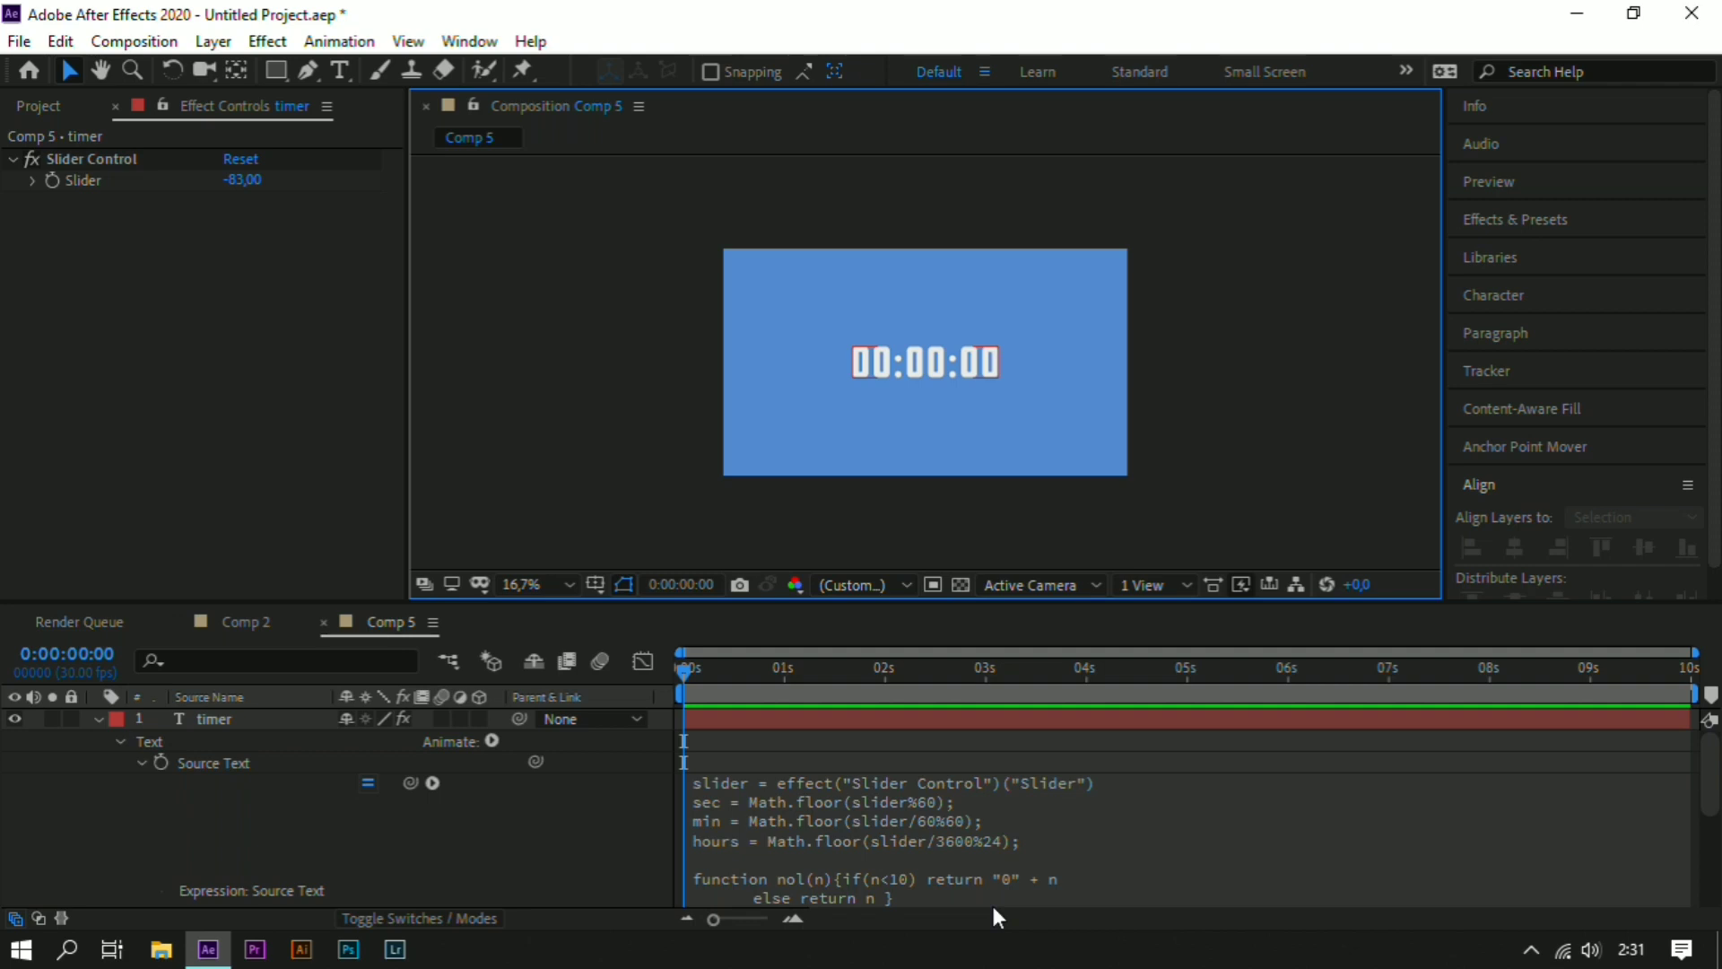
{"action": "left_click", "coordinate": [141, 762]}
{"action": "left_click", "coordinate": [120, 742]}
{"action": "left_click", "coordinate": [96, 719]}
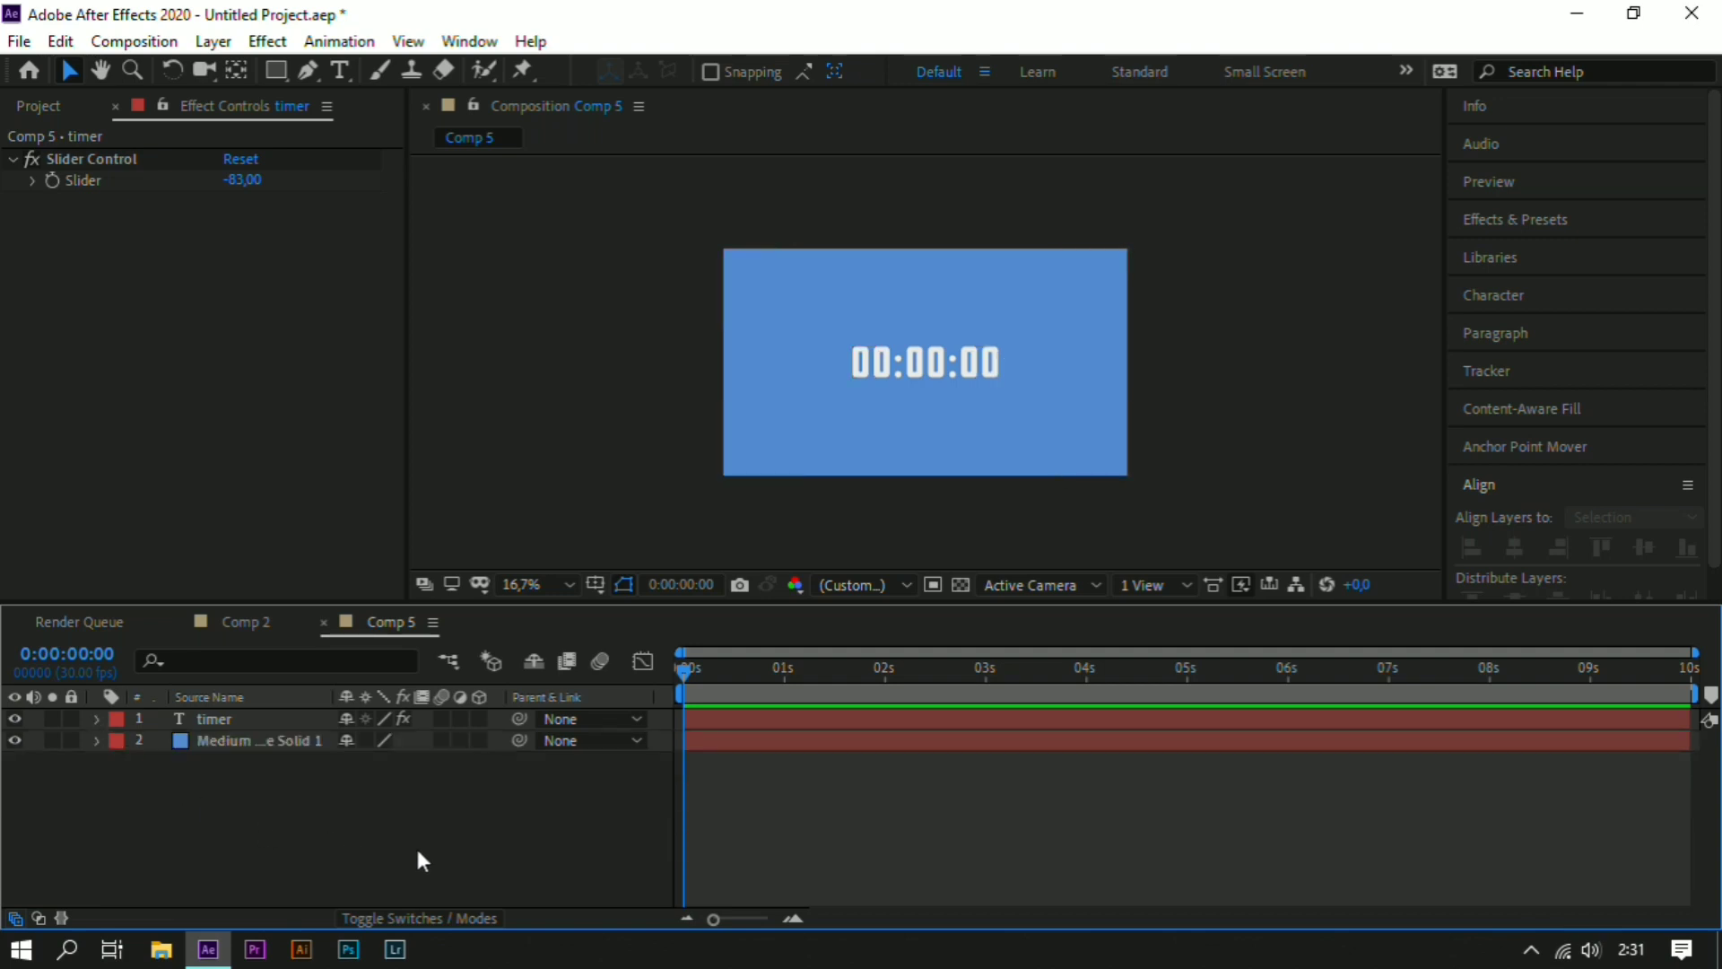
- Align the timer layer to the composition's horizontal center and return the playhead to the first frame
{"action": "key", "text": "space"}
{"action": "key", "text": "space"}
{"action": "key", "text": "space"}
{"action": "left_click", "coordinate": [263, 716]}
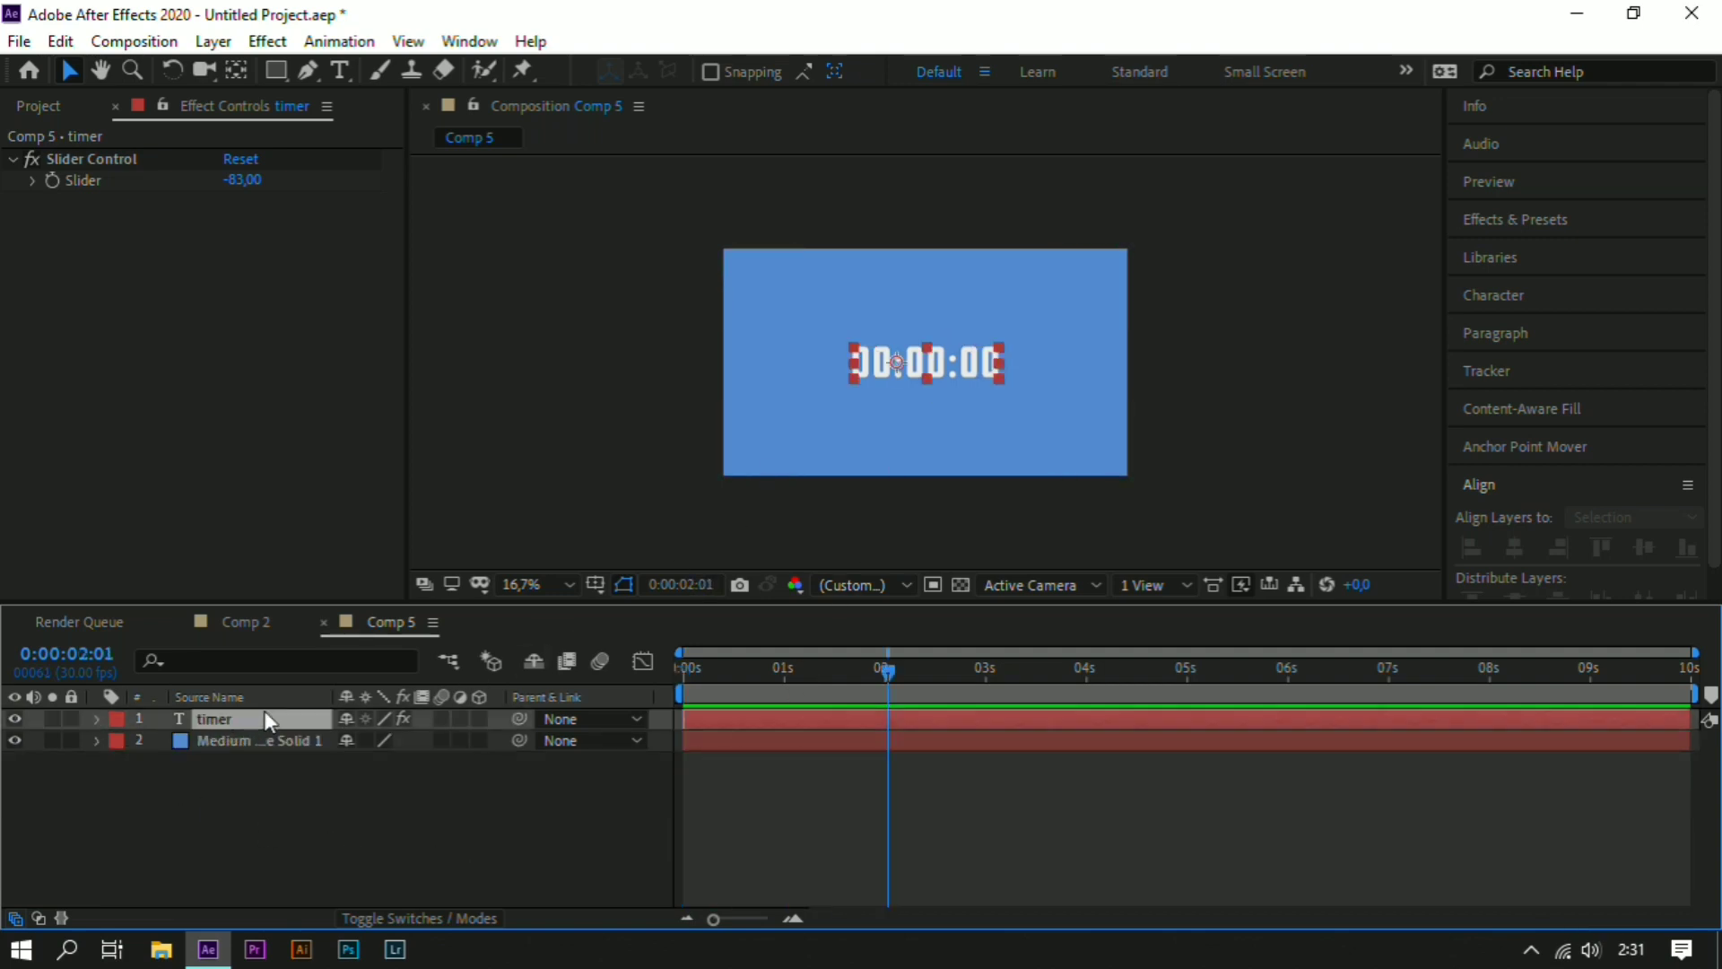
{"action": "left_click", "coordinate": [1515, 548]}
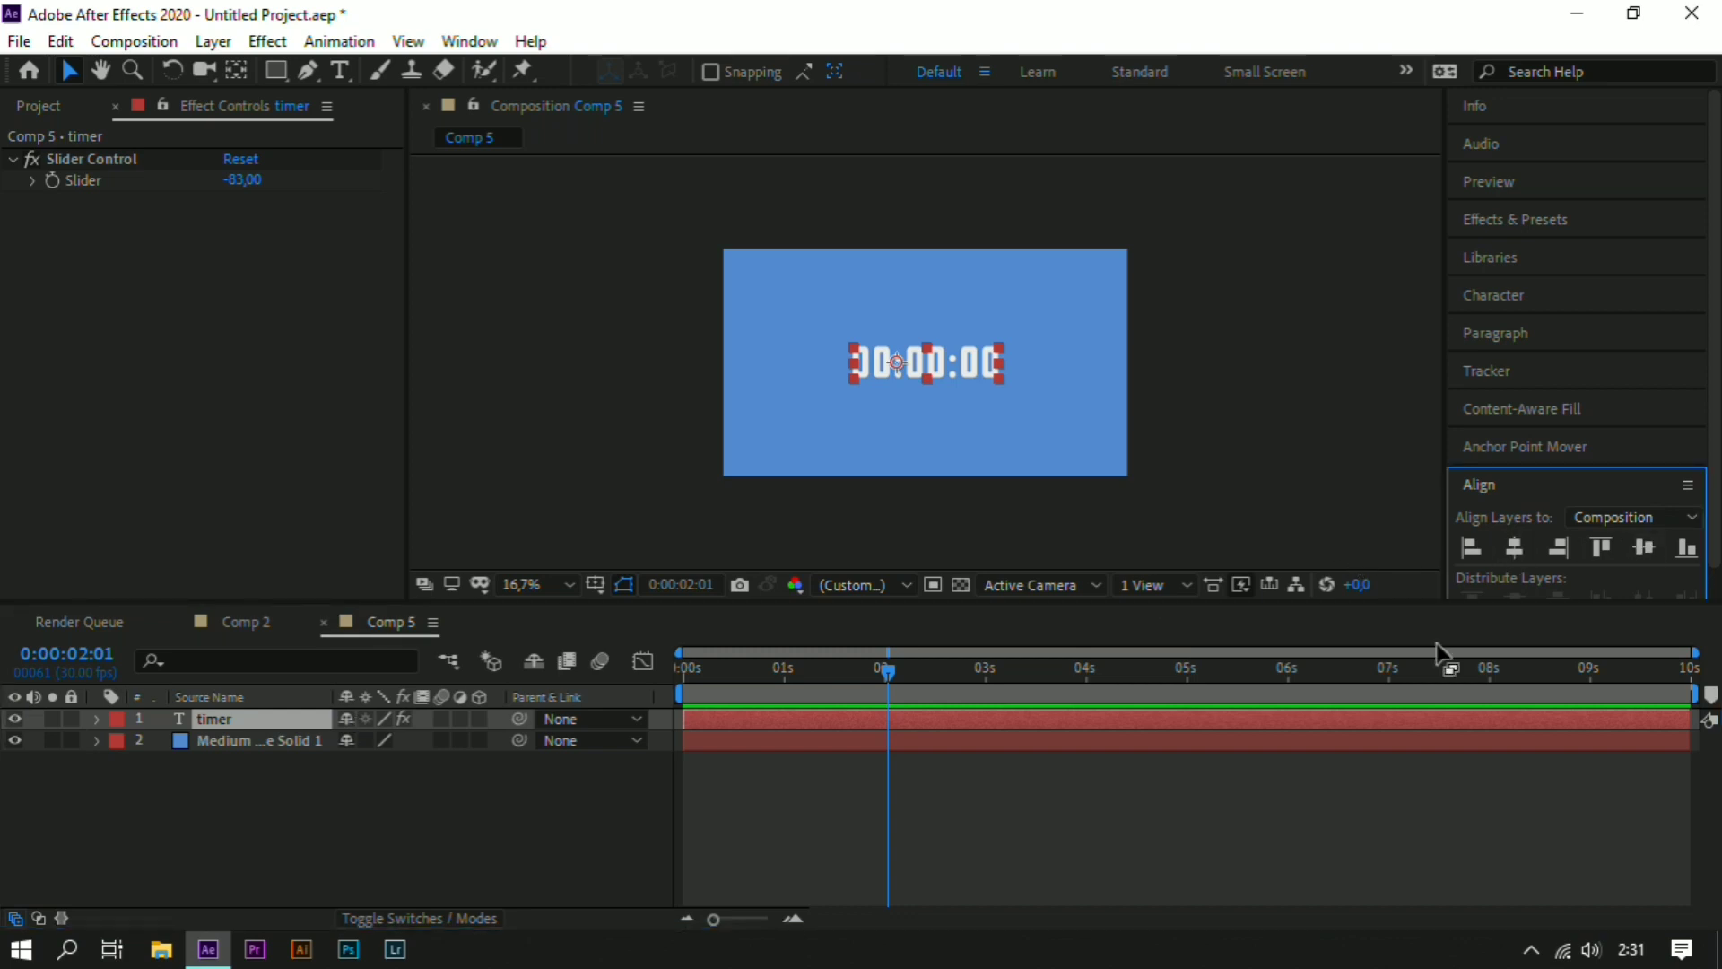
{"action": "left_click", "coordinate": [589, 852]}
{"action": "left_click_drag", "start_coordinate": [888, 671], "coordinate": [439, 786]}
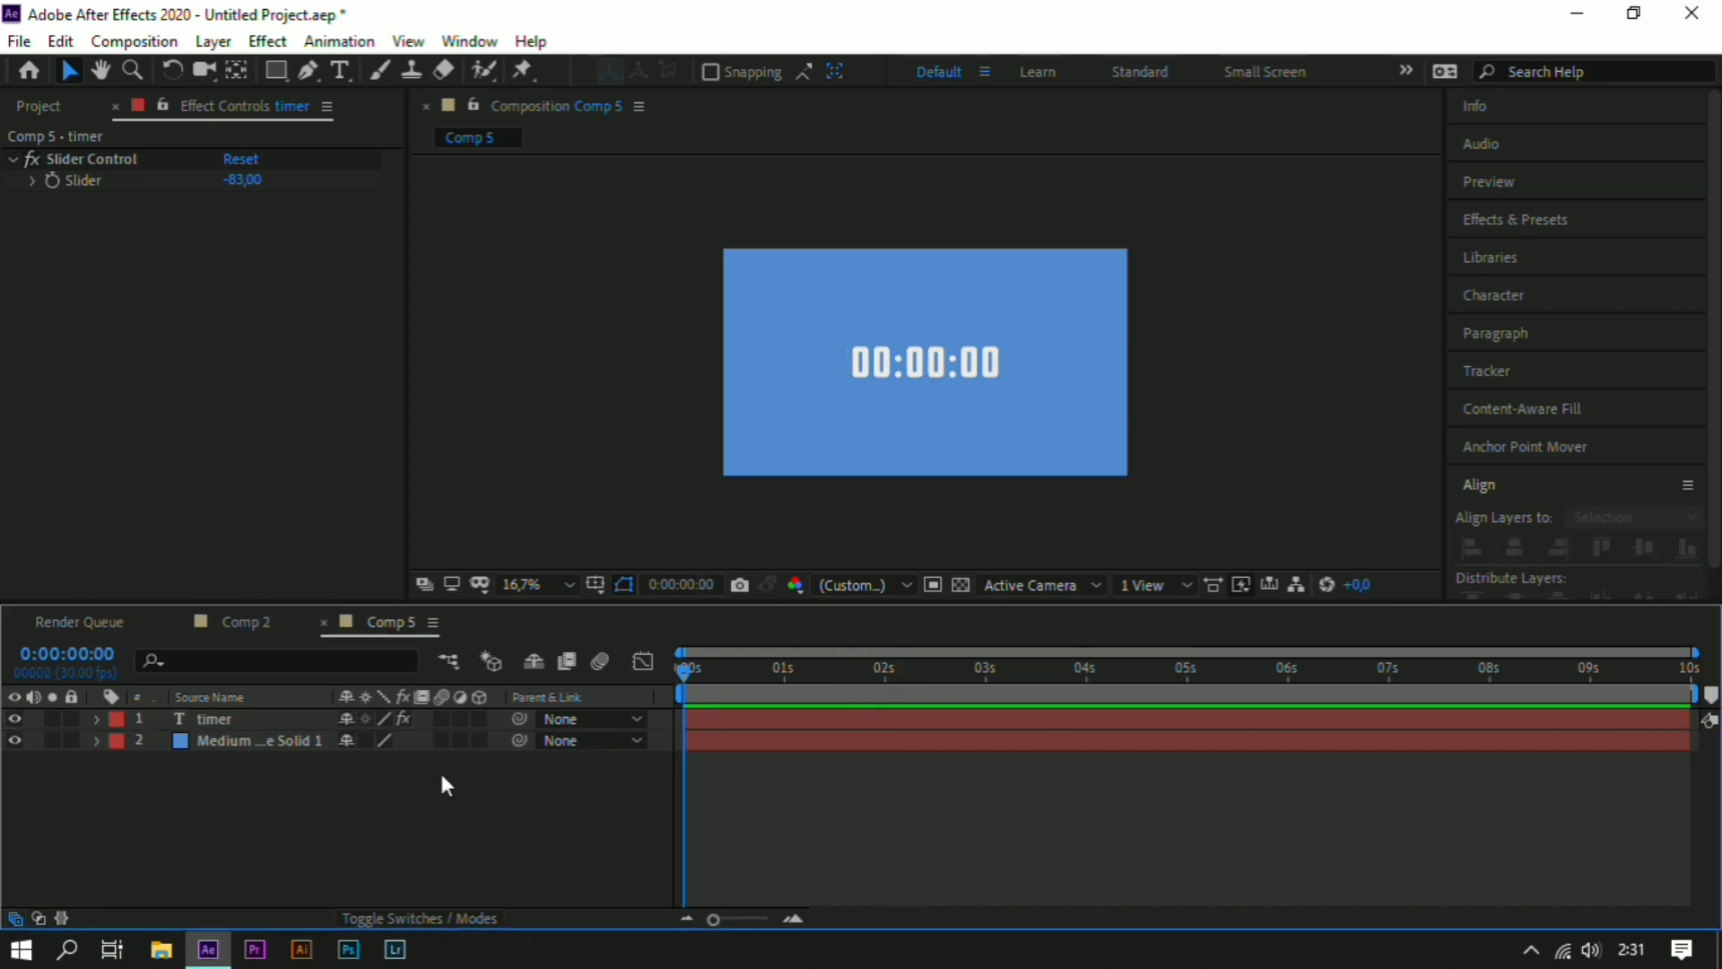
- Add the expression time*1 to the timer layer's Slider property and preview the running timer
{"action": "left_click", "coordinate": [242, 718]}
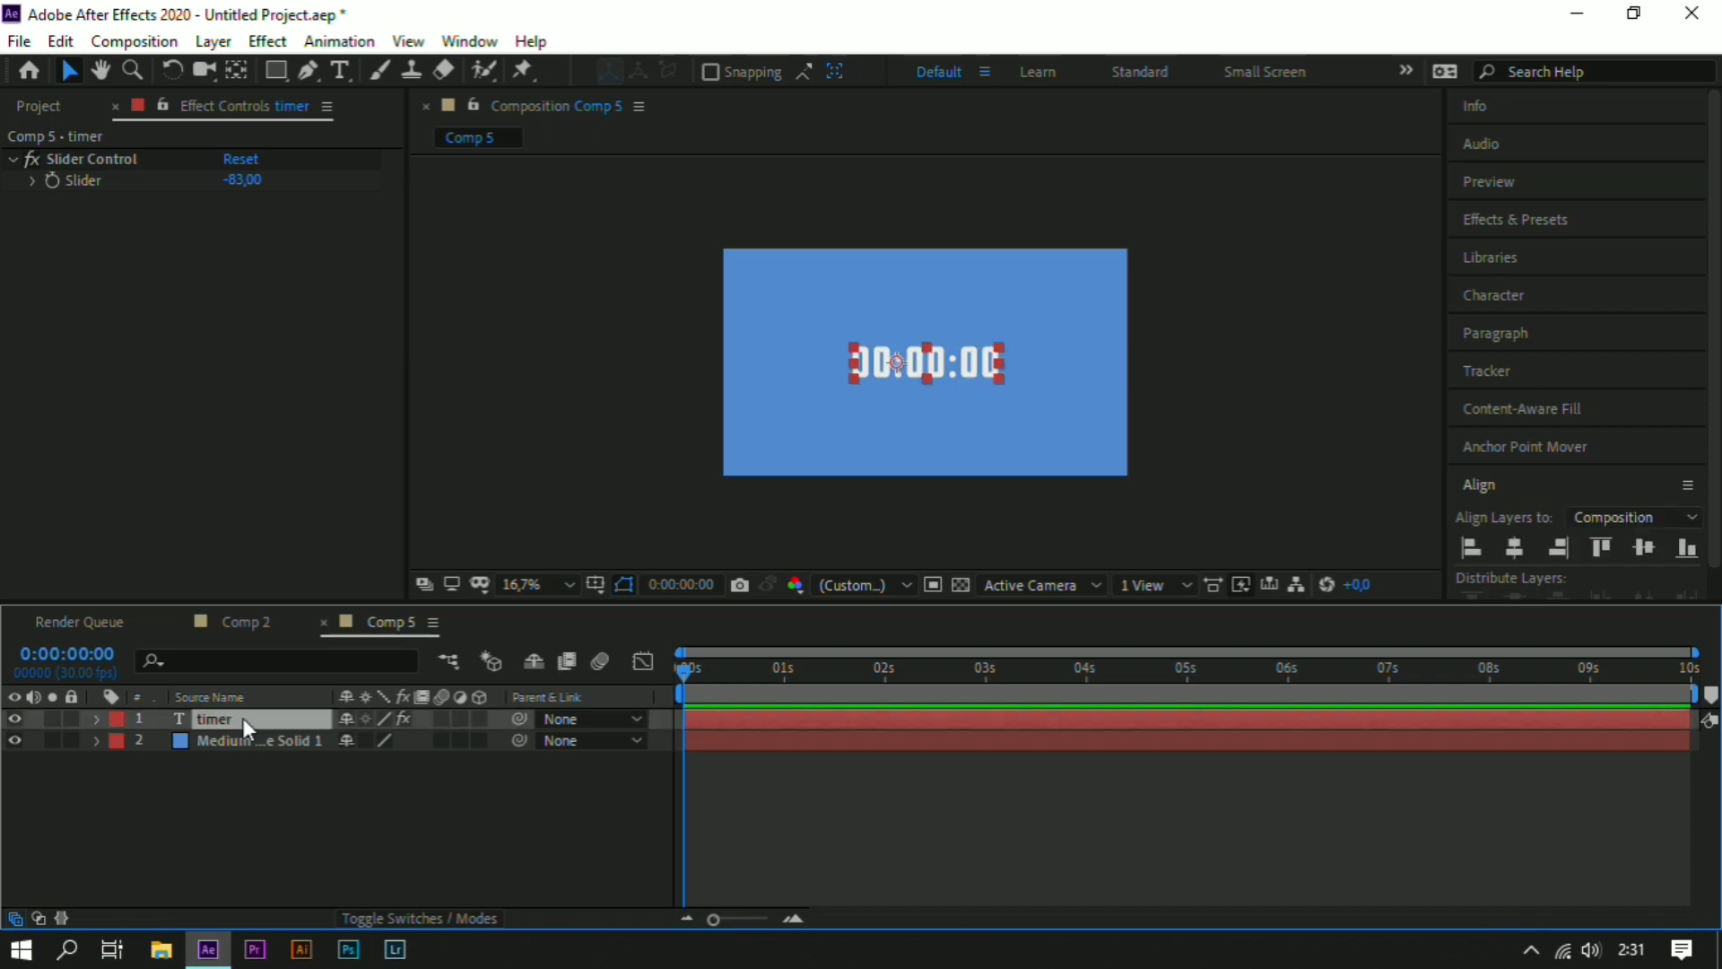
{"action": "left_click", "coordinate": [124, 159]}
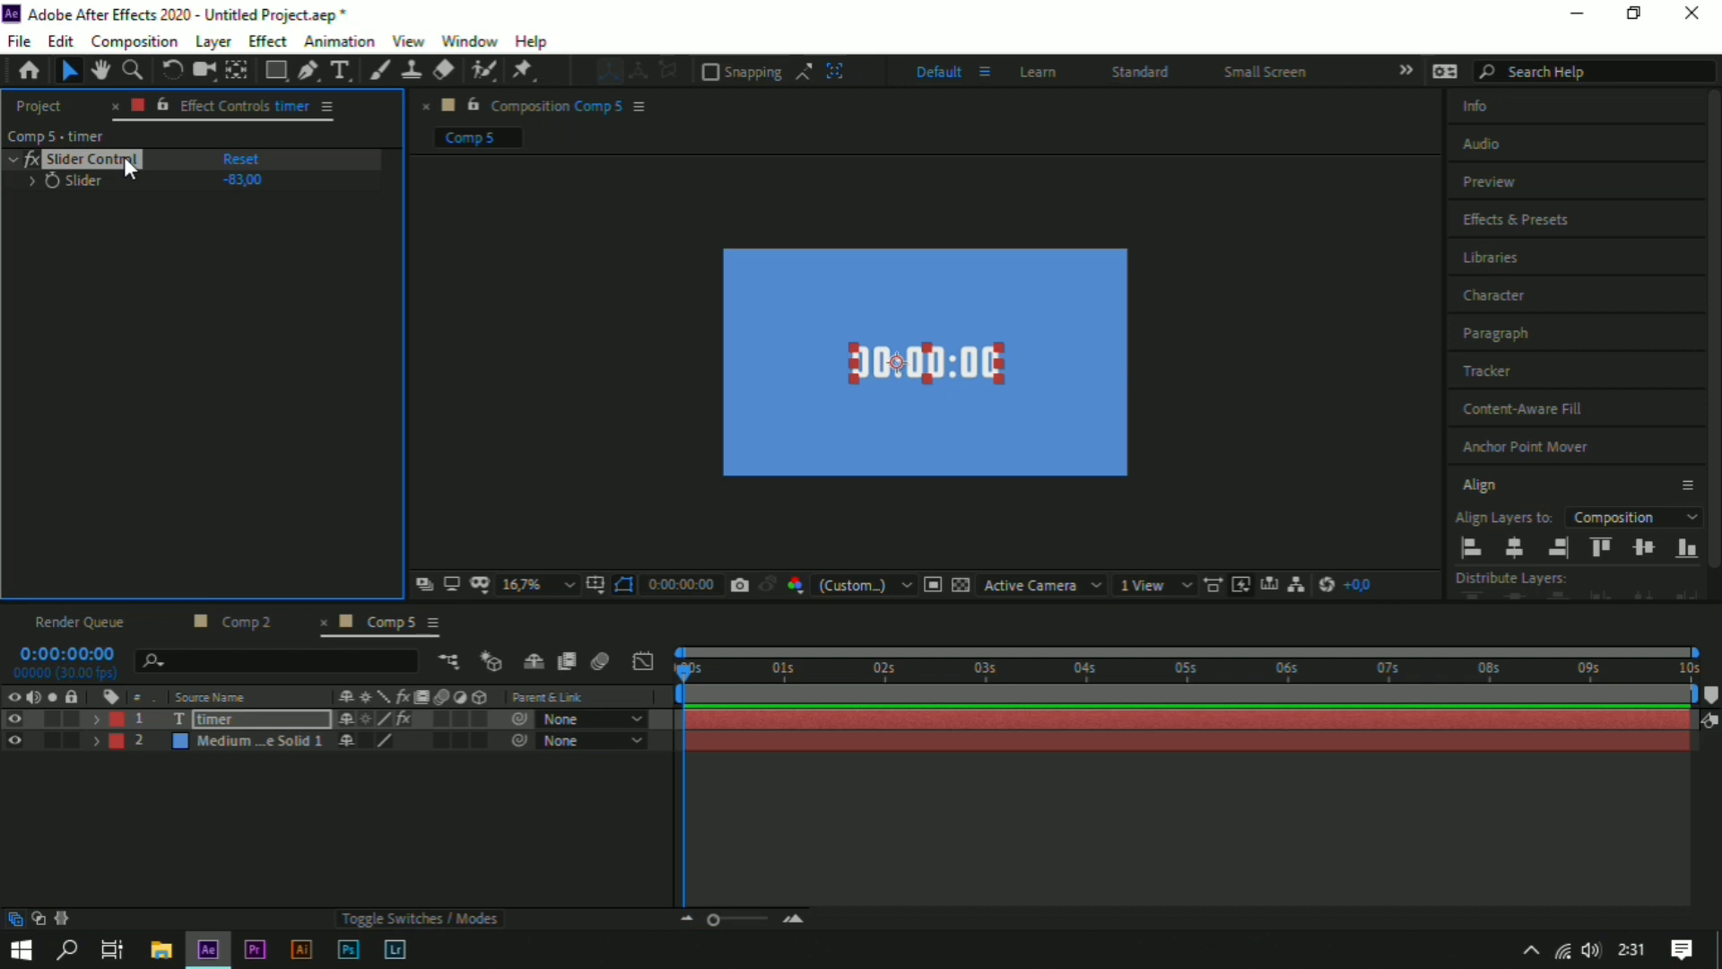
{"action": "left_click", "coordinate": [52, 181], "text": "alt"}
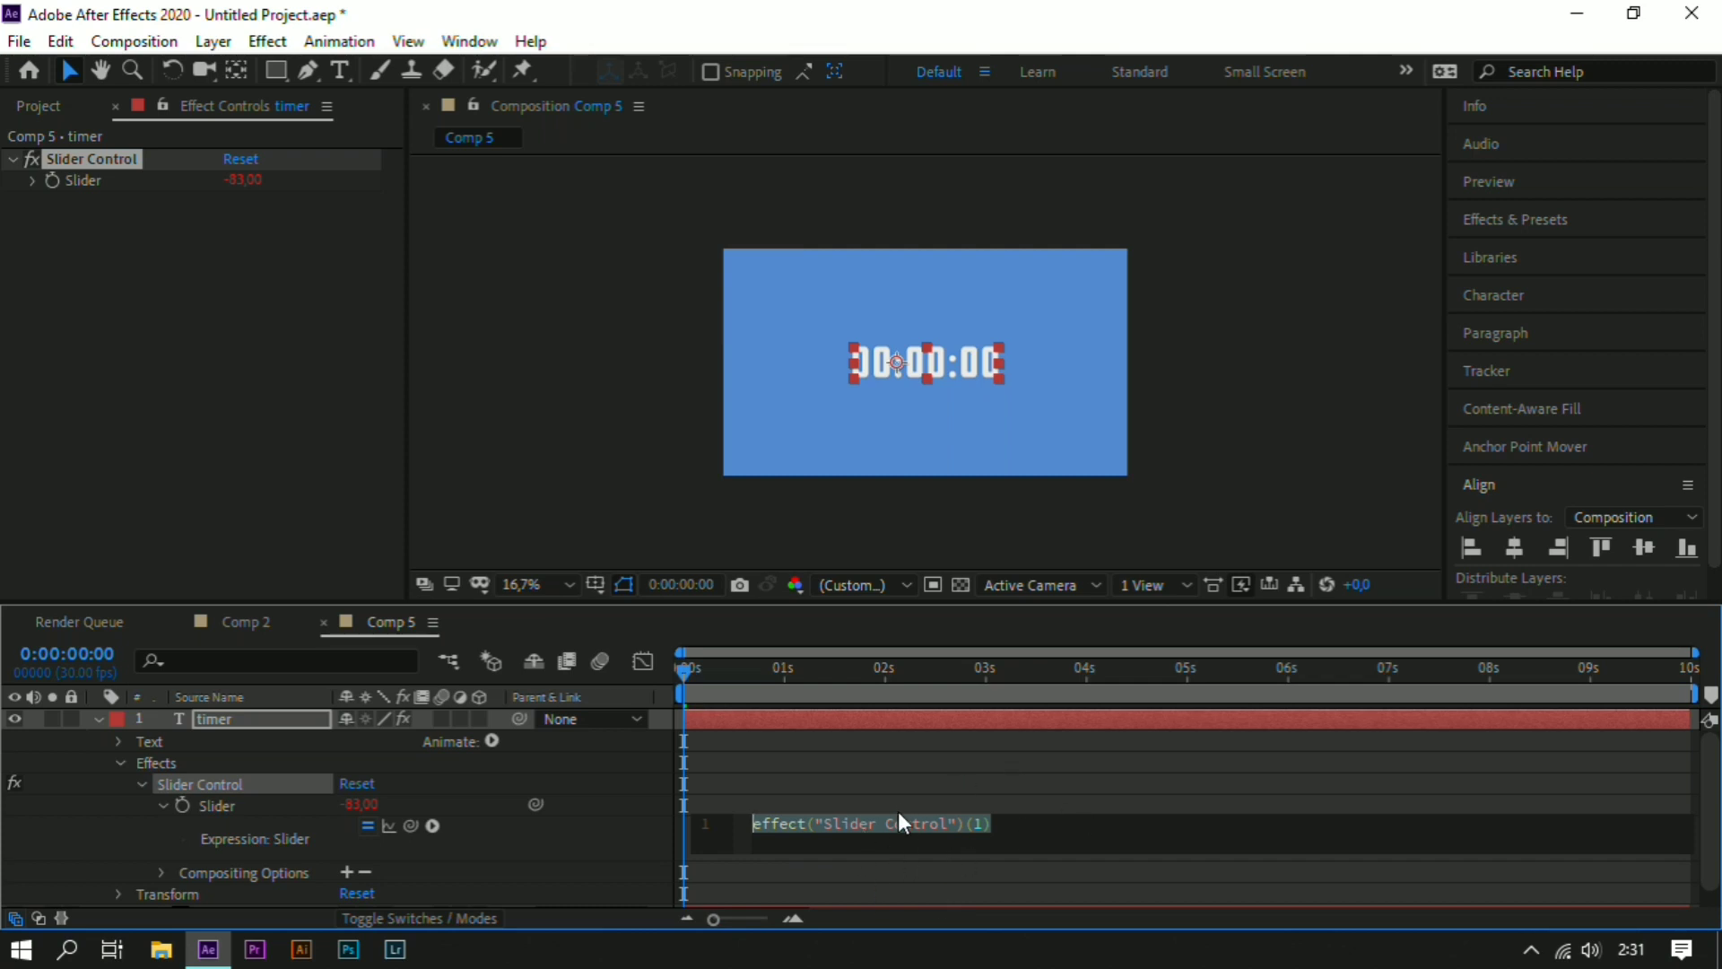
{"action": "type", "text": "time"}
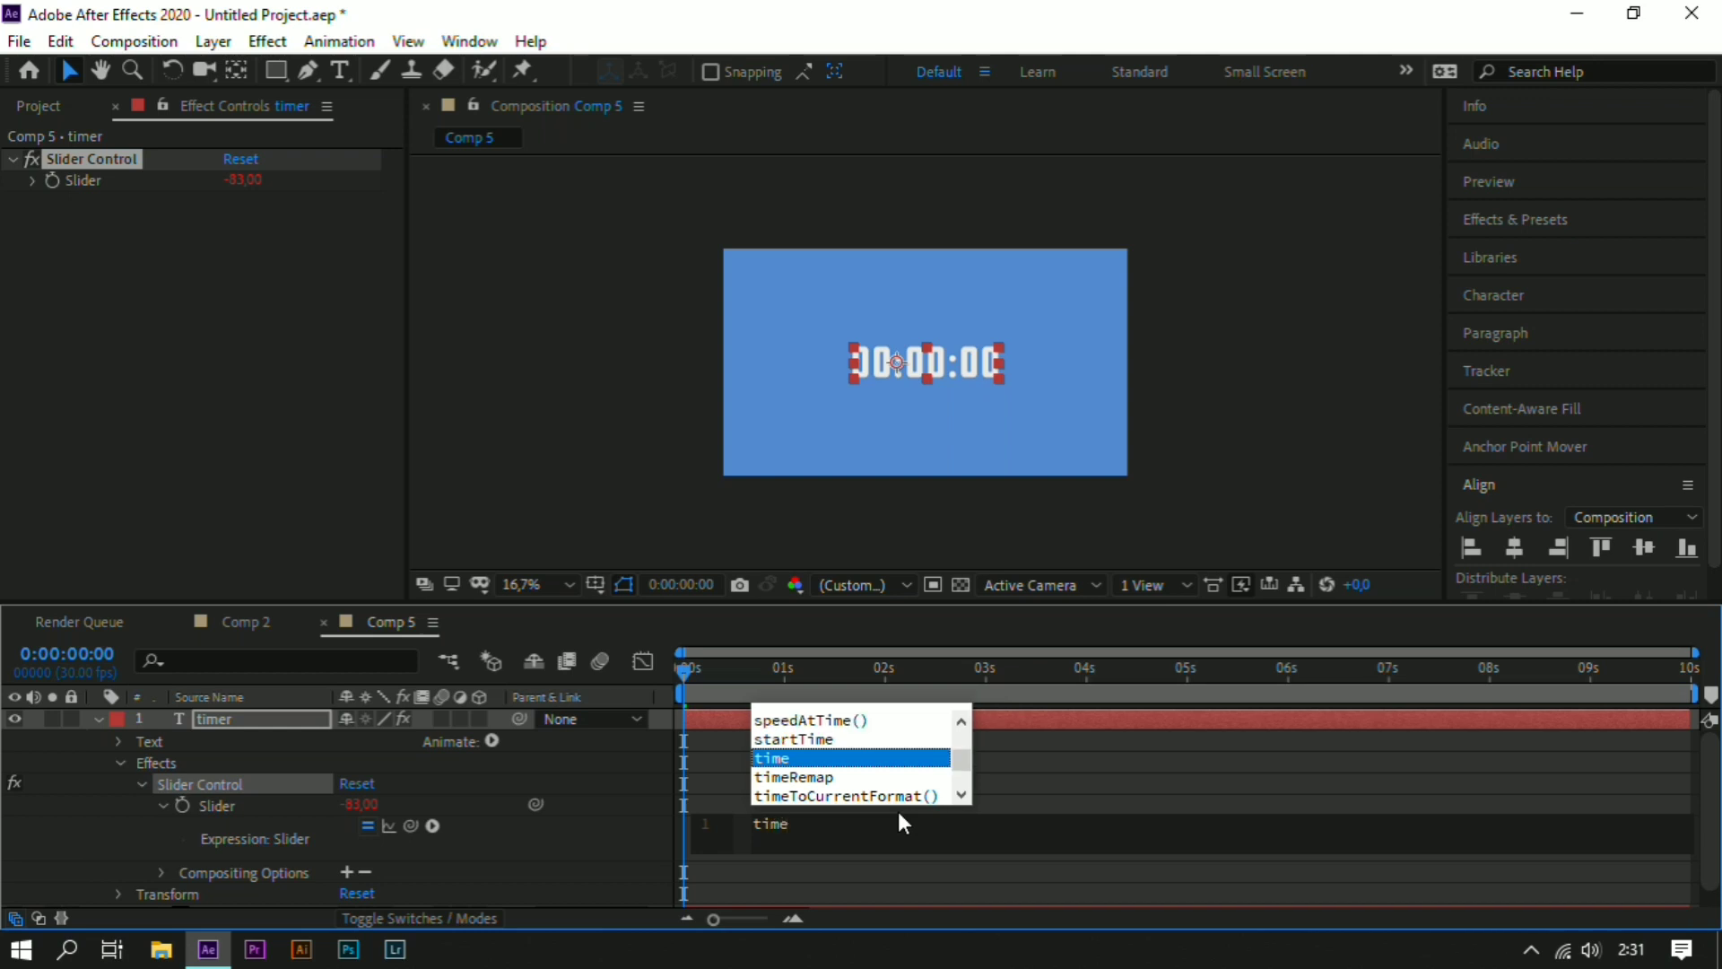
{"action": "type", "text": "*1"}
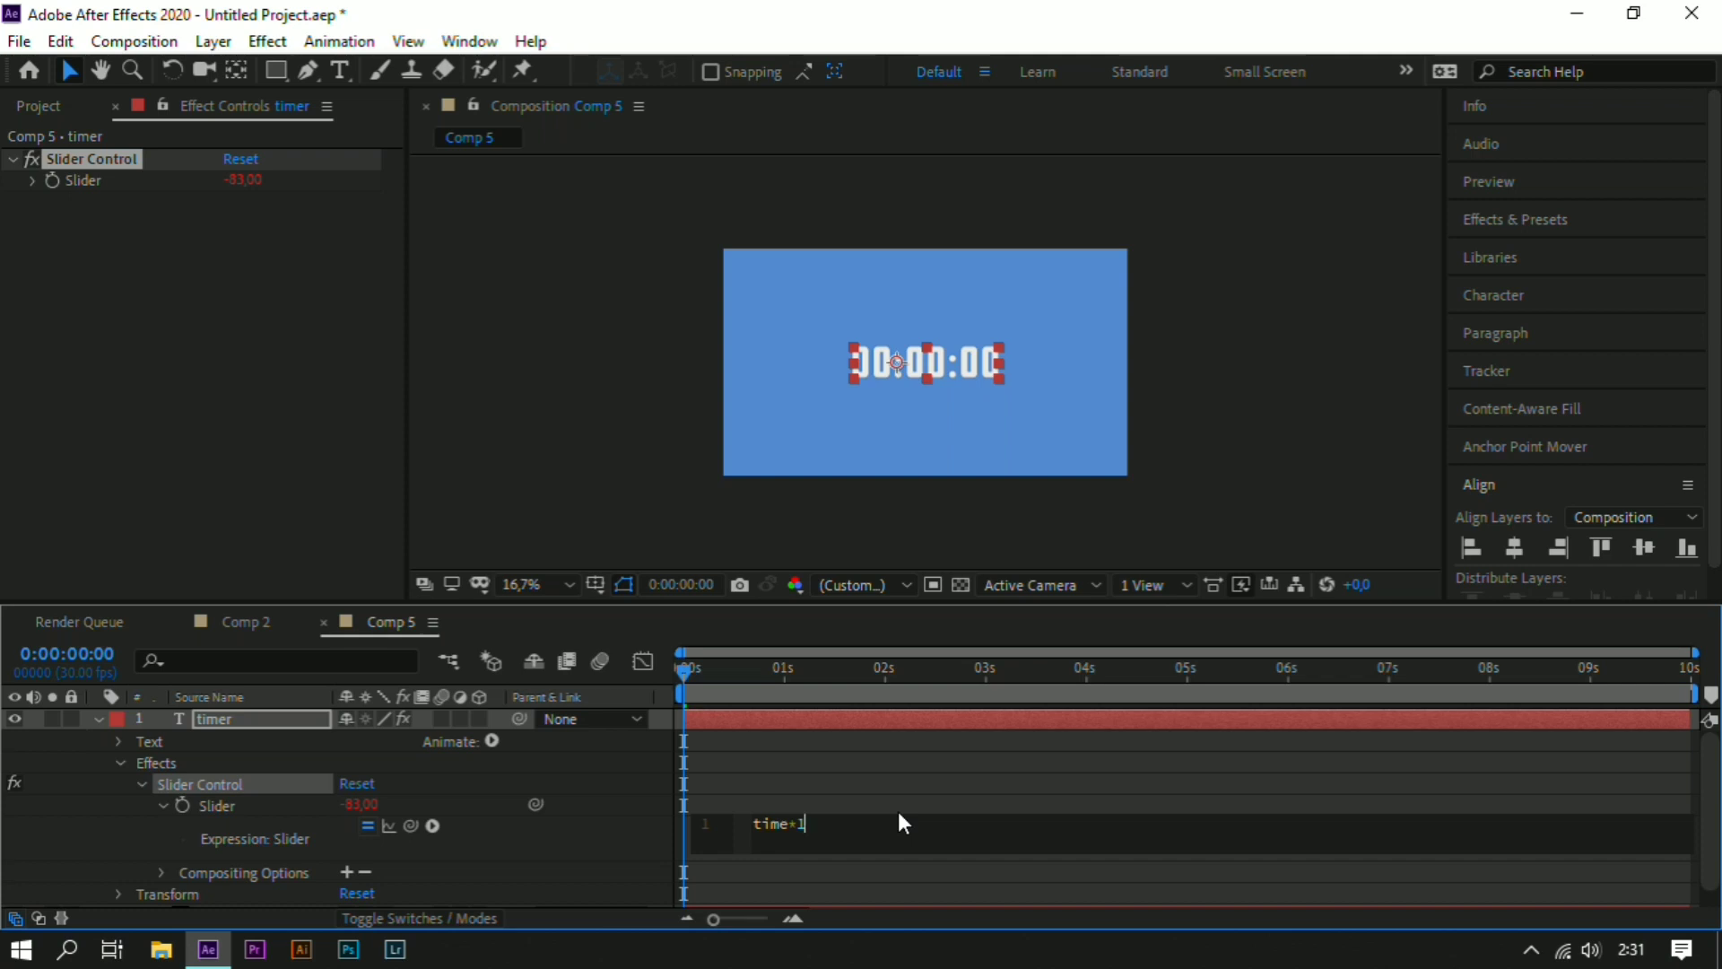
{"action": "left_click", "coordinate": [1295, 420]}
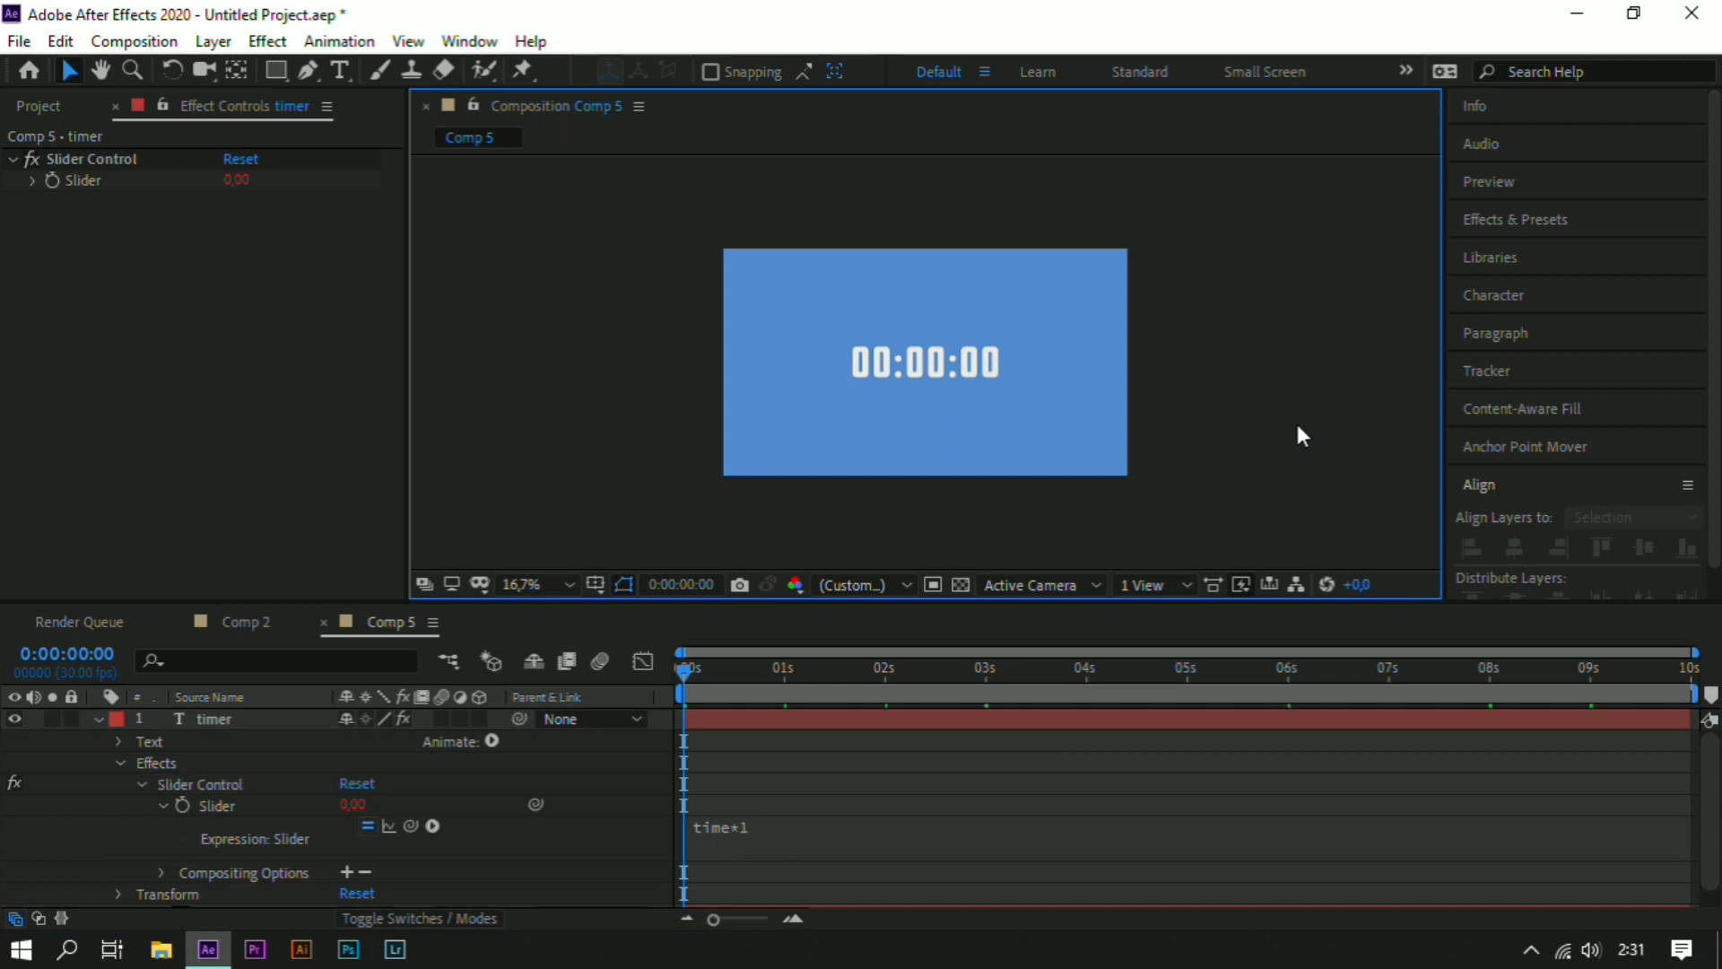
{"action": "key", "text": "space"}
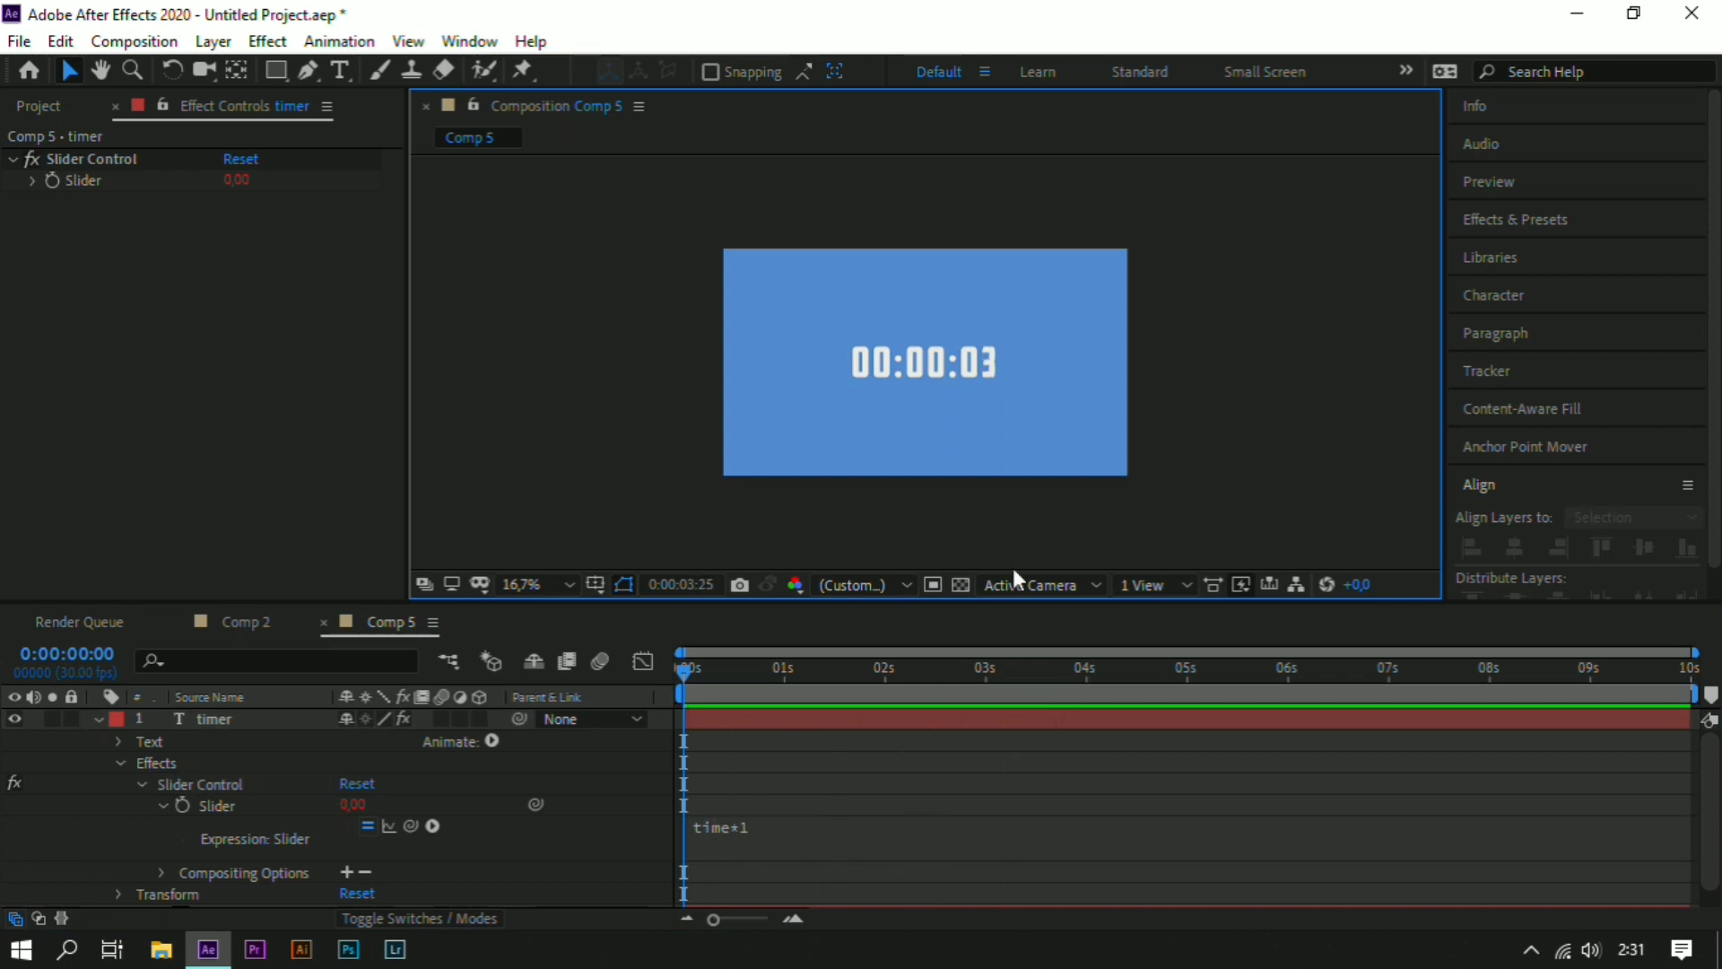
{"action": "left_click", "coordinate": [99, 720]}
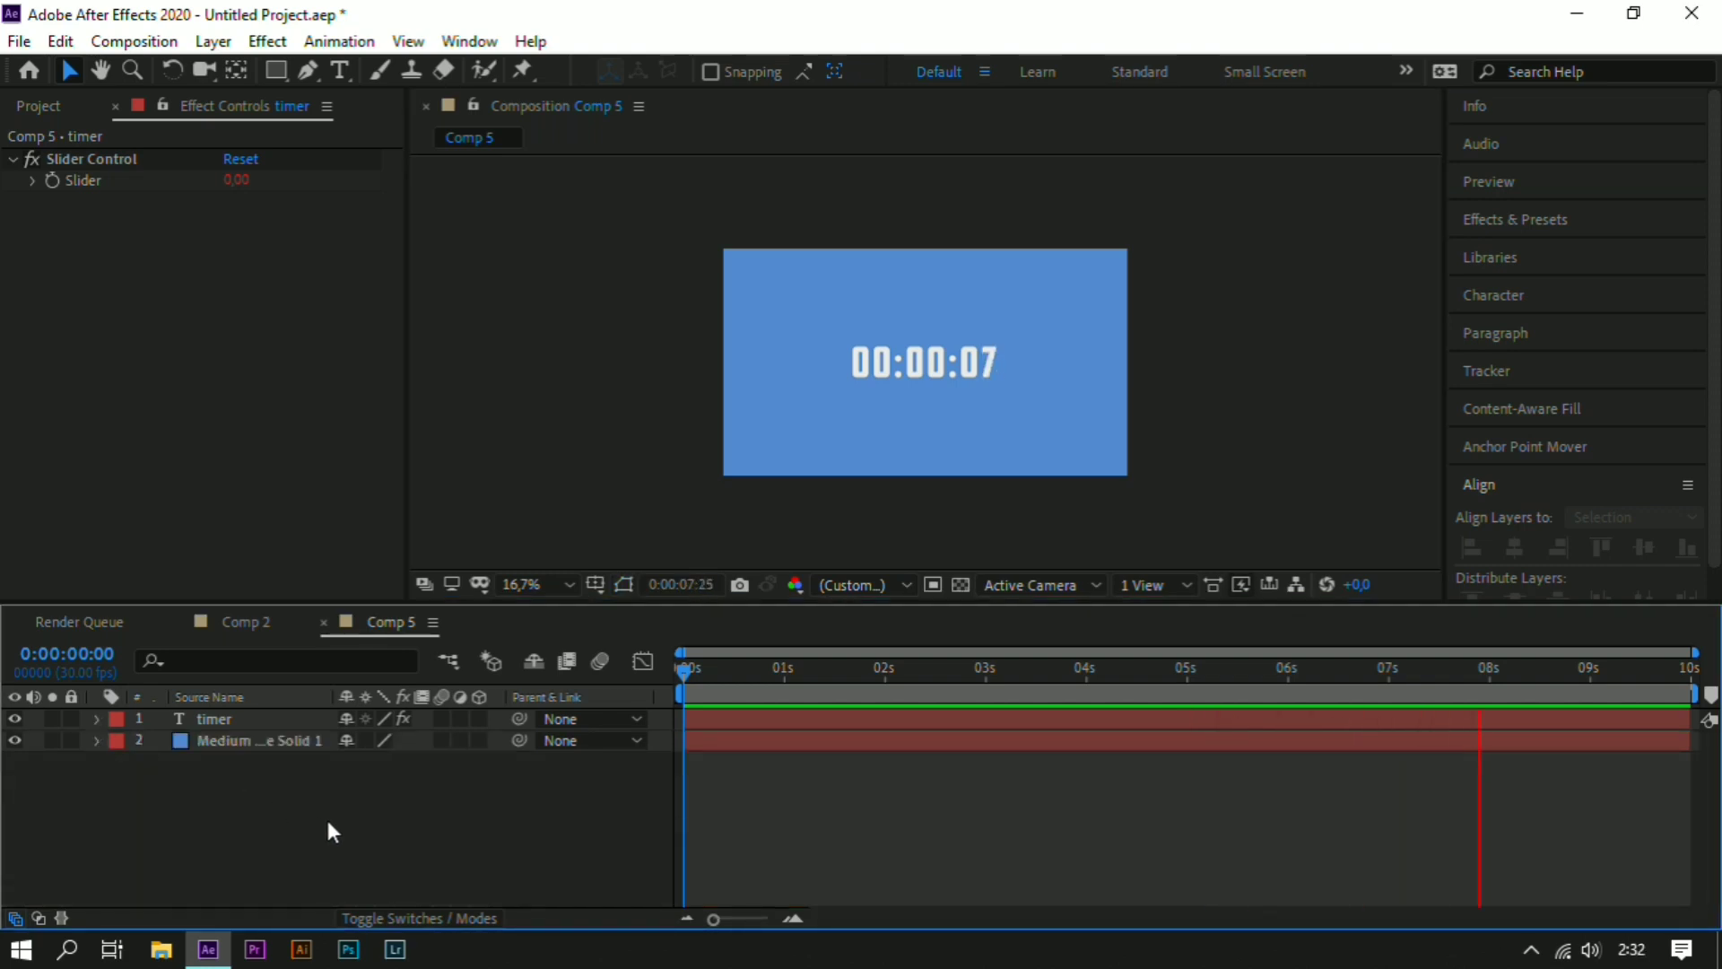
- Shorten the composition's duration to 1 second and stop the running preview
{"action": "right_click", "coordinate": [327, 822]}
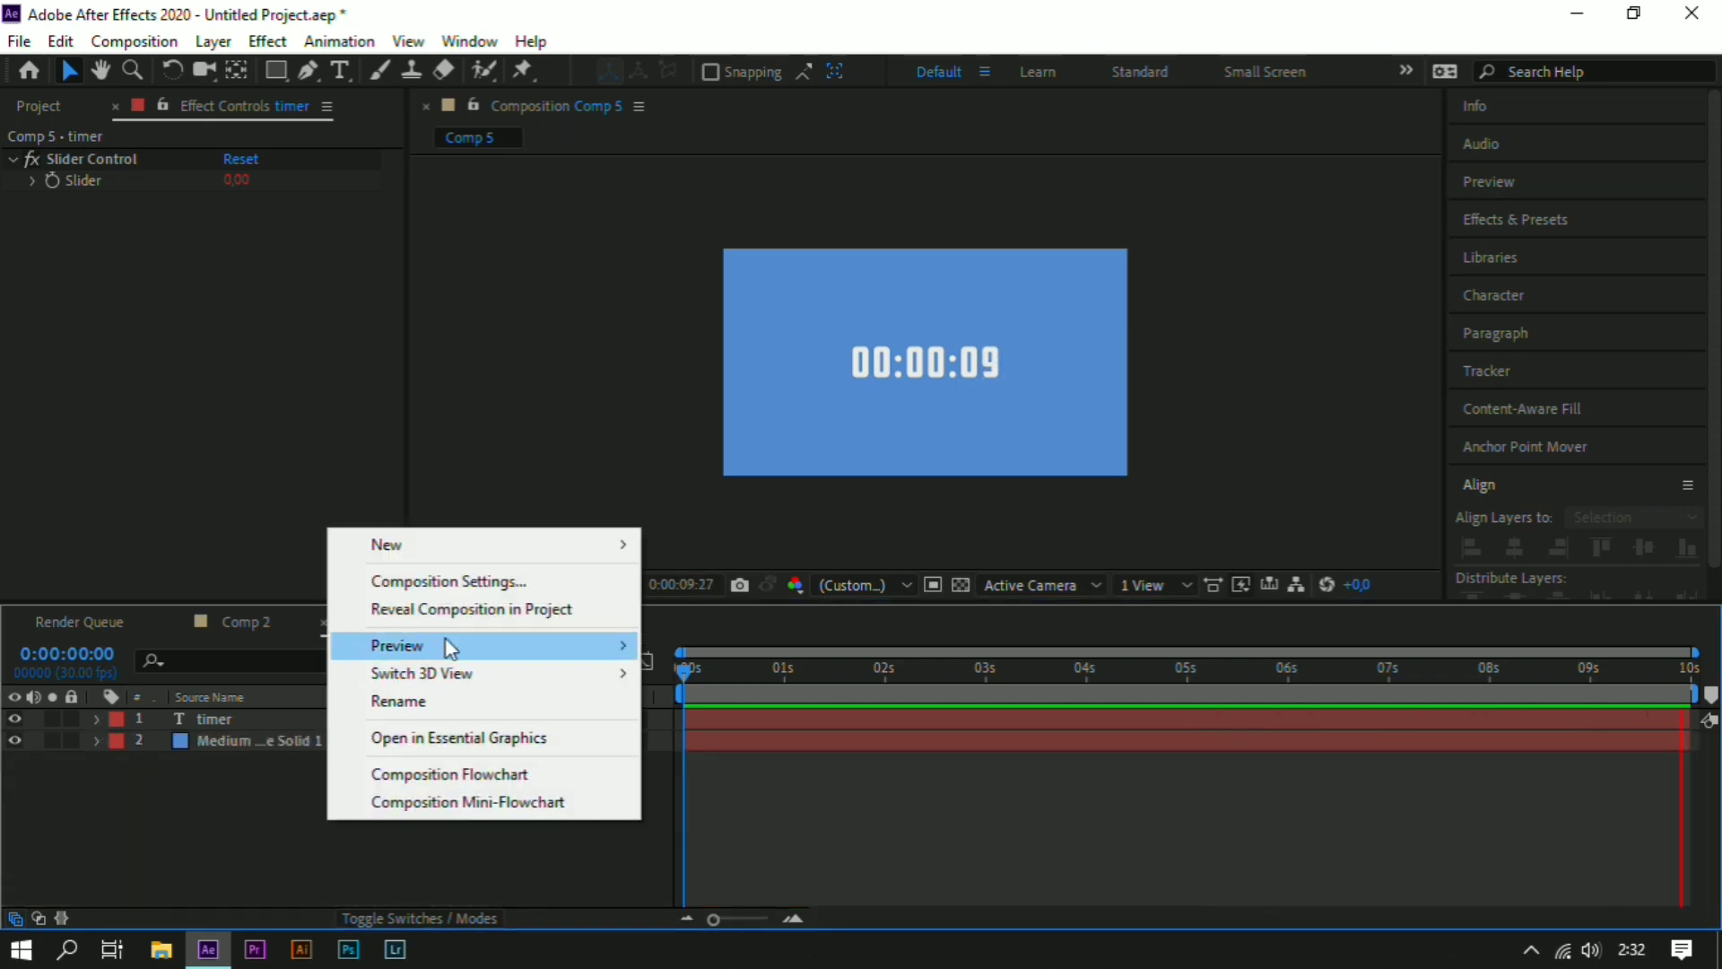
{"action": "left_click", "coordinate": [473, 583]}
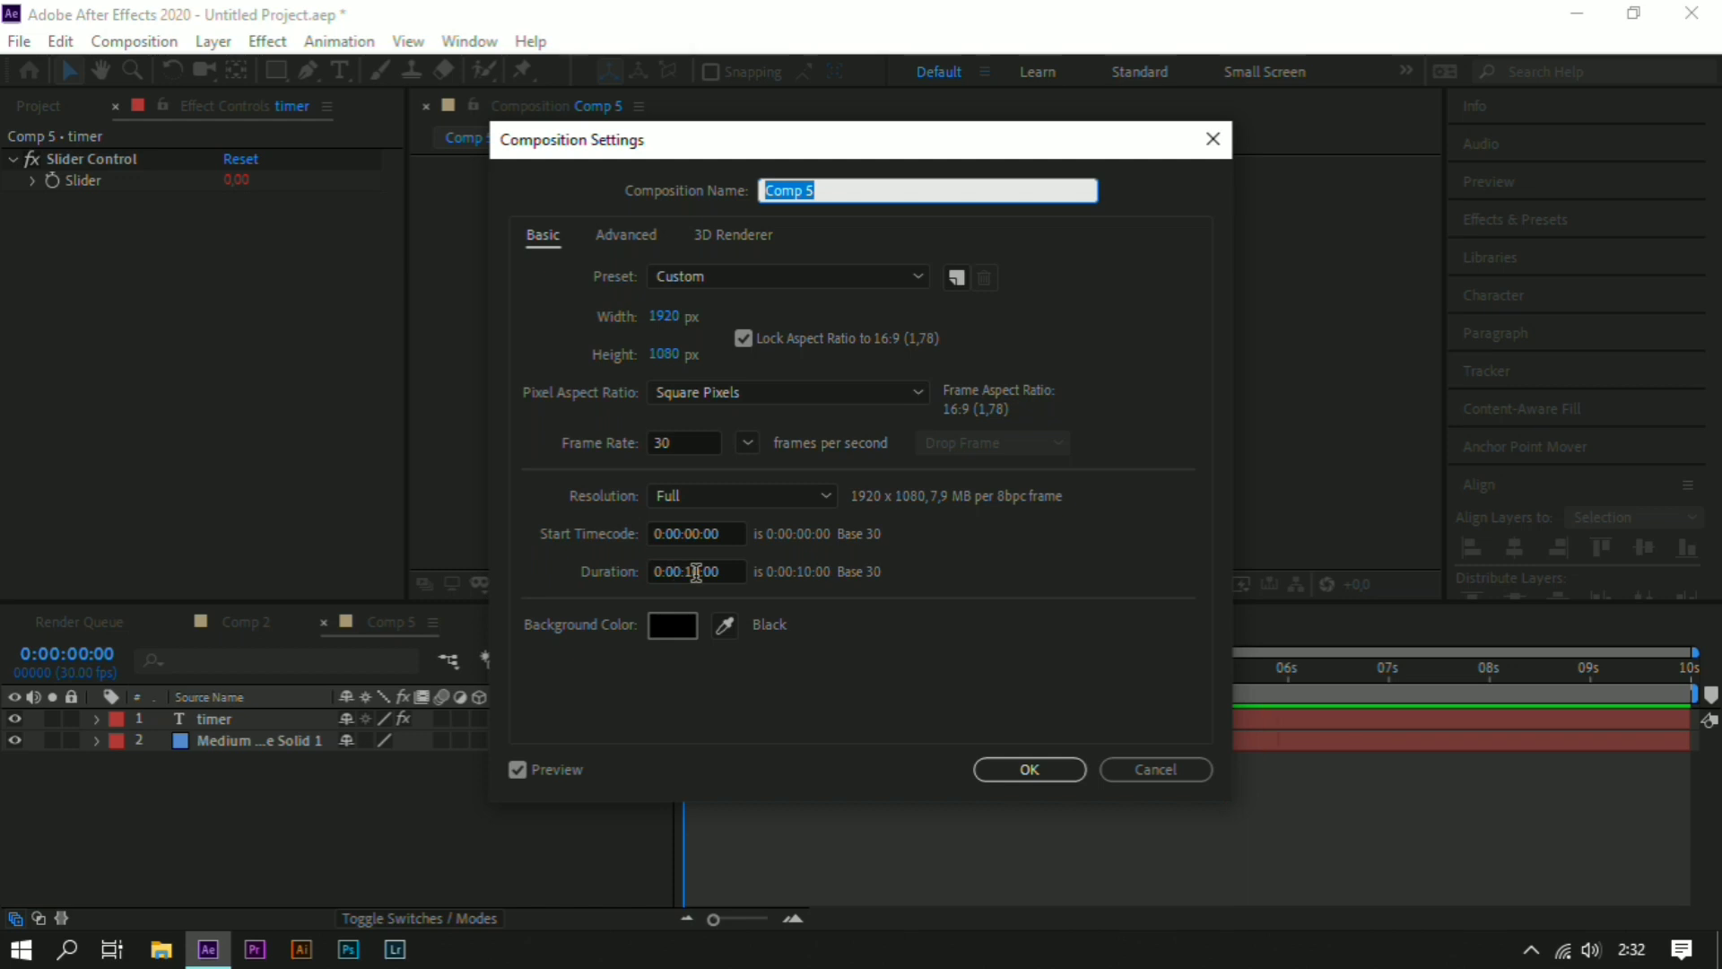
{"action": "left_click", "coordinate": [702, 571]}
{"action": "key", "text": "BackSpace"}
{"action": "key", "text": "BackSpace"}
{"action": "key", "text": "BackSpace"}
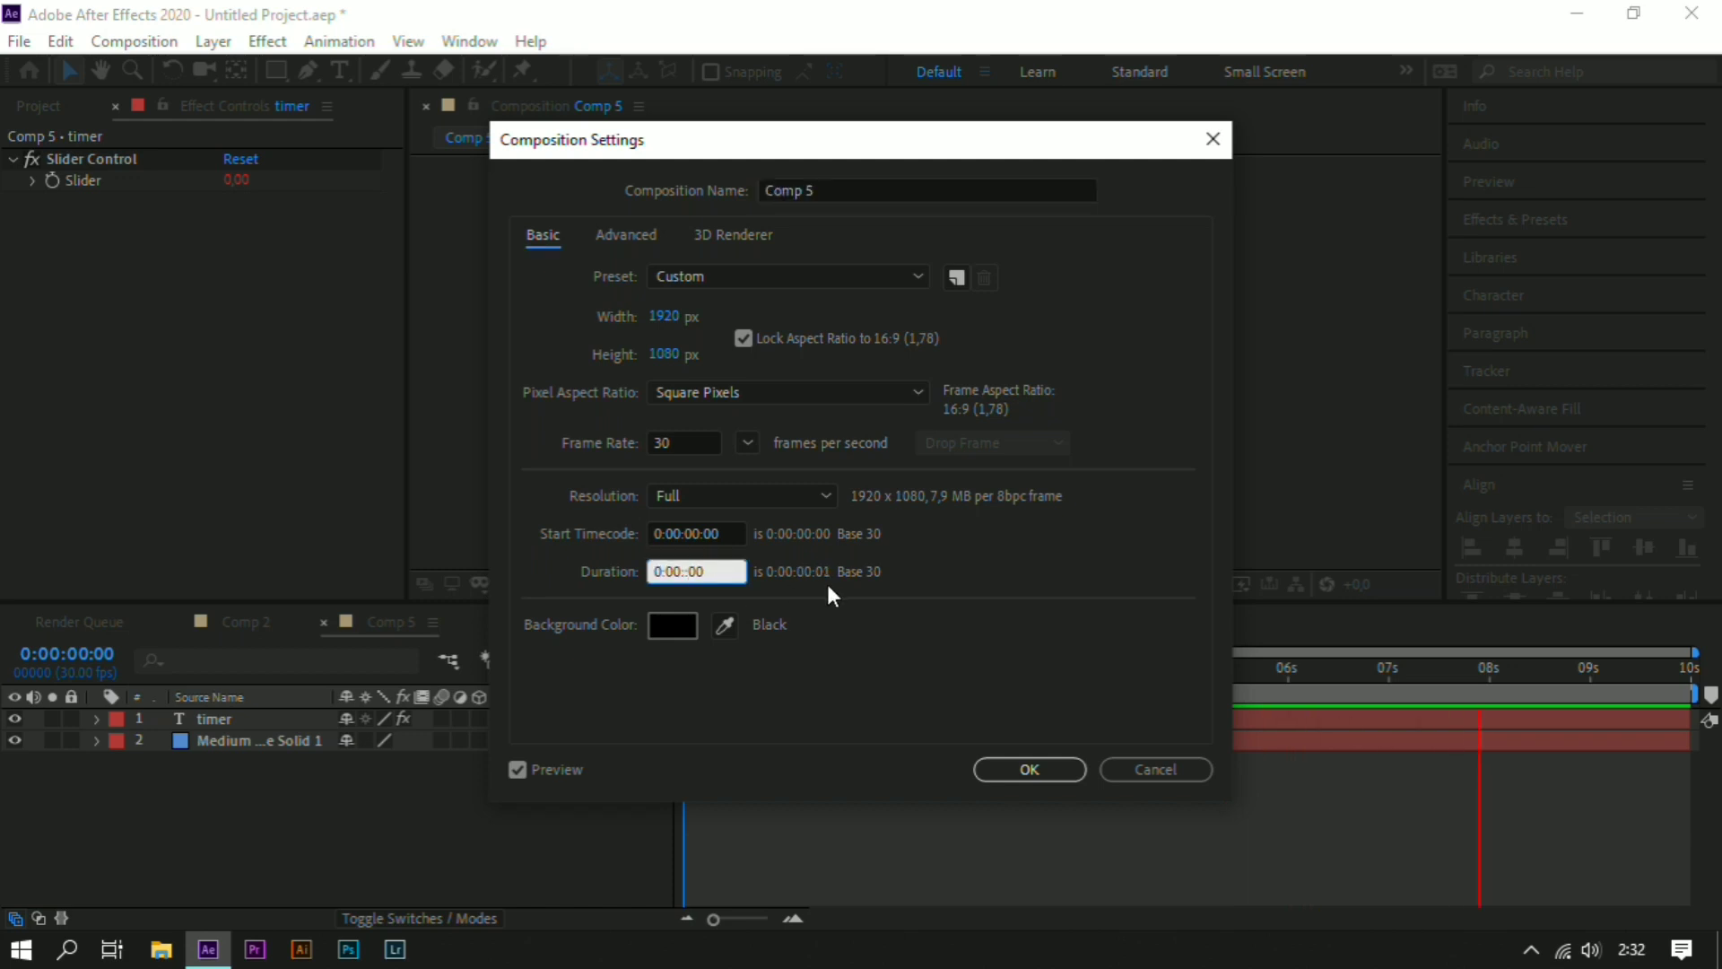
{"action": "type", "text": "00:"}
{"action": "key", "text": "BackSpace"}
{"action": "type", "text": "1"}
{"action": "left_click", "coordinate": [1029, 769]}
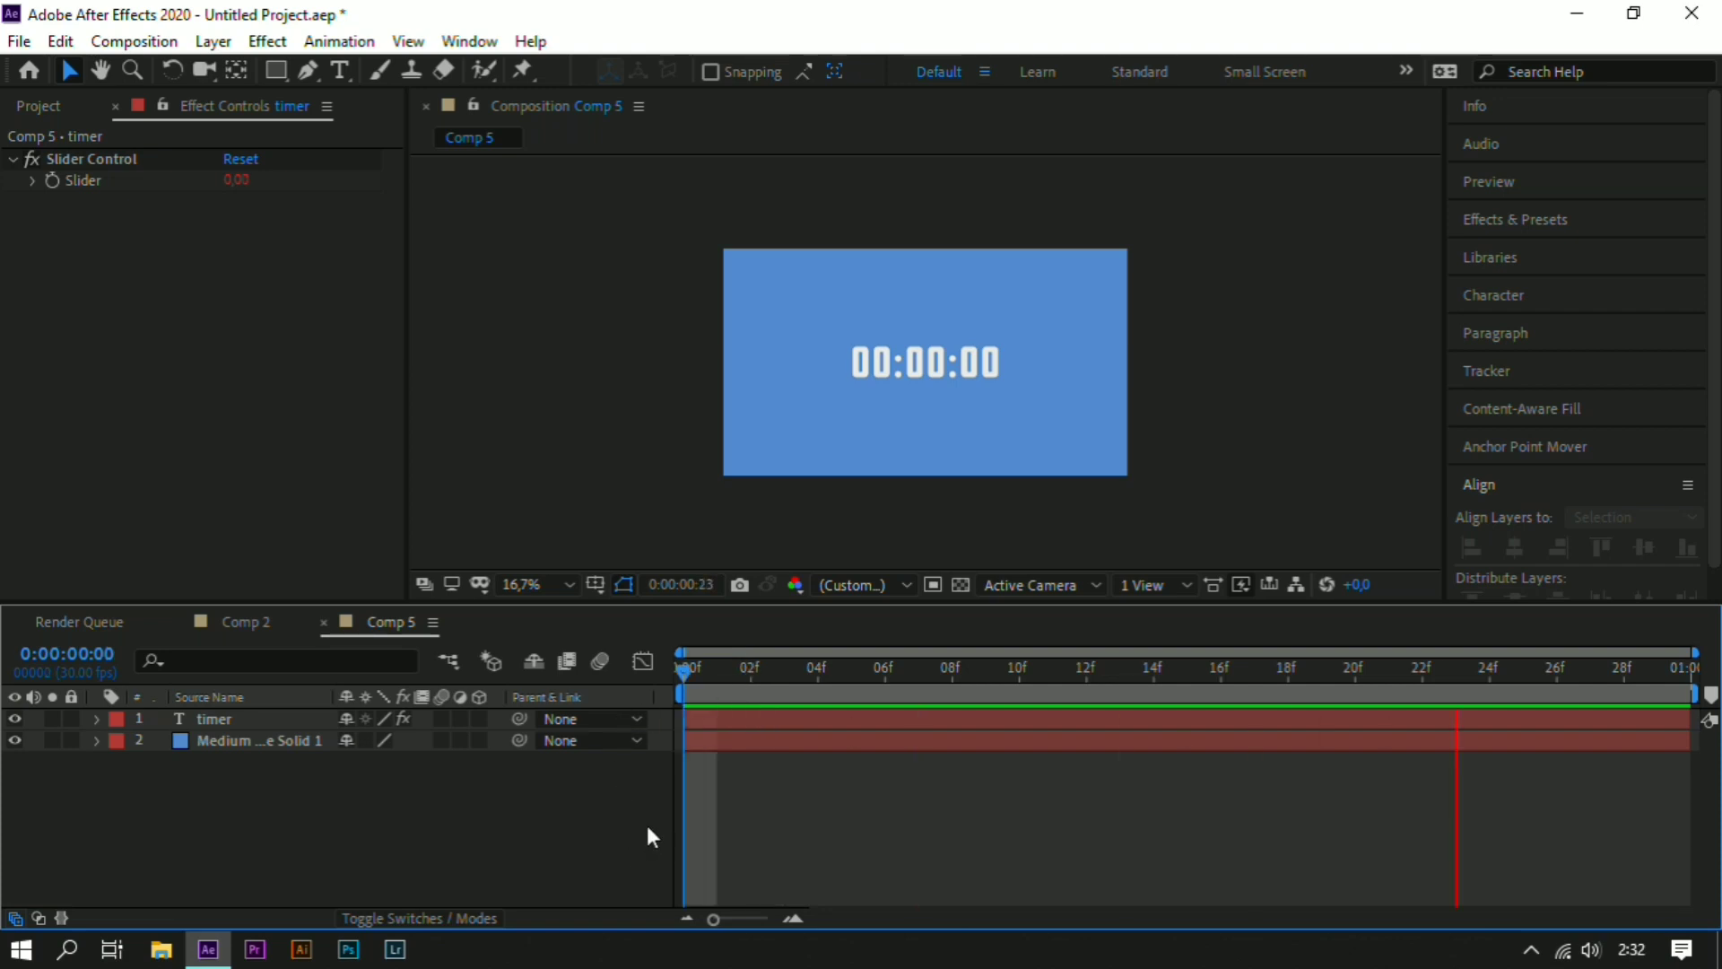
{"action": "key", "text": "space"}
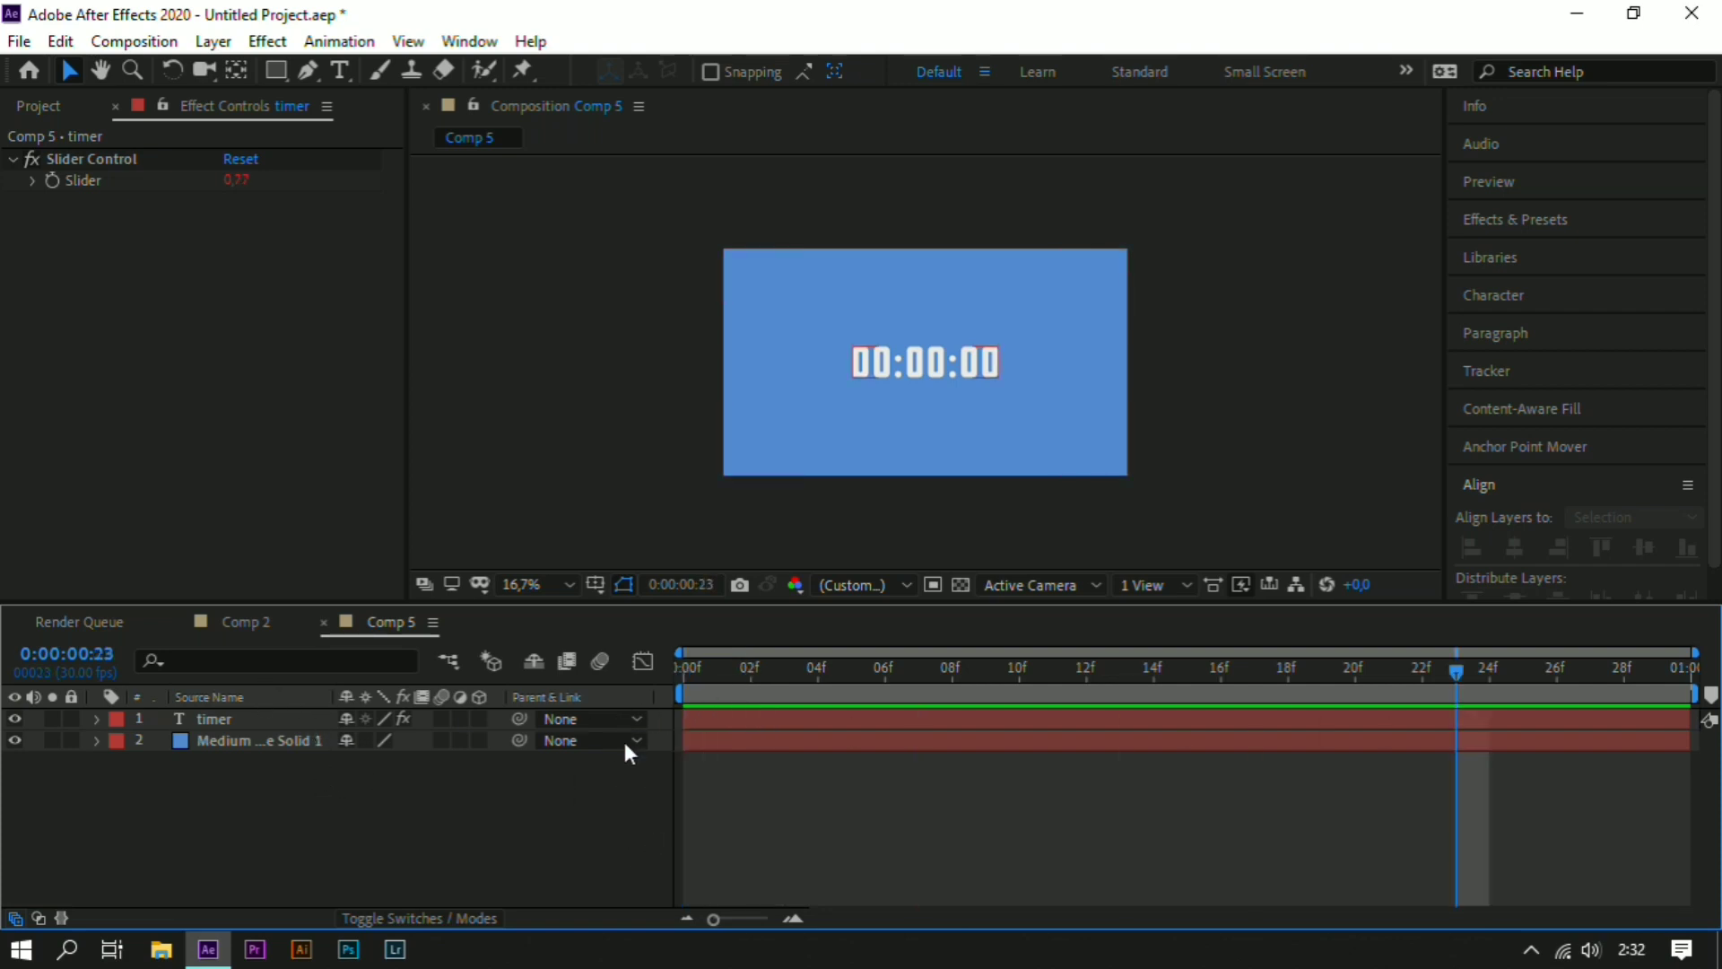
- Remove the expression from the timer layer's Slider property and enter it again as time*1
{"action": "left_click", "coordinate": [190, 741]}
{"action": "left_click", "coordinate": [213, 720]}
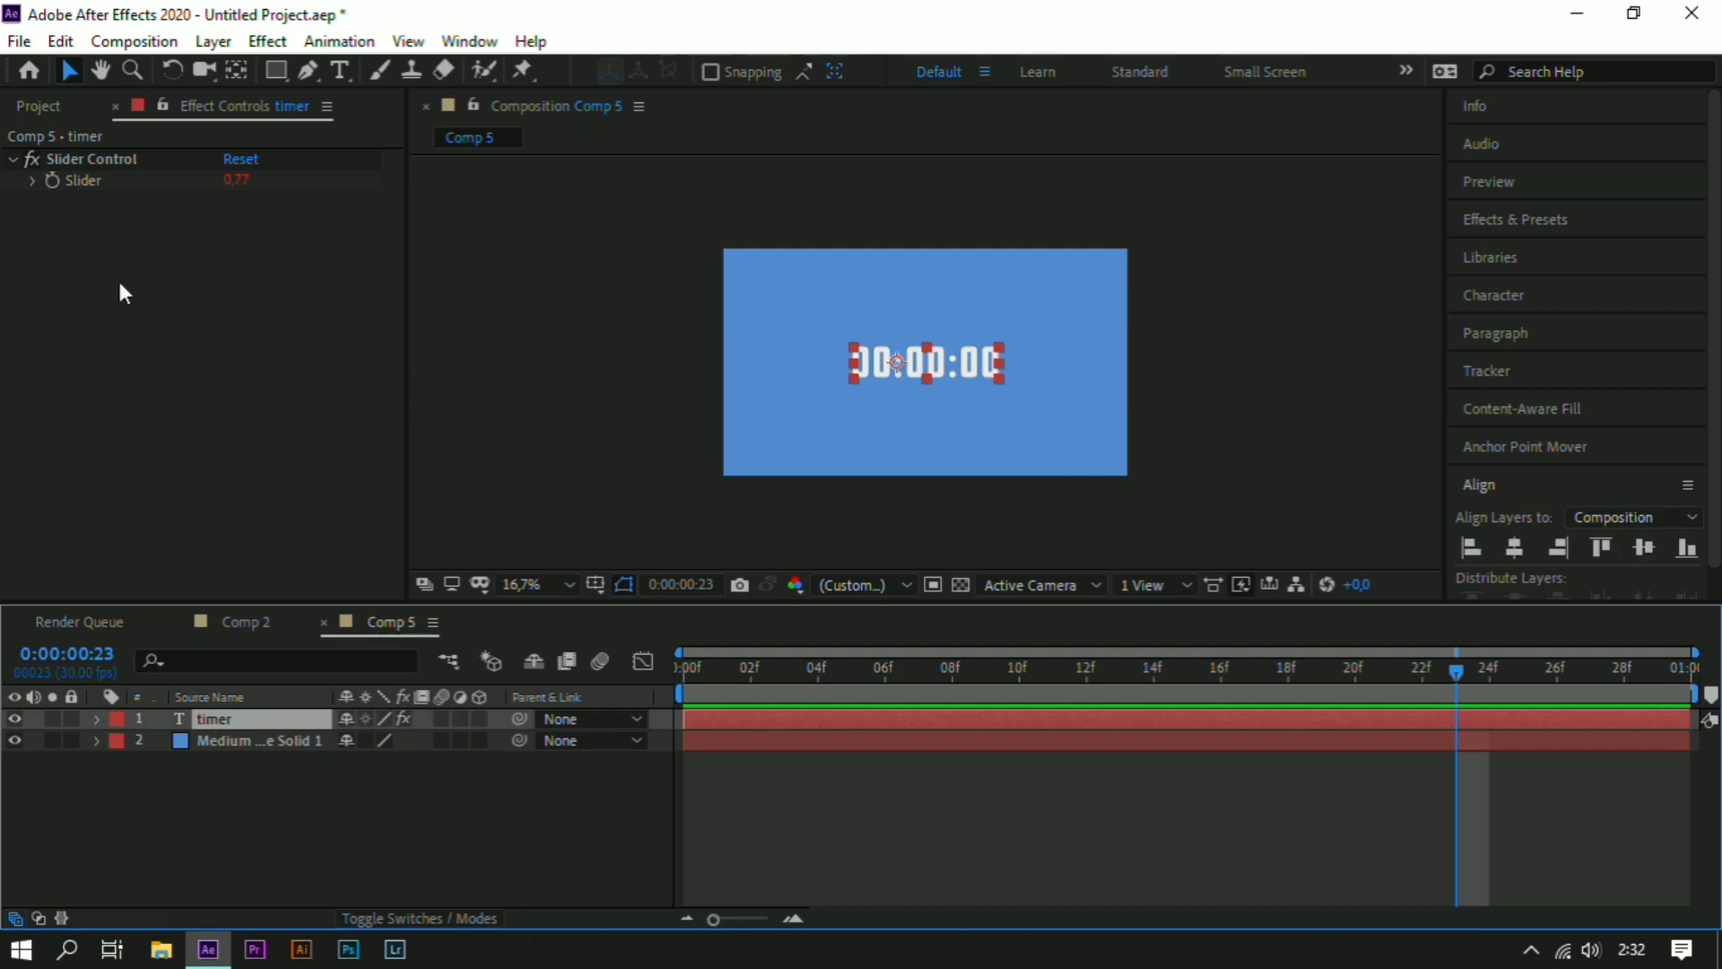
{"action": "left_click", "coordinate": [51, 180], "text": "alt"}
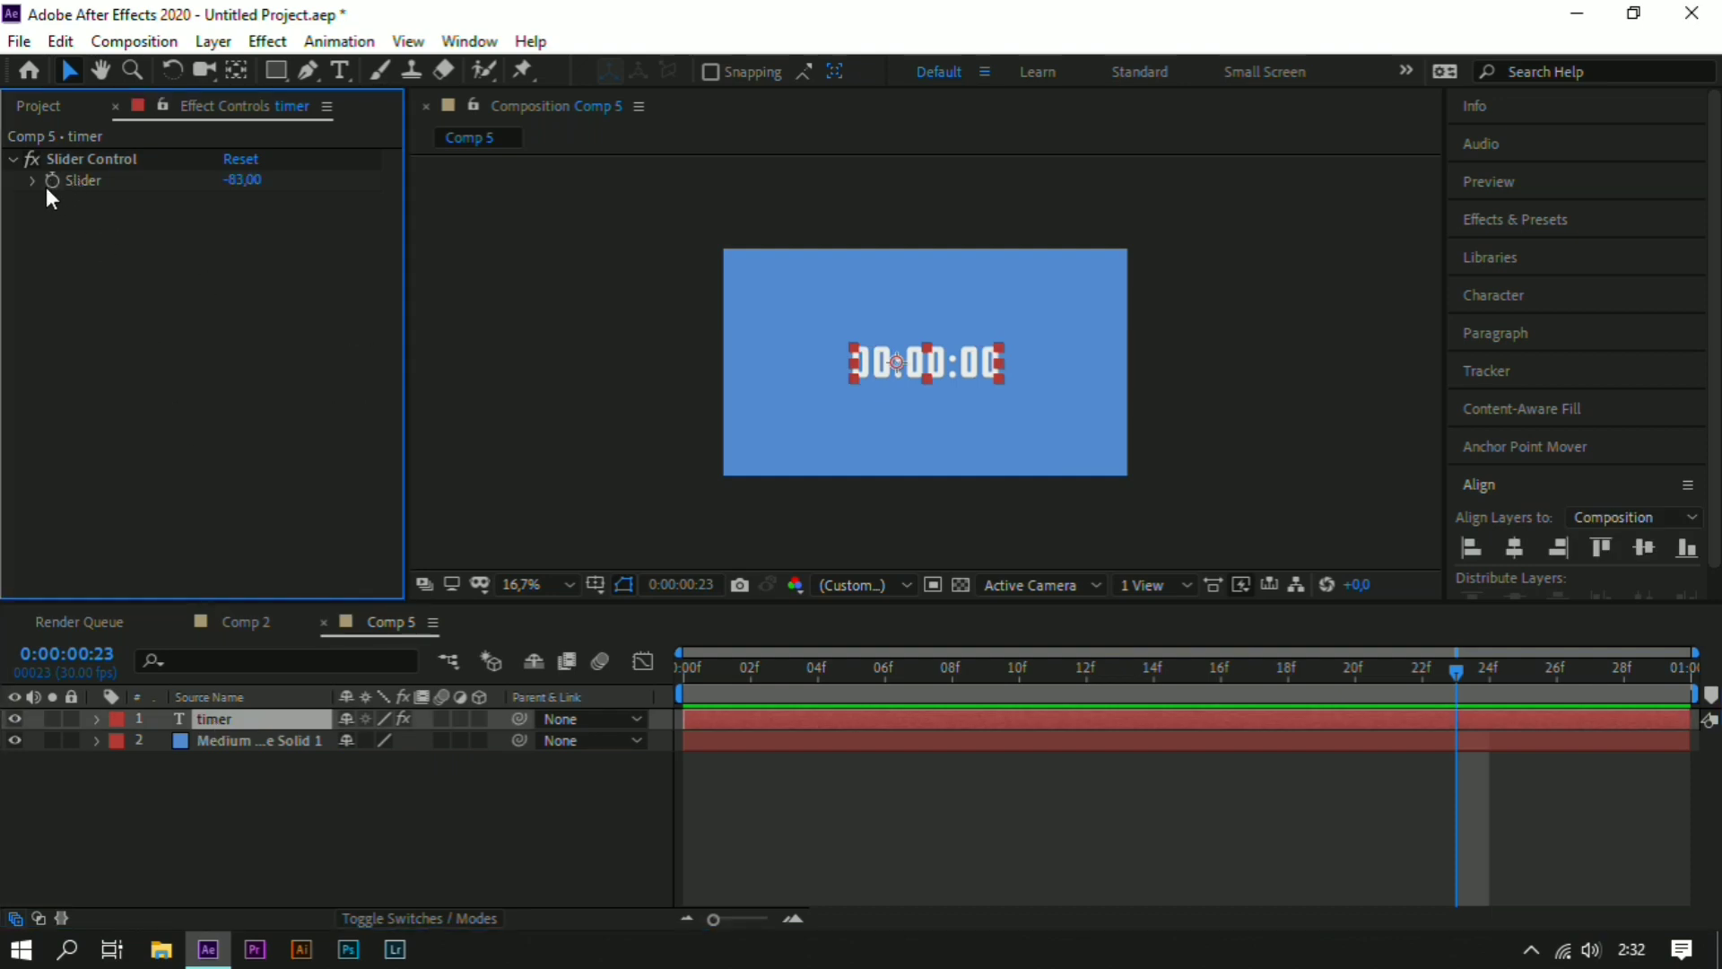
{"action": "left_click", "coordinate": [92, 159]}
{"action": "left_click", "coordinate": [54, 179], "text": "alt"}
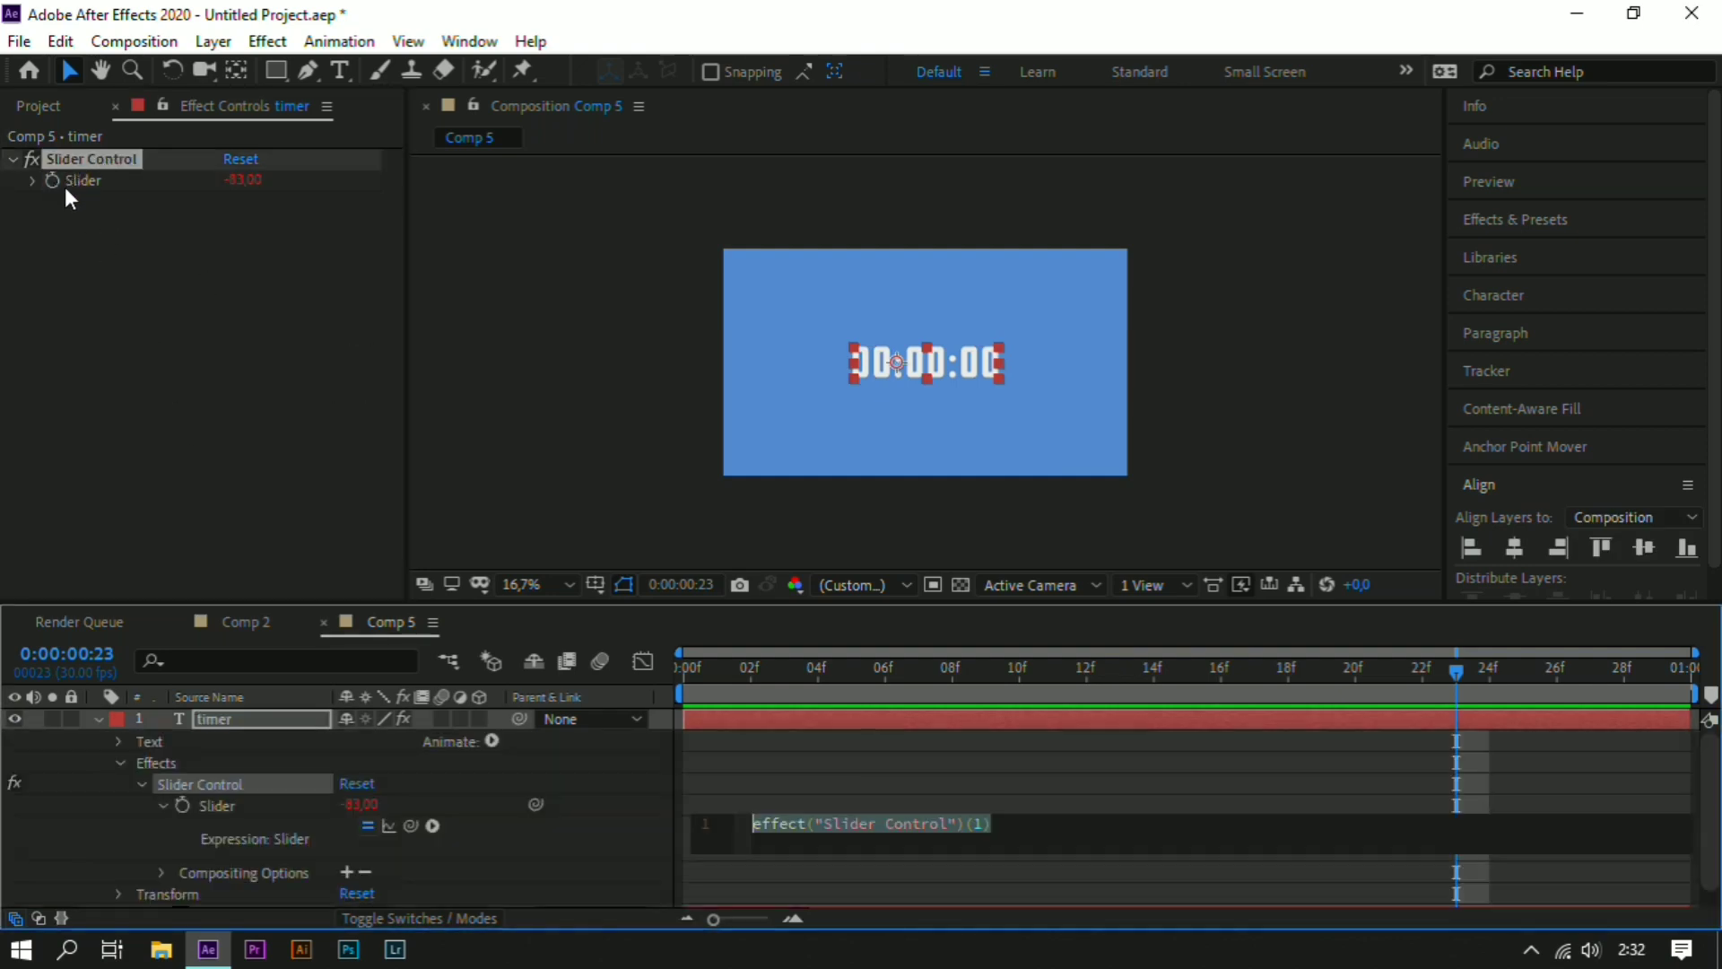
{"action": "type", "text": "timr"}
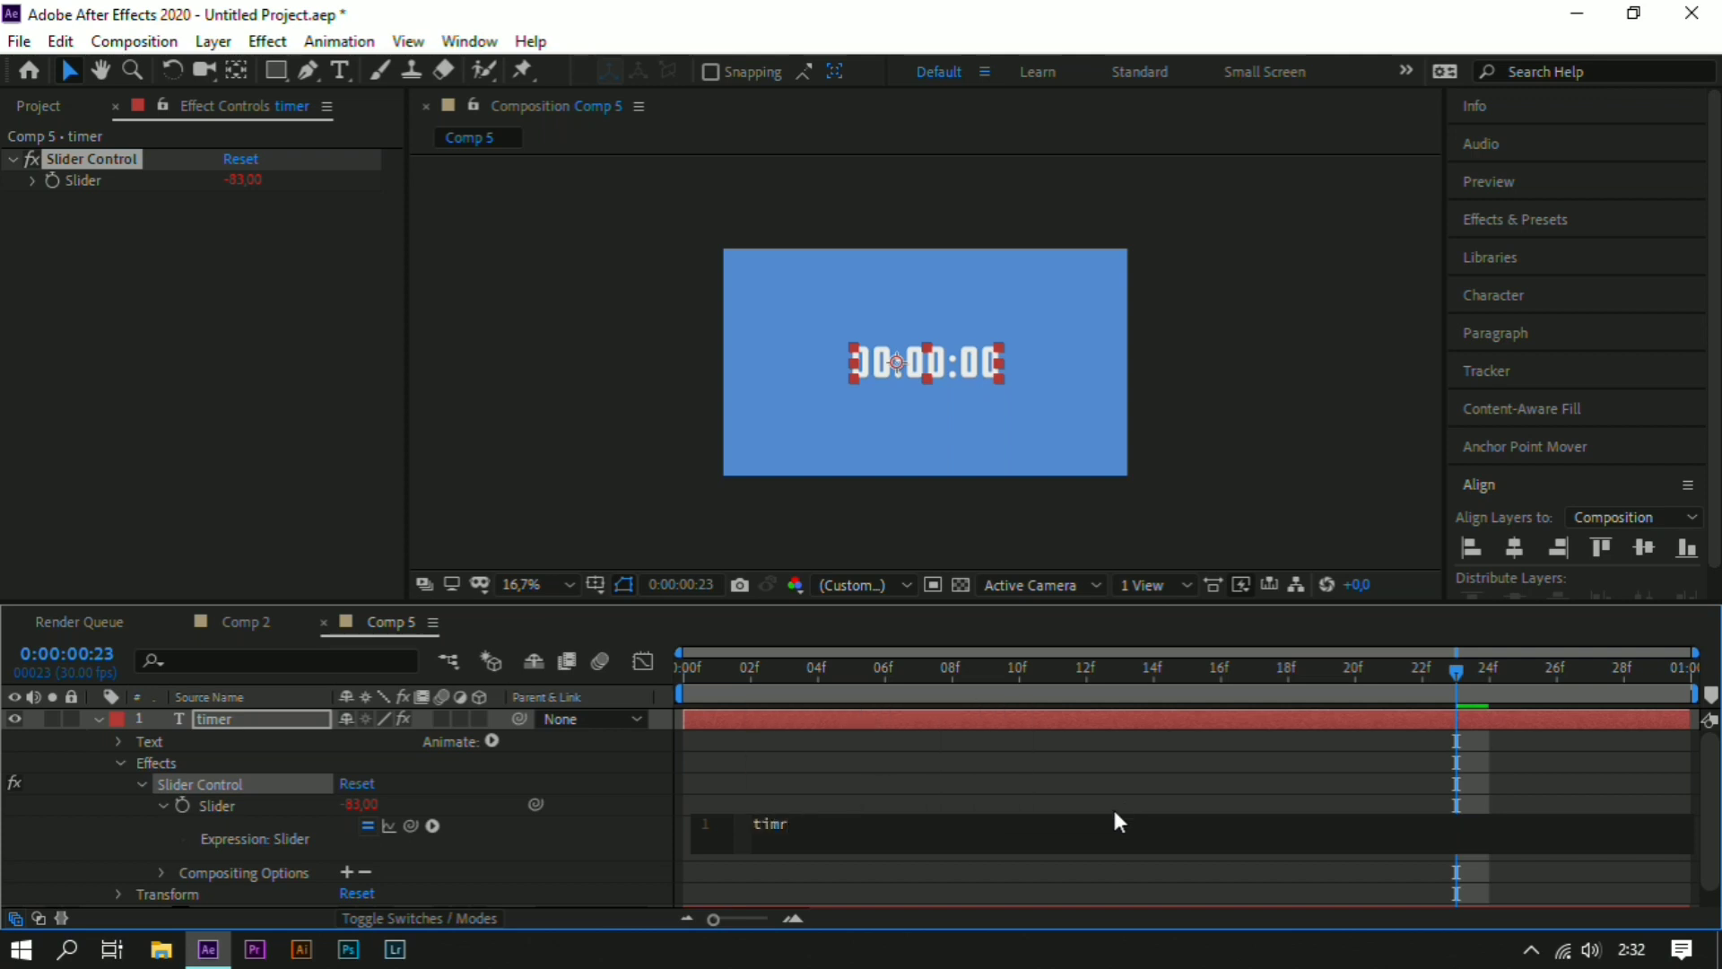
{"action": "key", "text": "BackSpace"}
{"action": "type", "text": "e"}
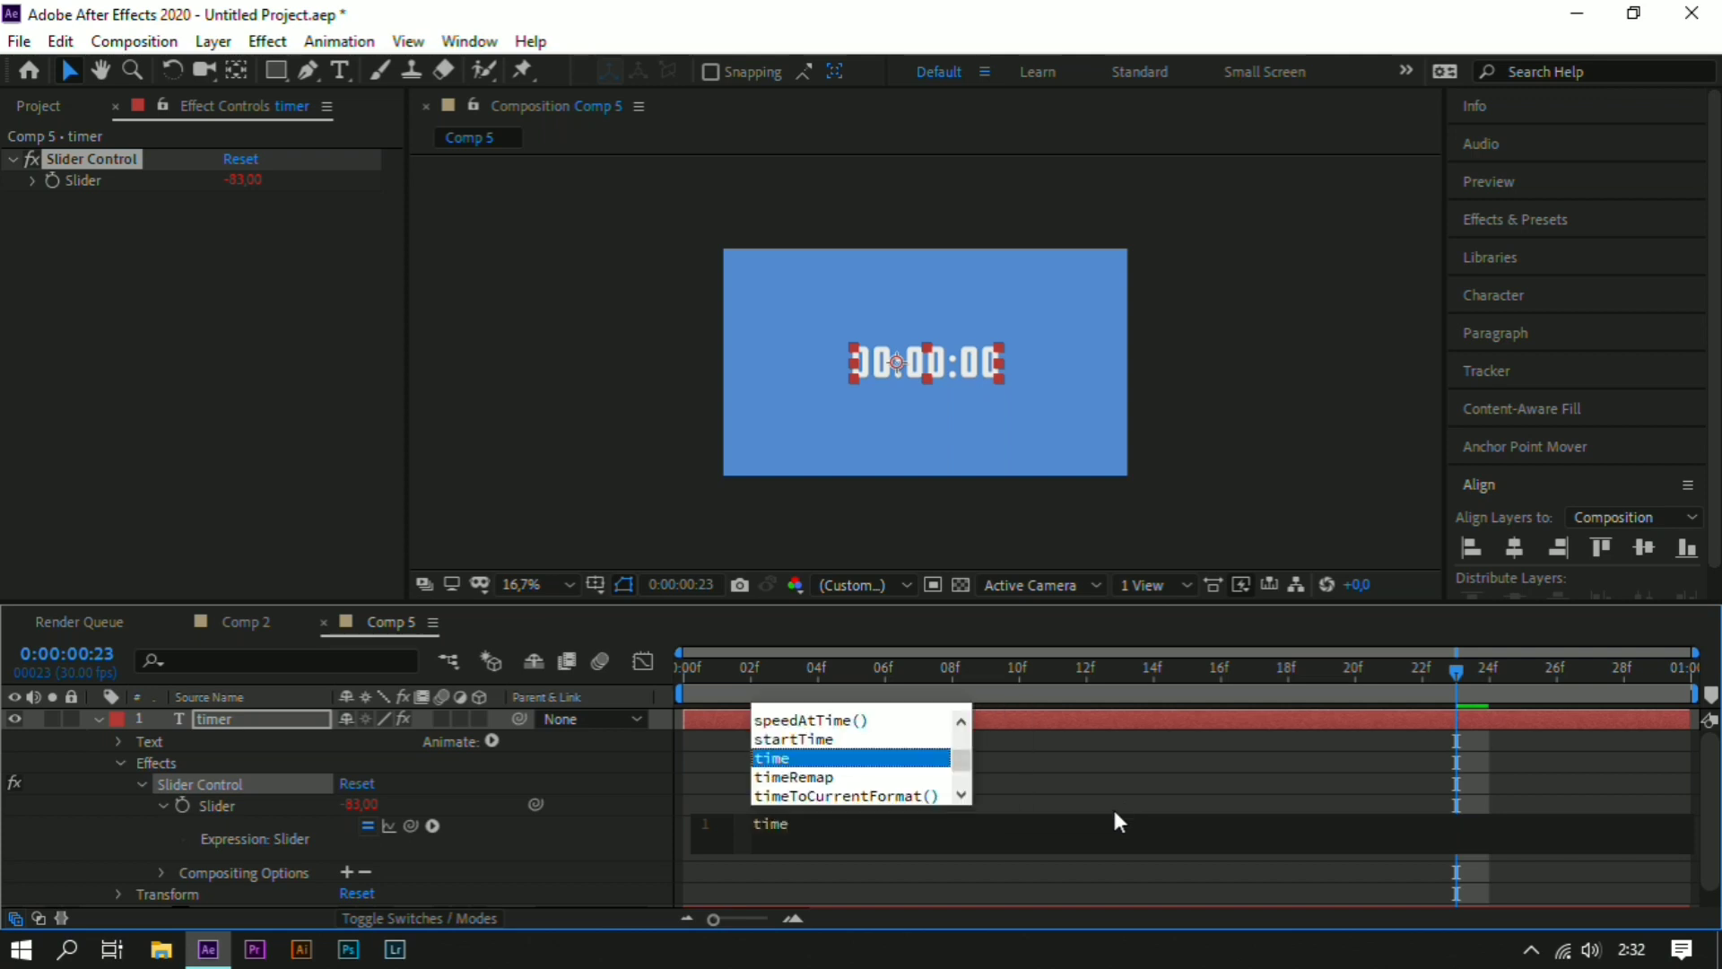
{"action": "type", "text": "*"}
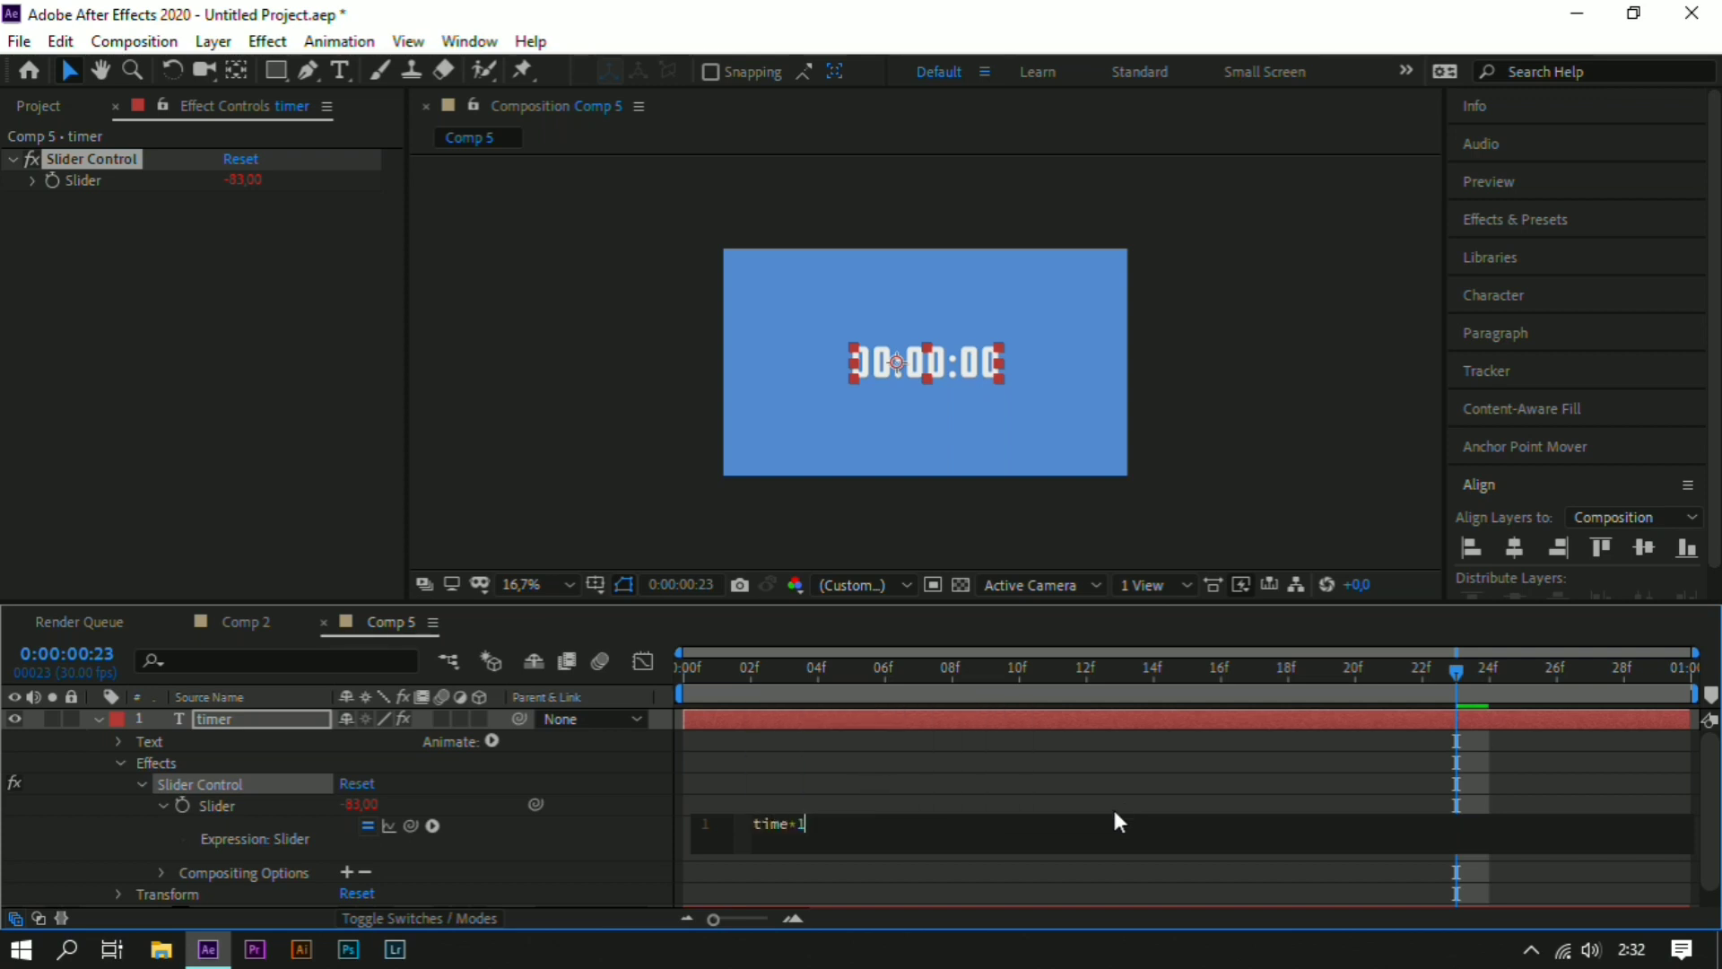
{"action": "left_click", "coordinate": [1308, 488]}
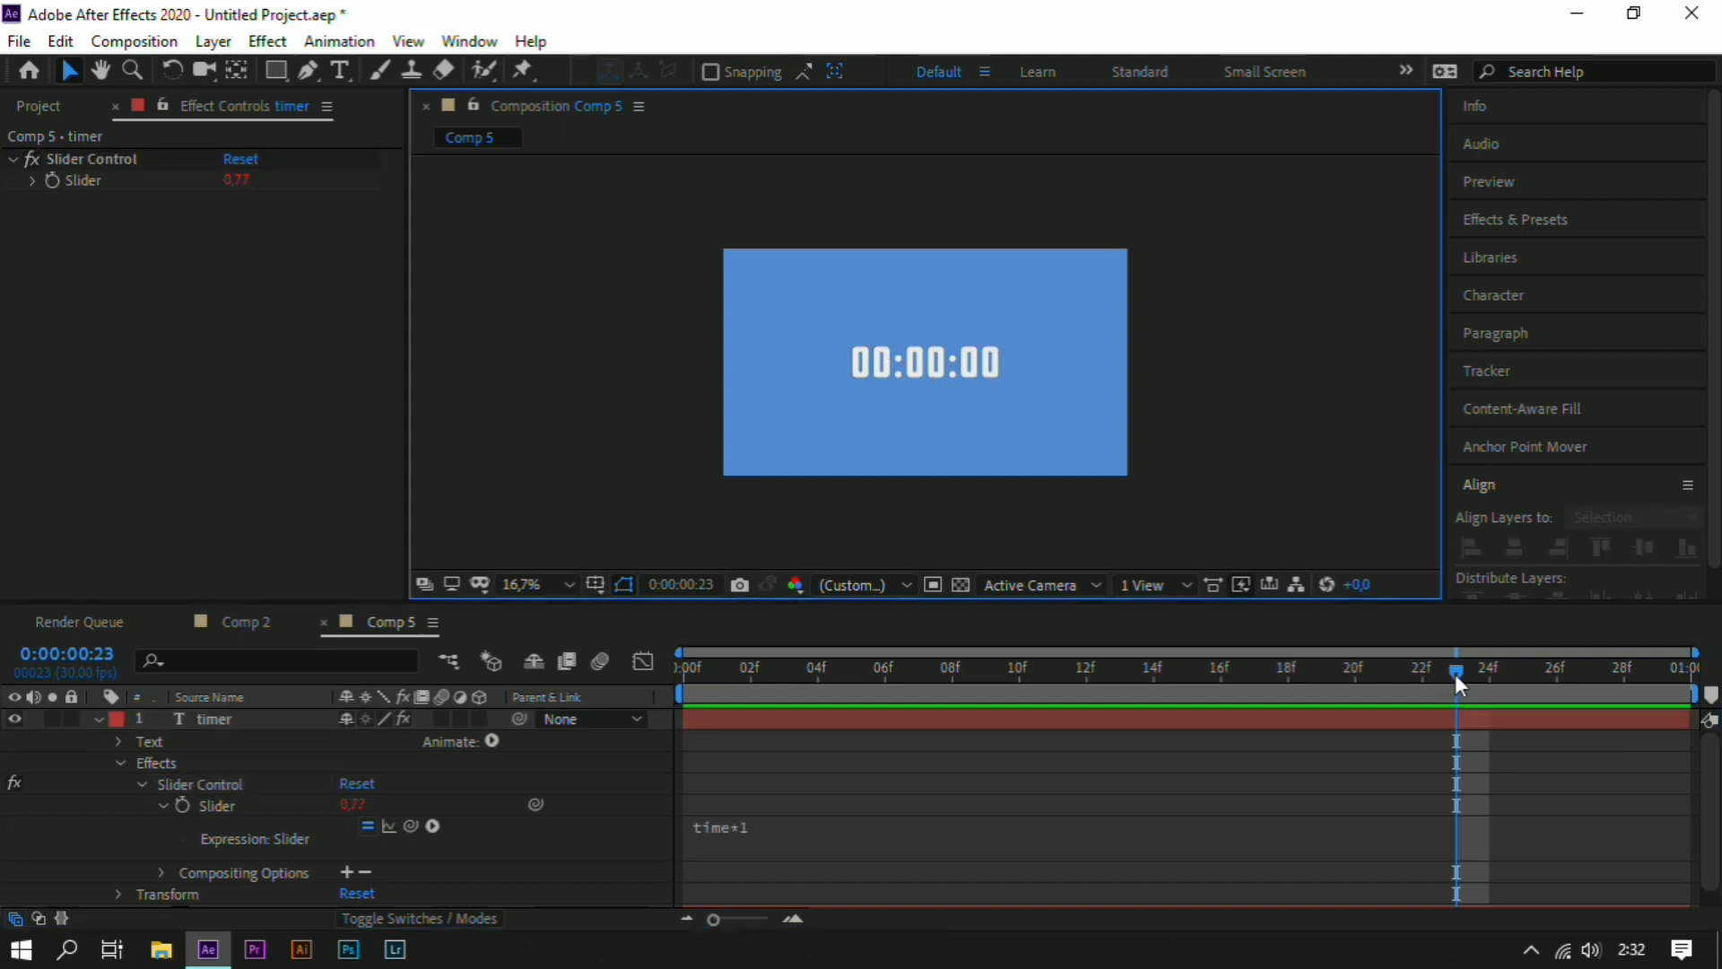
- Preview the timer from the first frame of the shortened composition
{"action": "left_click", "coordinate": [495, 827]}
{"action": "key", "text": "space"}
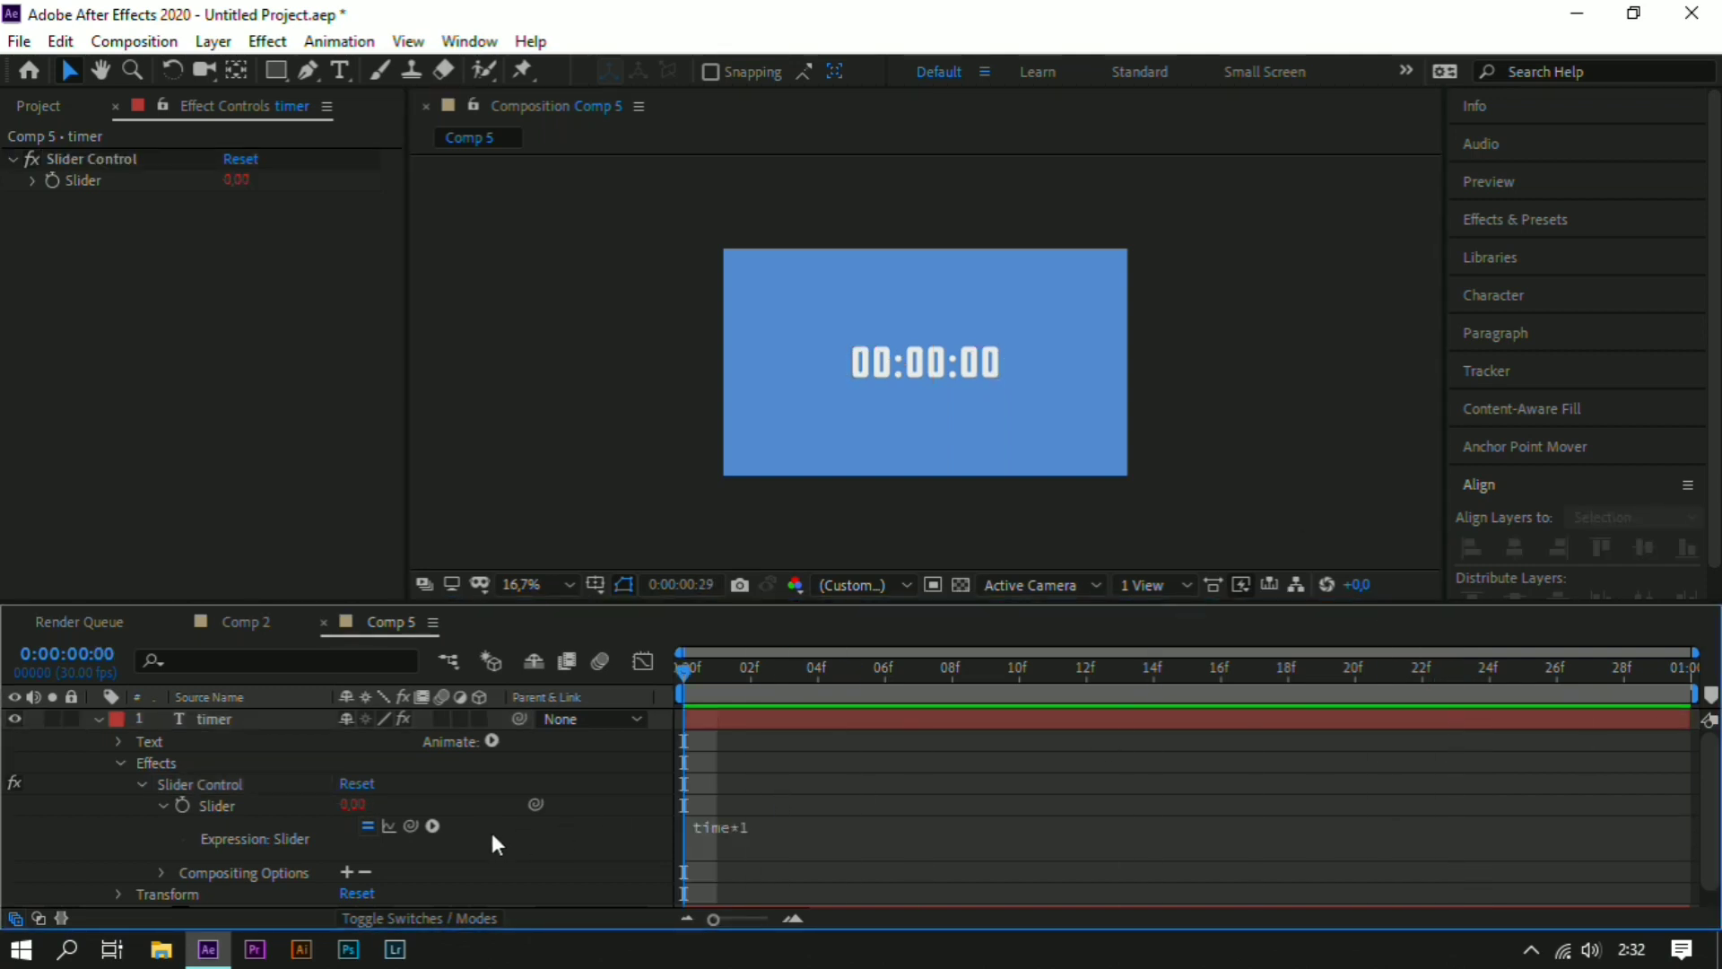
{"action": "key", "text": "space"}
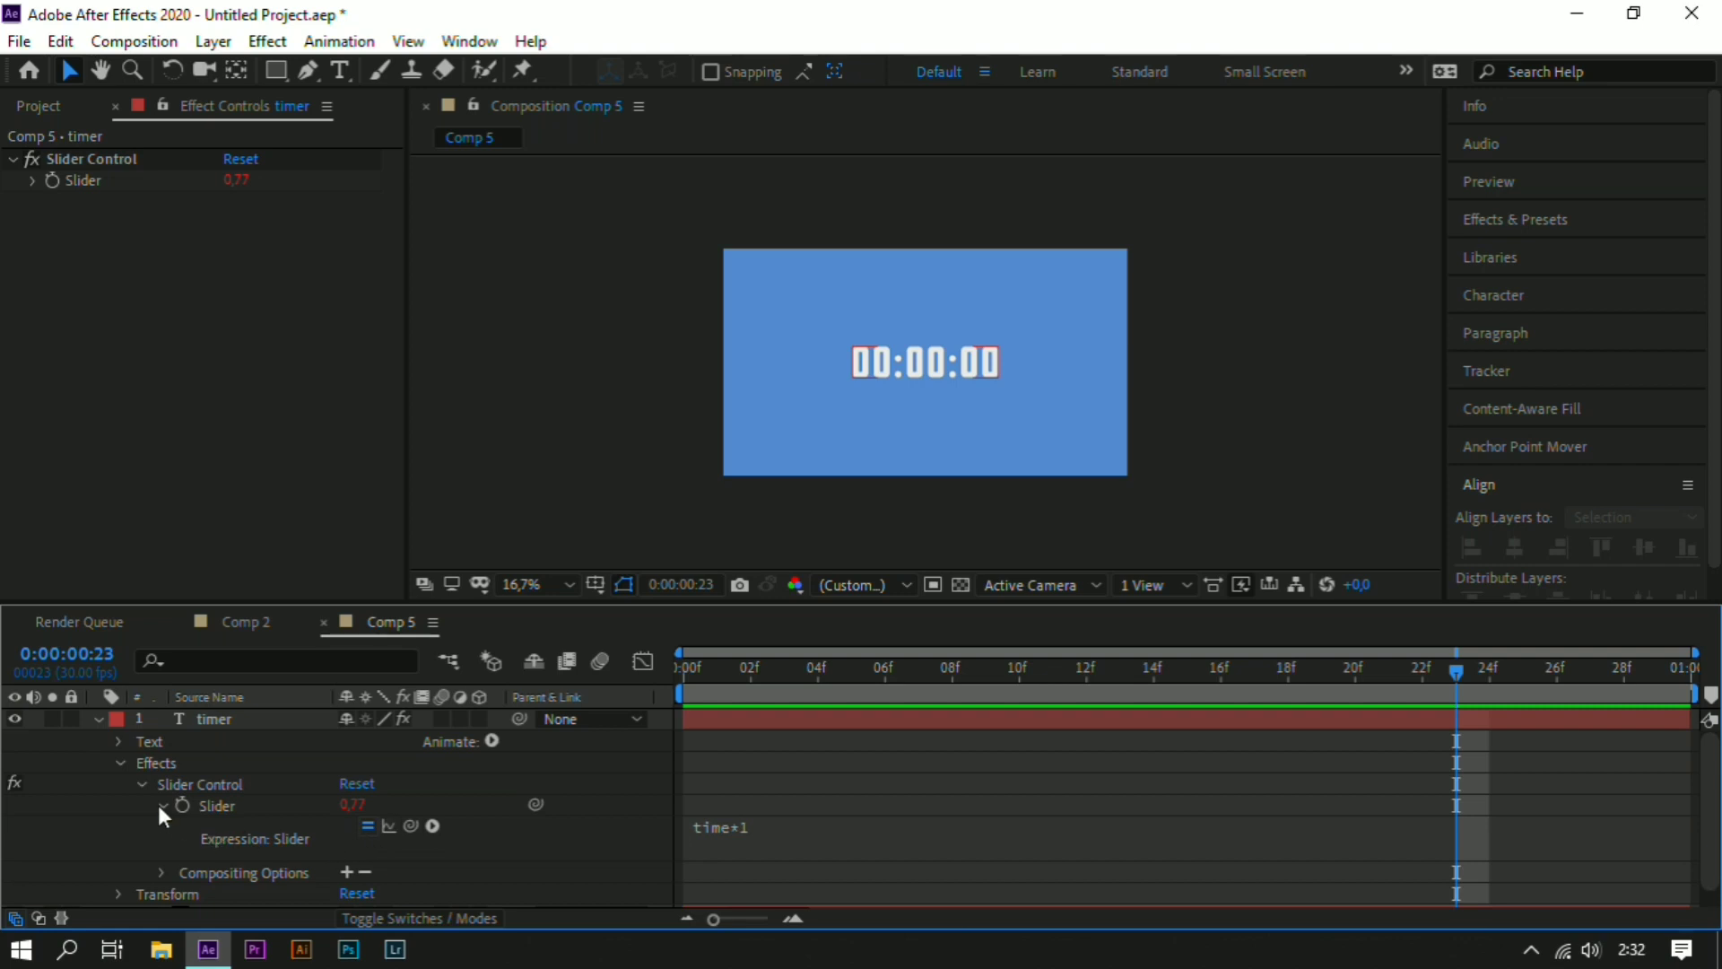
- Collapse the timer layer's properties and return the playhead to the first frame
{"action": "left_click", "coordinate": [142, 783]}
{"action": "left_click", "coordinate": [118, 763]}
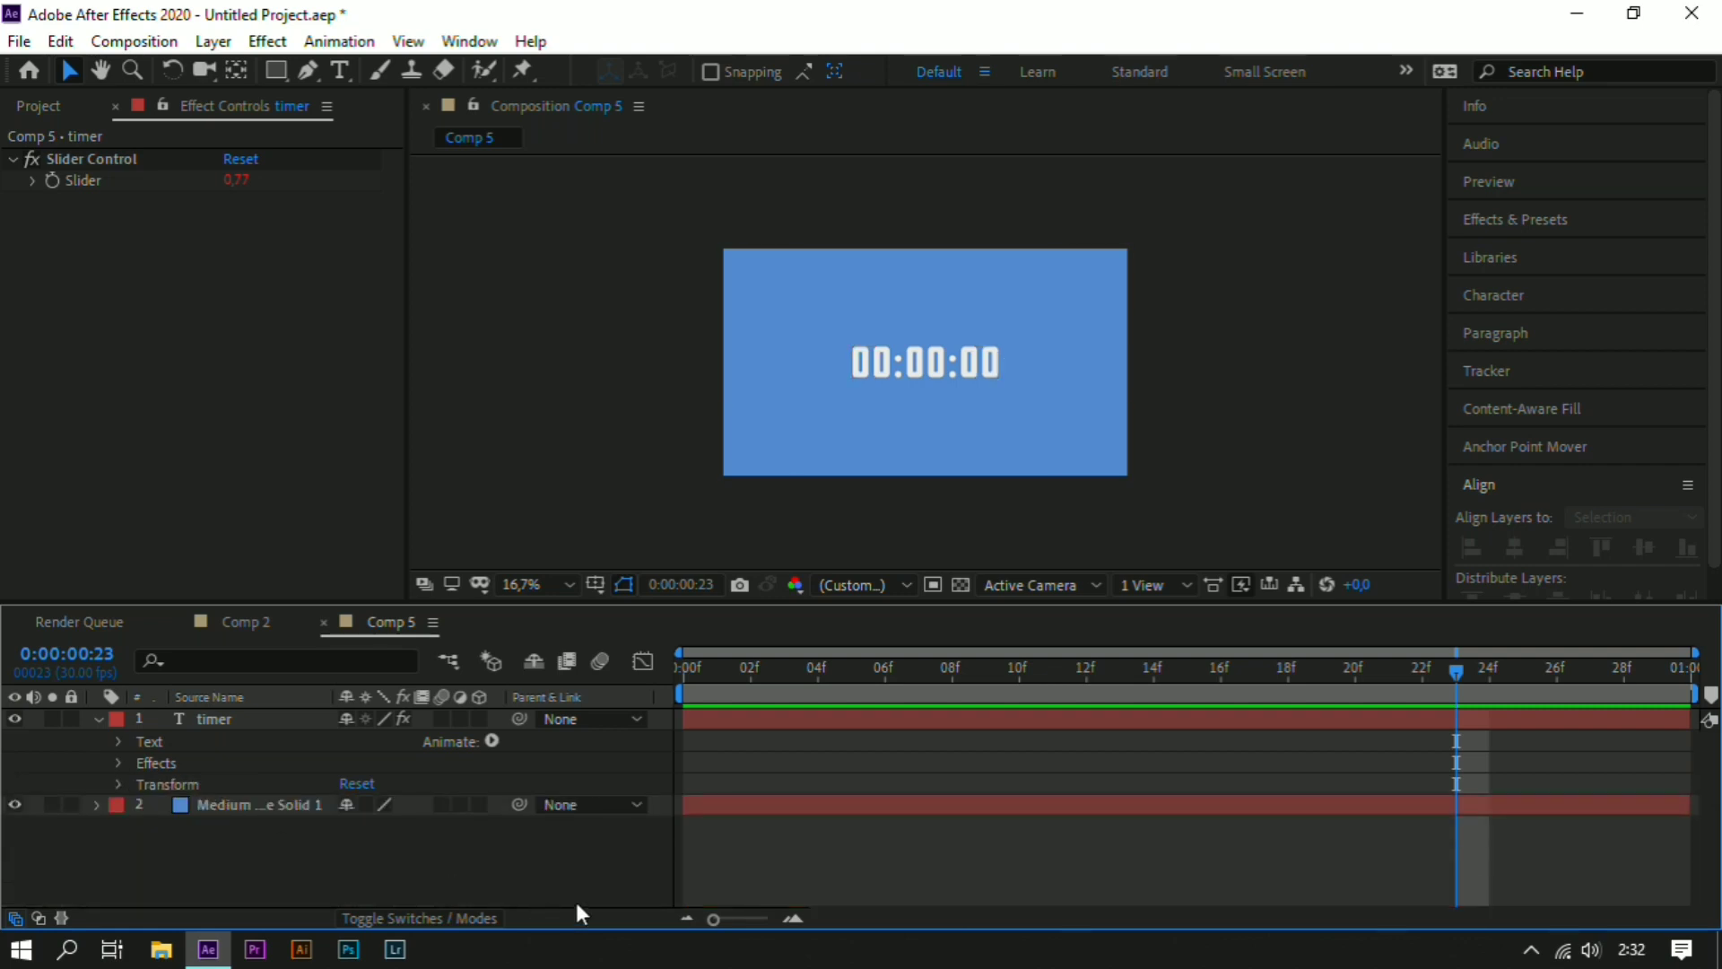
{"action": "left_click_drag", "start_coordinate": [1461, 671], "coordinate": [506, 764]}
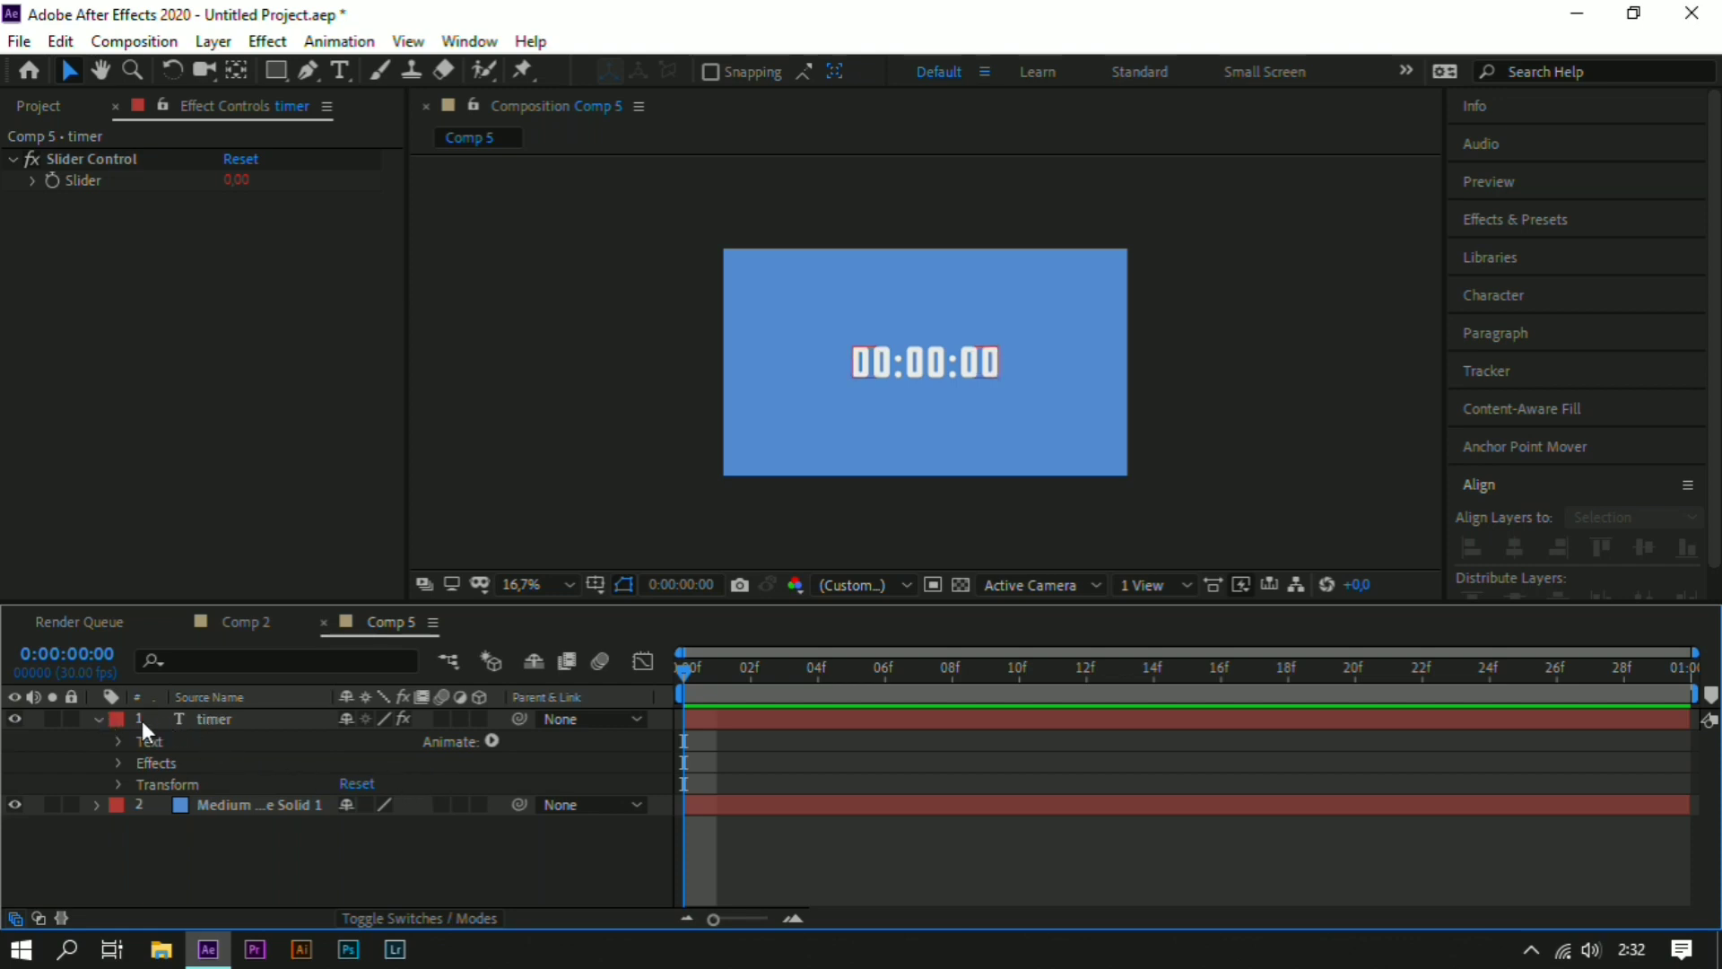
{"action": "left_click", "coordinate": [95, 718]}
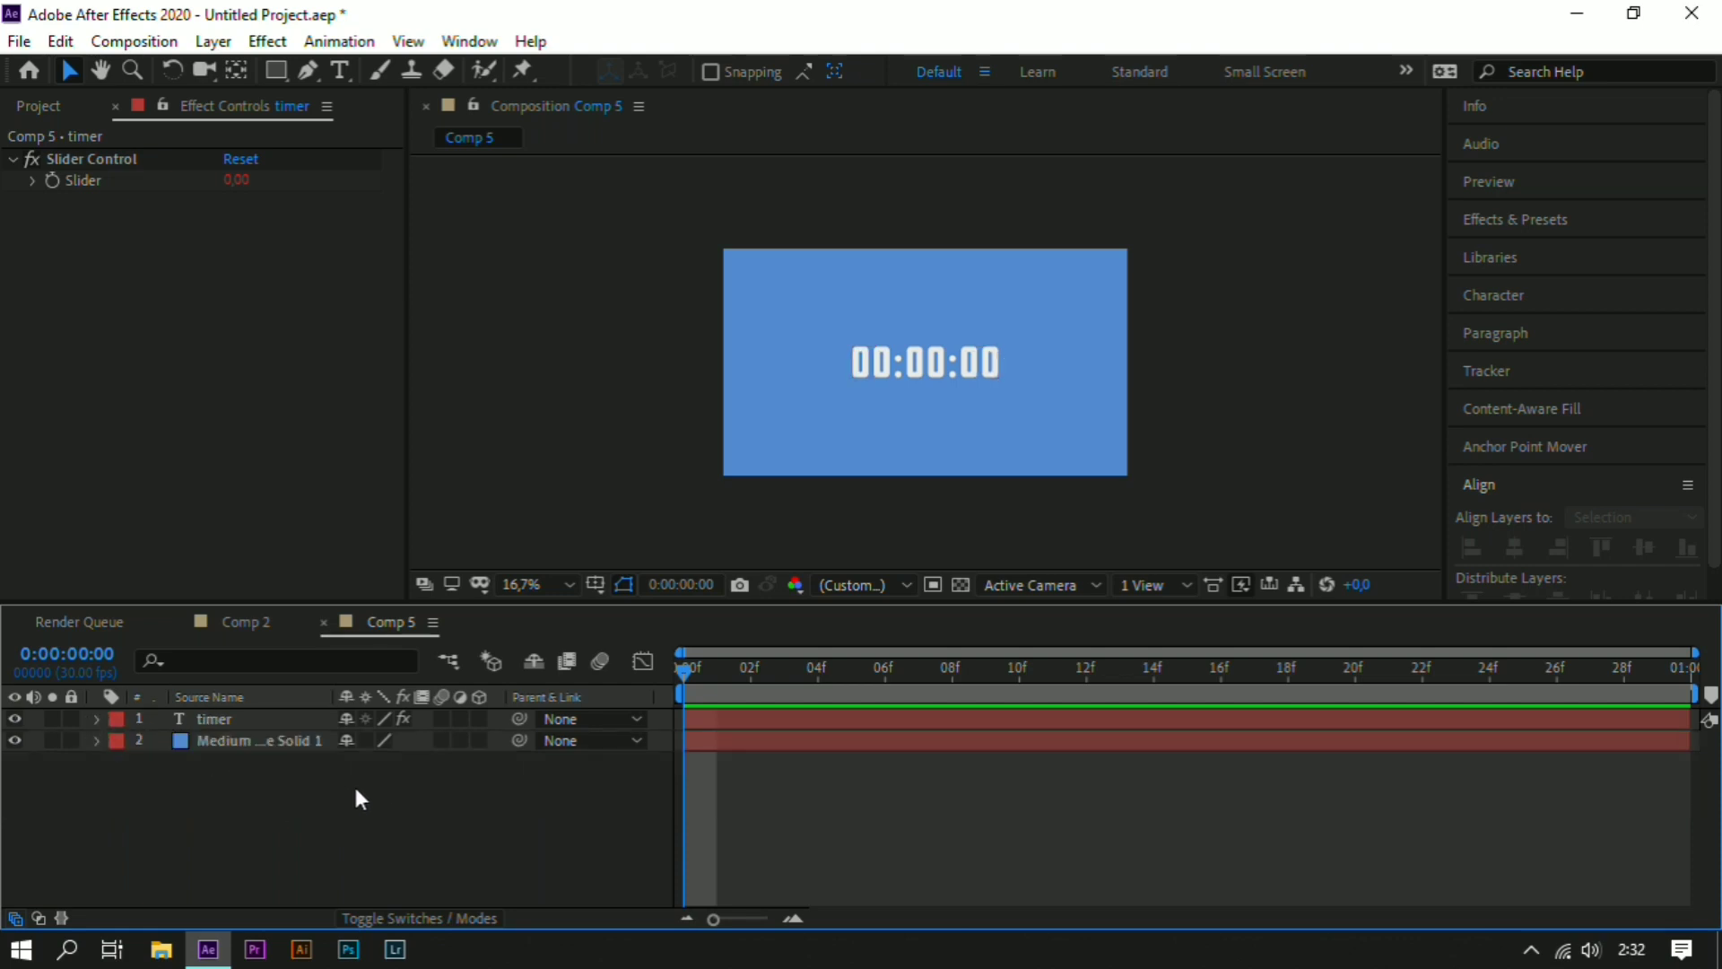
- Reset the timer layer's Slider property to a fresh default expression and set the slider value to 0
{"action": "left_click", "coordinate": [217, 718]}
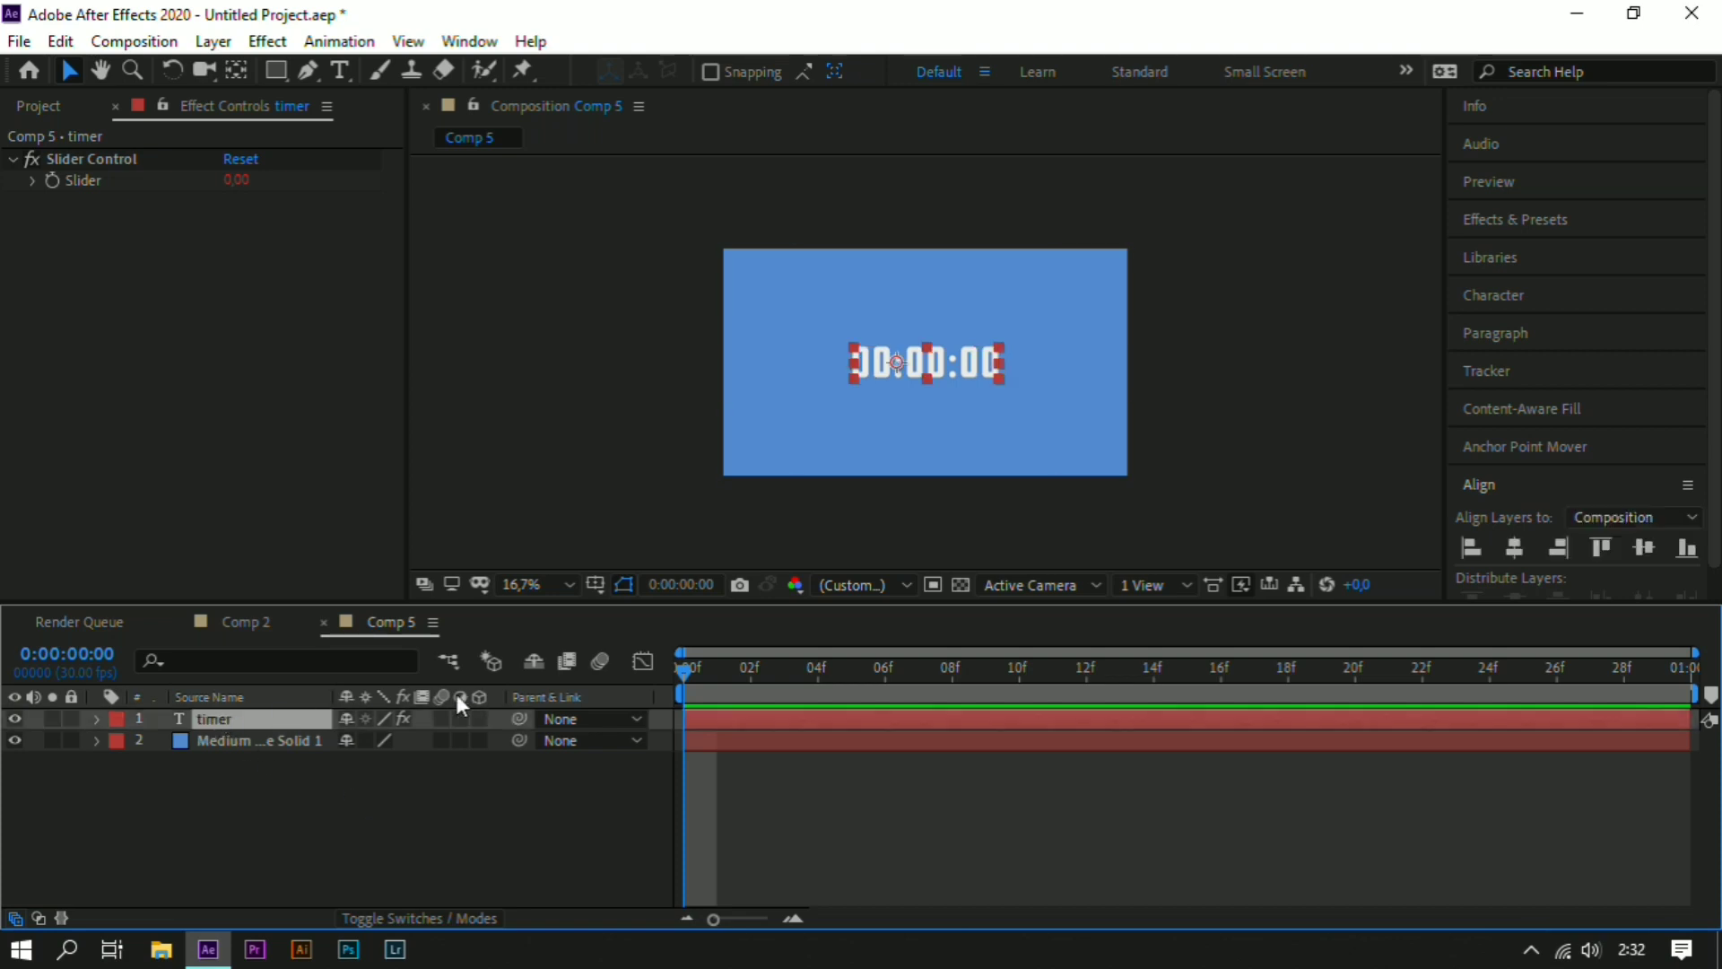
{"action": "left_click", "coordinate": [104, 160]}
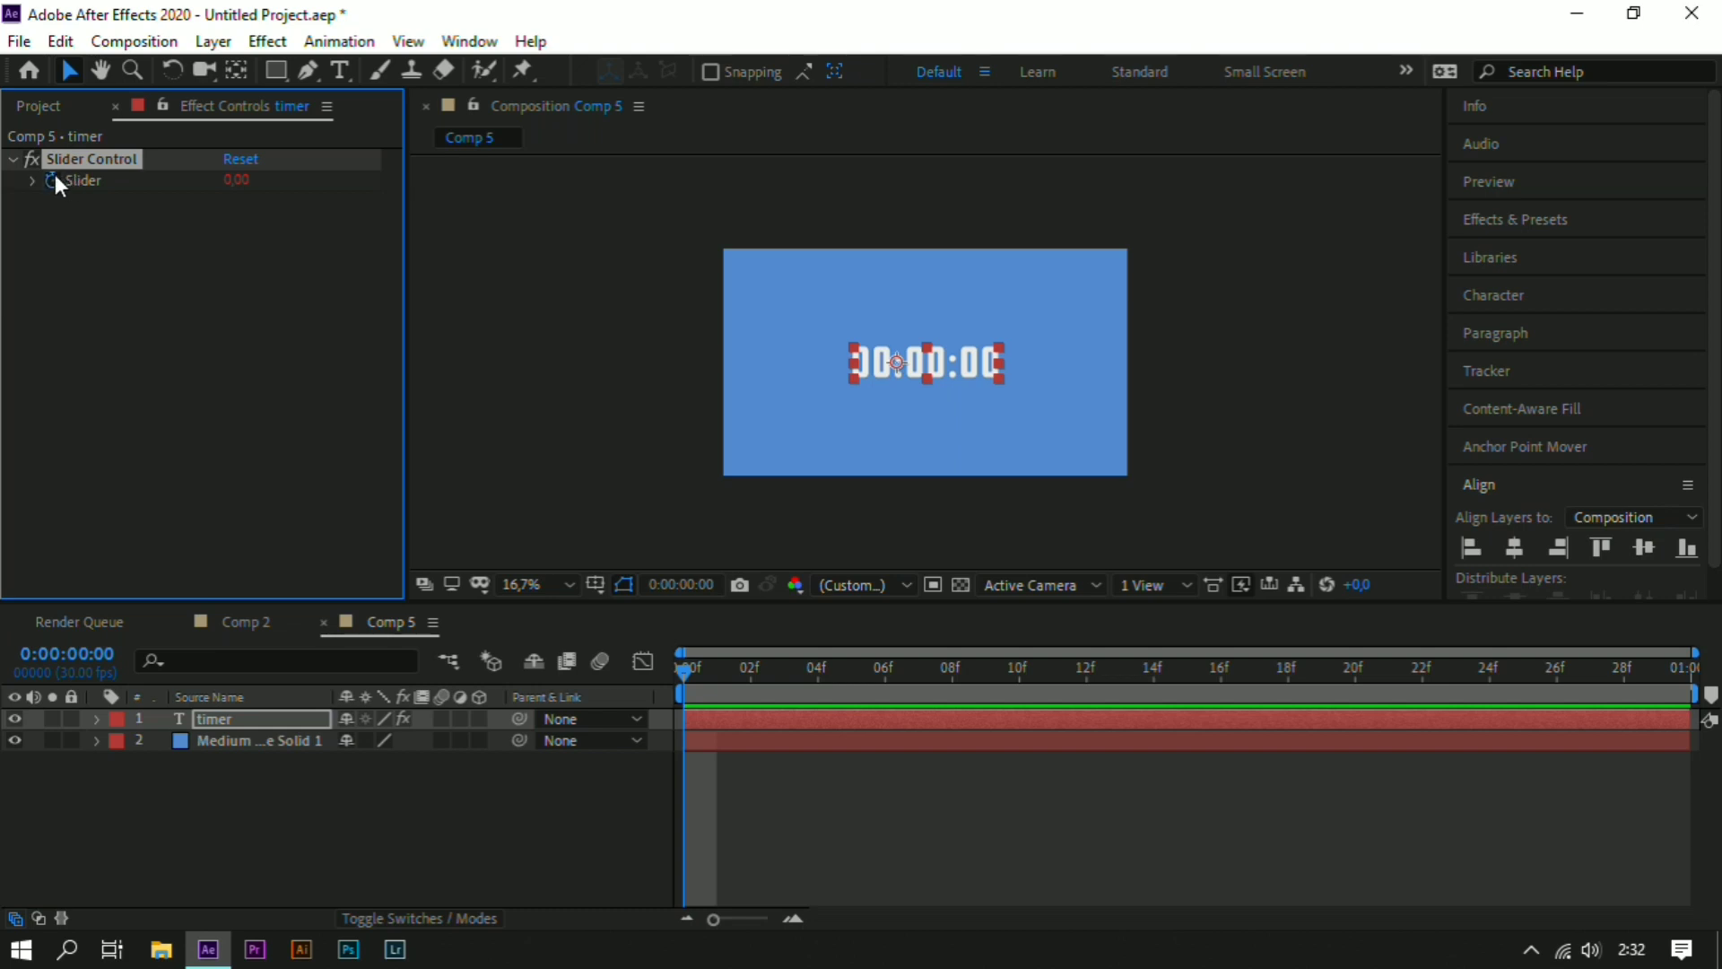
{"action": "left_click_drag", "start_coordinate": [56, 174], "coordinate": [60, 184]}
{"action": "left_click", "coordinate": [59, 183], "text": "alt"}
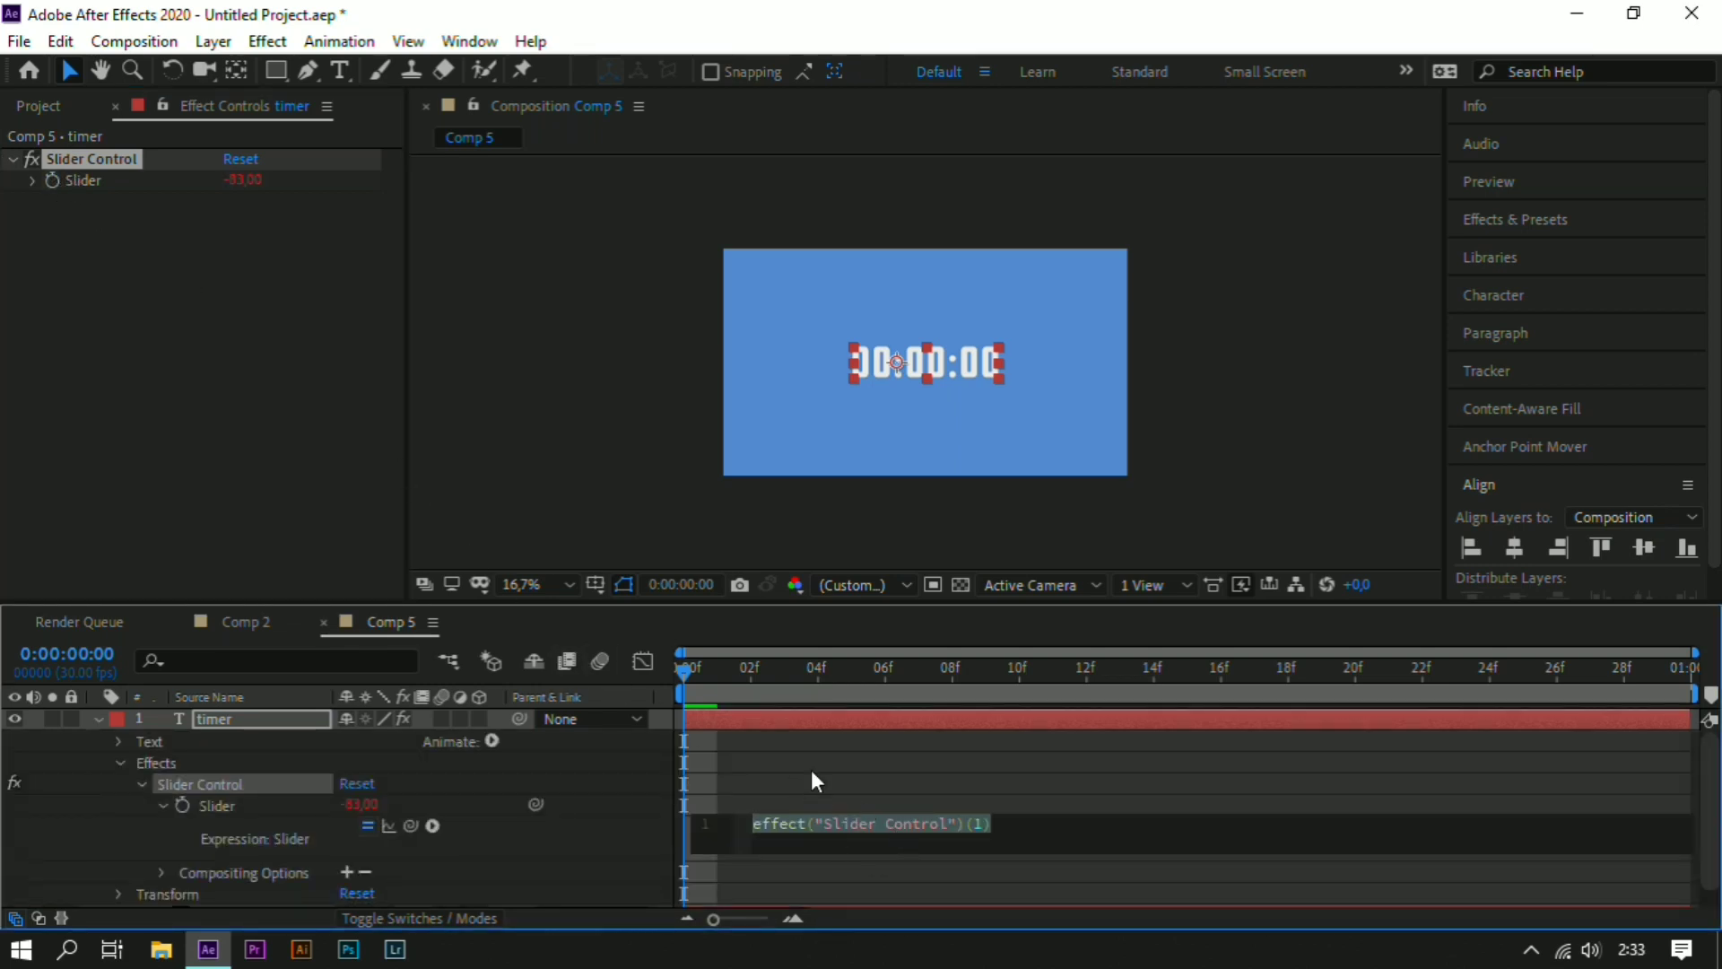
{"action": "left_click", "coordinate": [241, 182]}
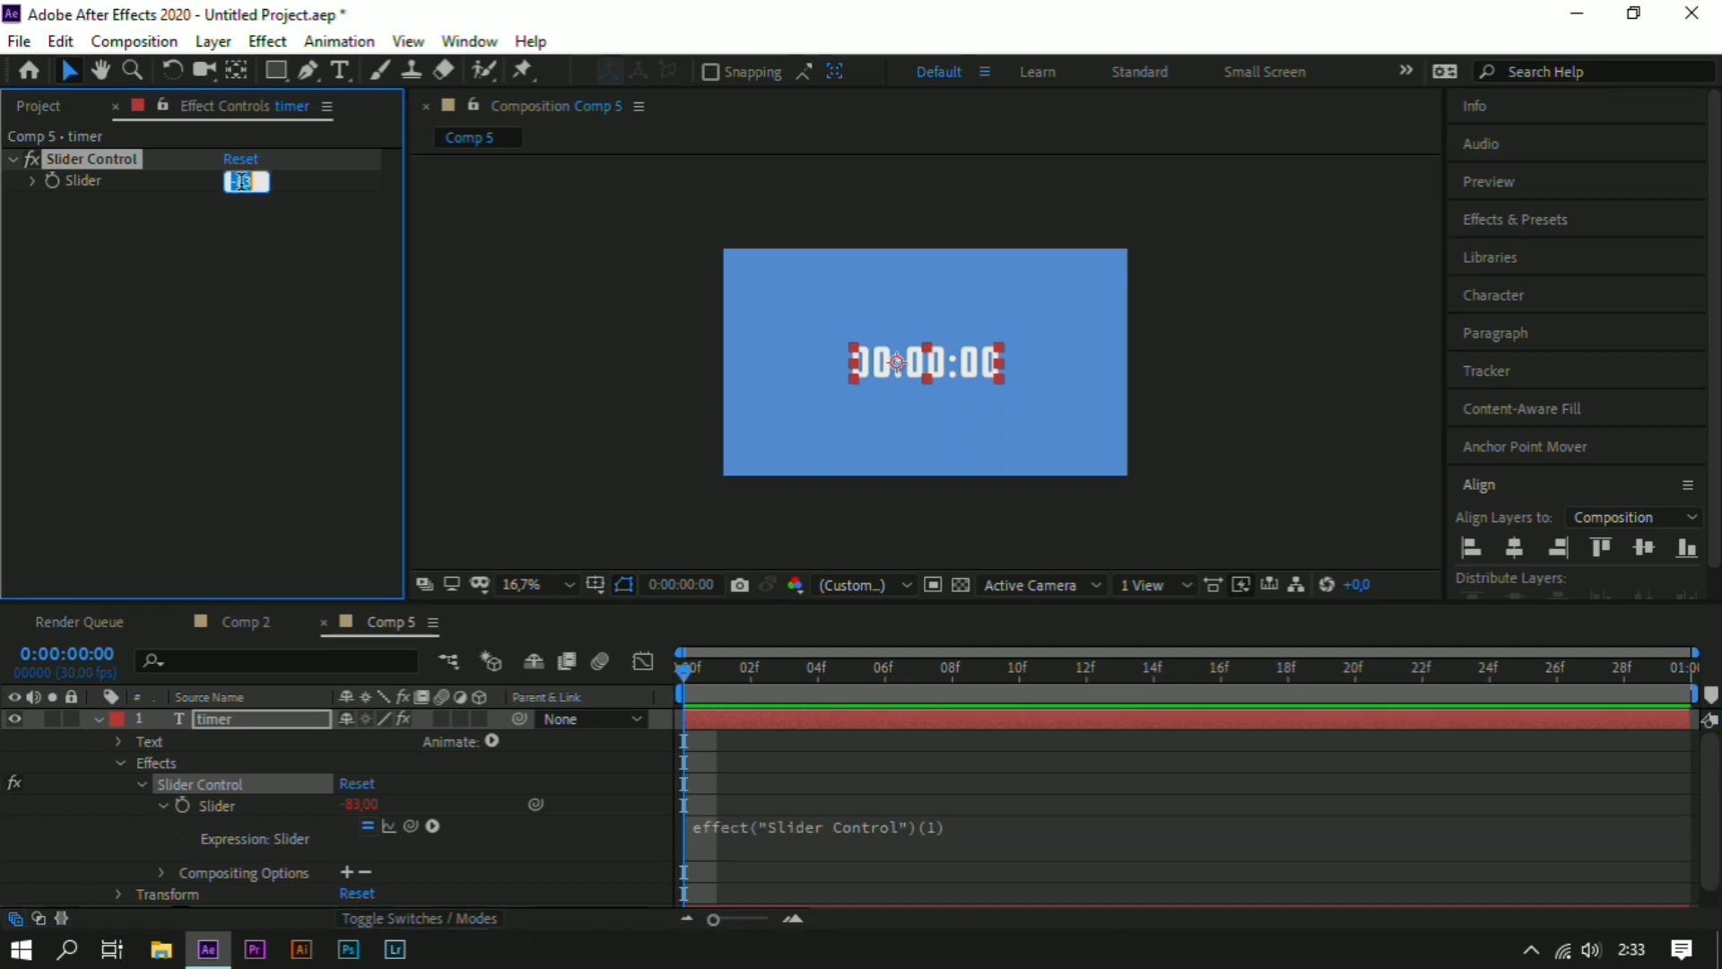
{"action": "type", "text": "0"}
{"action": "key", "text": "Return"}
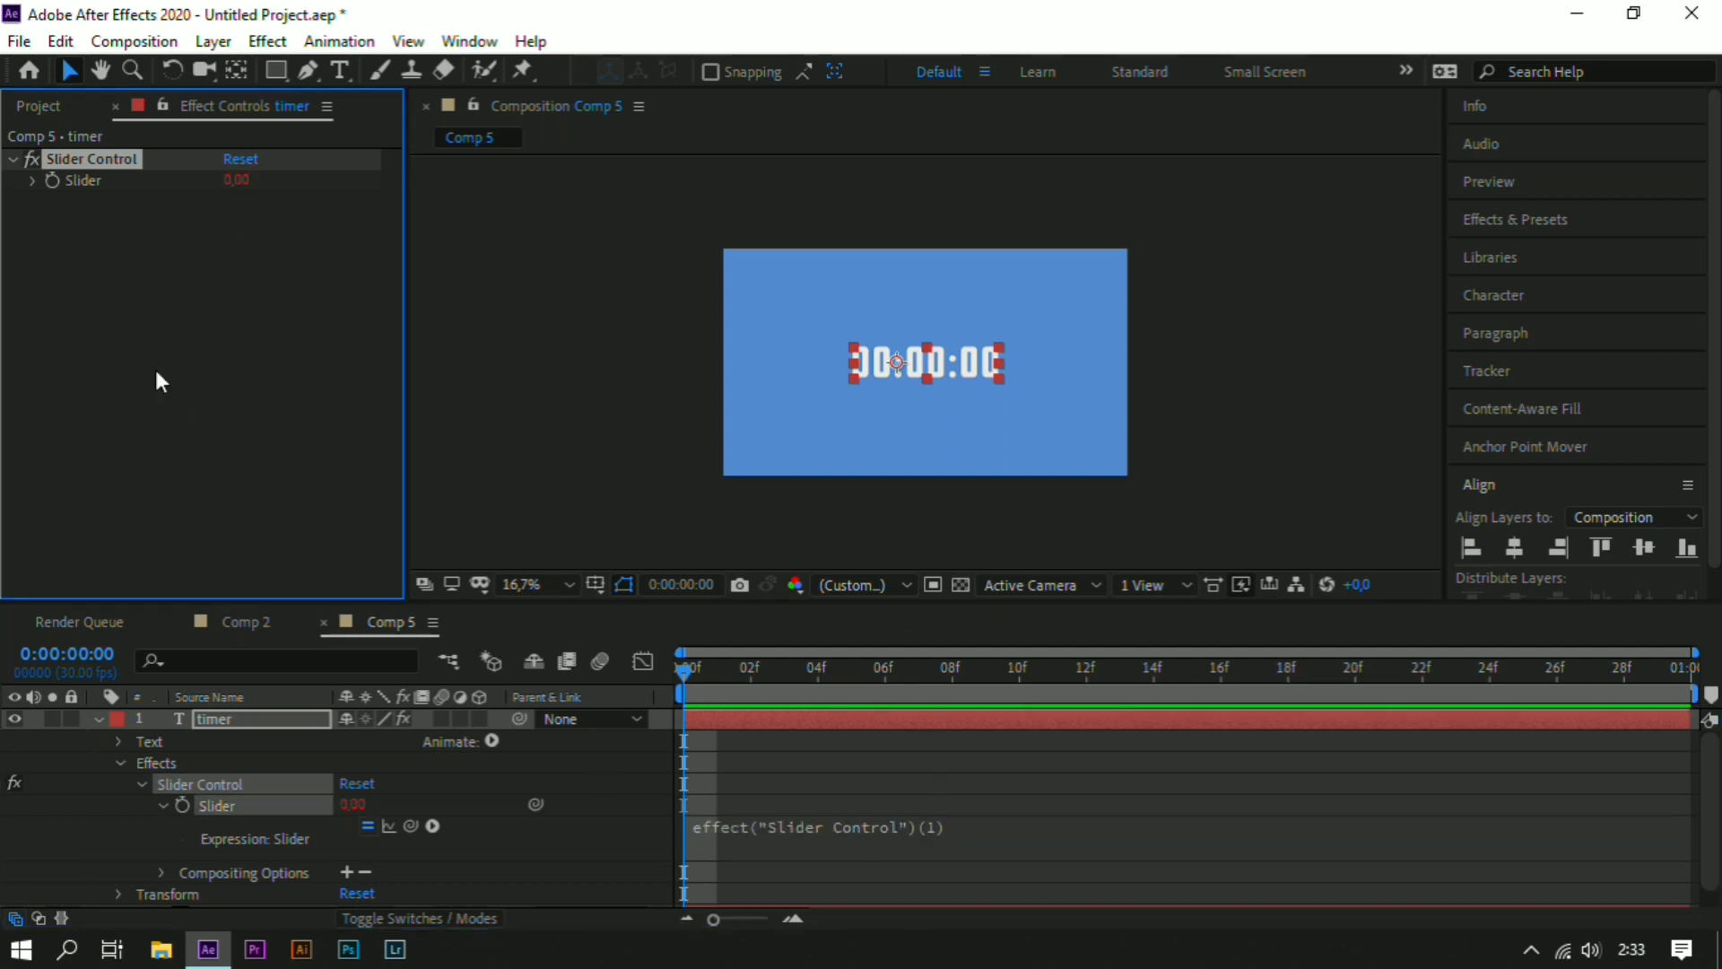
- Enable keyframing on the Slider property at the first frame and replace its expression with time*1
{"action": "left_click", "coordinate": [48, 181]}
{"action": "left_click", "coordinate": [832, 836]}
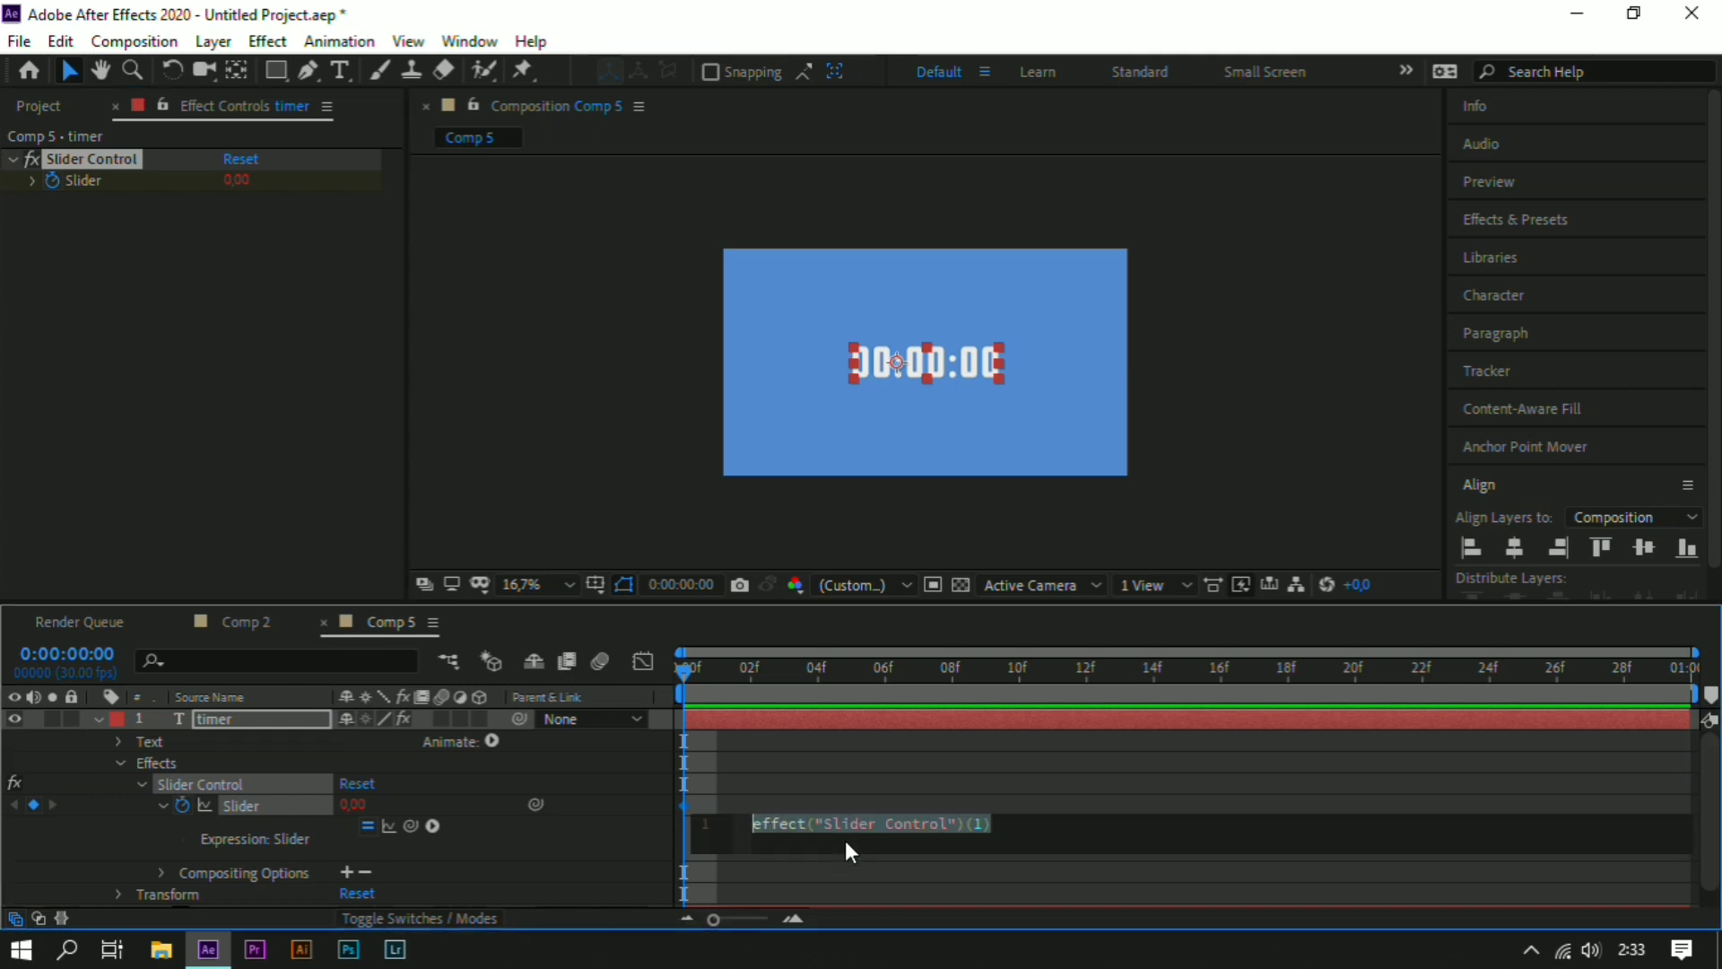
{"action": "type", "text": "time "}
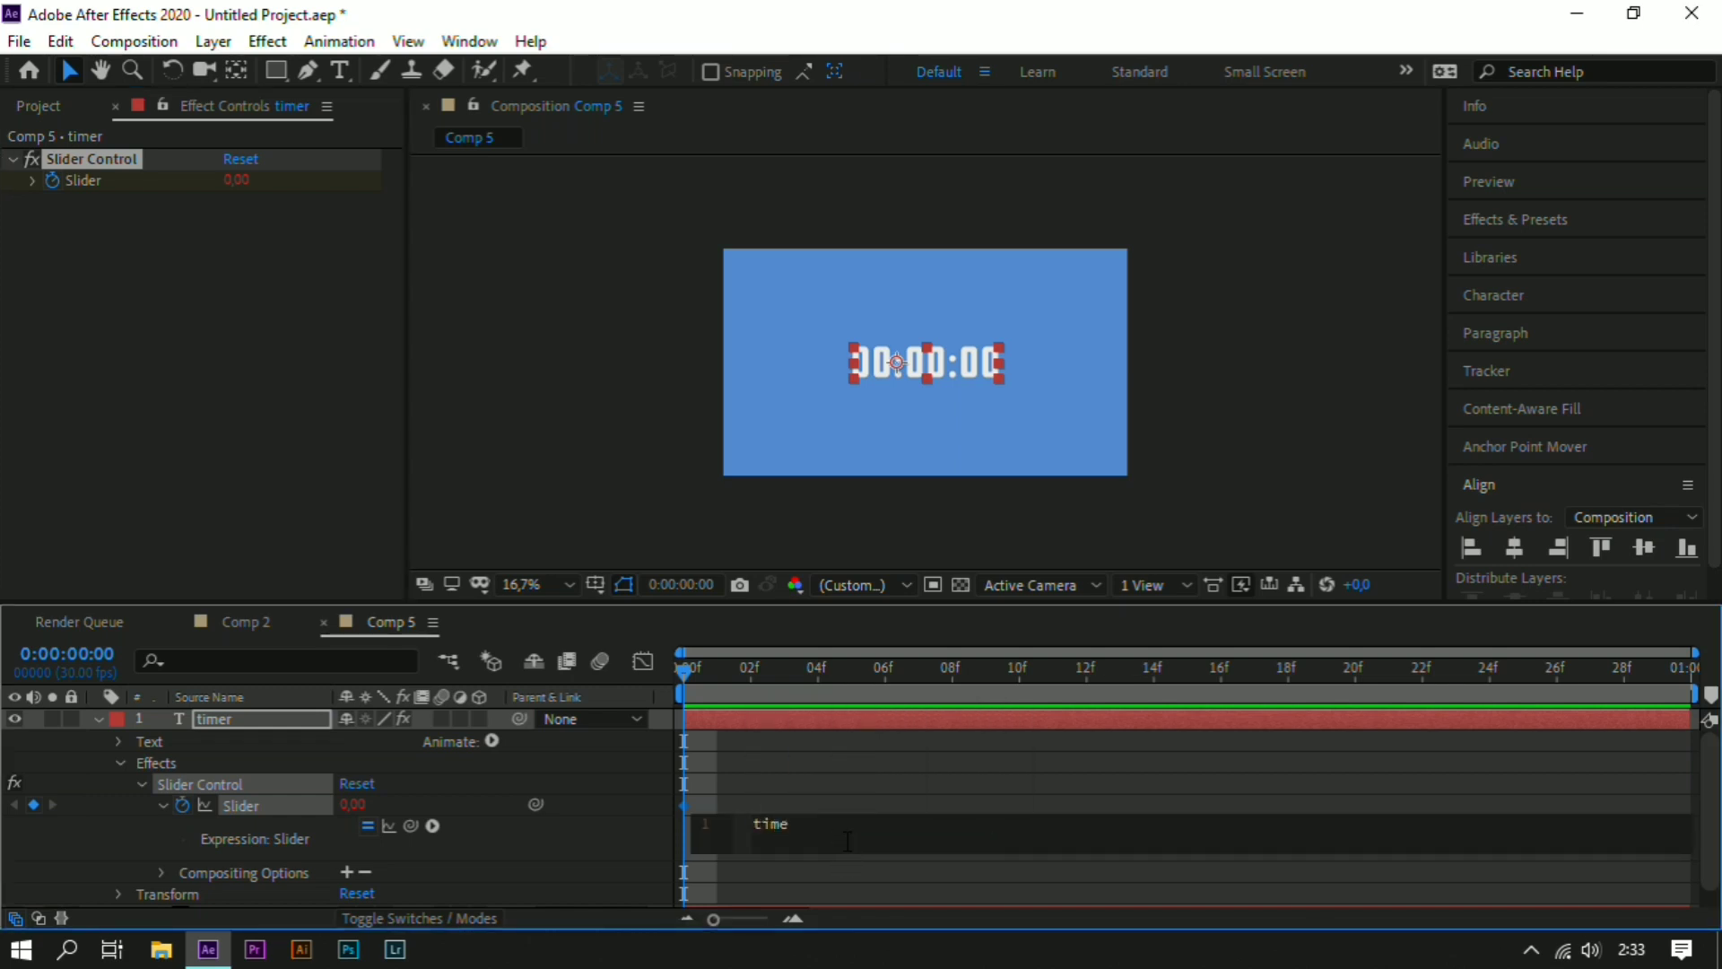
{"action": "type", "text": "1"}
{"action": "left_click", "coordinate": [1237, 538]}
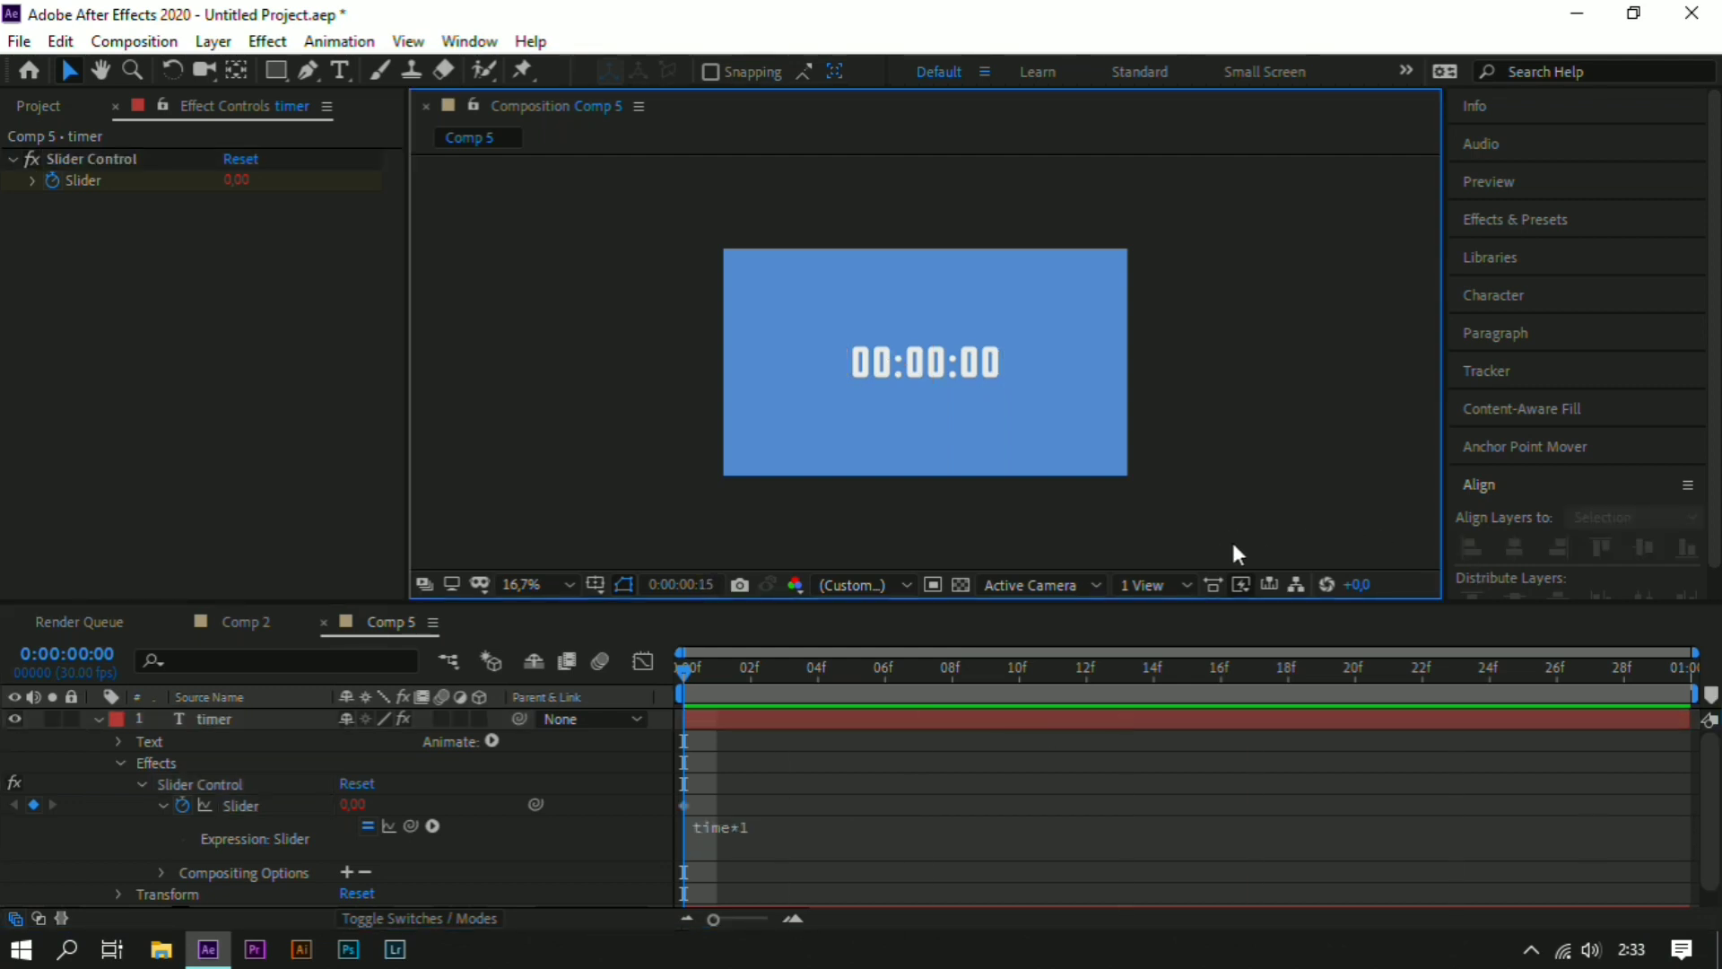
- Stop the running preview and collapse the timer layer's properties
{"action": "left_click", "coordinate": [822, 718]}
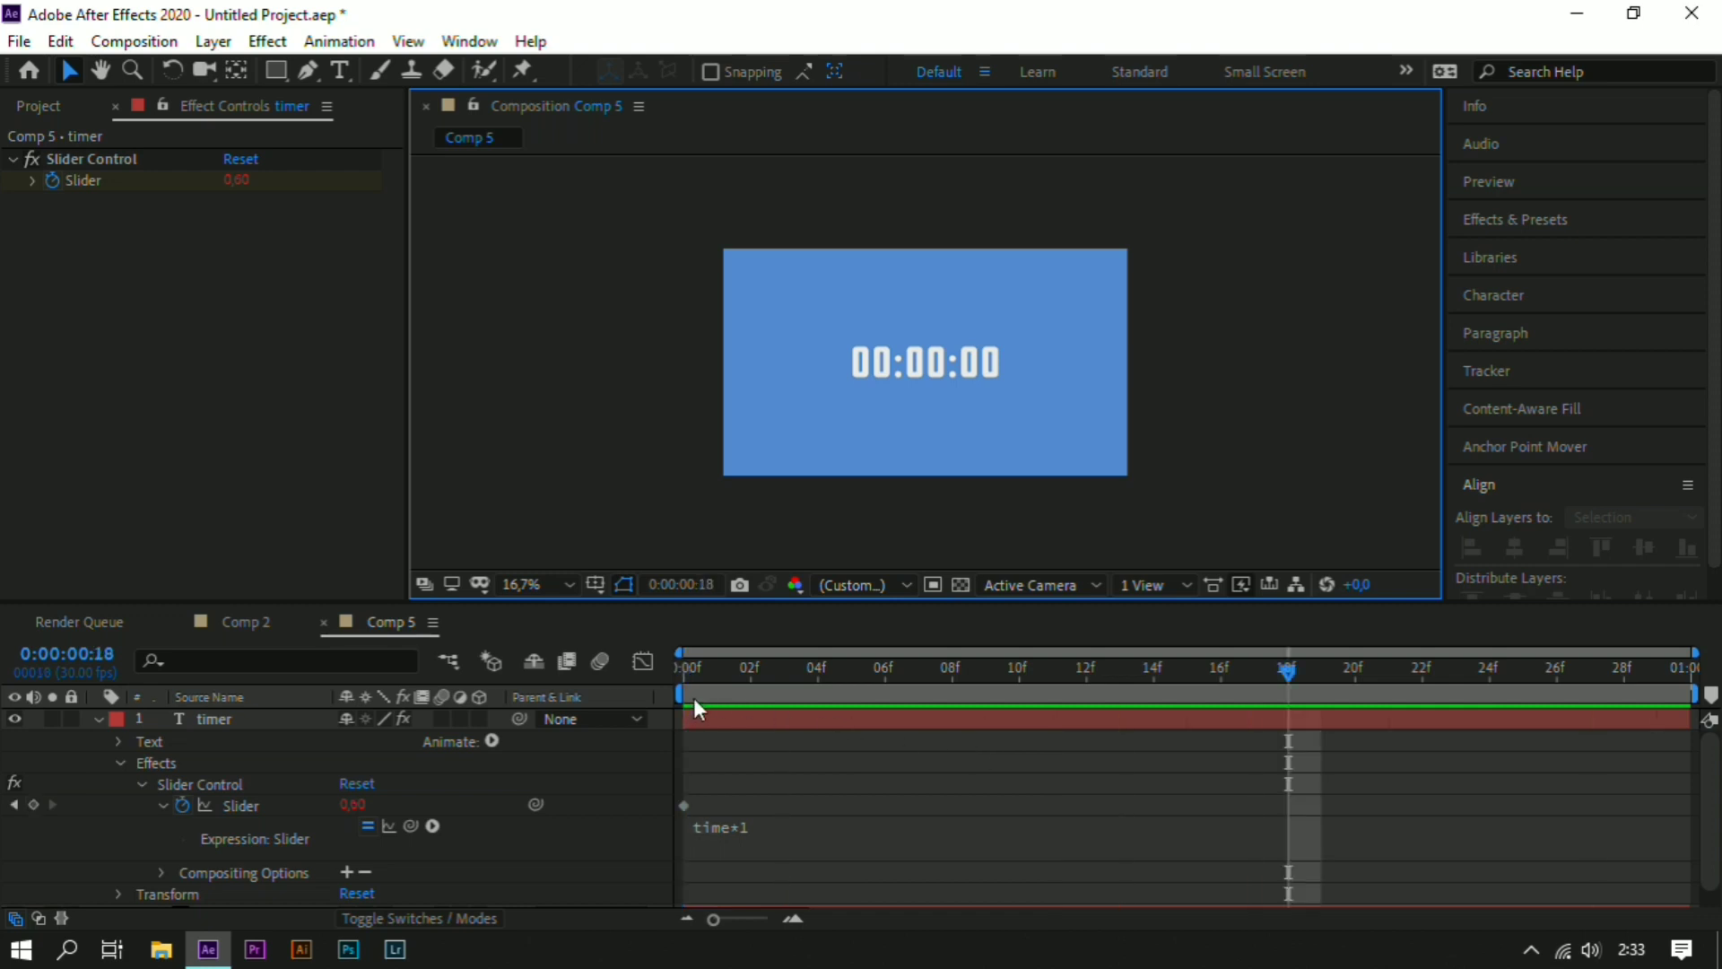
{"action": "left_click", "coordinate": [98, 720]}
{"action": "left_click", "coordinate": [418, 857]}
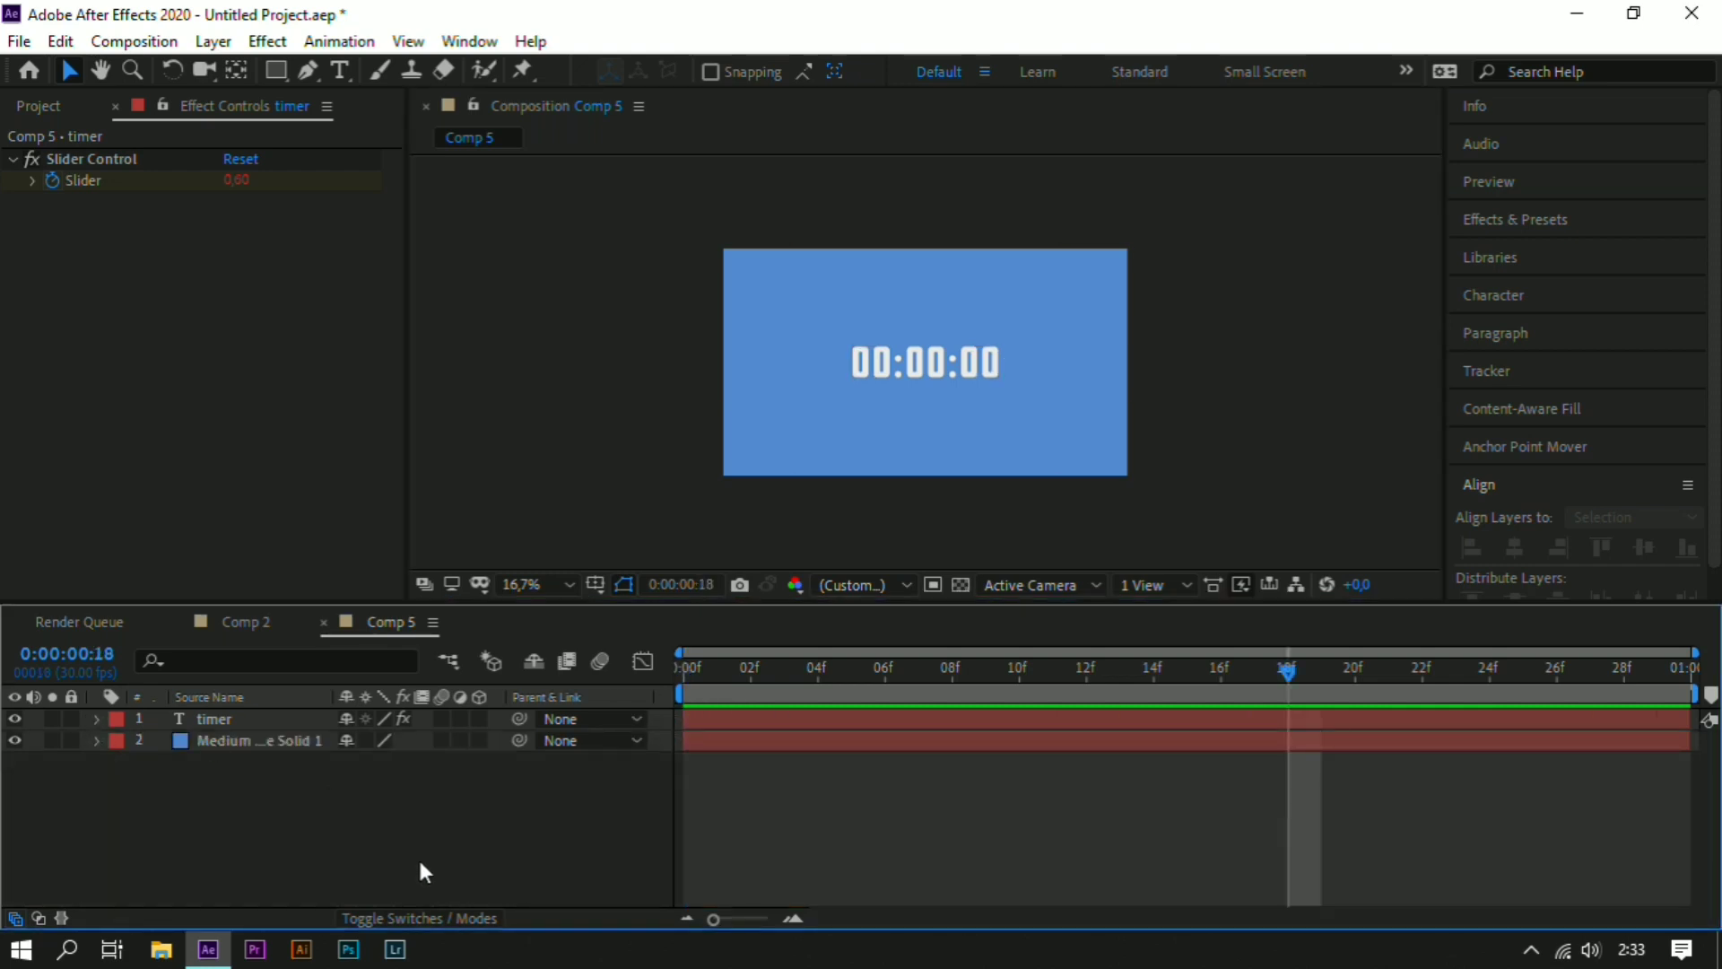
- Lengthen the composition's duration to 1 minute and preview the timer from the first frame
{"action": "right_click", "coordinate": [416, 835]}
{"action": "left_click", "coordinate": [539, 600]}
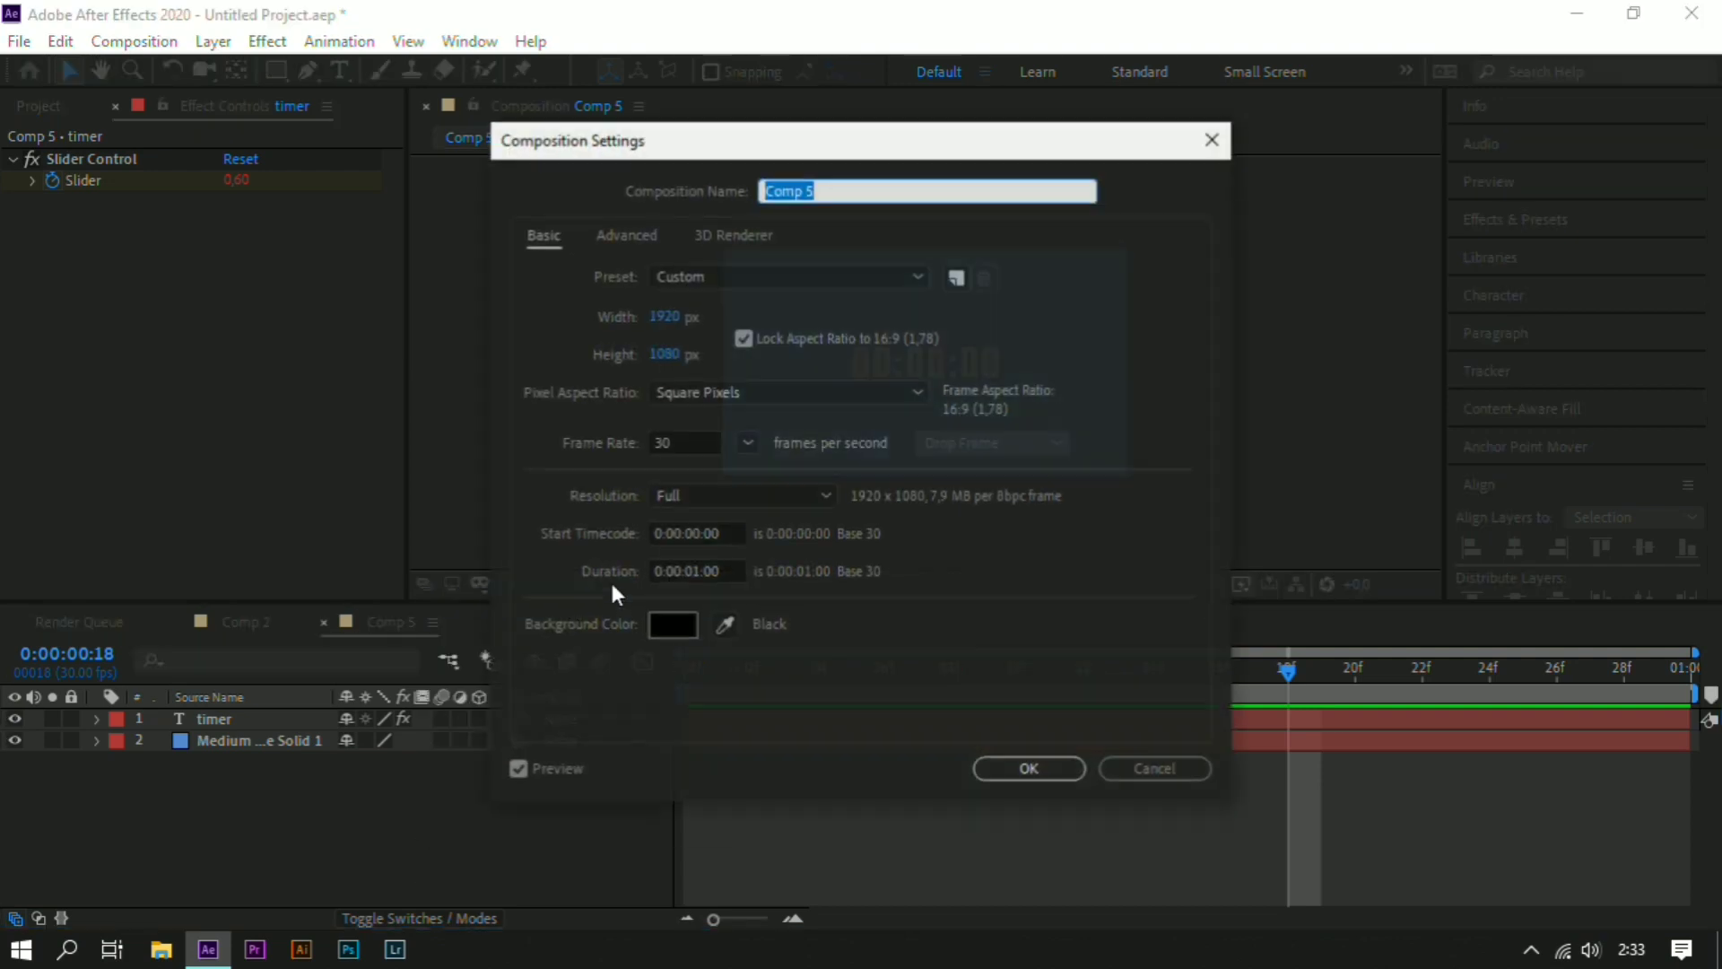
{"action": "left_click", "coordinate": [699, 573]}
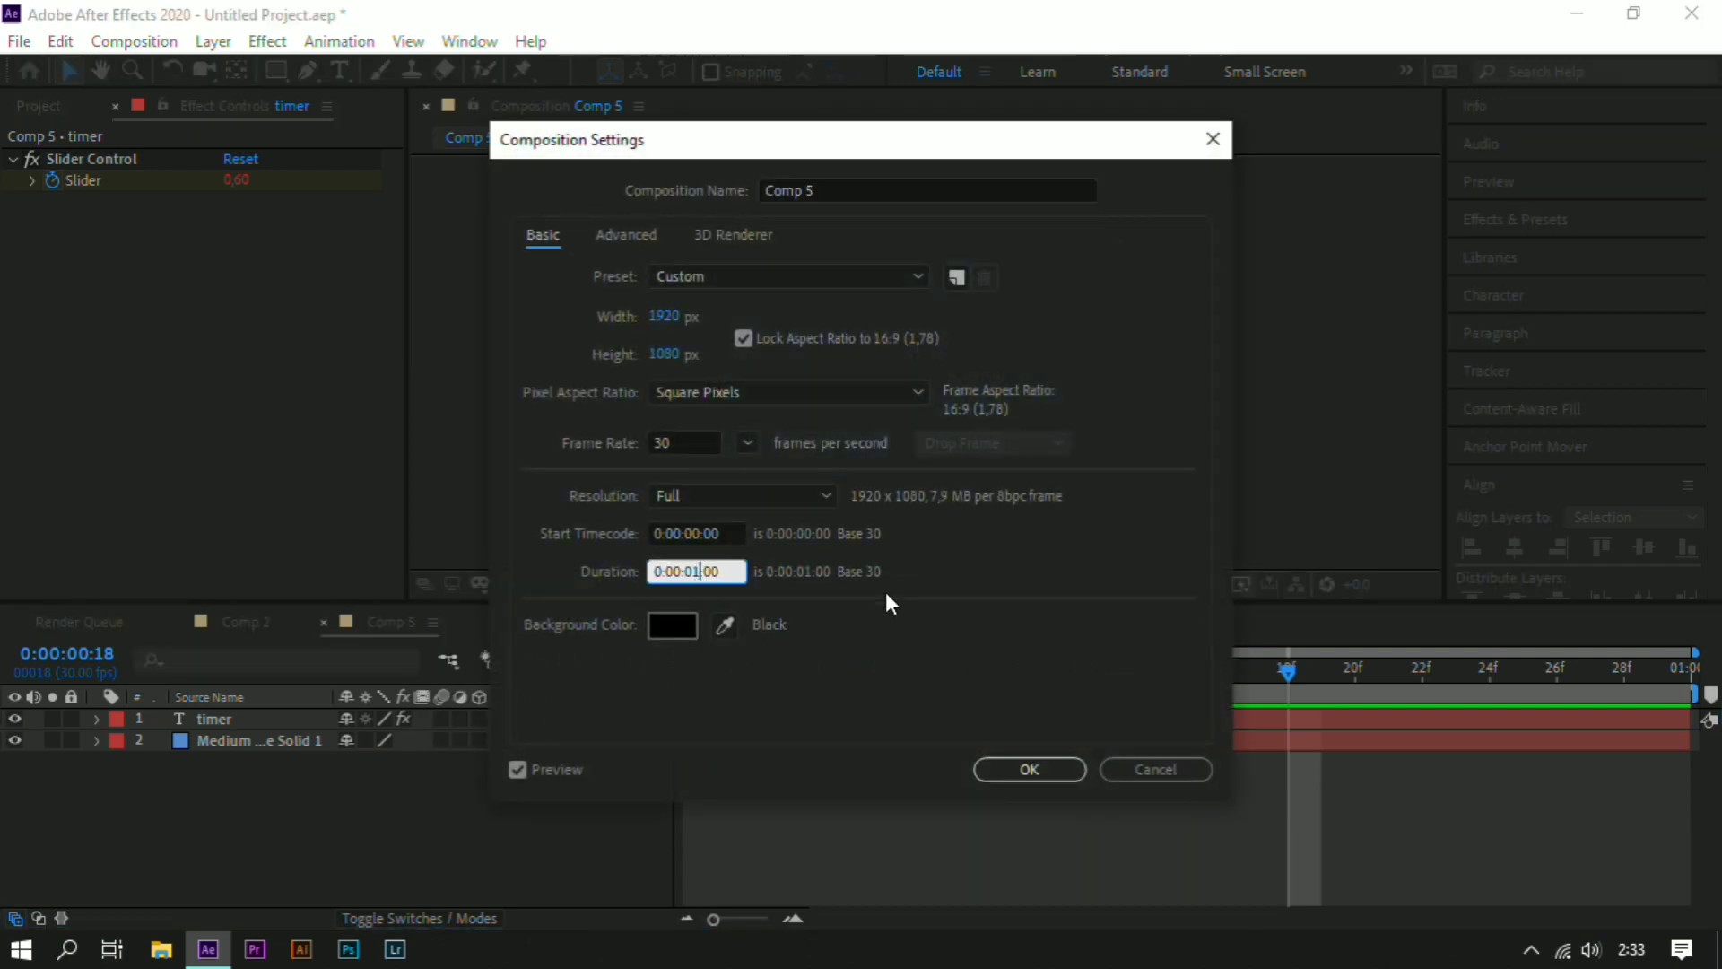
{"action": "key", "text": "BackSpace"}
{"action": "type", "text": "0"}
{"action": "key", "text": "BackSpace"}
{"action": "key", "text": "Return"}
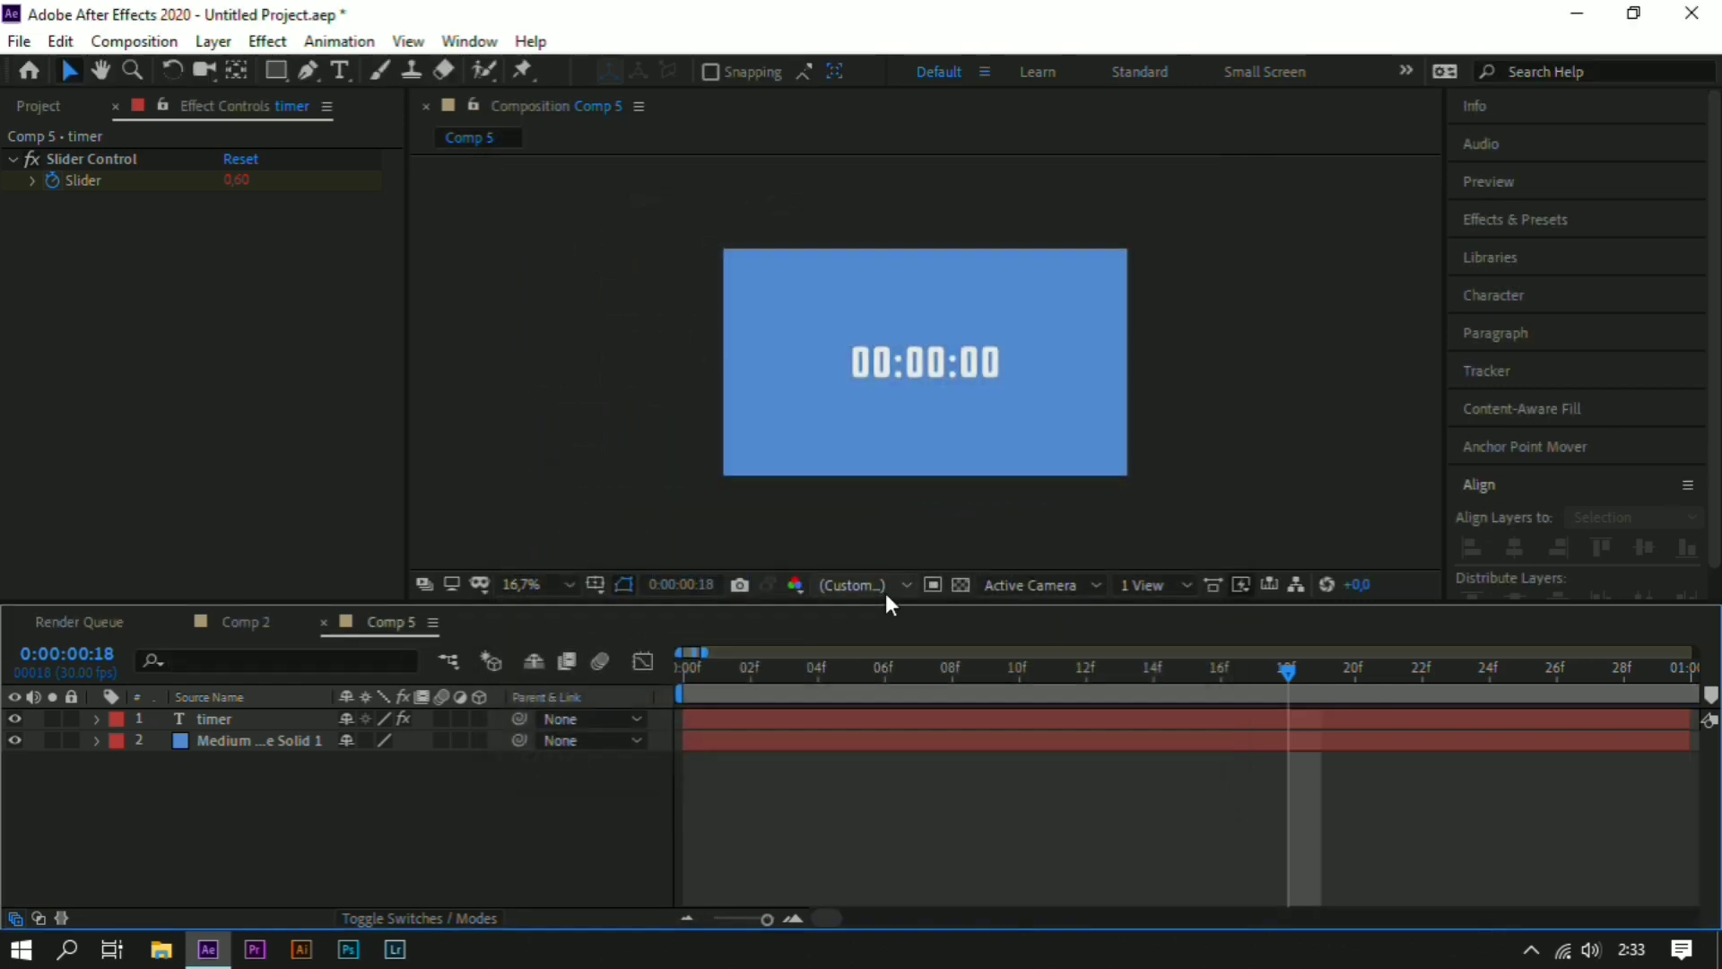
{"action": "left_click_drag", "start_coordinate": [1290, 675], "coordinate": [603, 783]}
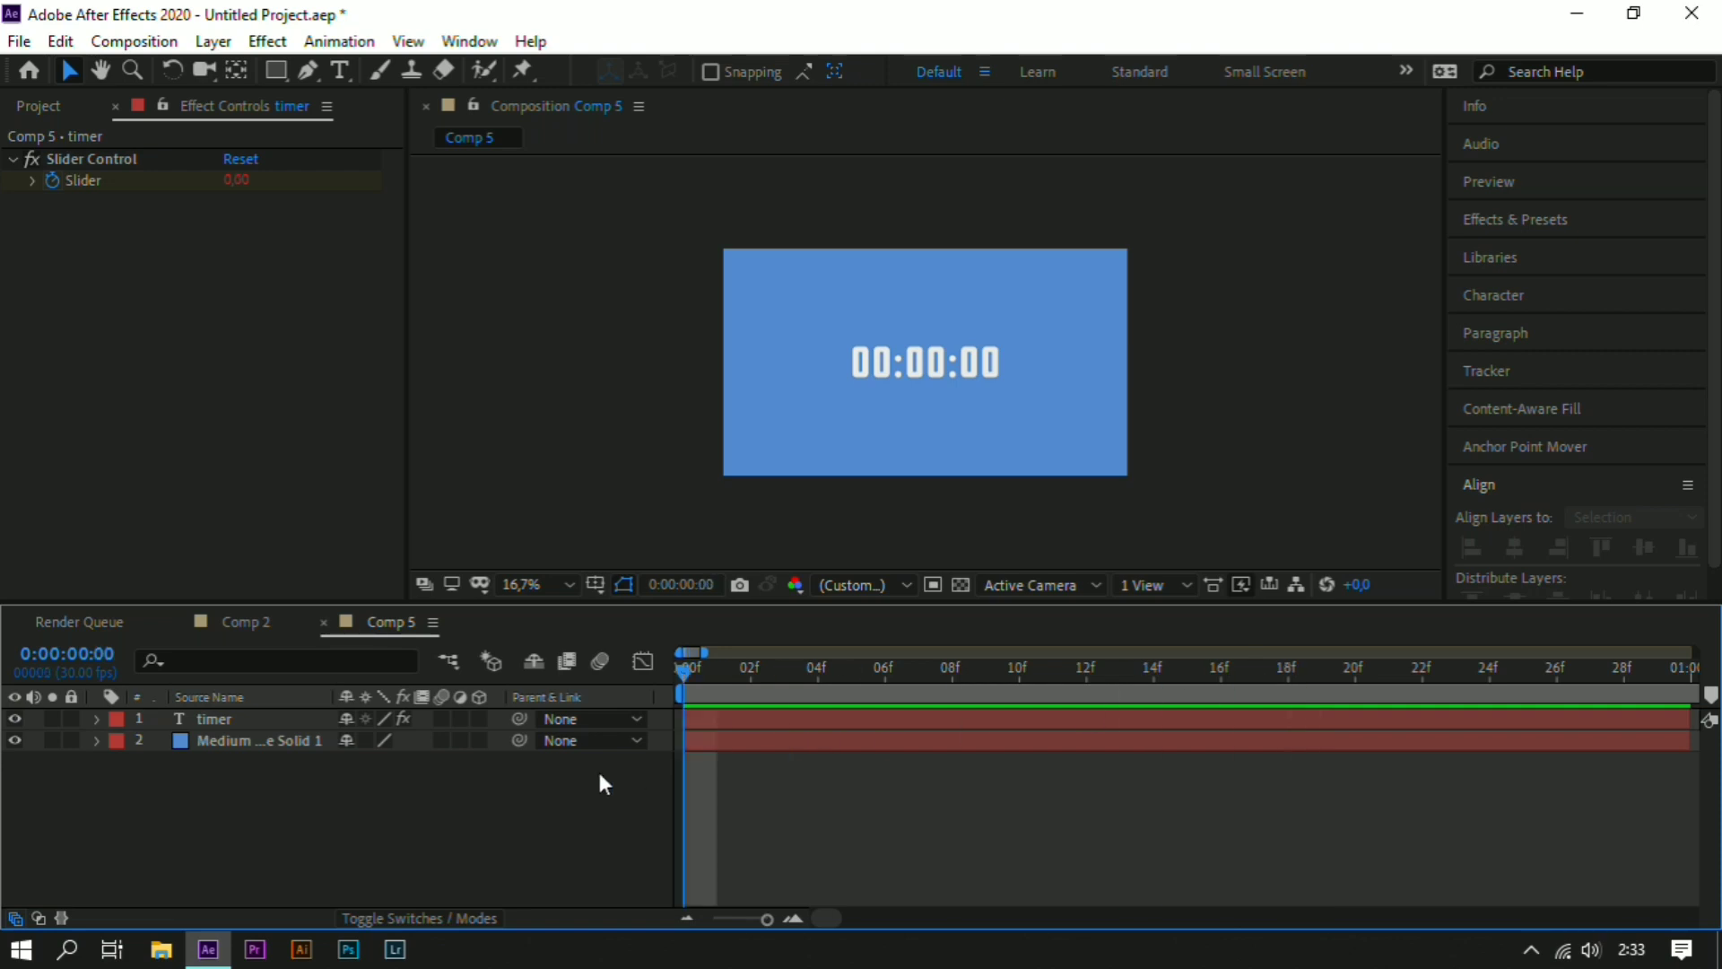
{"action": "key", "text": "space"}
- Recreate the timer layer's Slider expression at frame 22 and enter time*1 again
{"action": "left_click", "coordinate": [215, 719]}
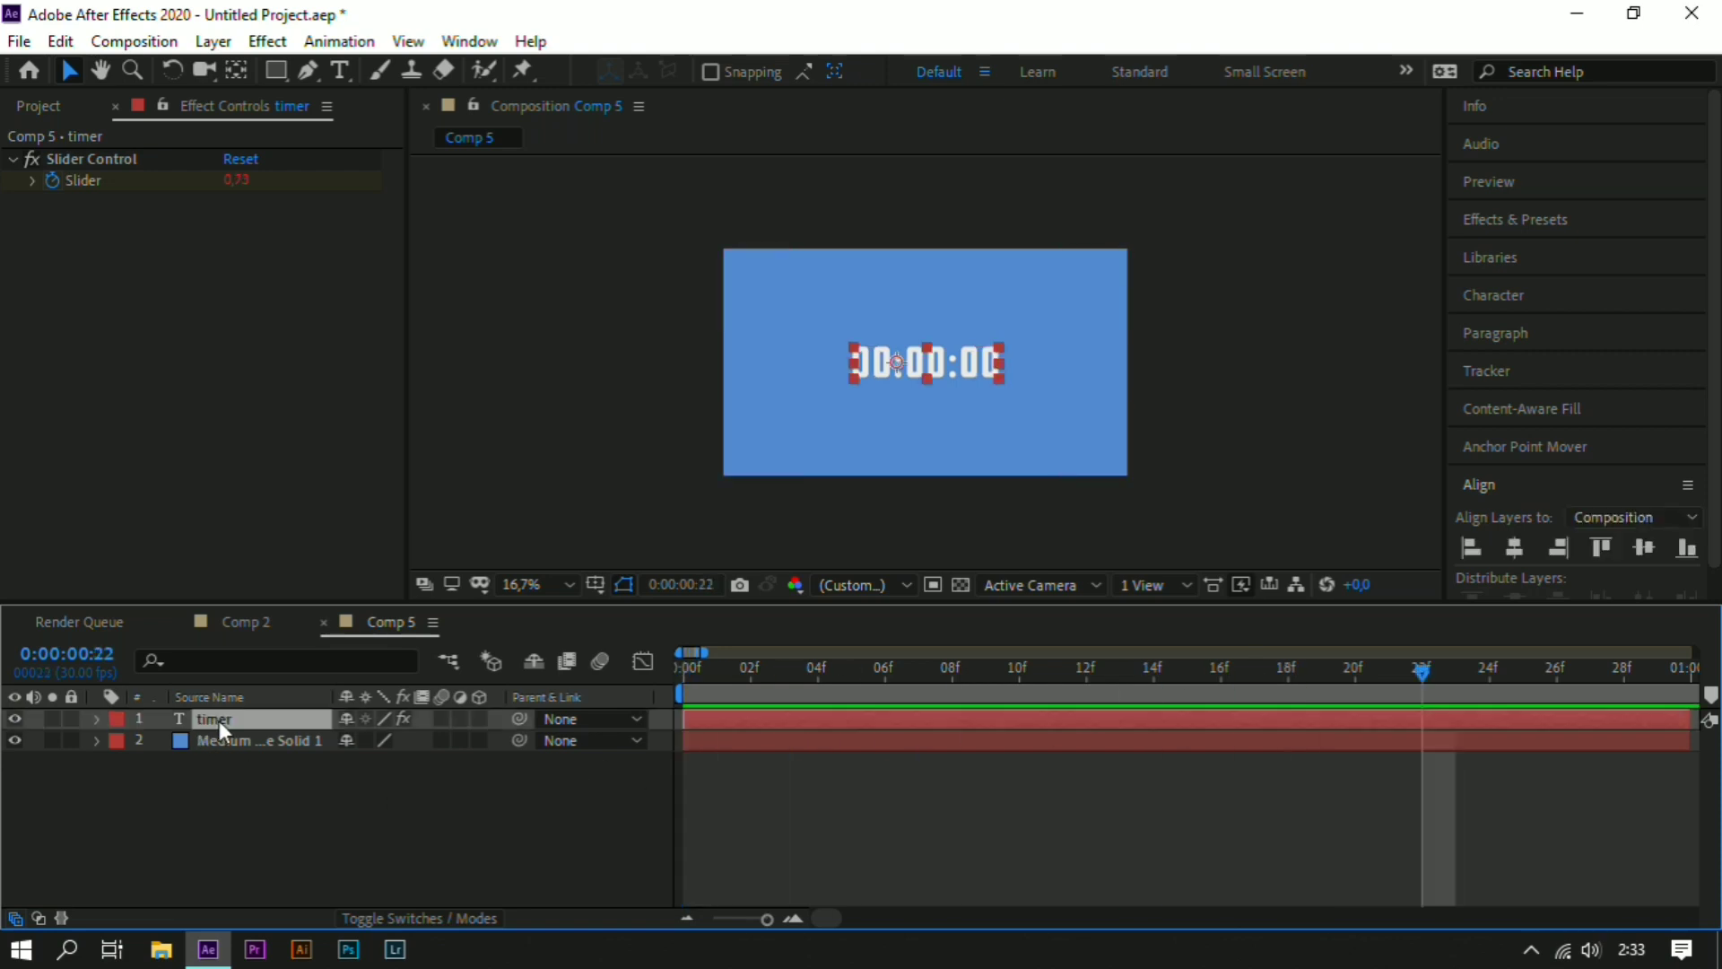
{"action": "left_click", "coordinate": [51, 177], "text": "alt"}
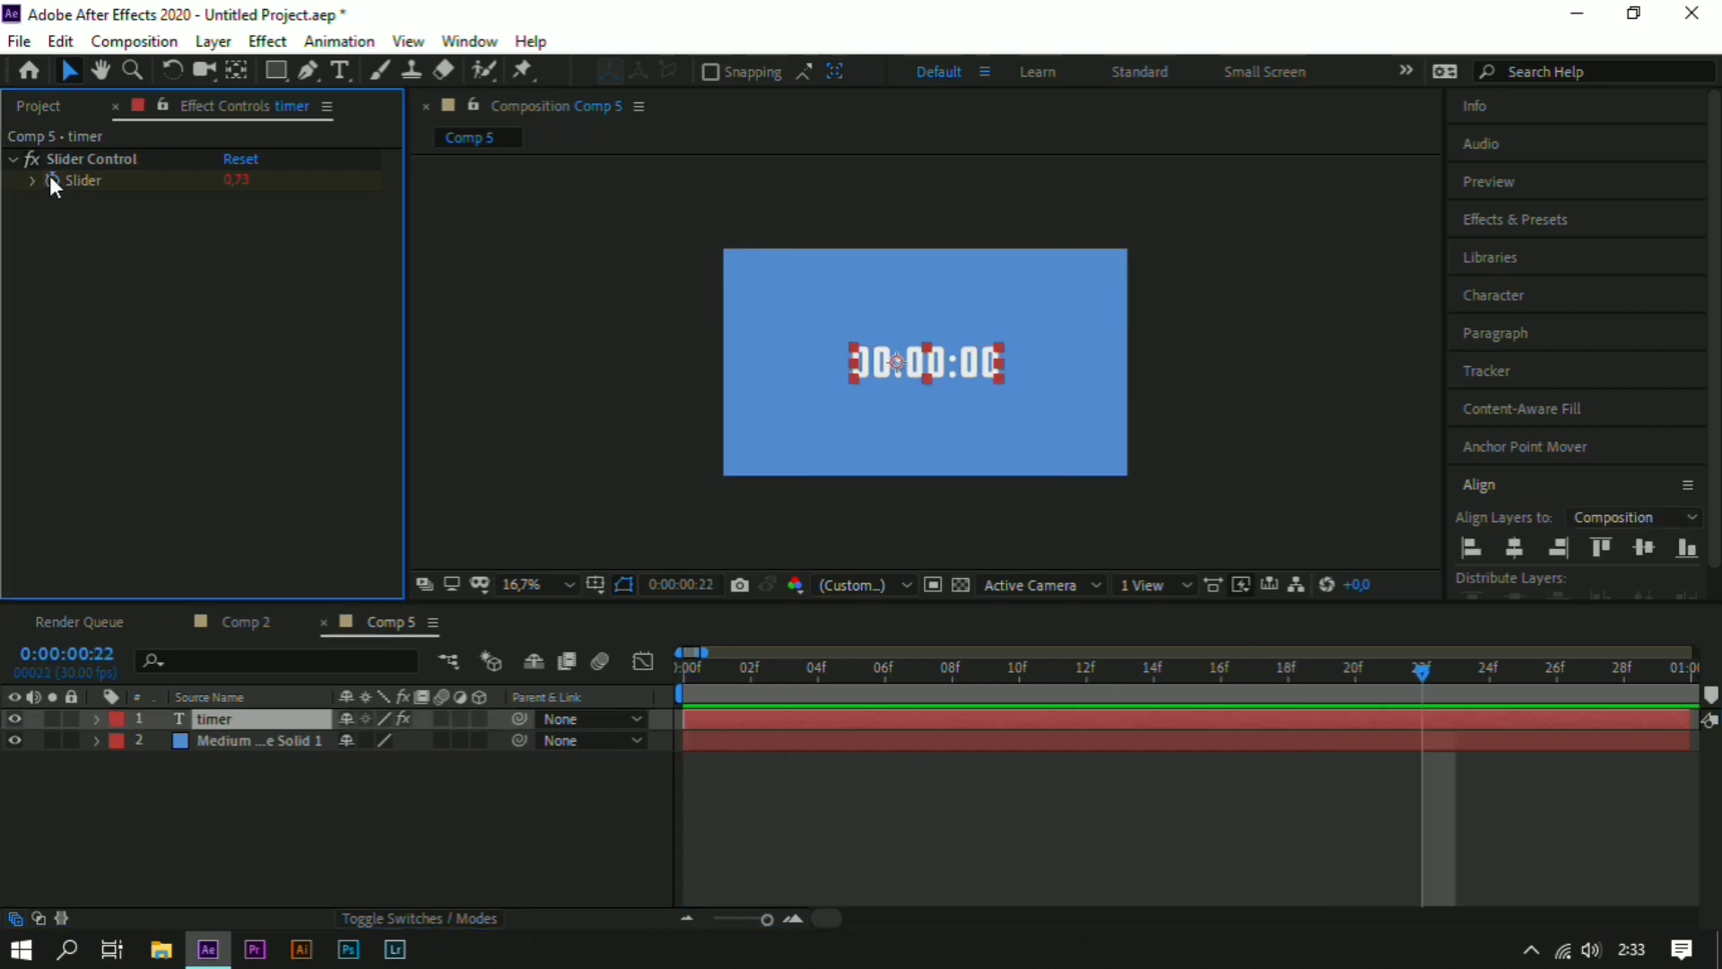
{"action": "left_click", "coordinate": [58, 181], "text": "alt"}
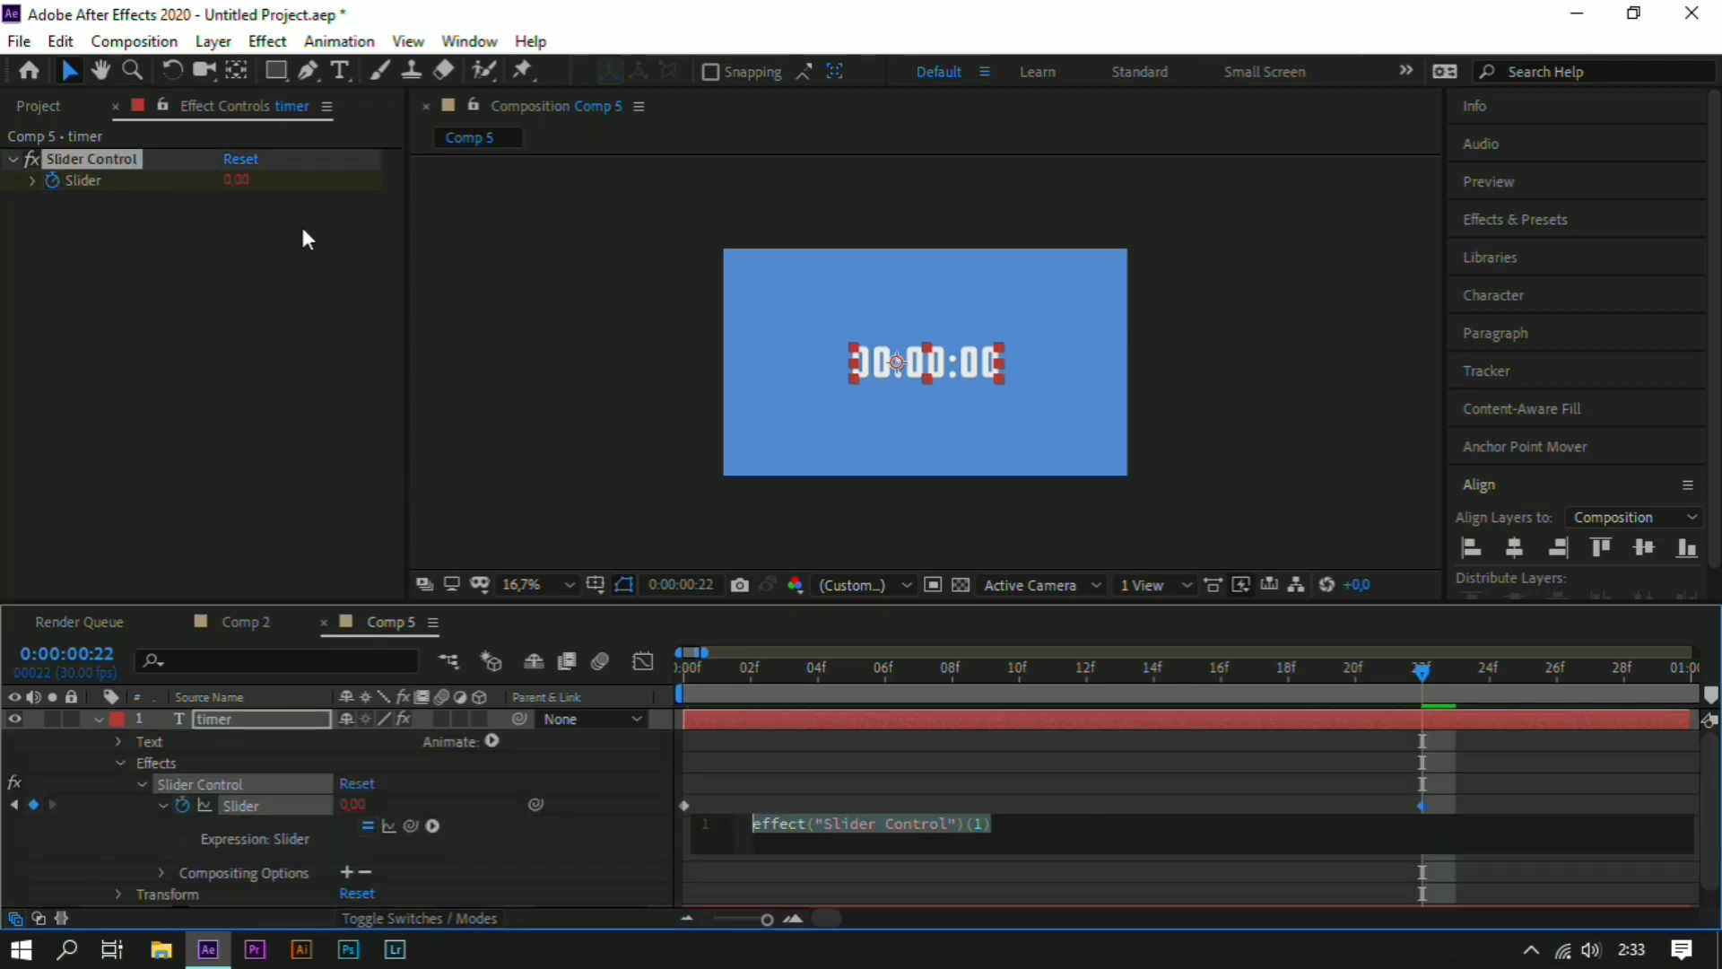
{"action": "type", "text": "time"}
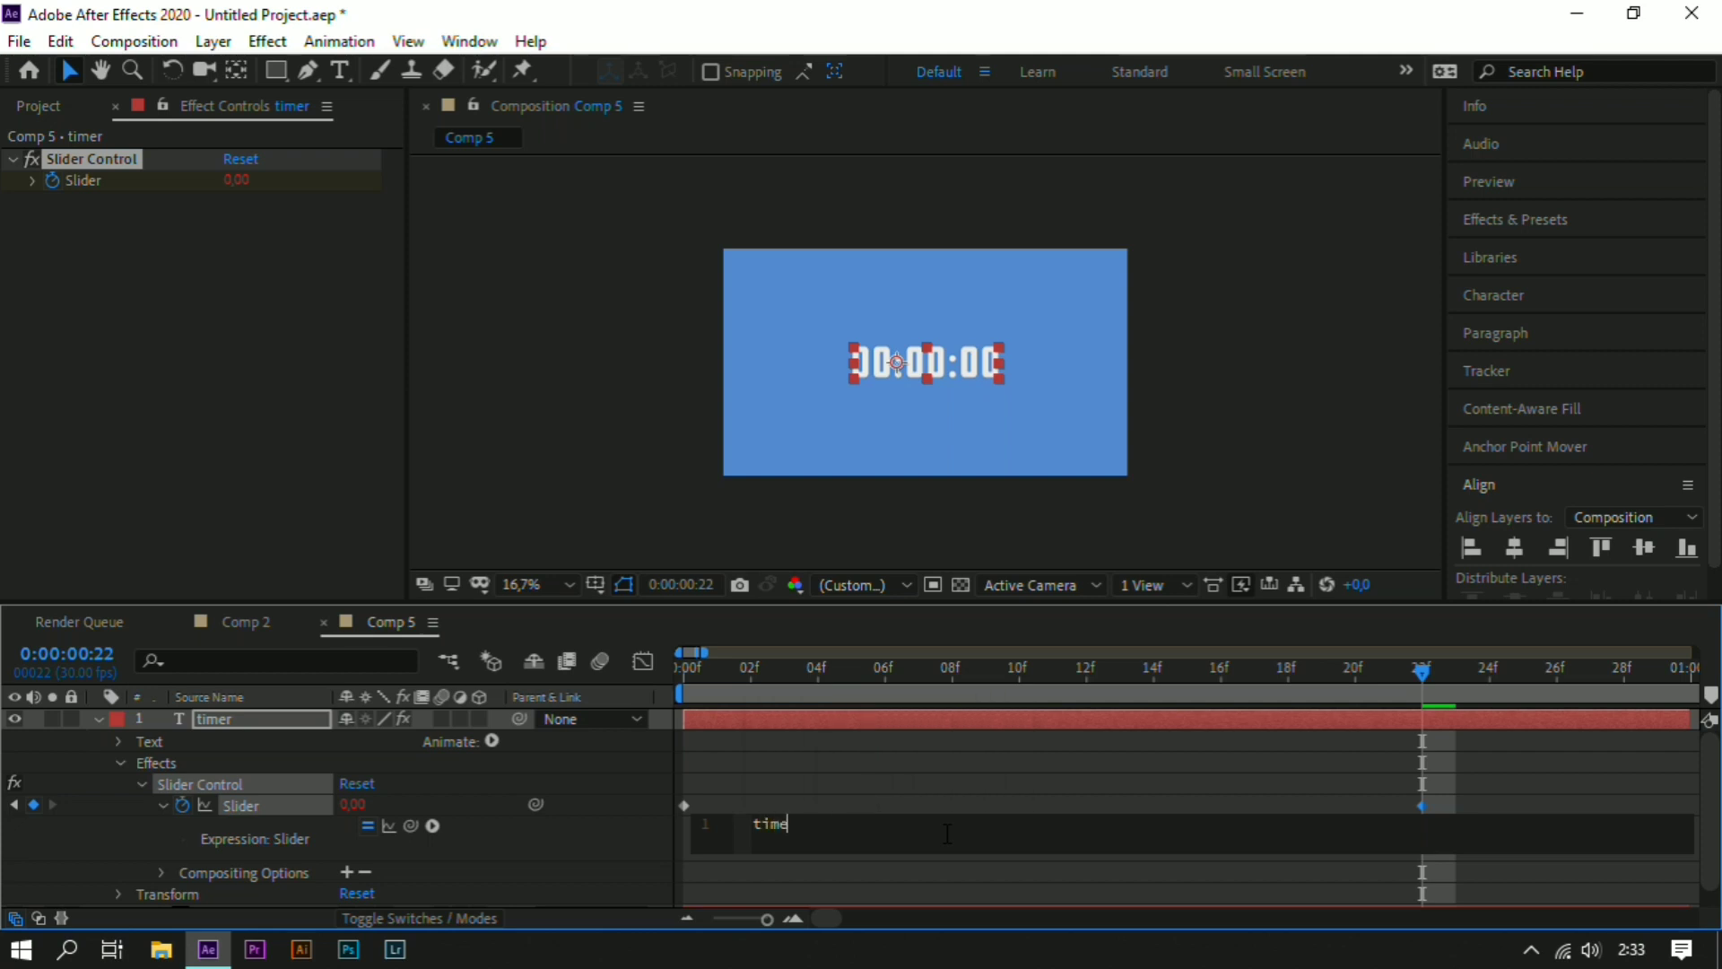
{"action": "type", "text": "*"}
{"action": "key", "text": "KP_Enter"}
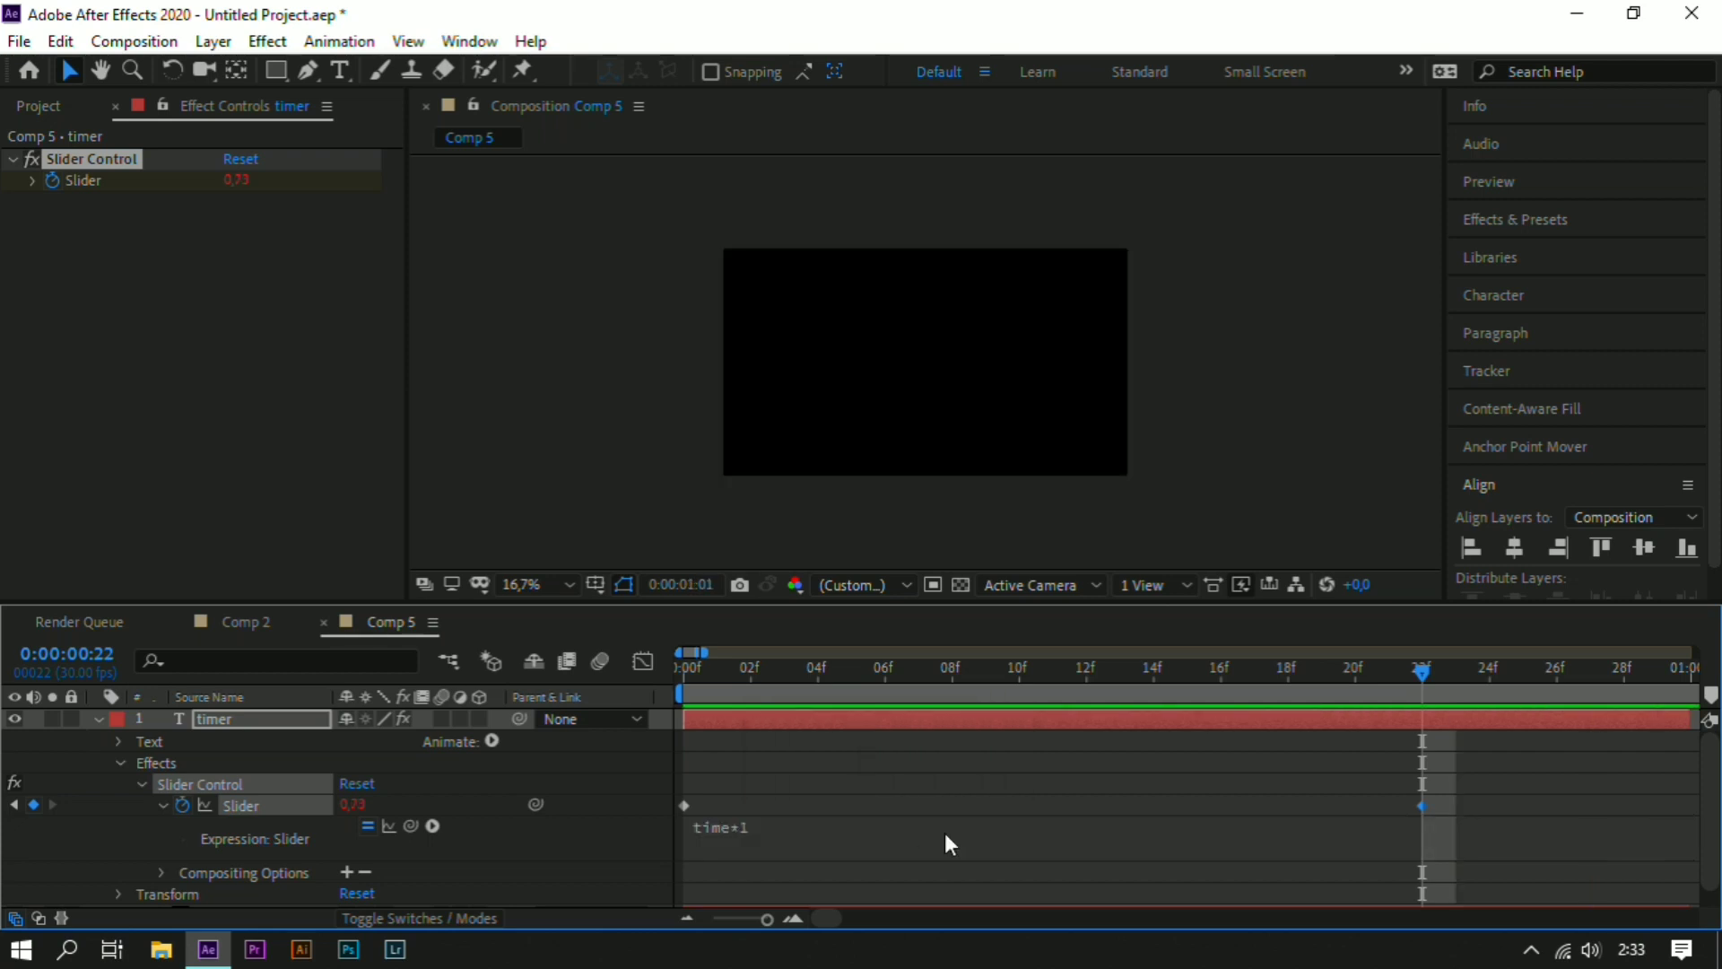
- Preview the timer in the lengthened composition, then play it again from the first frame
{"action": "key", "text": "space"}
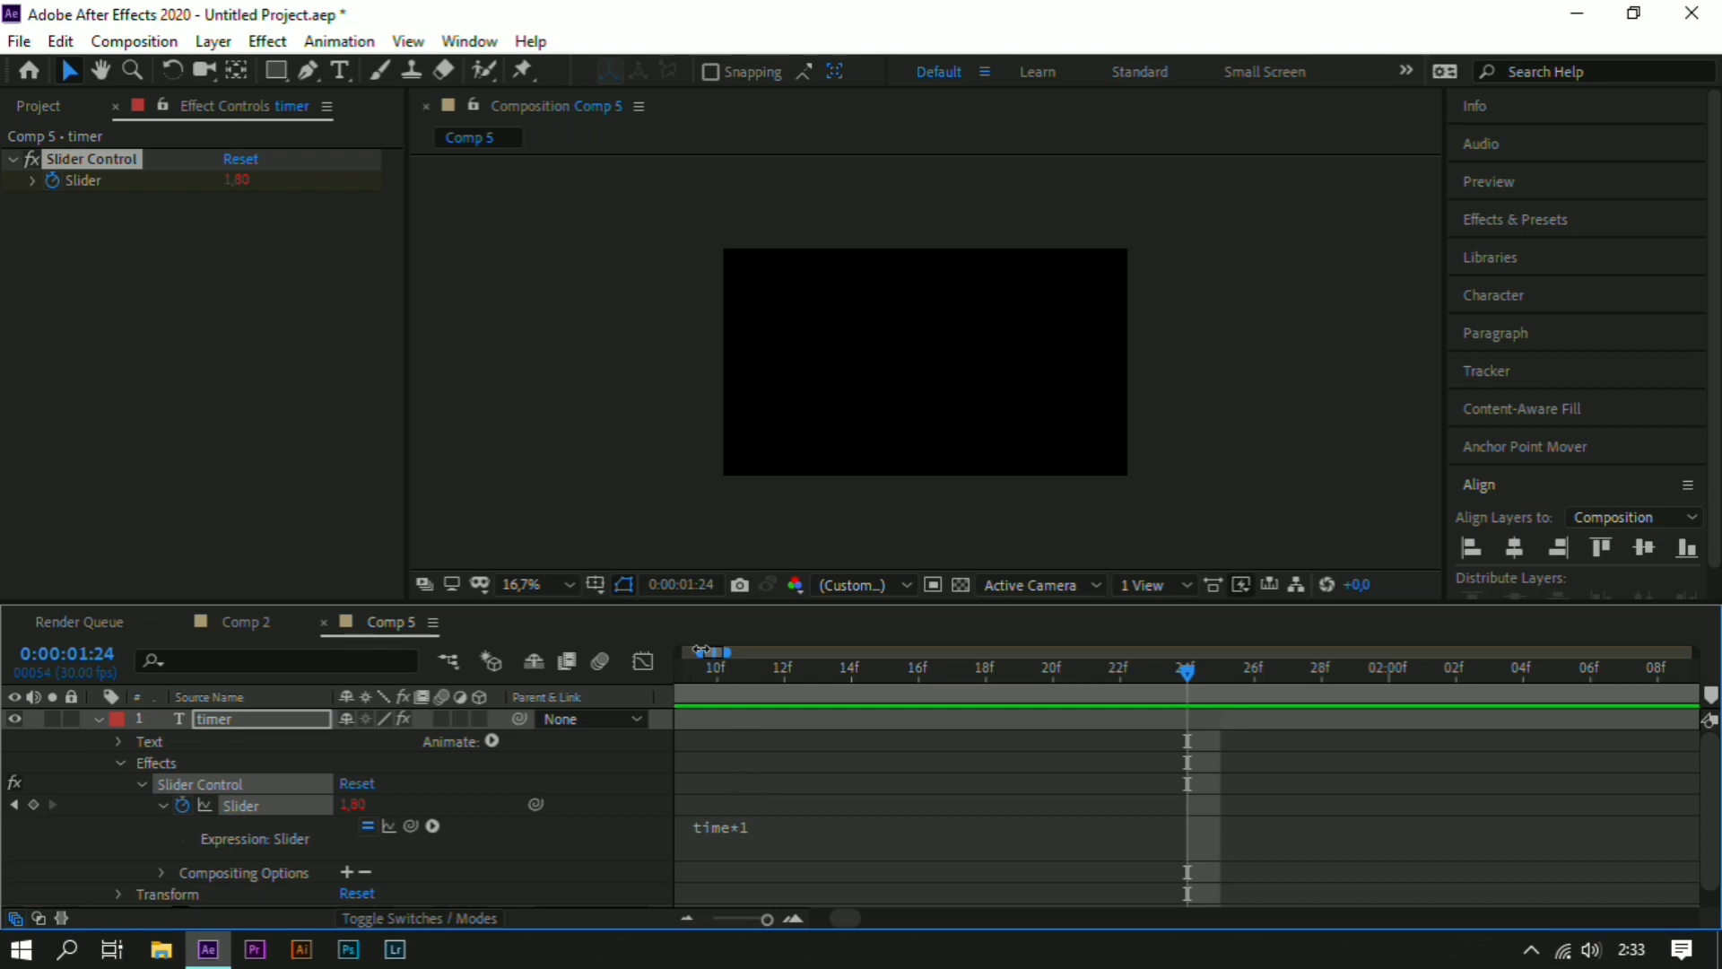
{"action": "key", "text": "minus"}
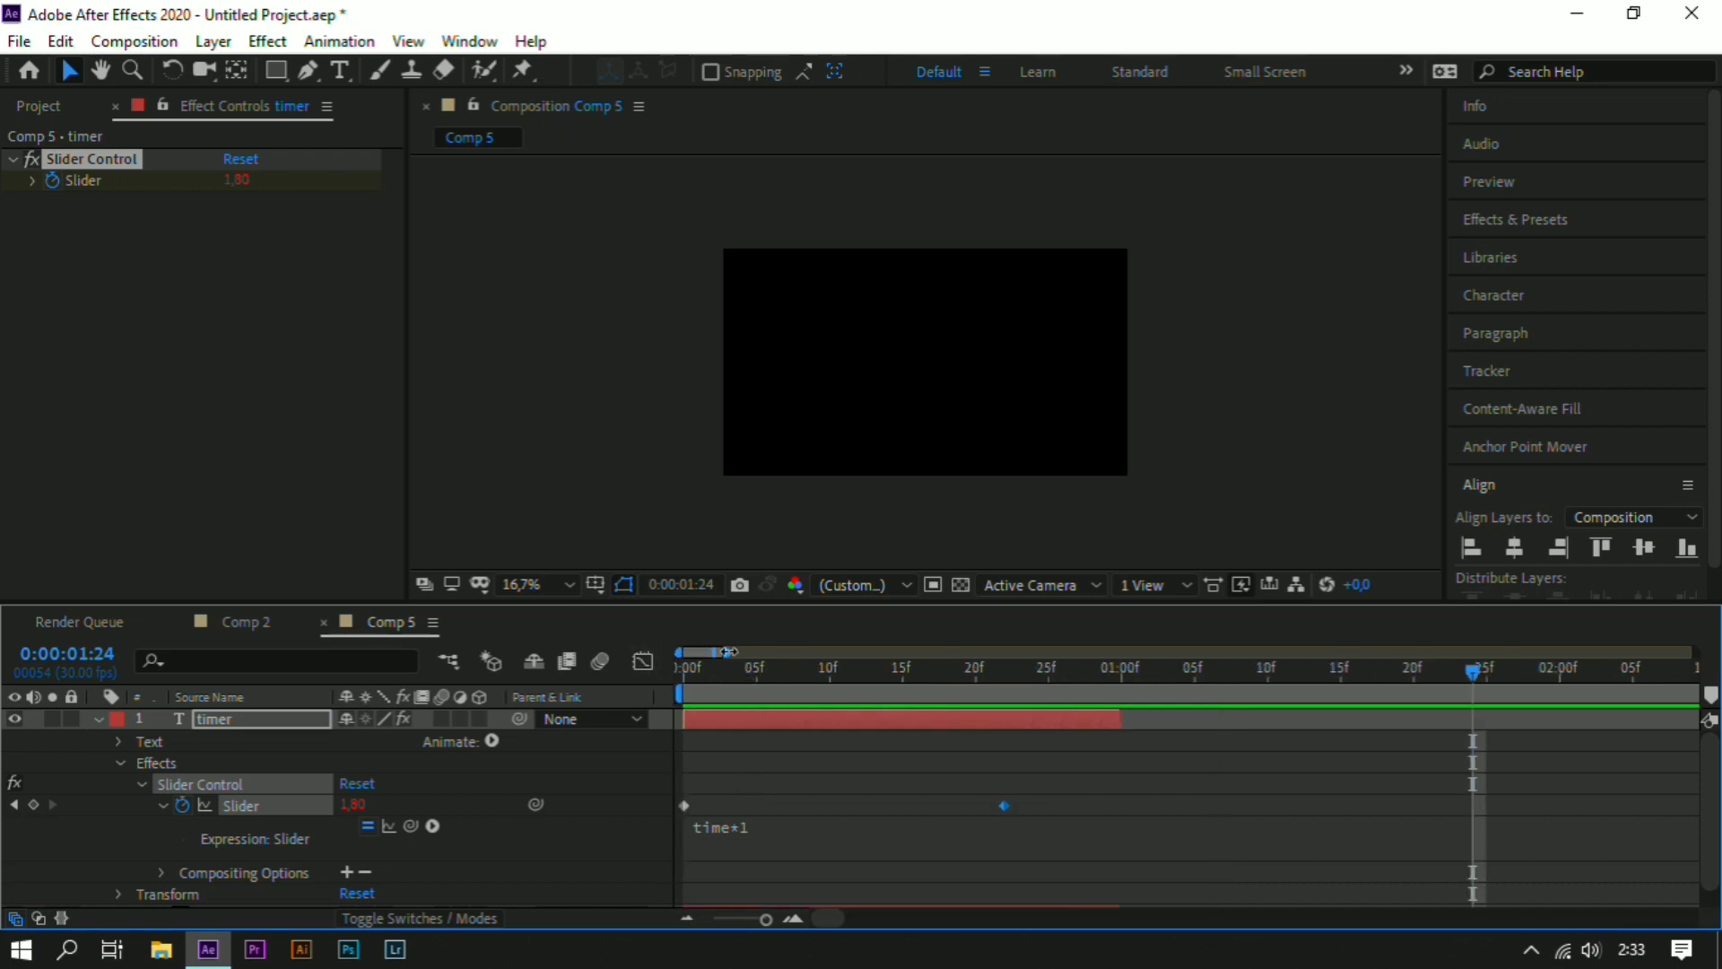
{"action": "key", "text": "semicolon"}
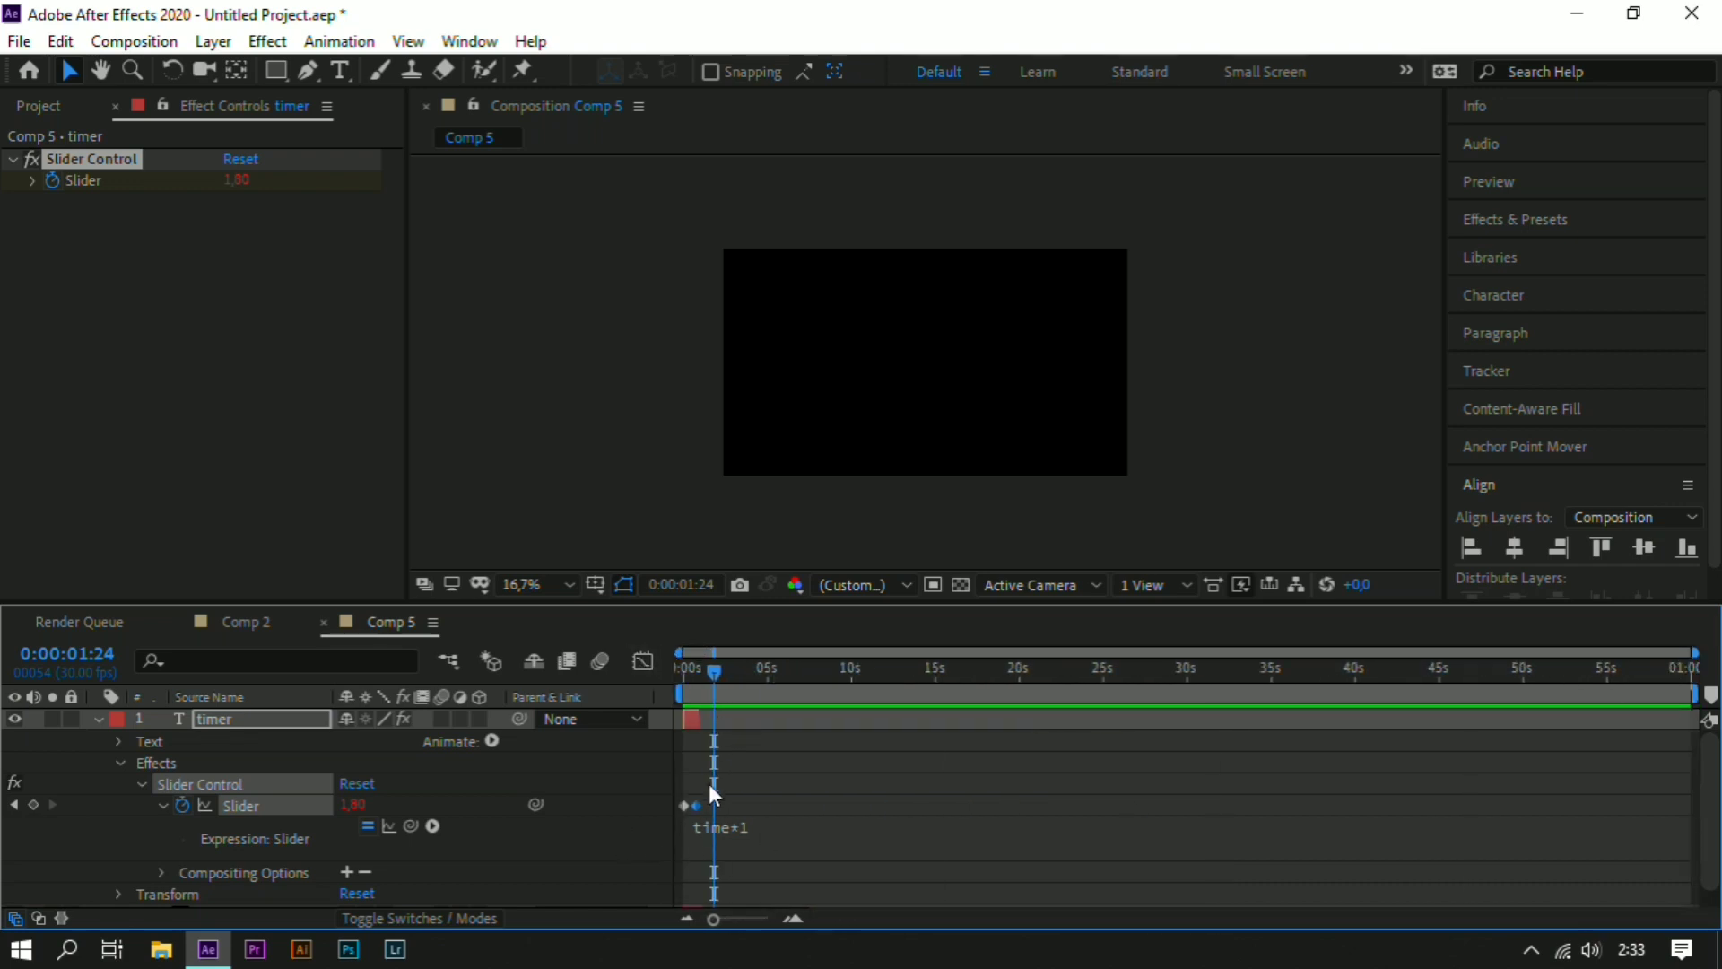
{"action": "left_click_drag", "start_coordinate": [715, 673], "coordinate": [684, 673]}
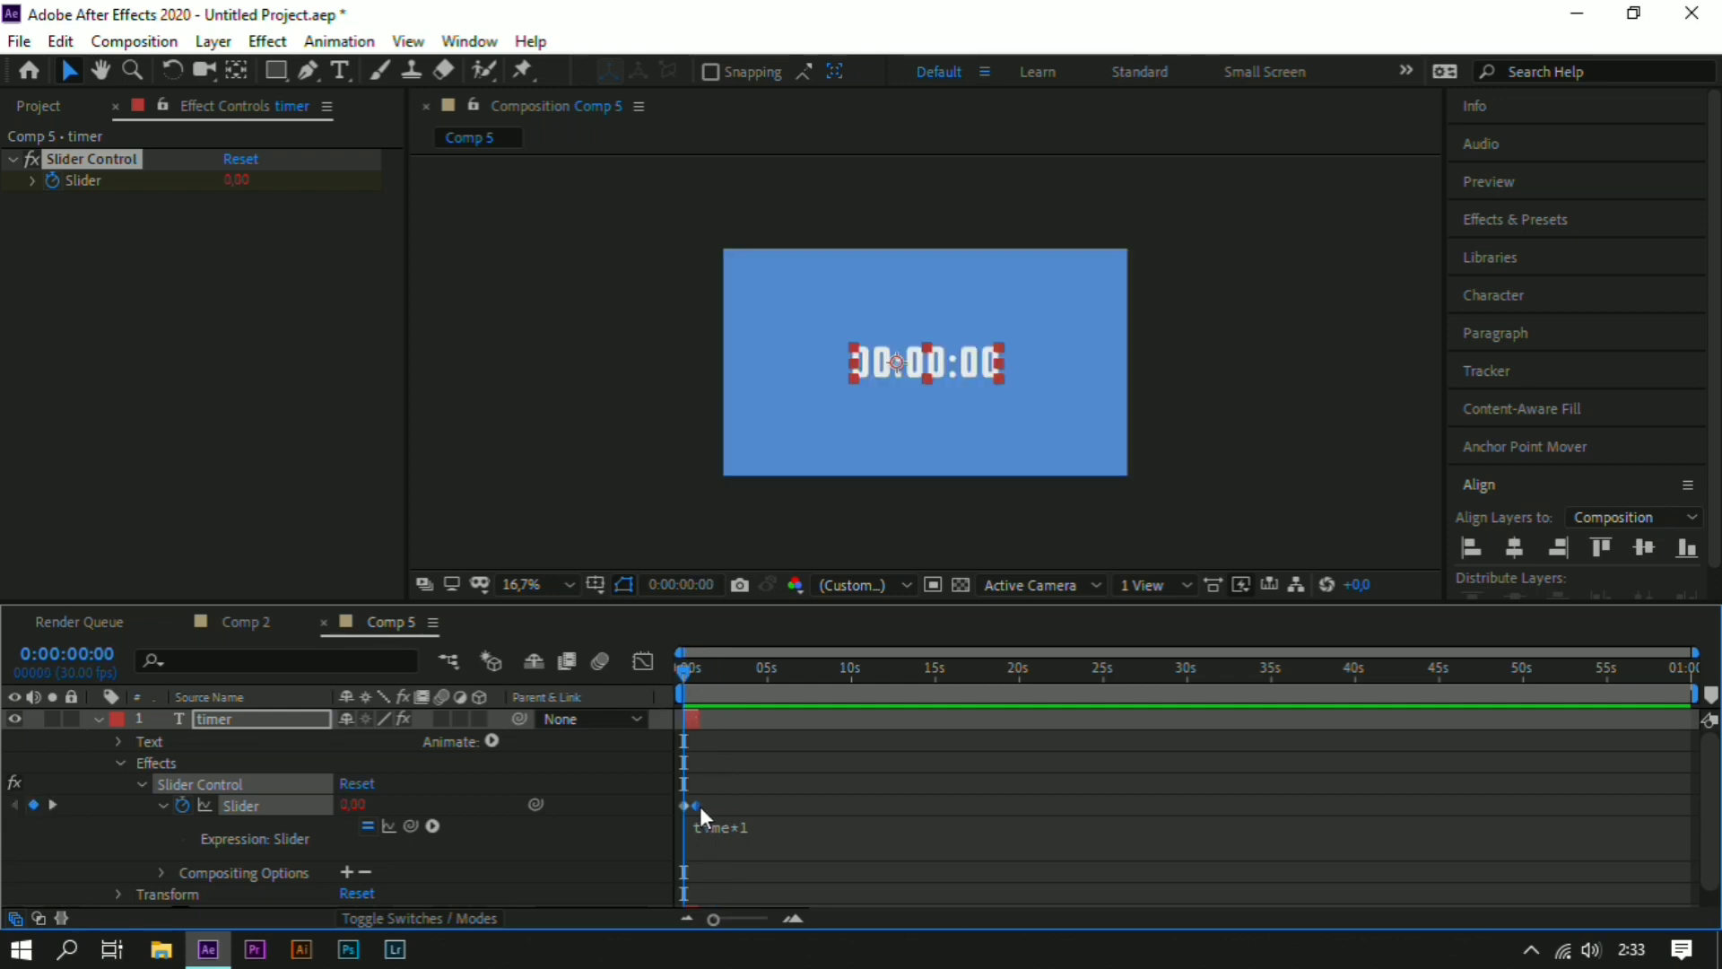
{"action": "left_click", "coordinate": [733, 832]}
{"action": "key", "text": "space"}
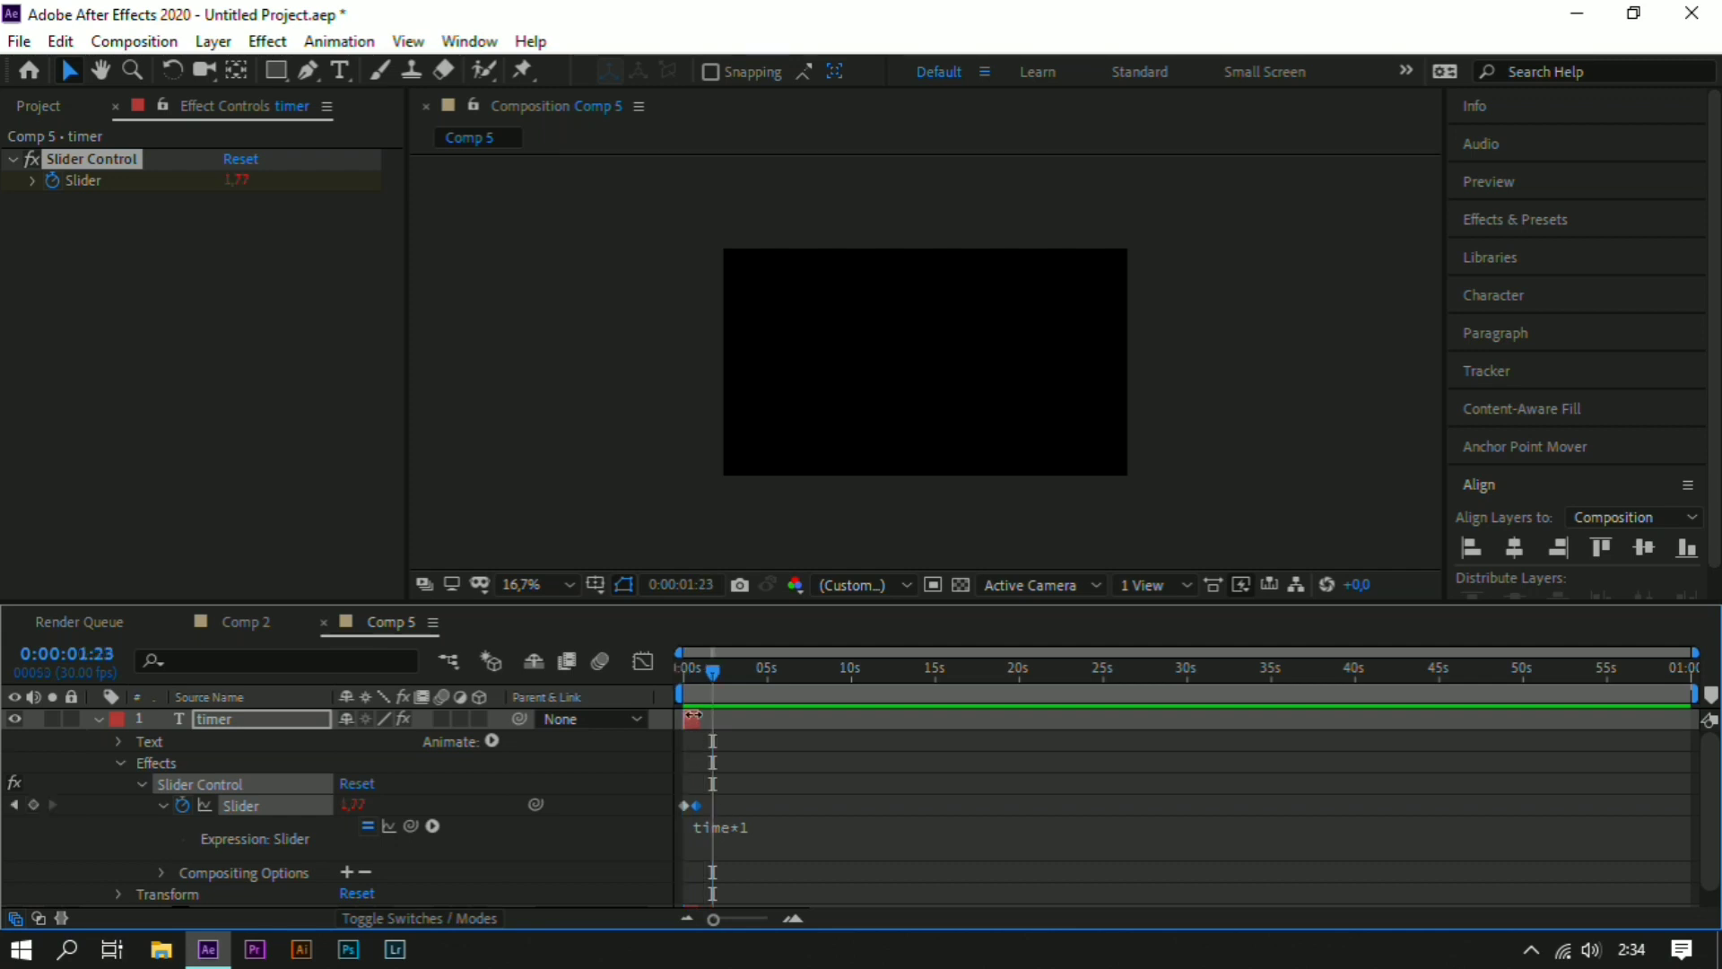
- Extend the timer text layer and the blue solid layer to the end of the composition
{"action": "left_click", "coordinate": [911, 714]}
{"action": "left_click_drag", "start_coordinate": [910, 714], "coordinate": [1714, 704]}
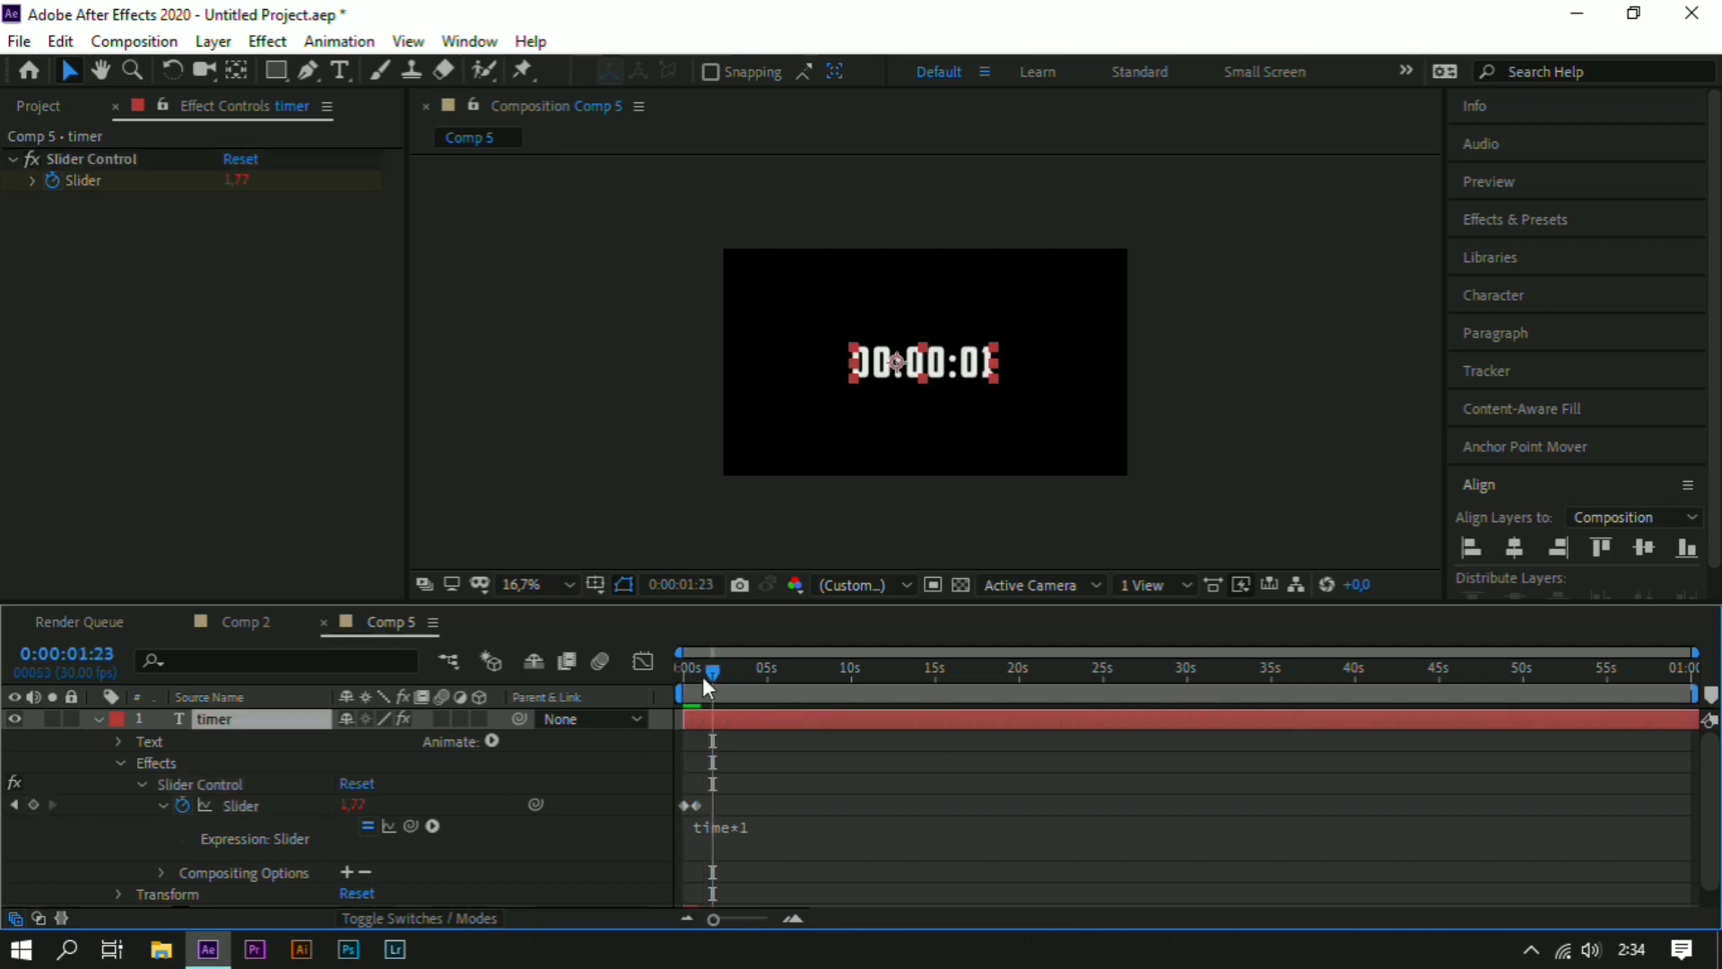
{"action": "key", "text": "space"}
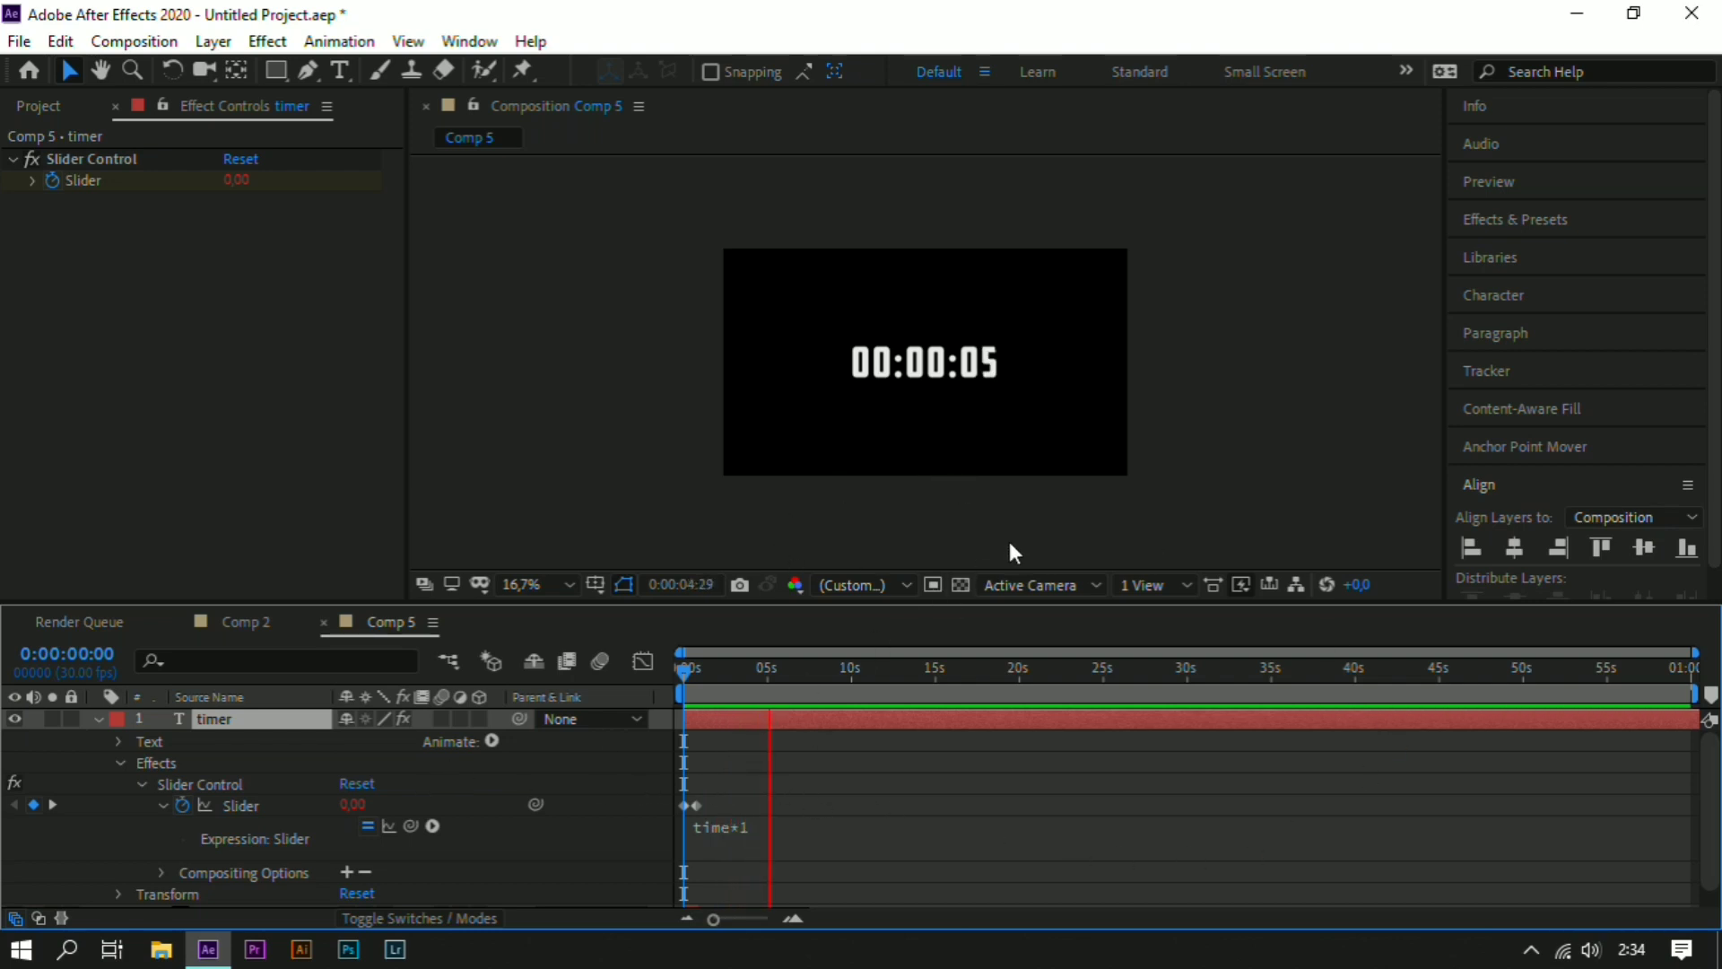
{"action": "left_click", "coordinate": [98, 719]}
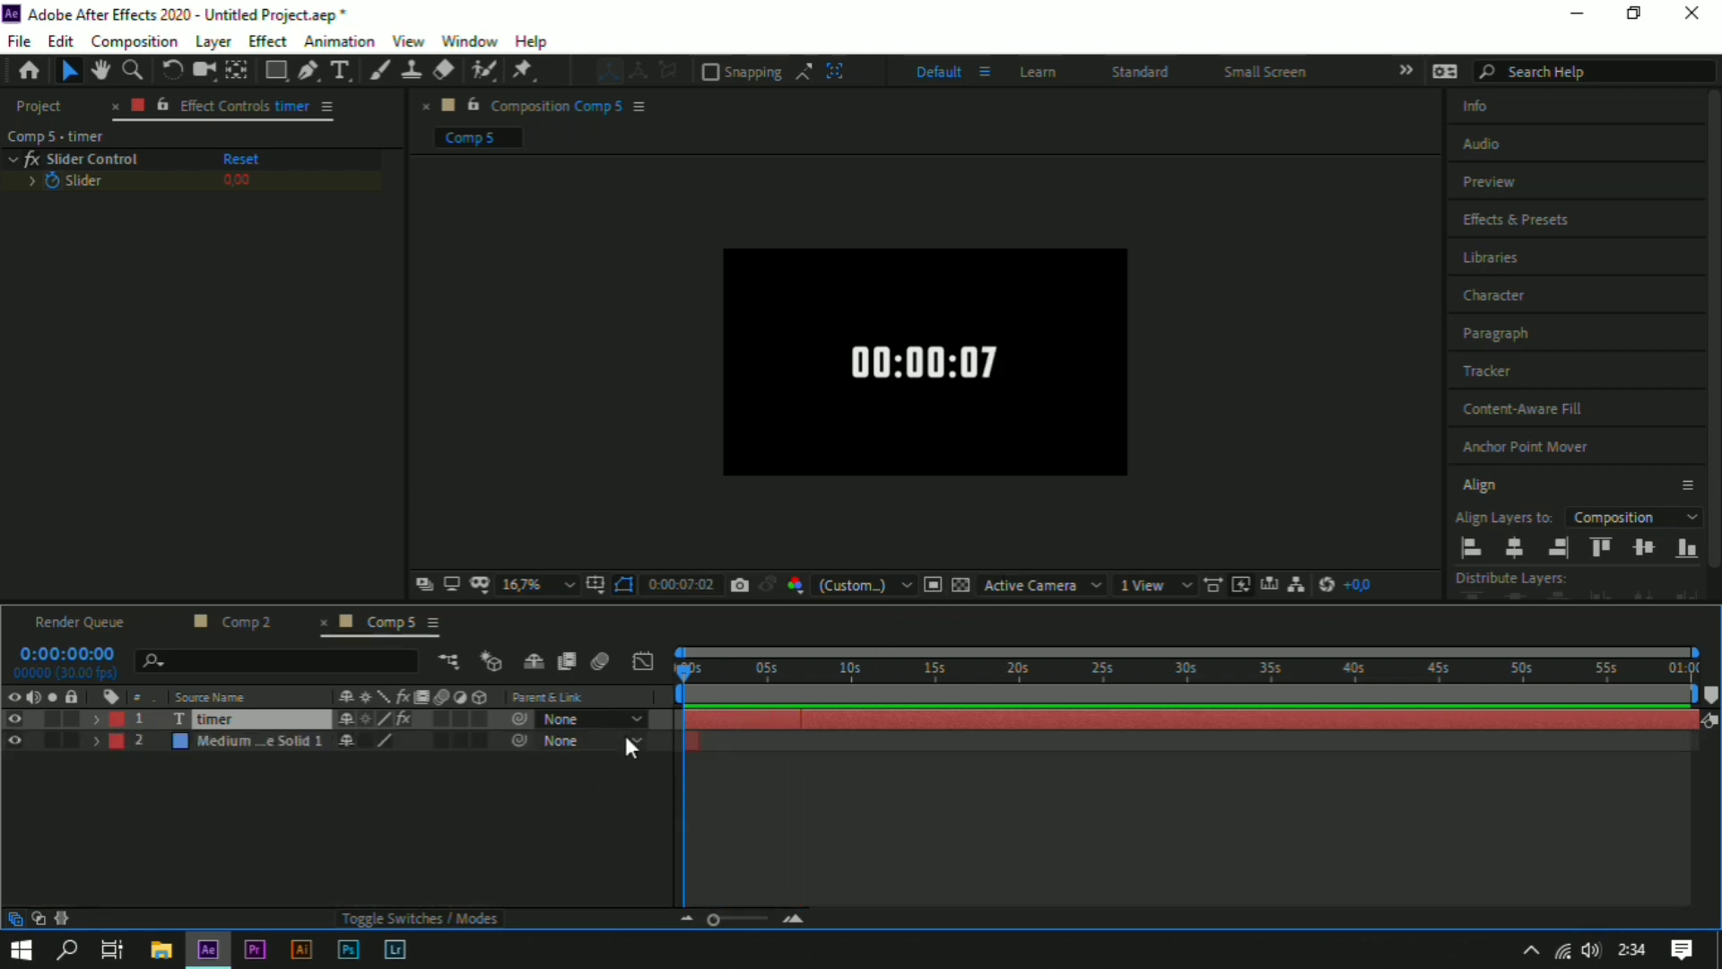
{"action": "left_click_drag", "start_coordinate": [694, 737], "coordinate": [1698, 740]}
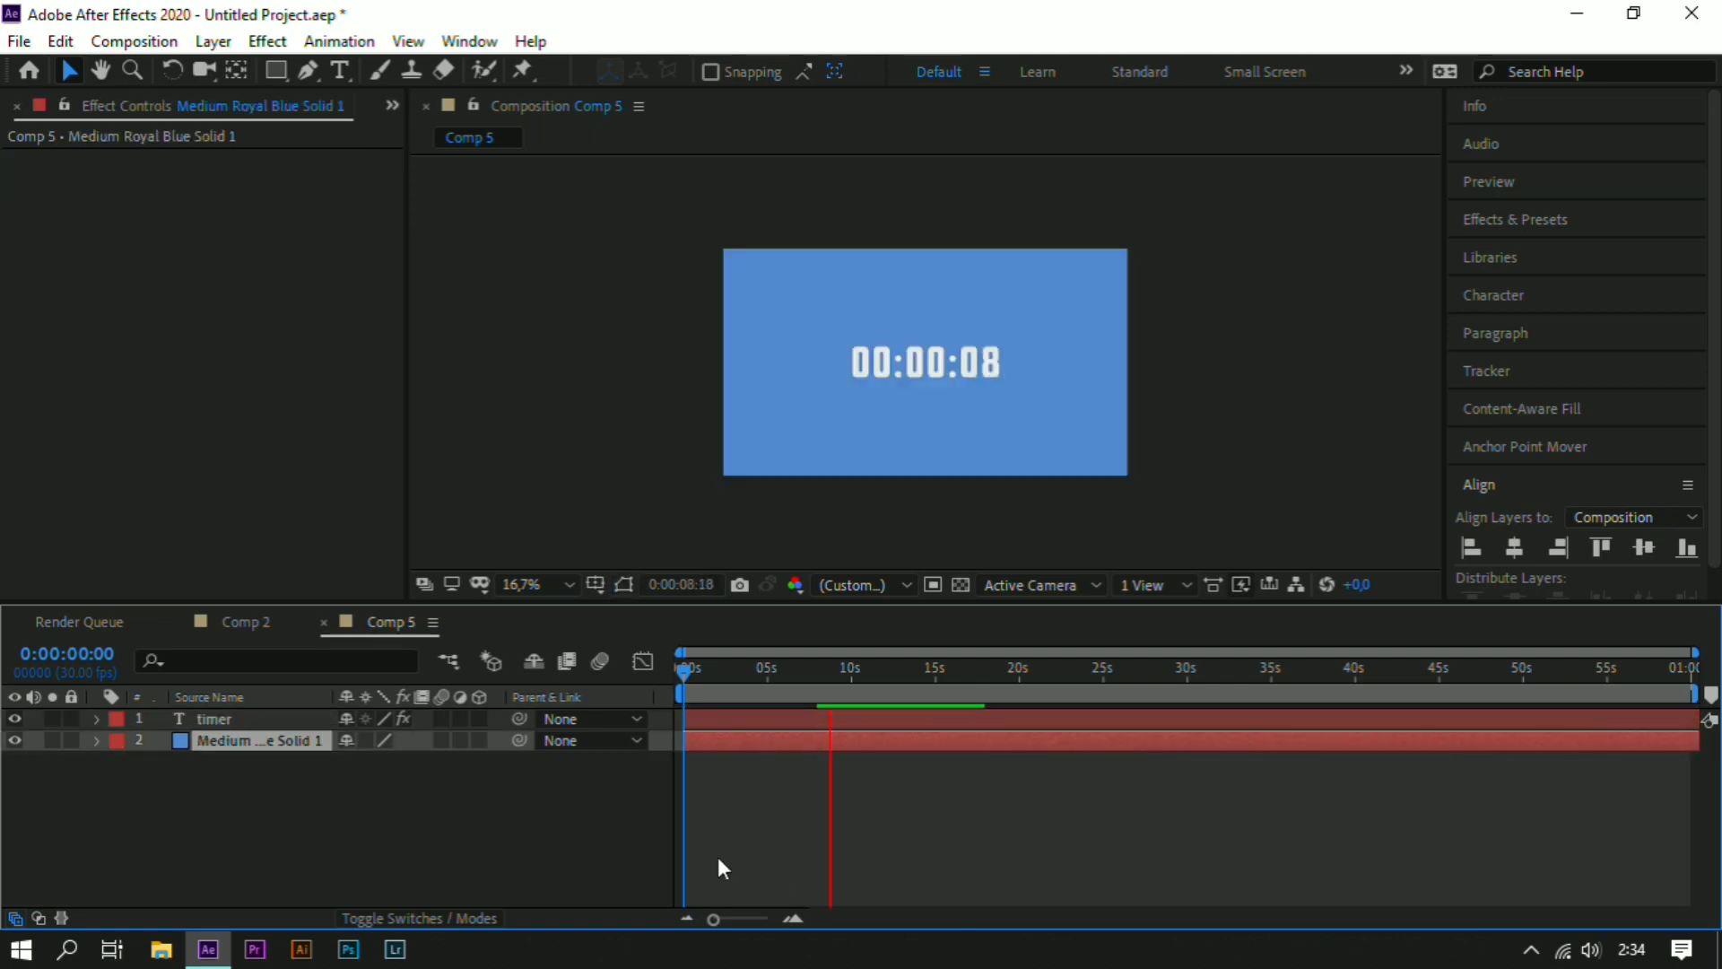
{"action": "left_click", "coordinate": [623, 838]}
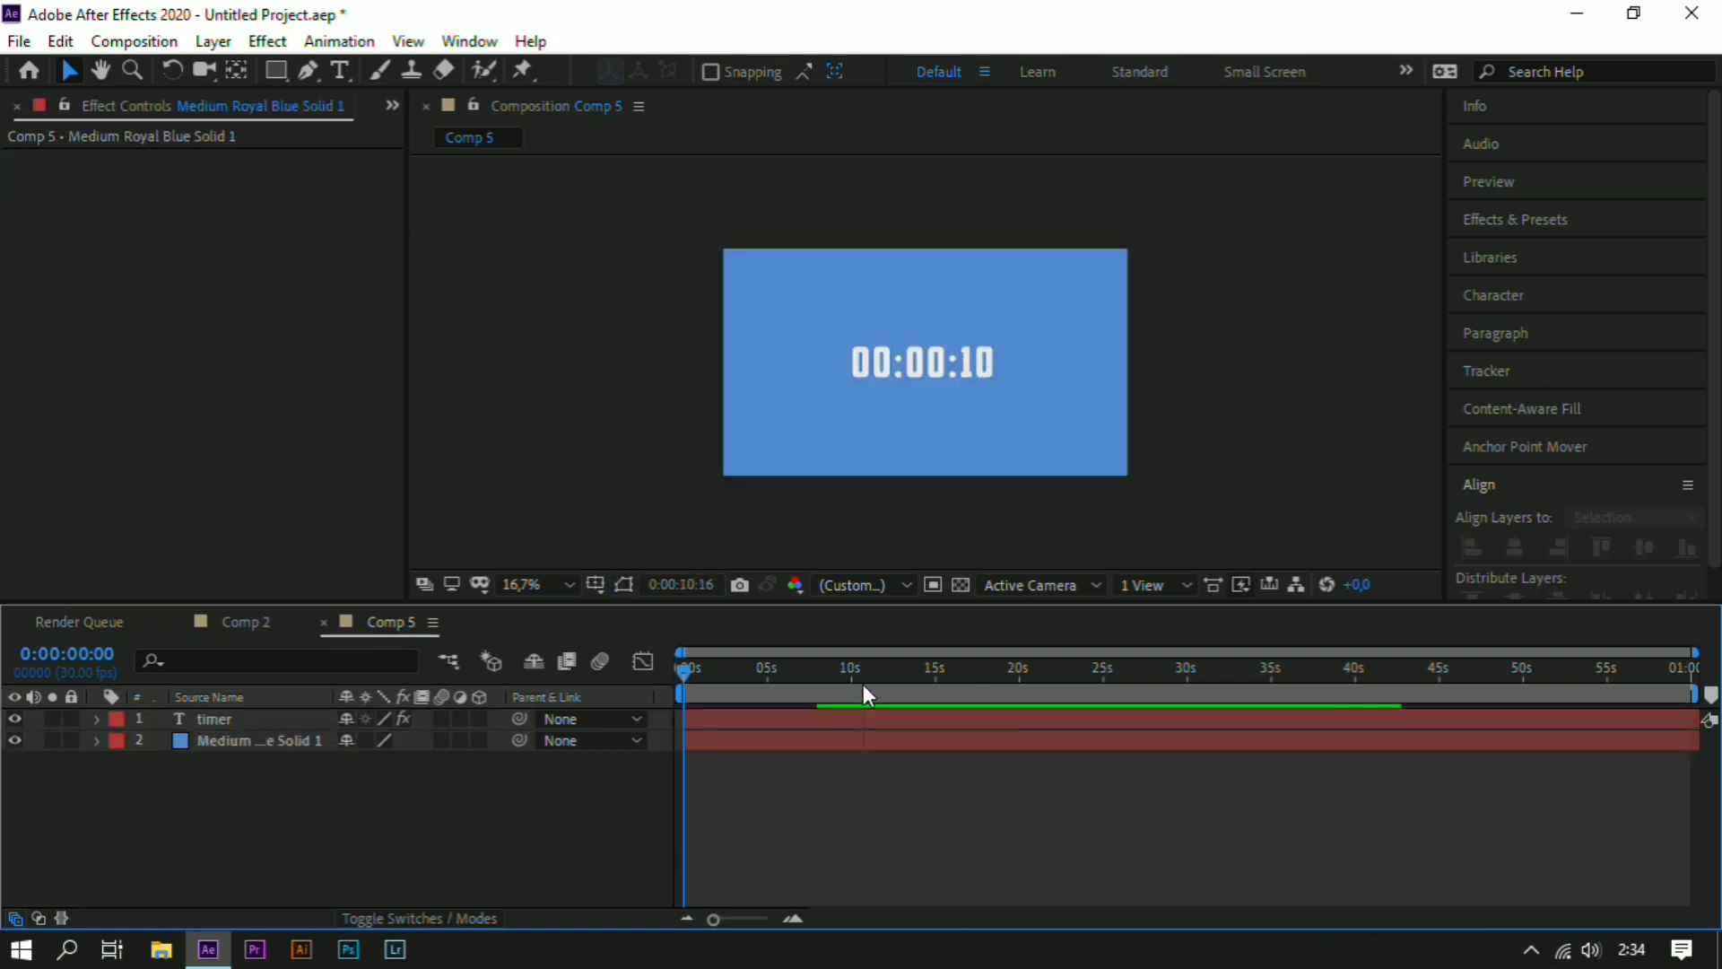
- Stop the preview and replay the composition from the first frame
{"action": "key", "text": "space"}
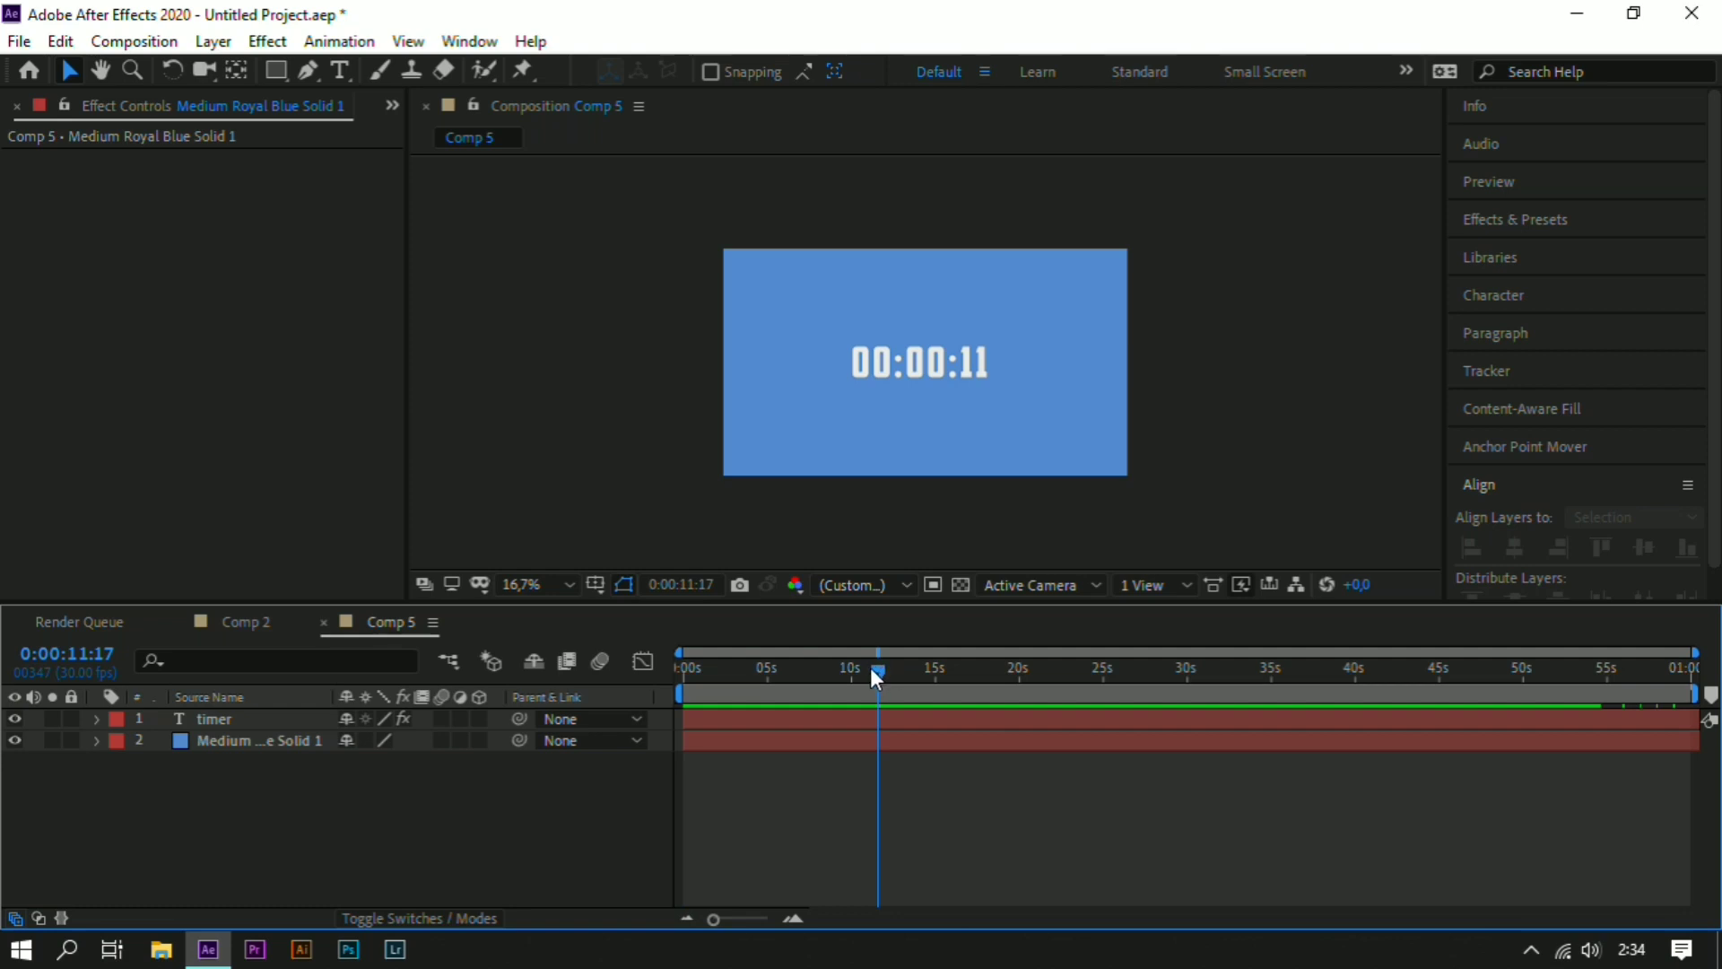
{"action": "key", "text": "Home"}
{"action": "key", "text": "space"}
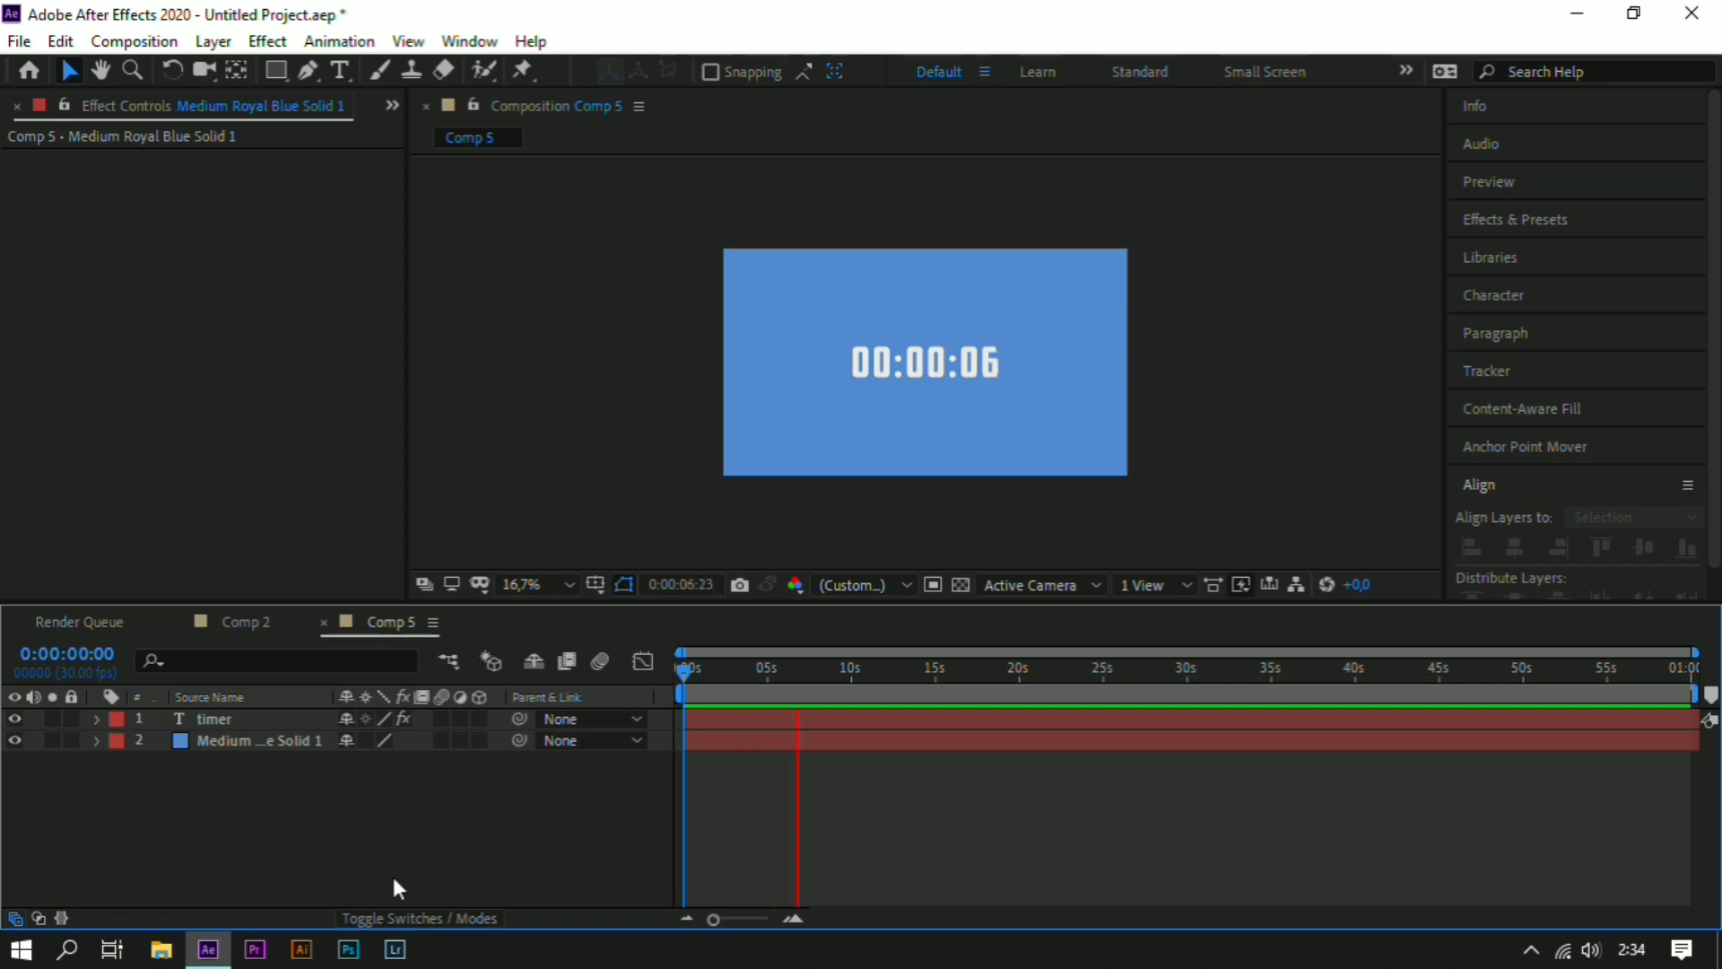
- Replace the timer layer's Slider expression with 6000-time*1 to make the timer count down
{"action": "left_click", "coordinate": [258, 723]}
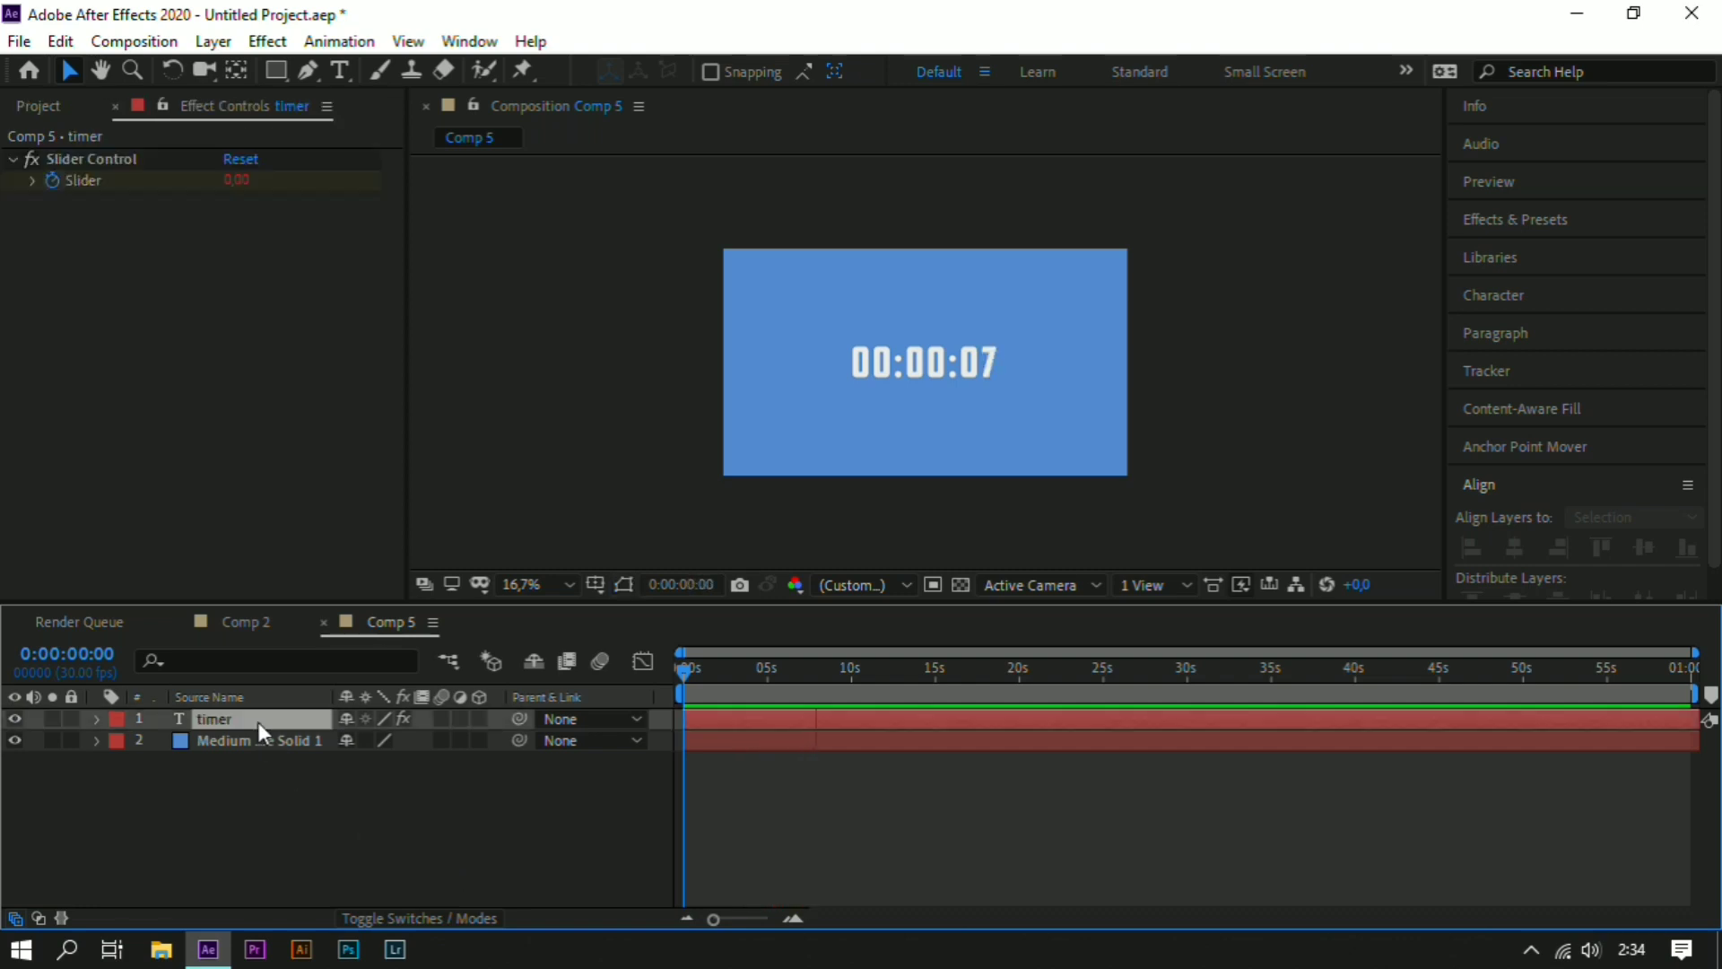
{"action": "left_click", "coordinate": [55, 177], "text": "alt"}
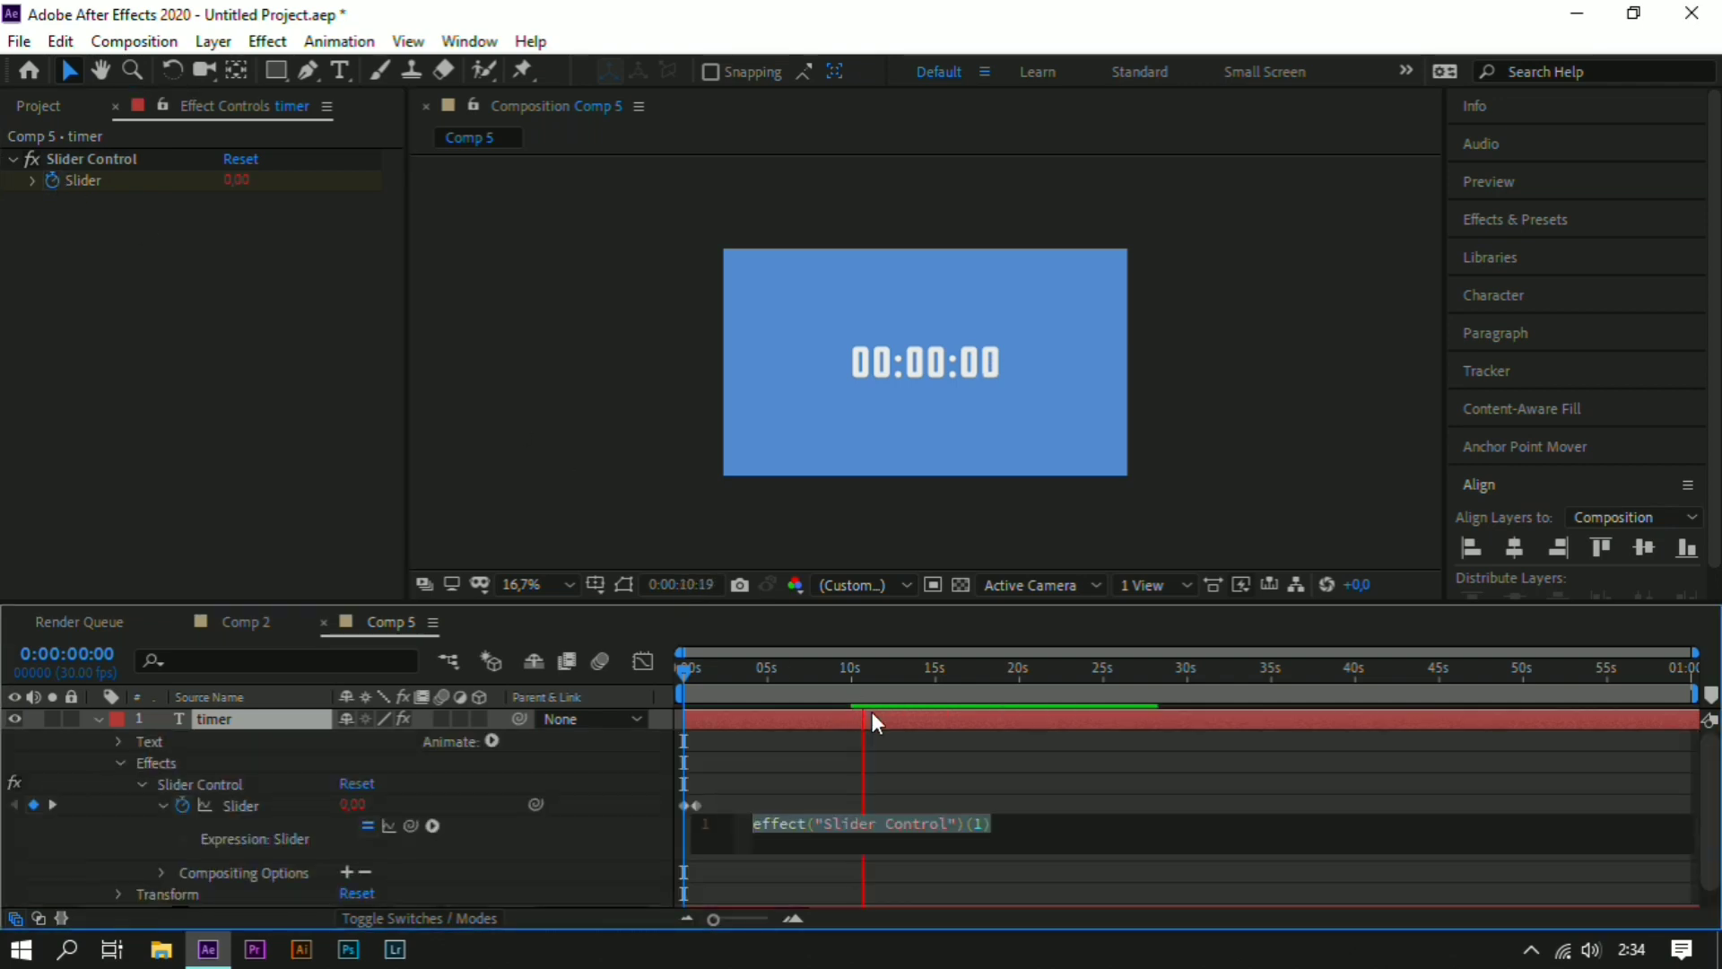
{"action": "type", "text": "tim"}
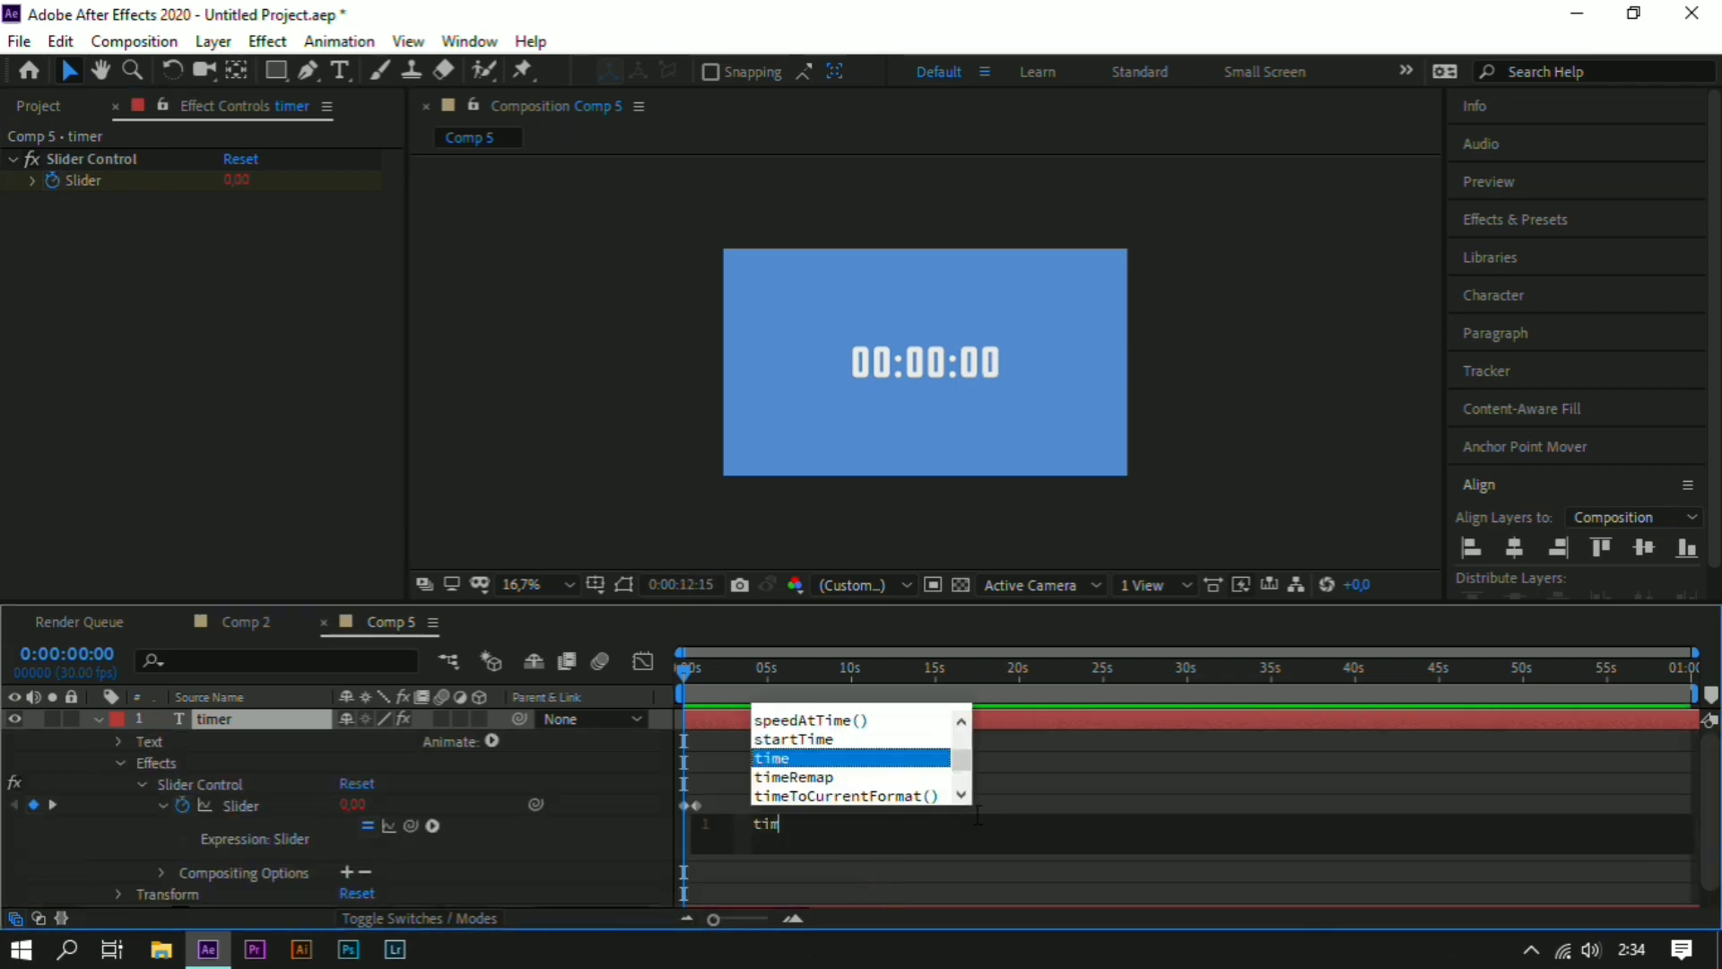
{"action": "type", "text": "e*1"}
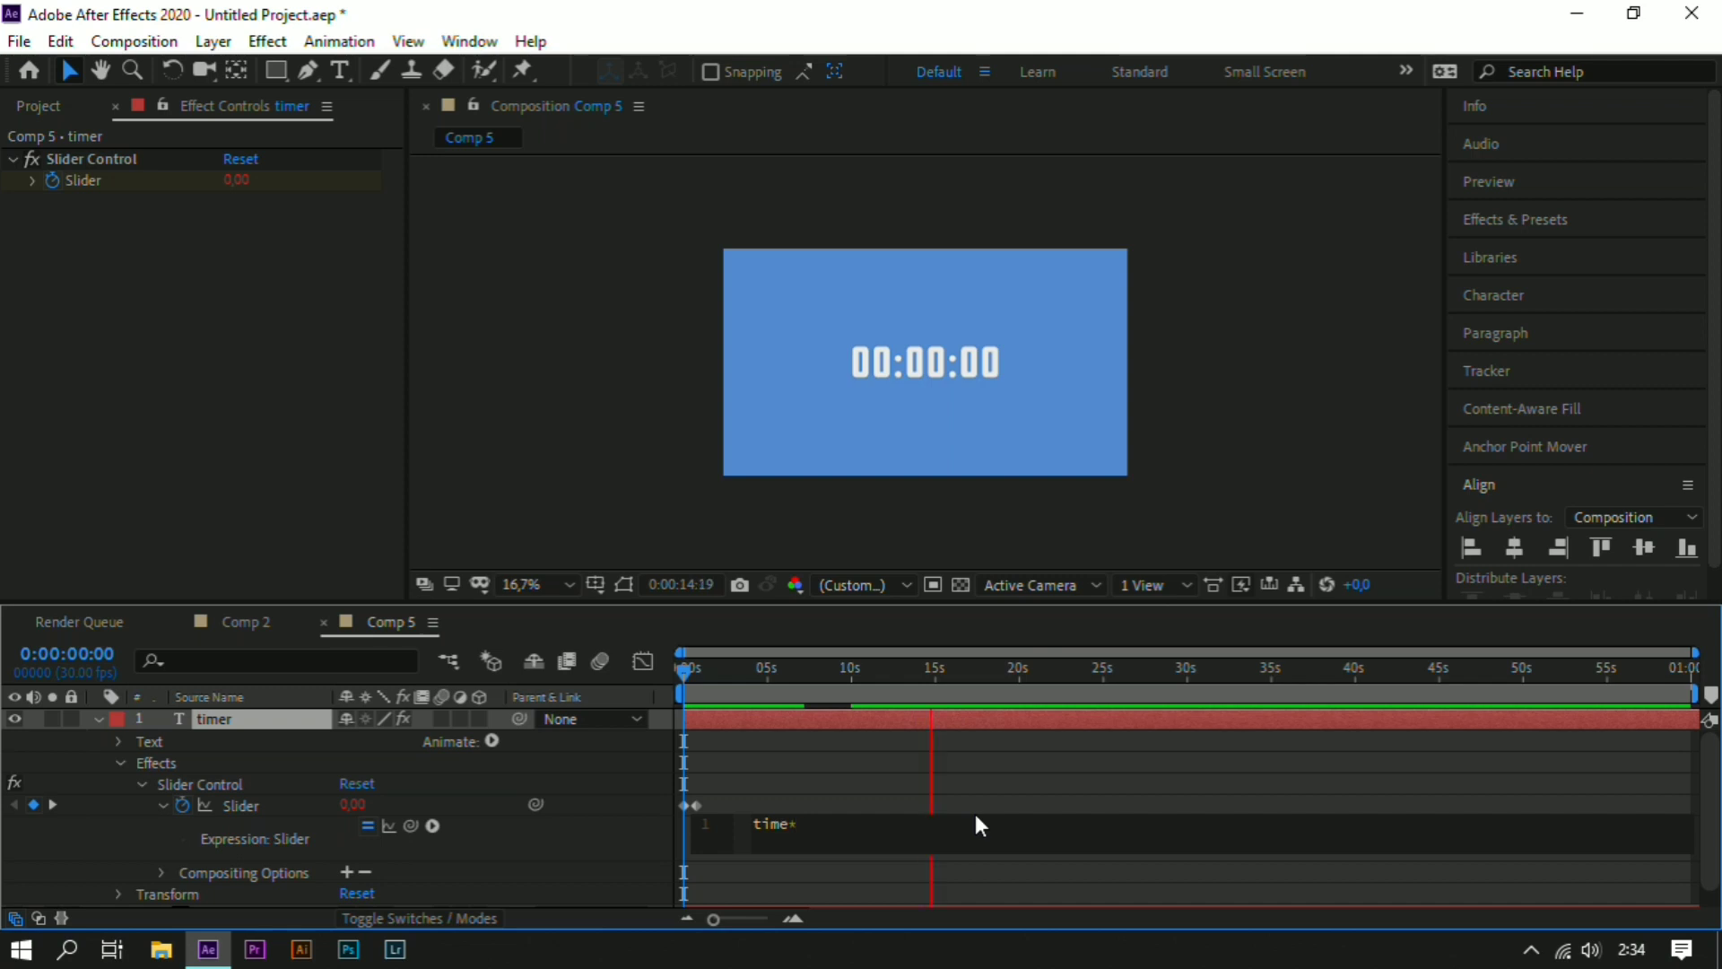
{"action": "key", "text": "Left"}
{"action": "key", "text": "Left"}
{"action": "key", "text": "Left"}
{"action": "key", "text": "Left"}
{"action": "key", "text": "Left"}
{"action": "key", "text": "Left"}
{"action": "type", "text": "(000="}
{"action": "key", "text": "BackSpace"}
{"action": "type", "text": "-"}
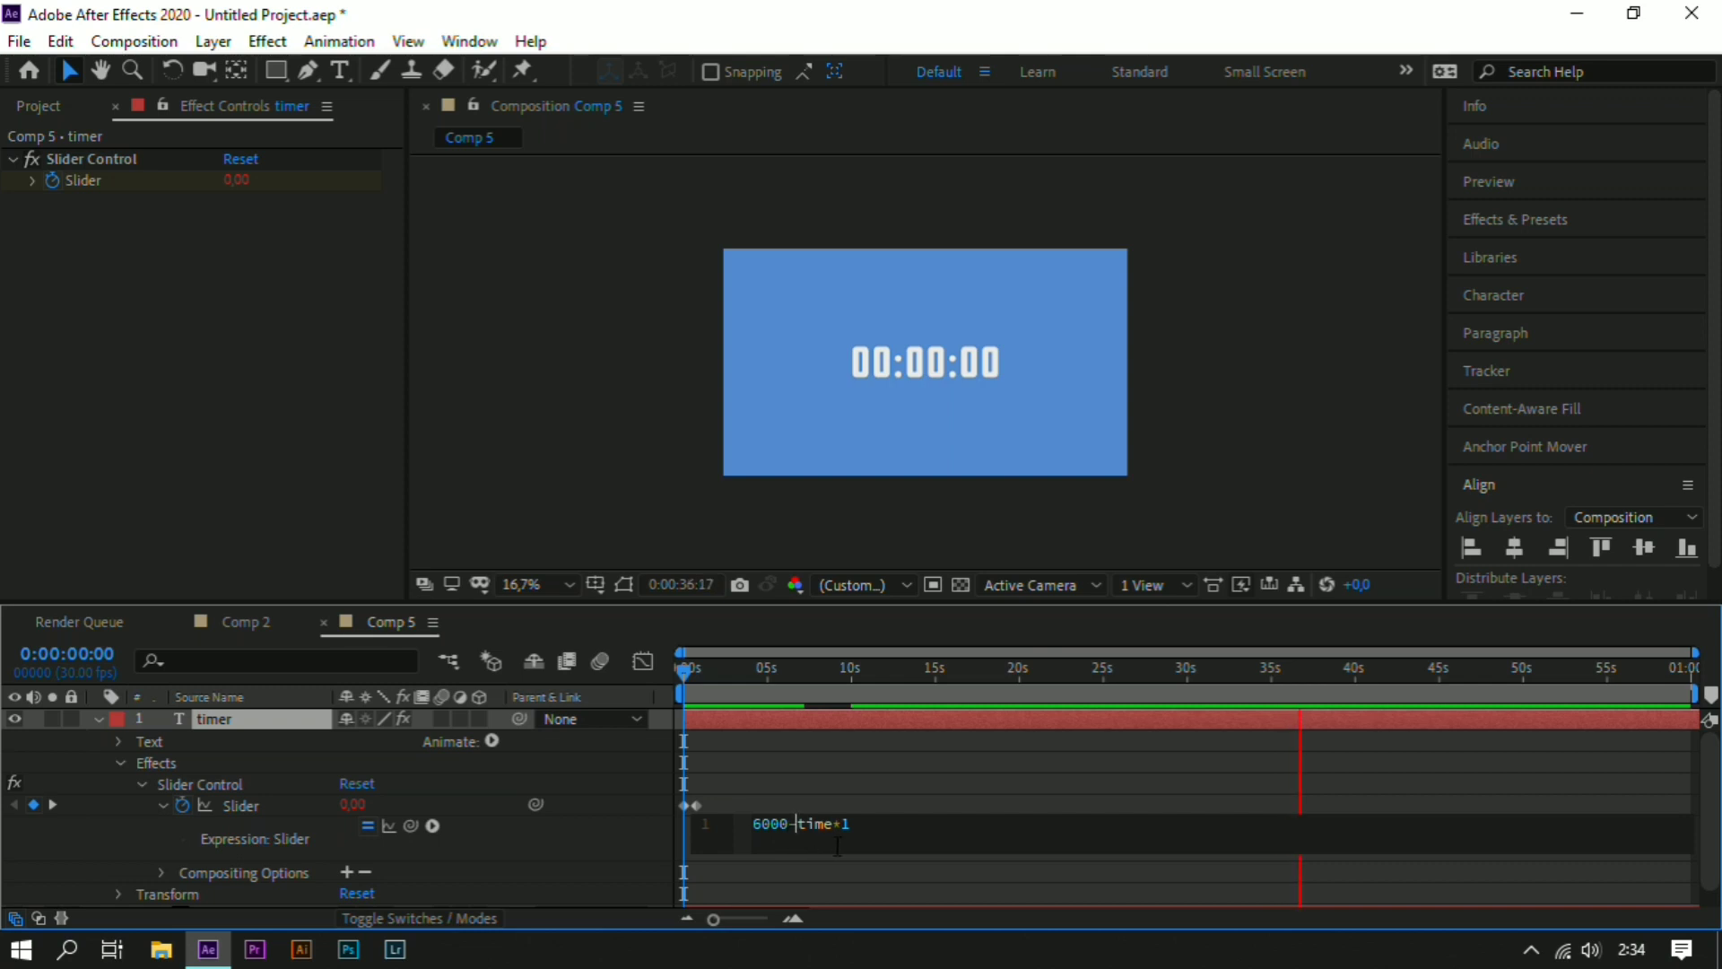
{"action": "left_click", "coordinate": [1295, 413]}
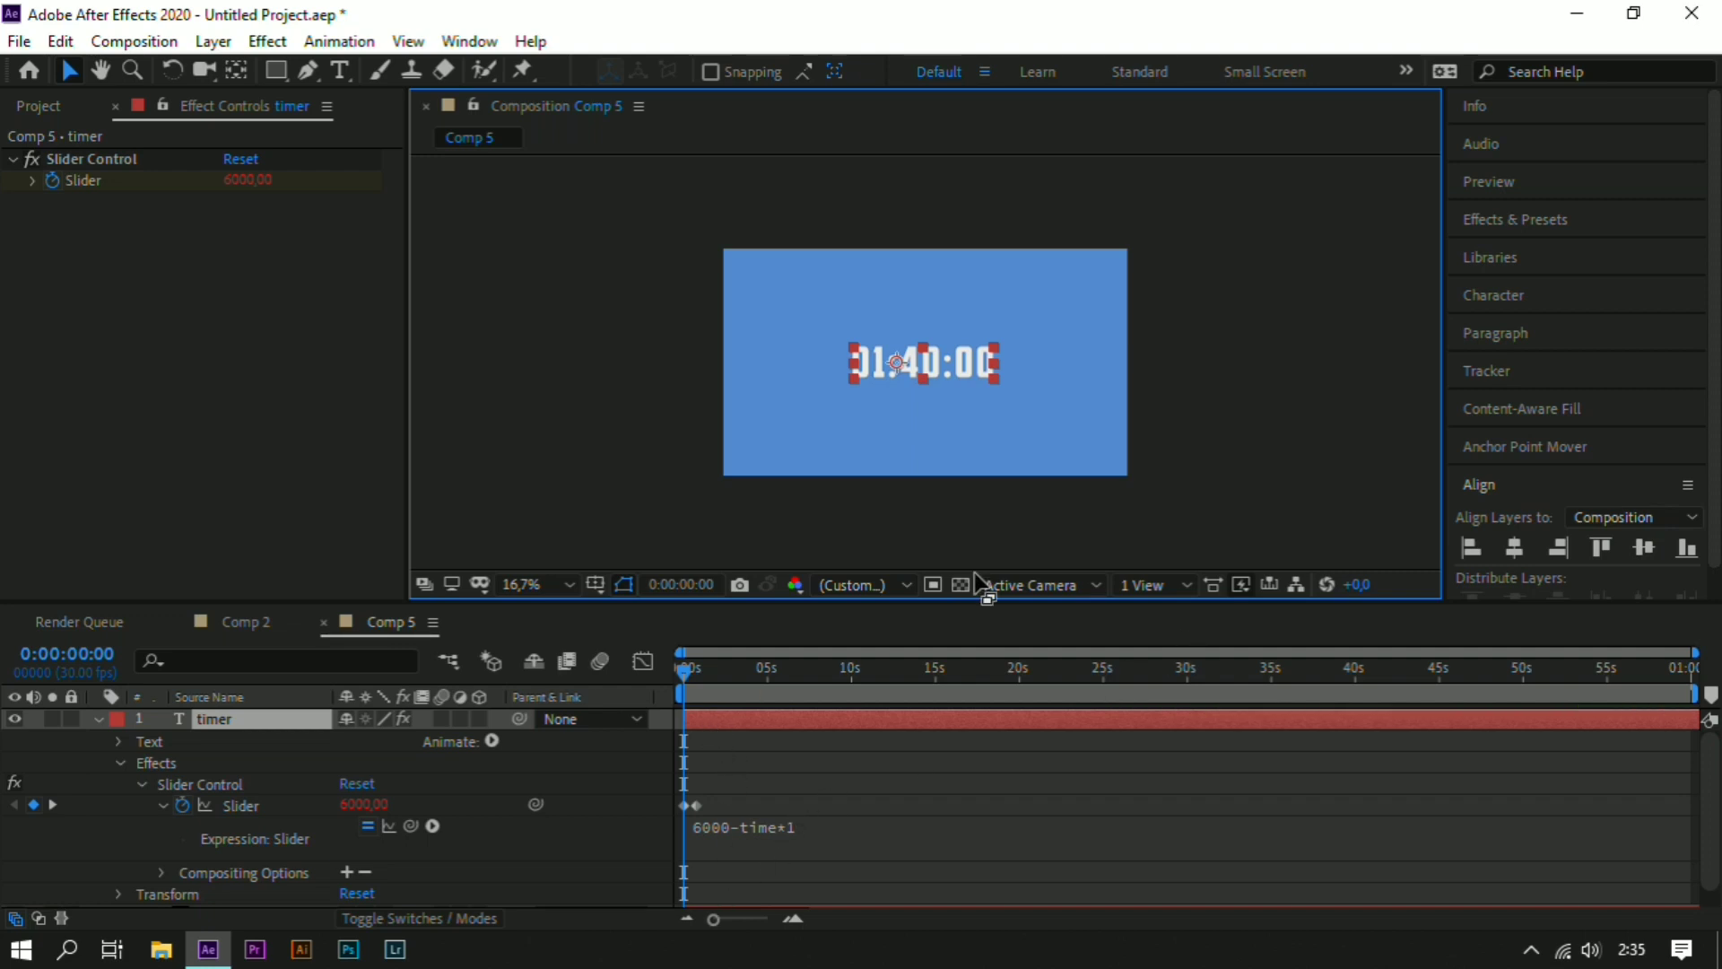
- Deselect the timer layer and preview the countdown from the first frame
{"action": "left_click", "coordinate": [1220, 428]}
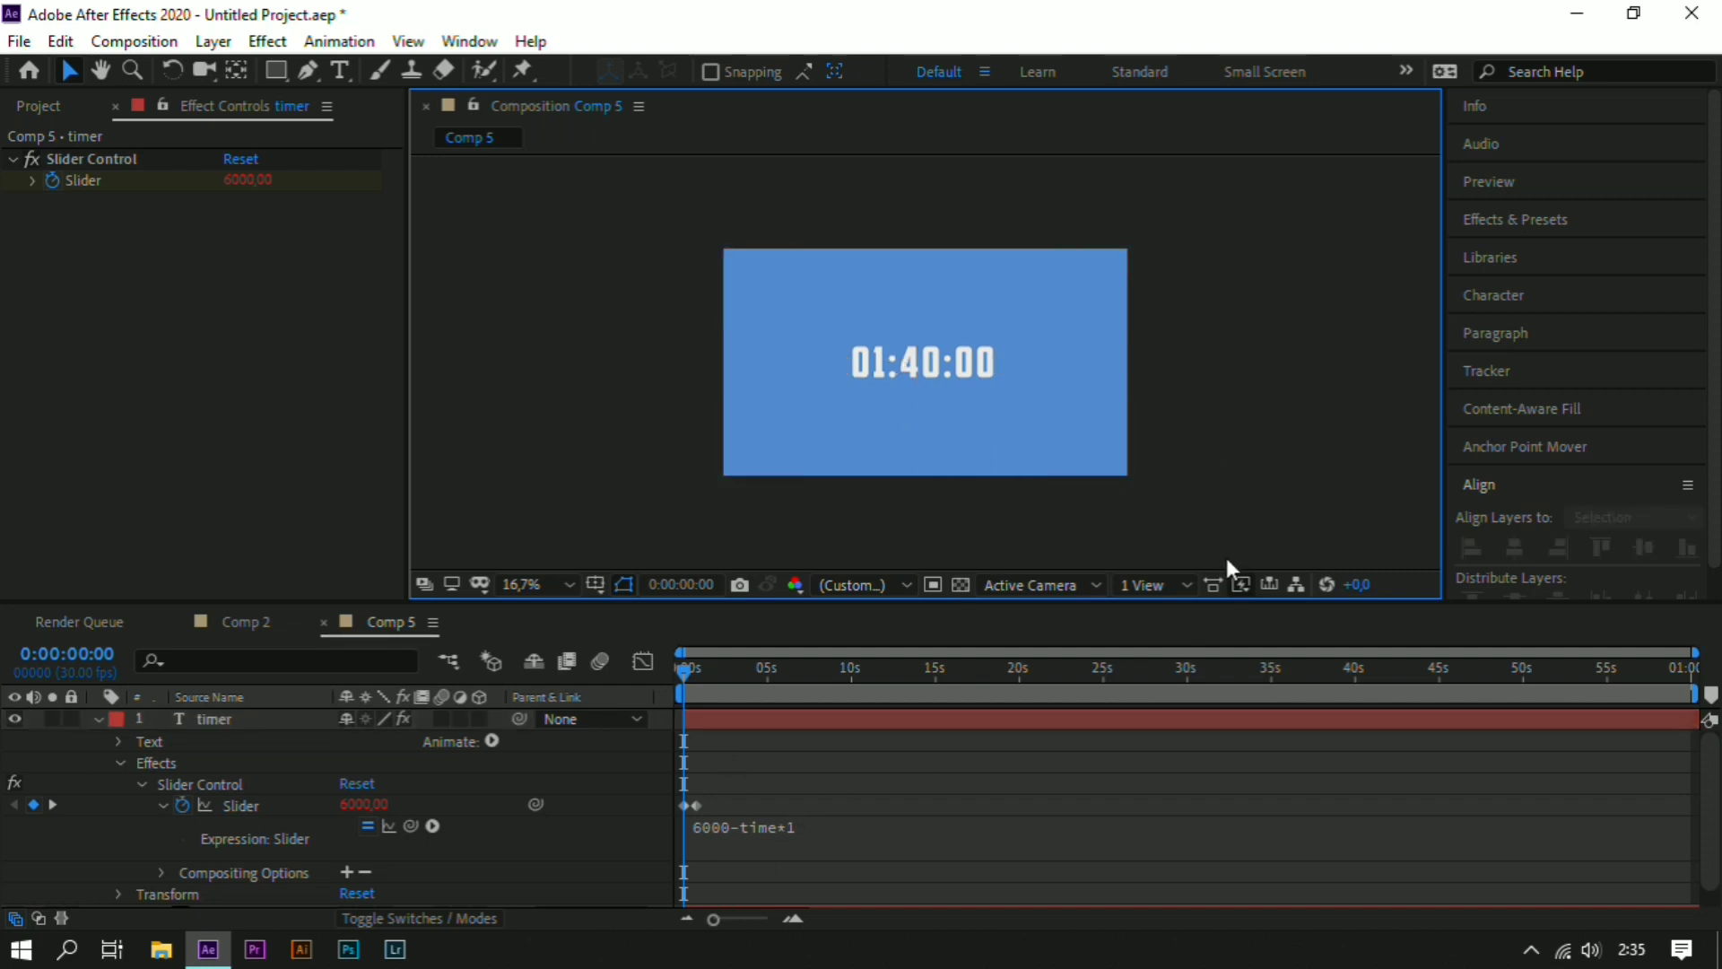
{"action": "key", "text": "space"}
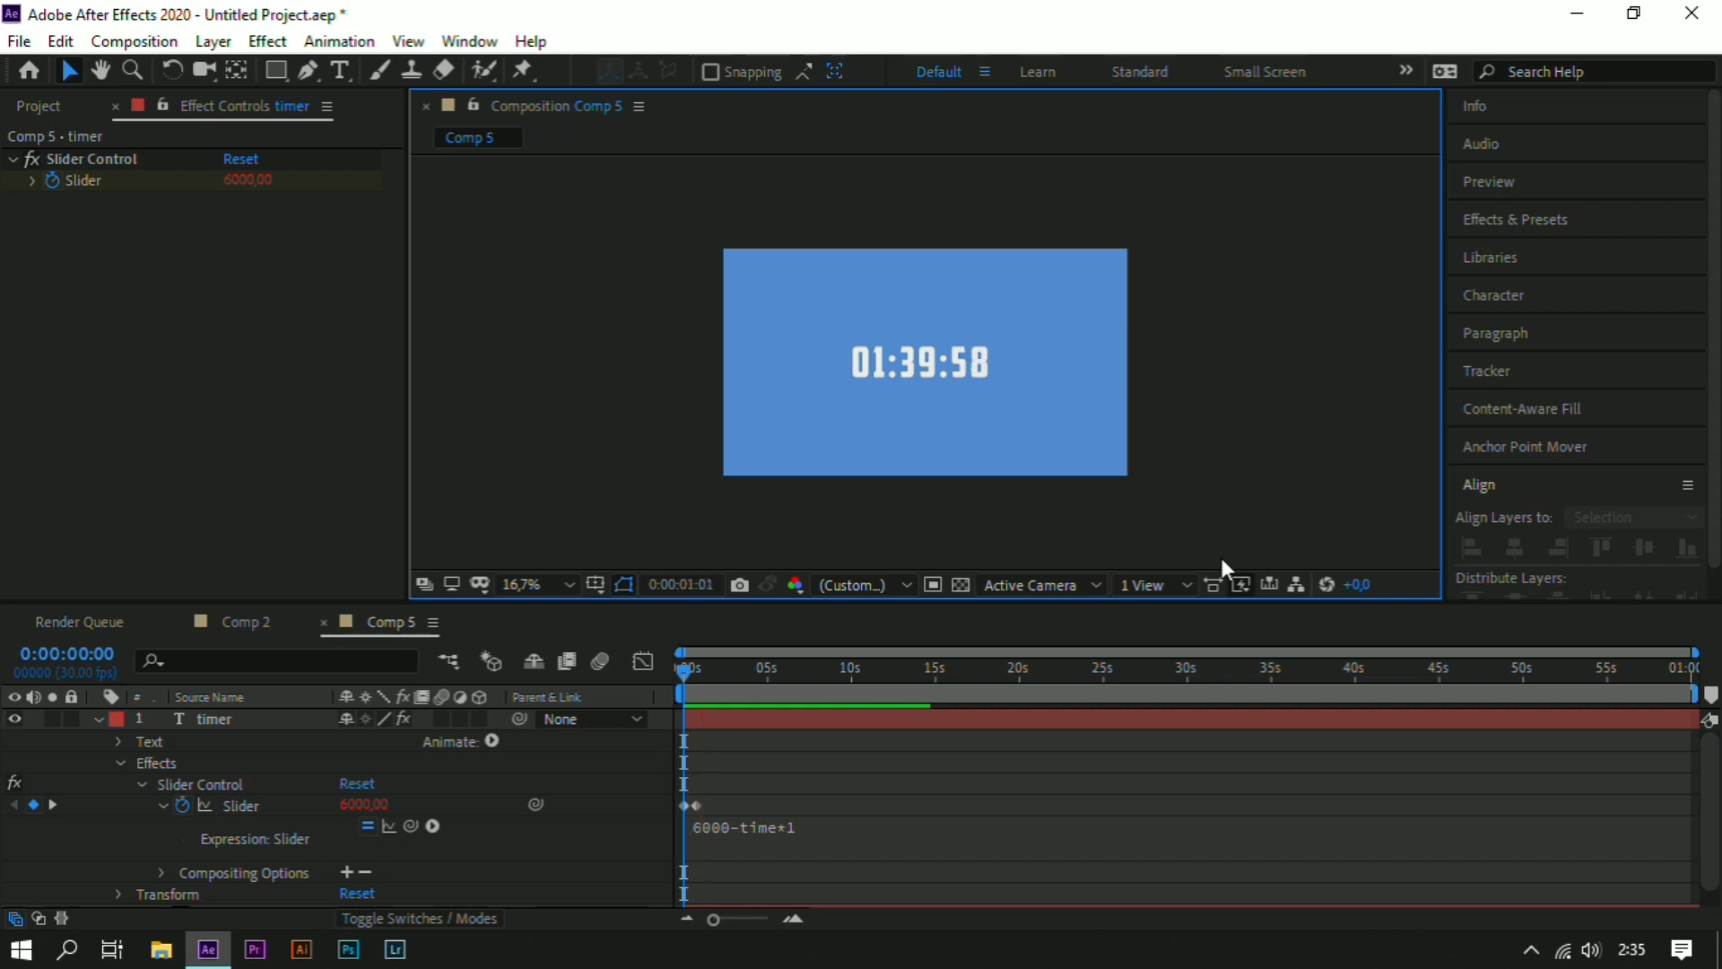